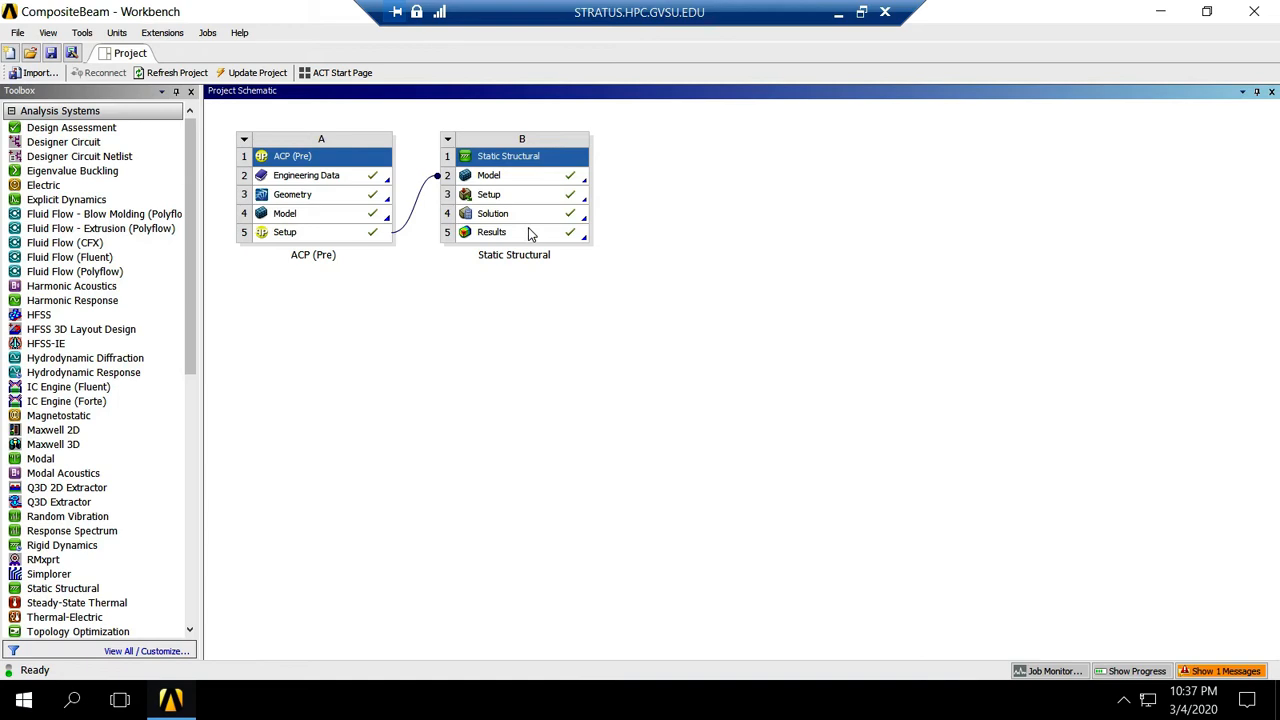
# - Open the Static Structural results in Mechanical and review the fixed support and force definitions on the beam
pyautogui.doubleClick(521, 234)
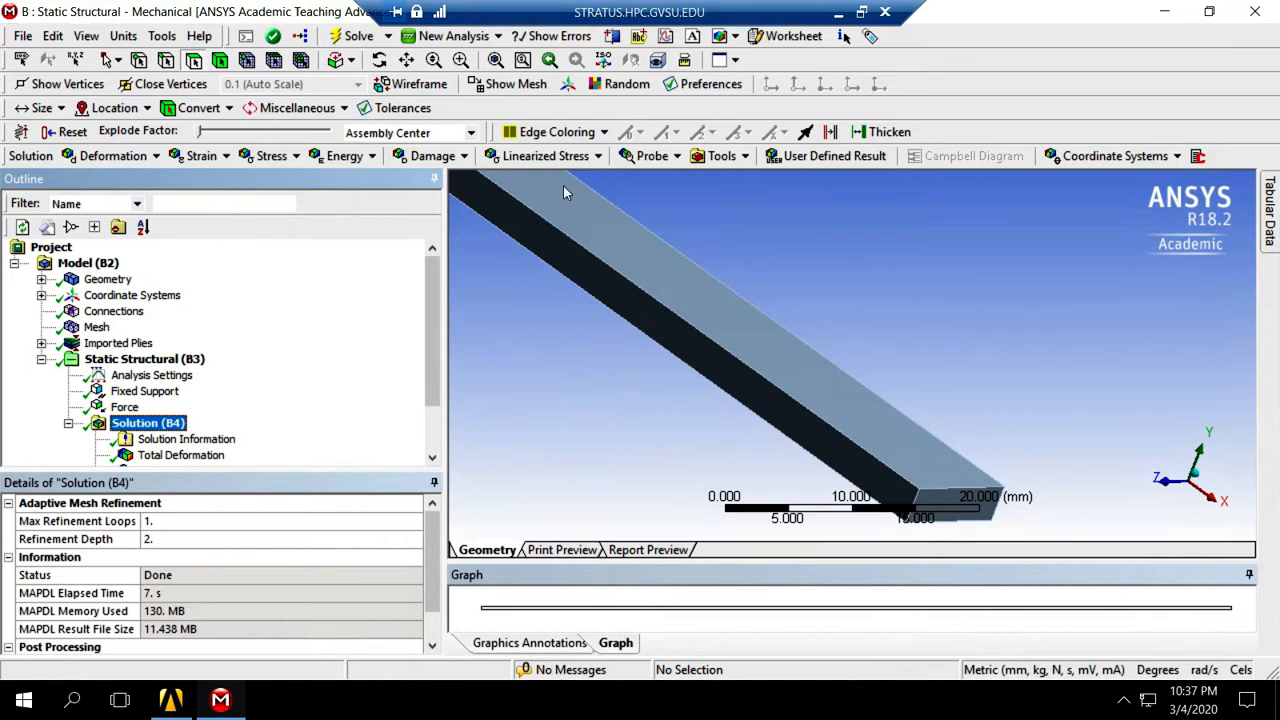
pyautogui.click(496, 60)
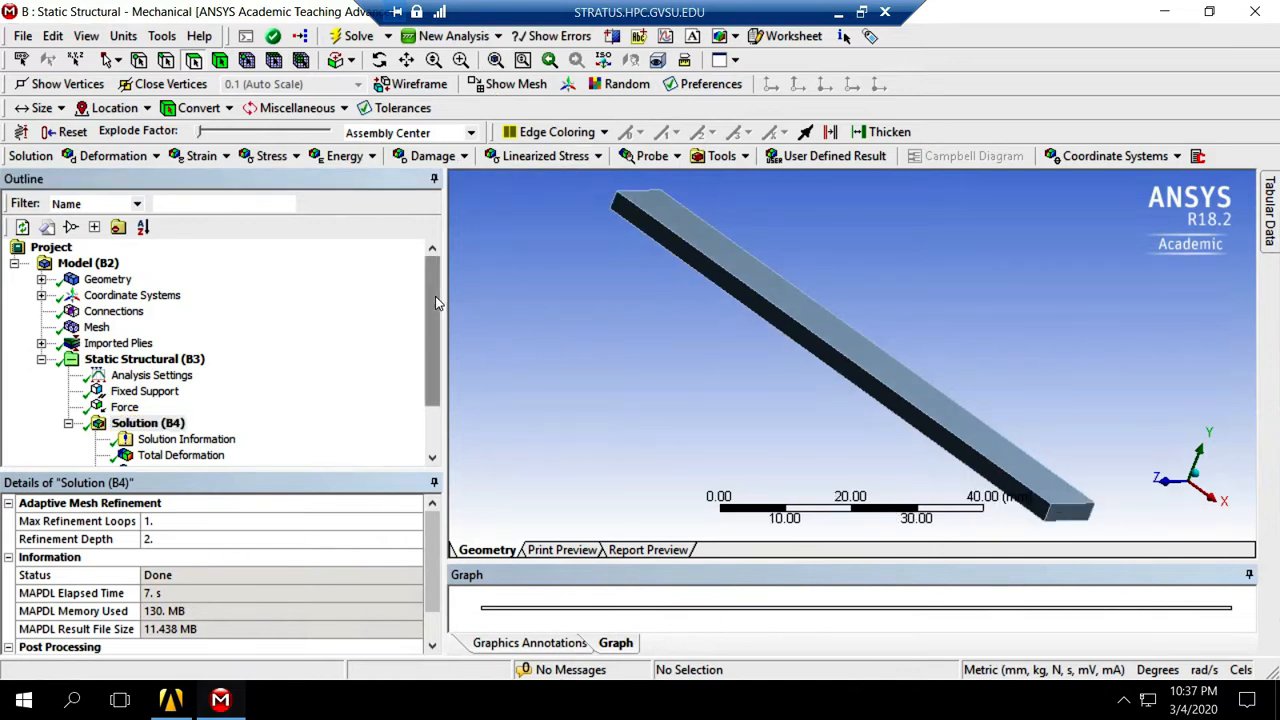
pyautogui.scroll(-1, 440, 327)
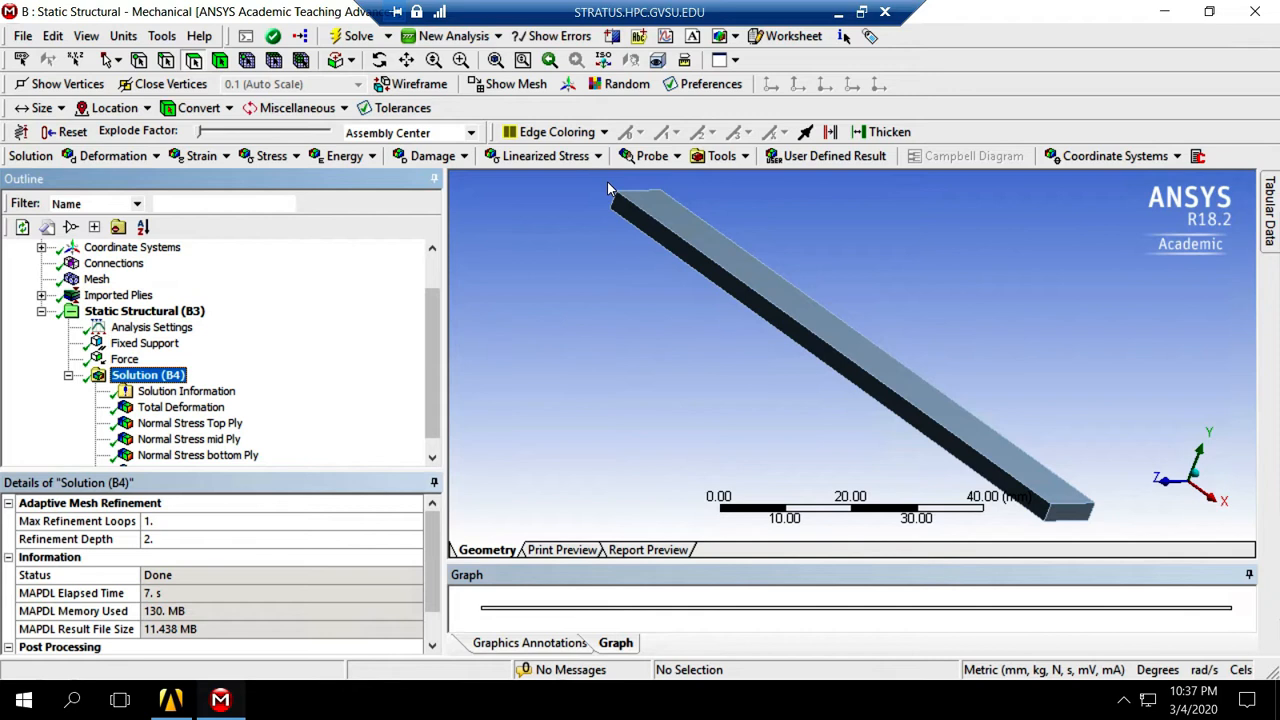
pyautogui.click(145, 344)
pyautogui.press('Down')
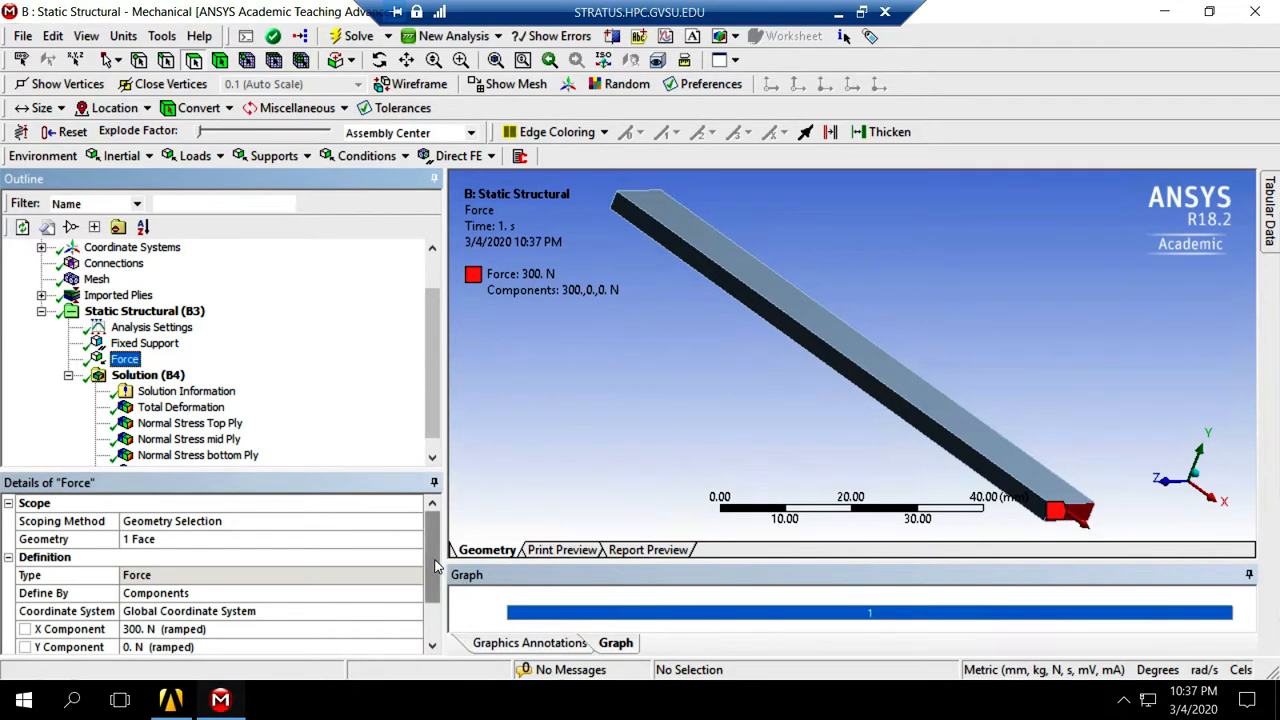
pyautogui.moveTo(433, 562)
pyautogui.mouseDown()
pyautogui.moveTo(433, 592)
pyautogui.moveTo(432, 541)
pyautogui.mouseUp()
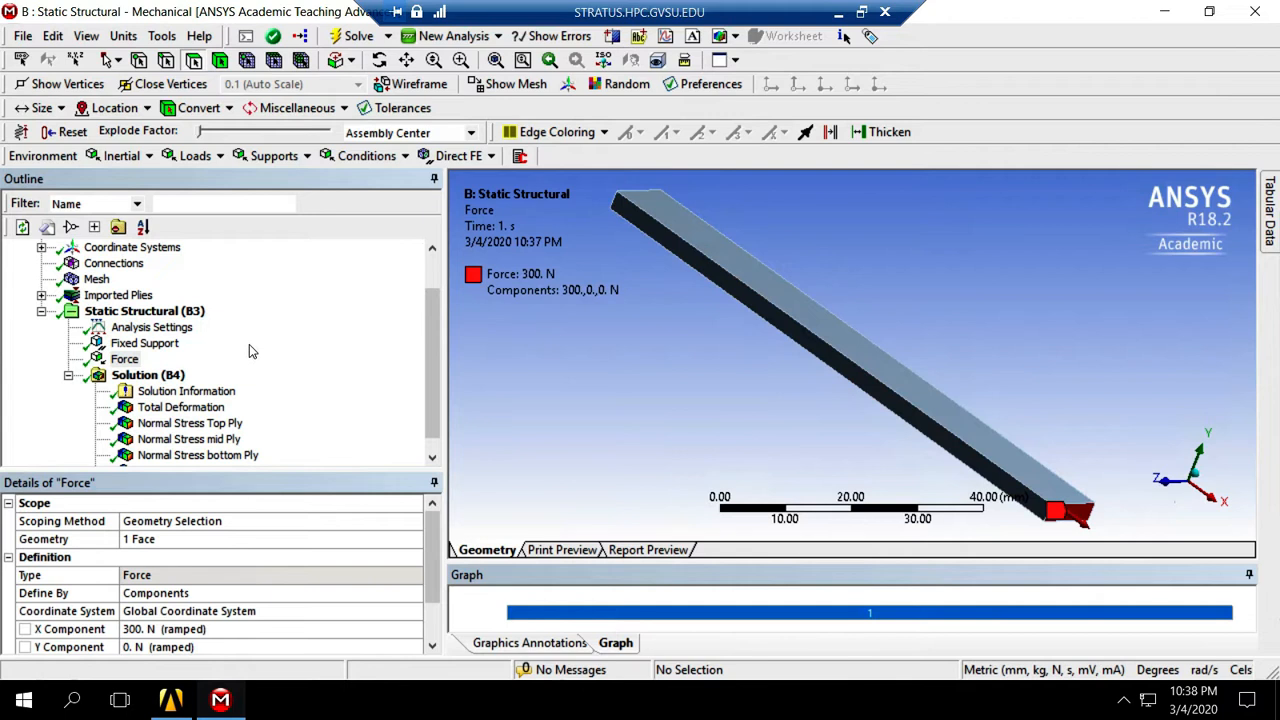
# - Expand the imported plies down to the production ply of ModelingPly.1 and view its material, thickness and angle
pyautogui.click(41, 295)
pyautogui.click(67, 311)
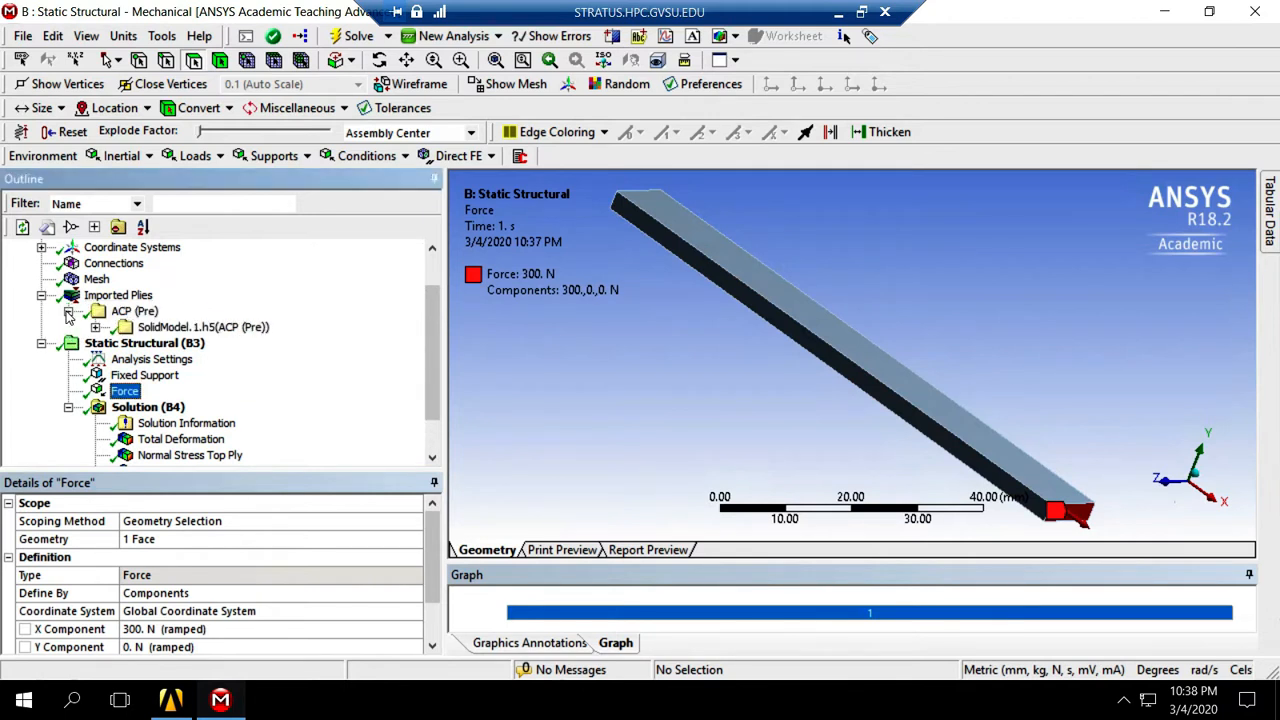
pyautogui.click(93, 327)
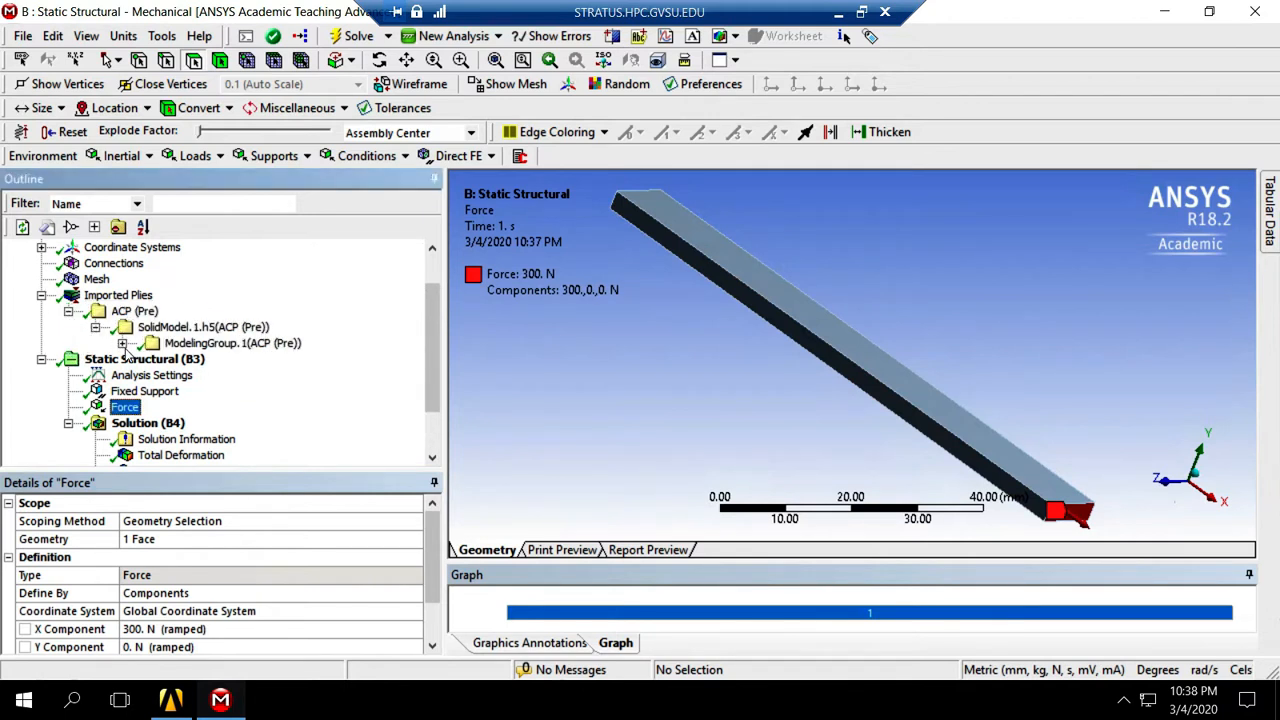
pyautogui.click(122, 343)
pyautogui.click(149, 359)
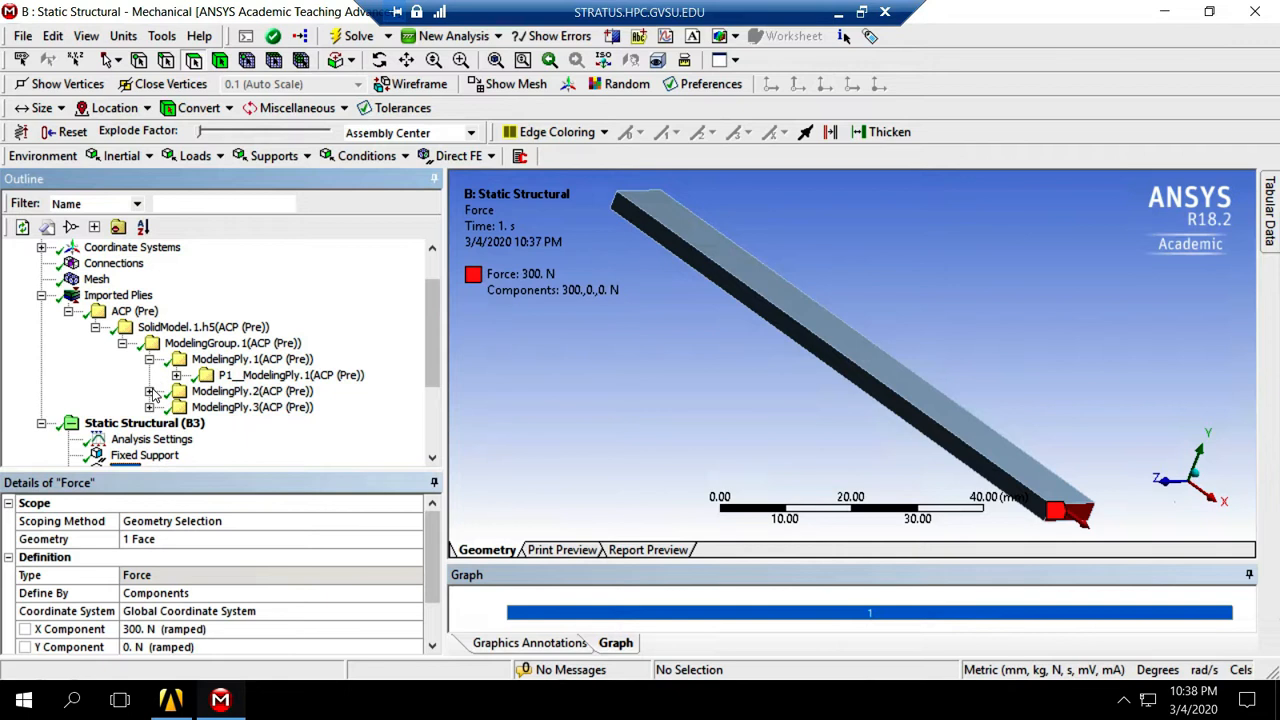
pyautogui.click(176, 376)
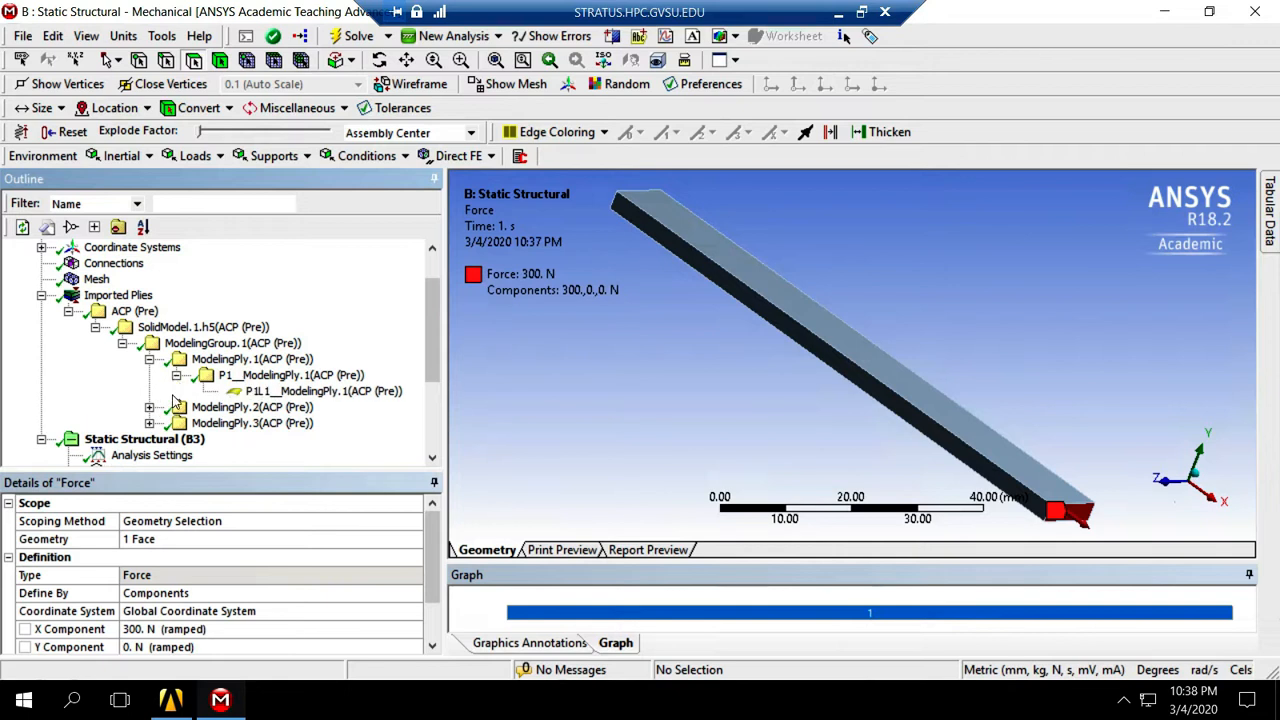
pyautogui.click(270, 392)
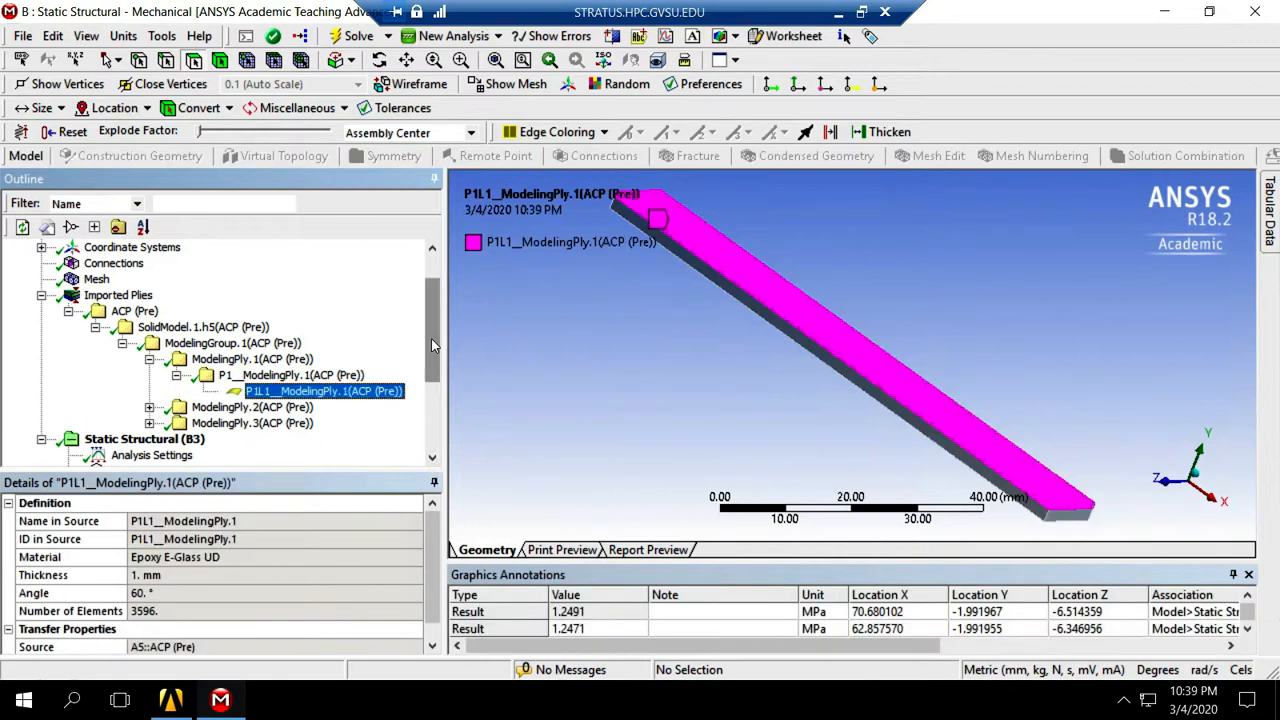
# - Expand ModelingPly.2 and ModelingPly.3 and view the properties of the analysis ply inside each
pyautogui.scroll(-2, 432, 364)
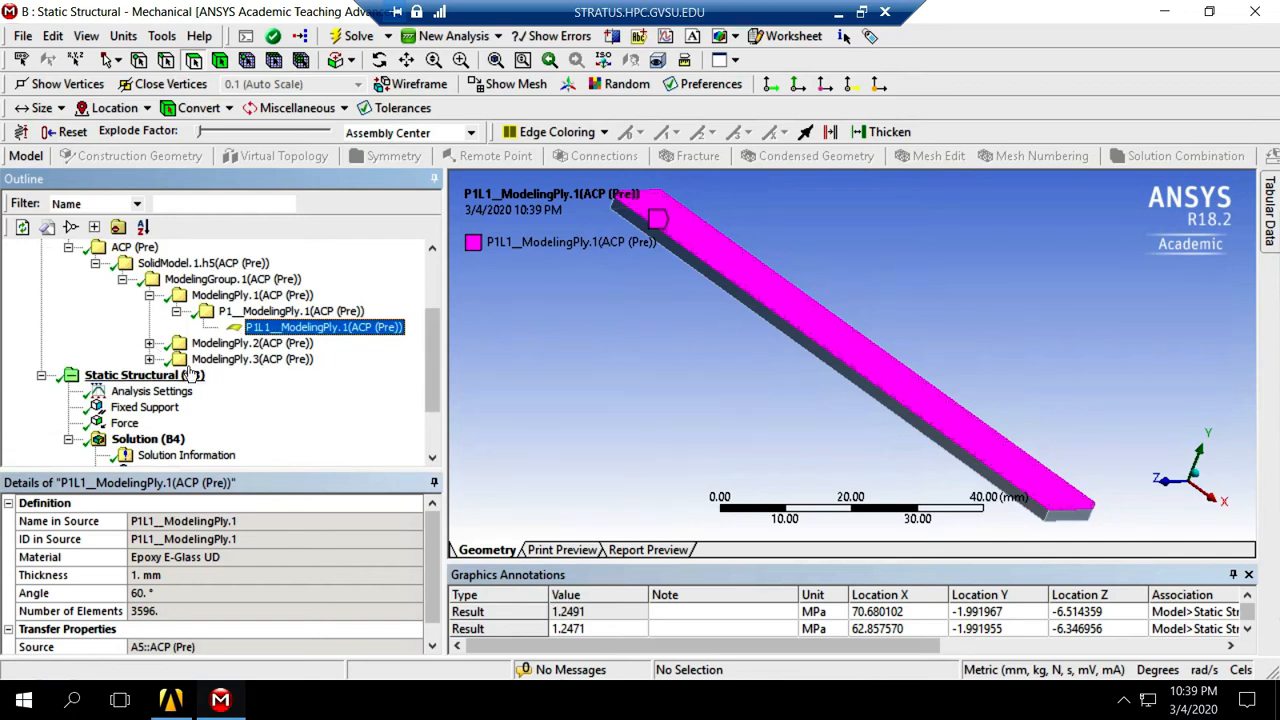
pyautogui.click(149, 343)
pyautogui.click(176, 359)
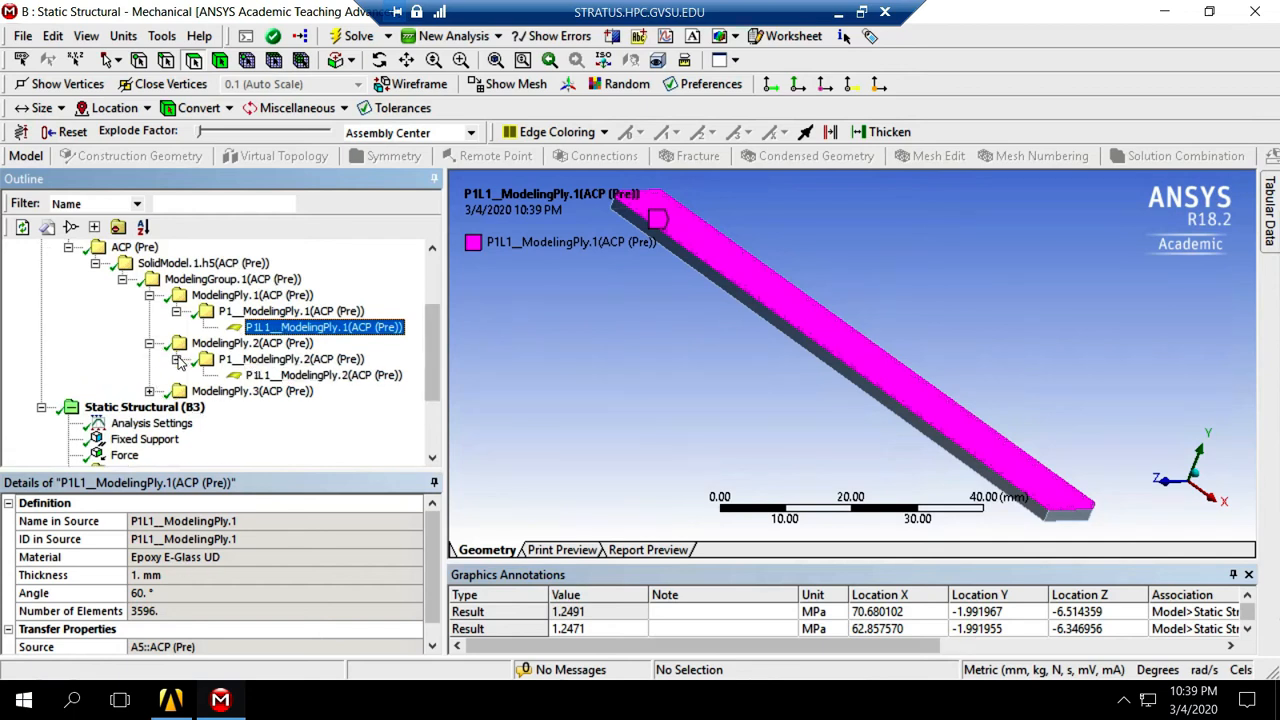
pyautogui.click(236, 378)
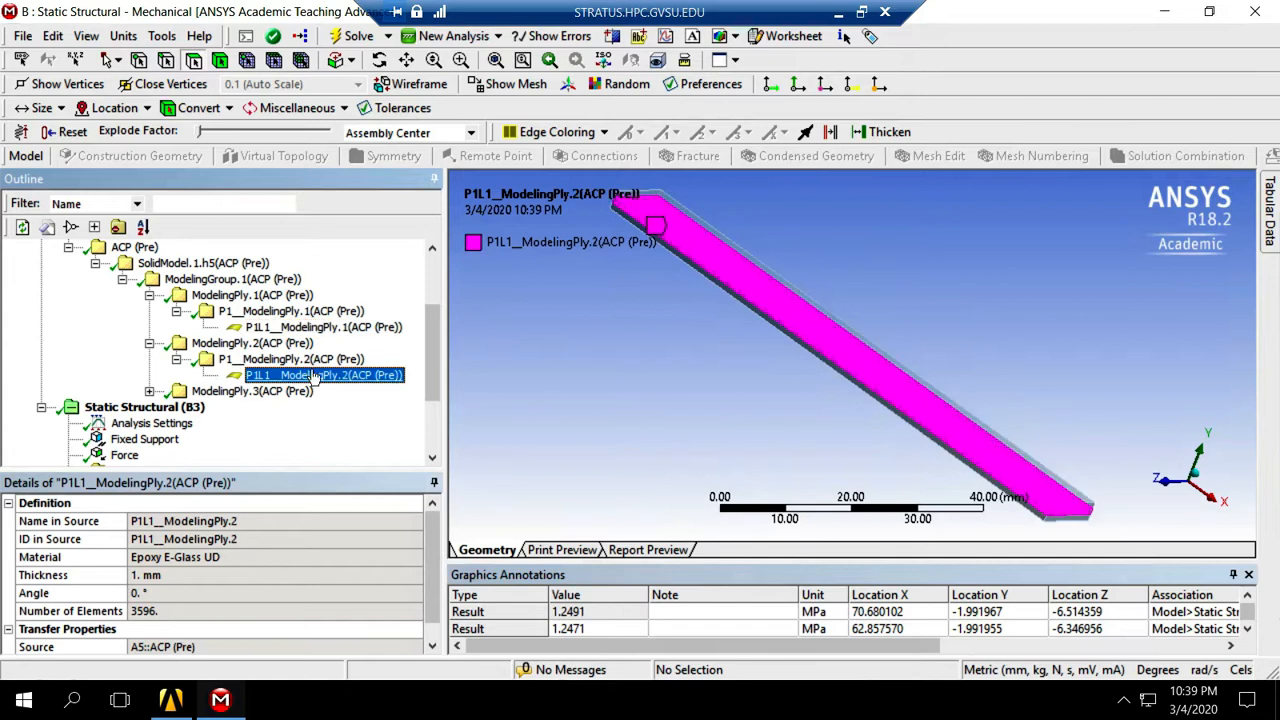
pyautogui.click(147, 391)
pyautogui.click(176, 407)
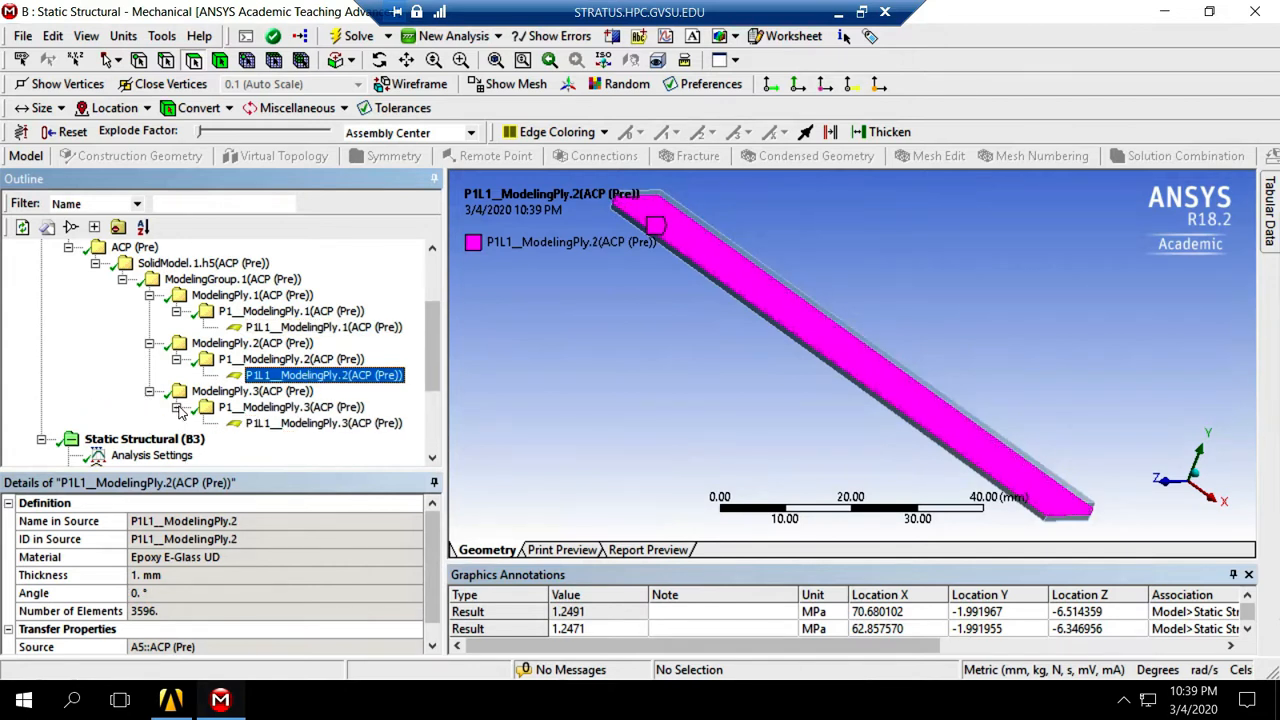
pyautogui.click(300, 423)
# - Display the Total Deformation result, play and pause its animation, and examine the deformed beam from another angle
pyautogui.moveTo(434, 362); pyautogui.dragTo(445, 394)
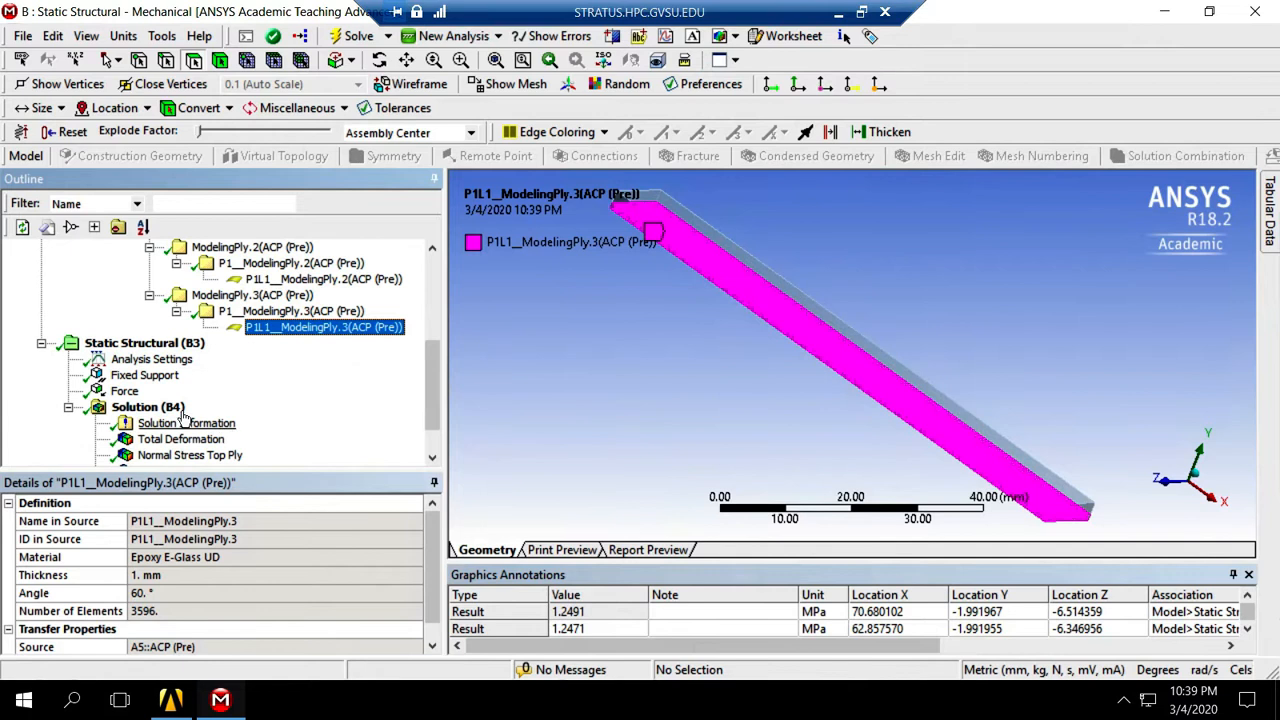
pyautogui.click(172, 440)
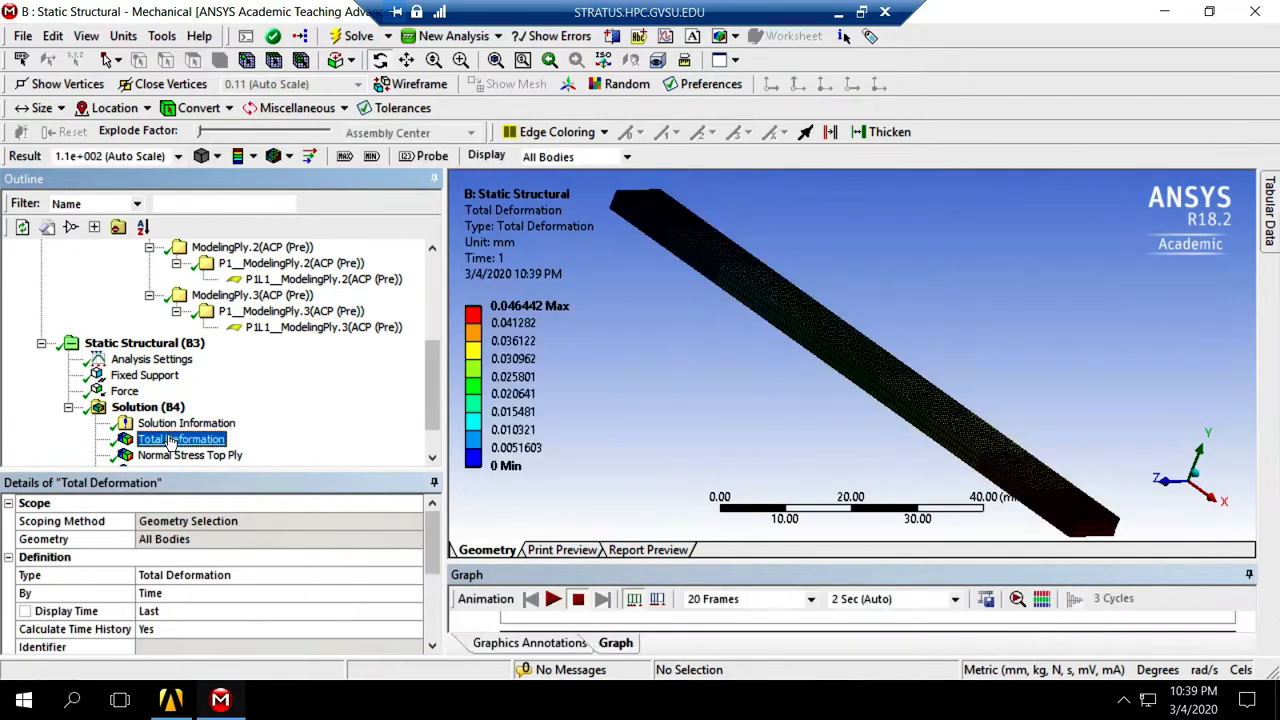
pyautogui.click(553, 598)
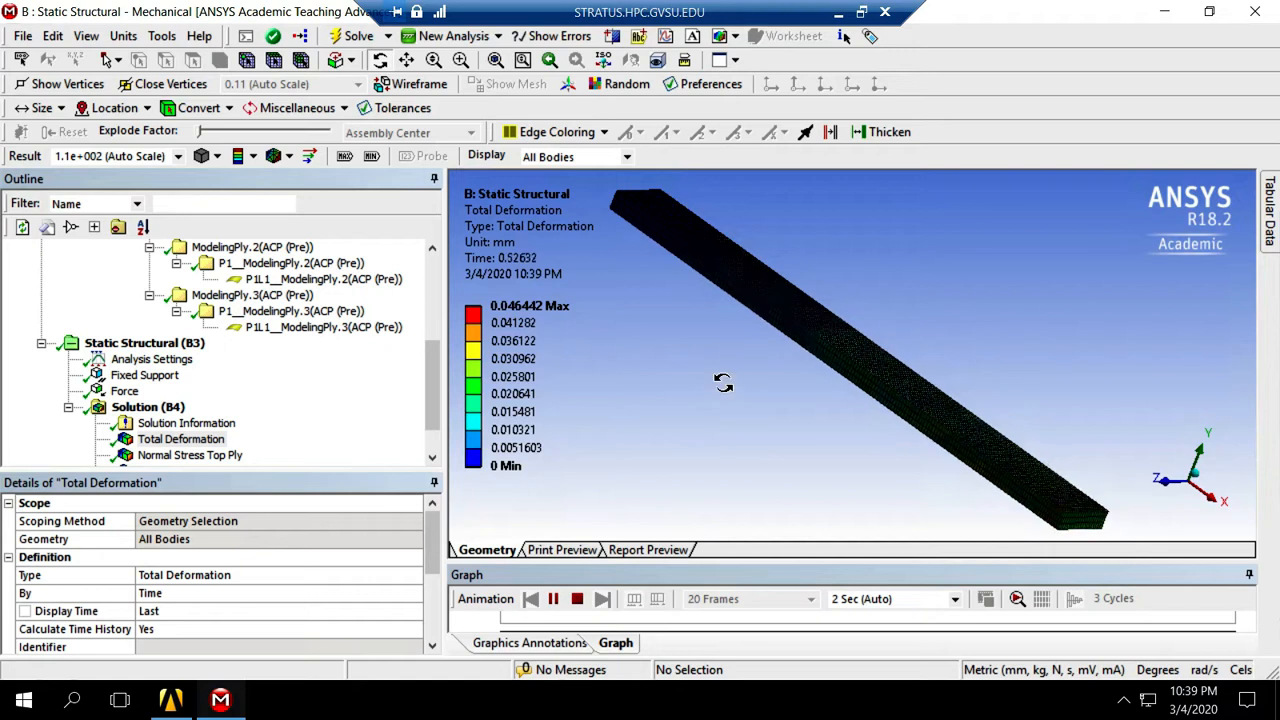
pyautogui.moveTo(745, 246); pyautogui.dragTo(757, 277)
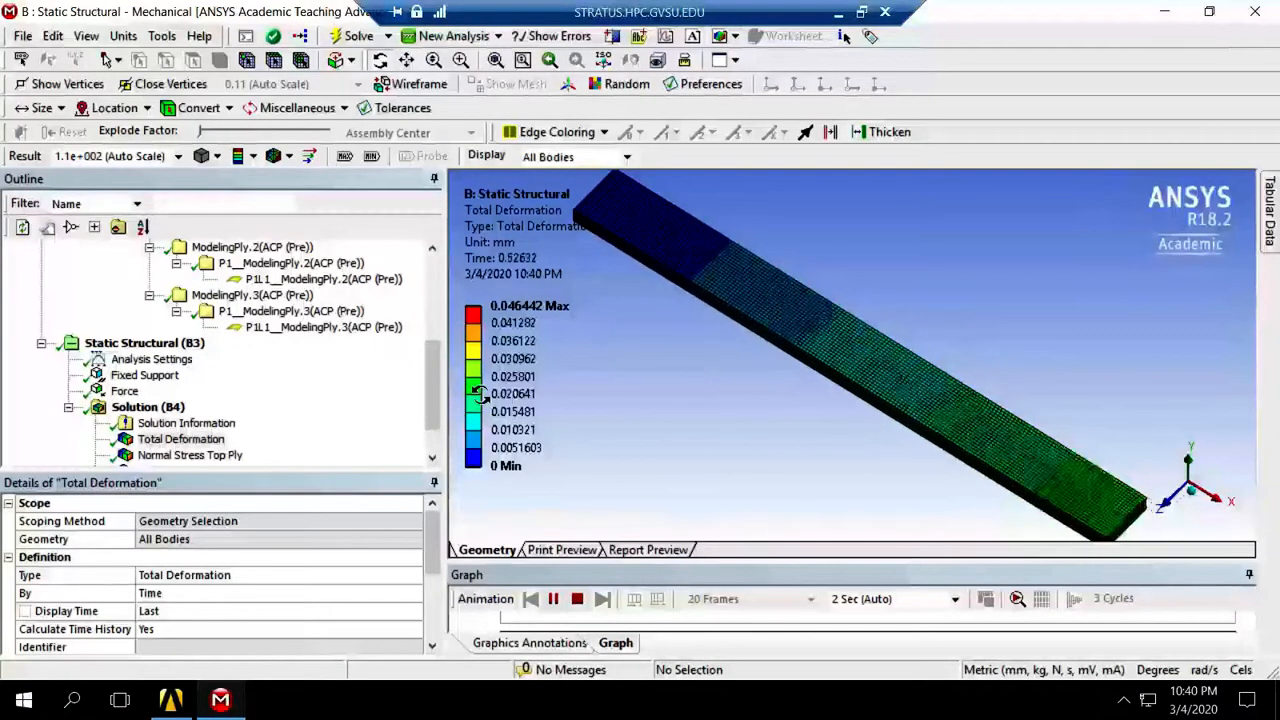
pyautogui.moveTo(435, 371); pyautogui.dragTo(430, 388)
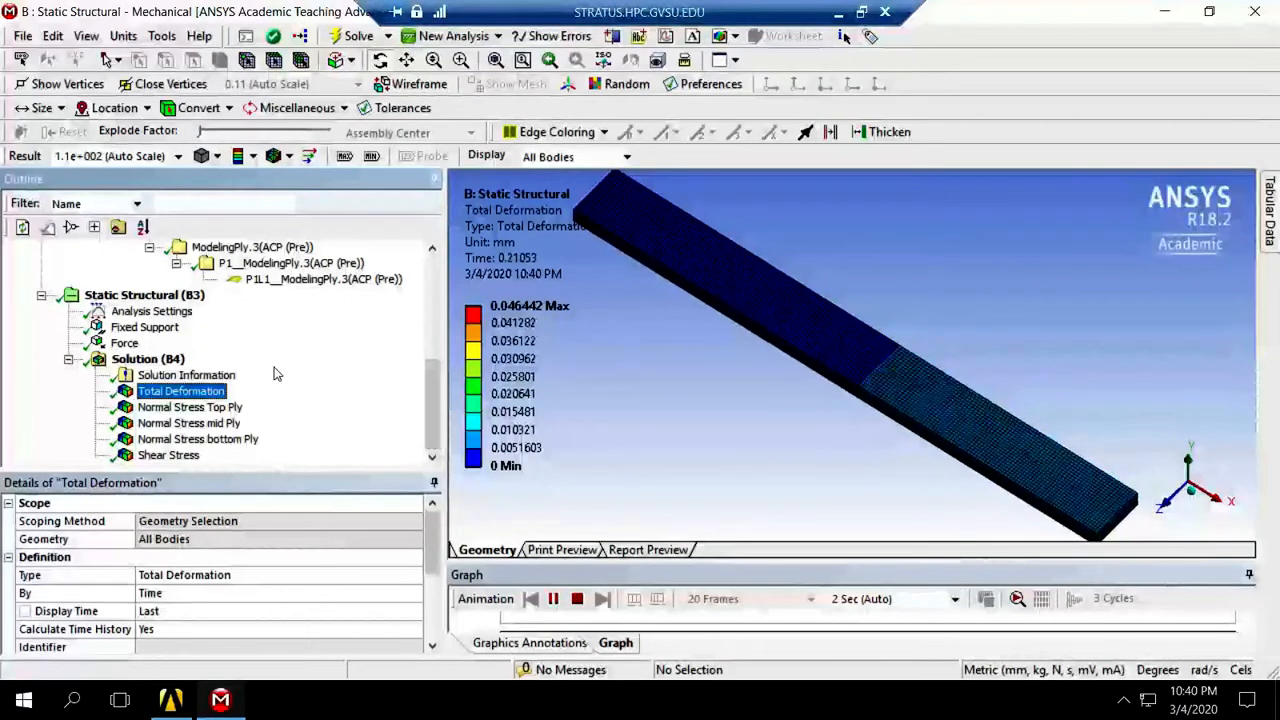
pyautogui.click(551, 597)
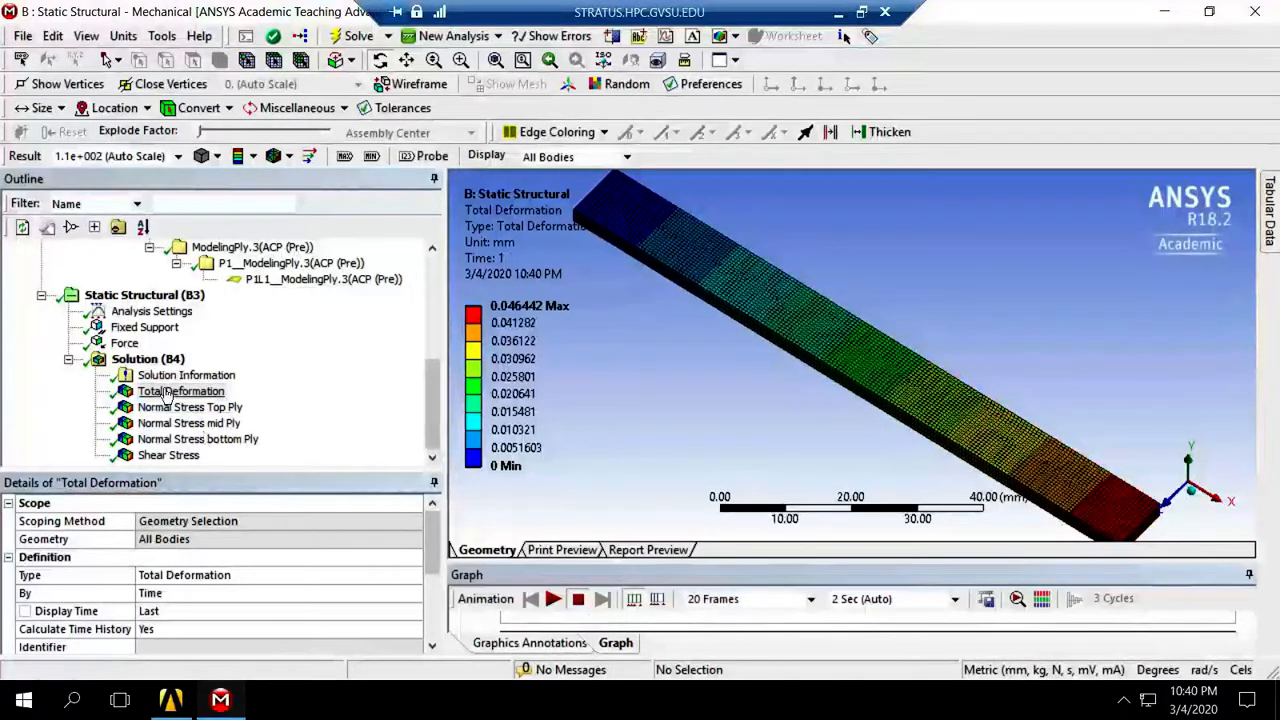
pyautogui.moveTo(779, 360); pyautogui.dragTo(743, 343)
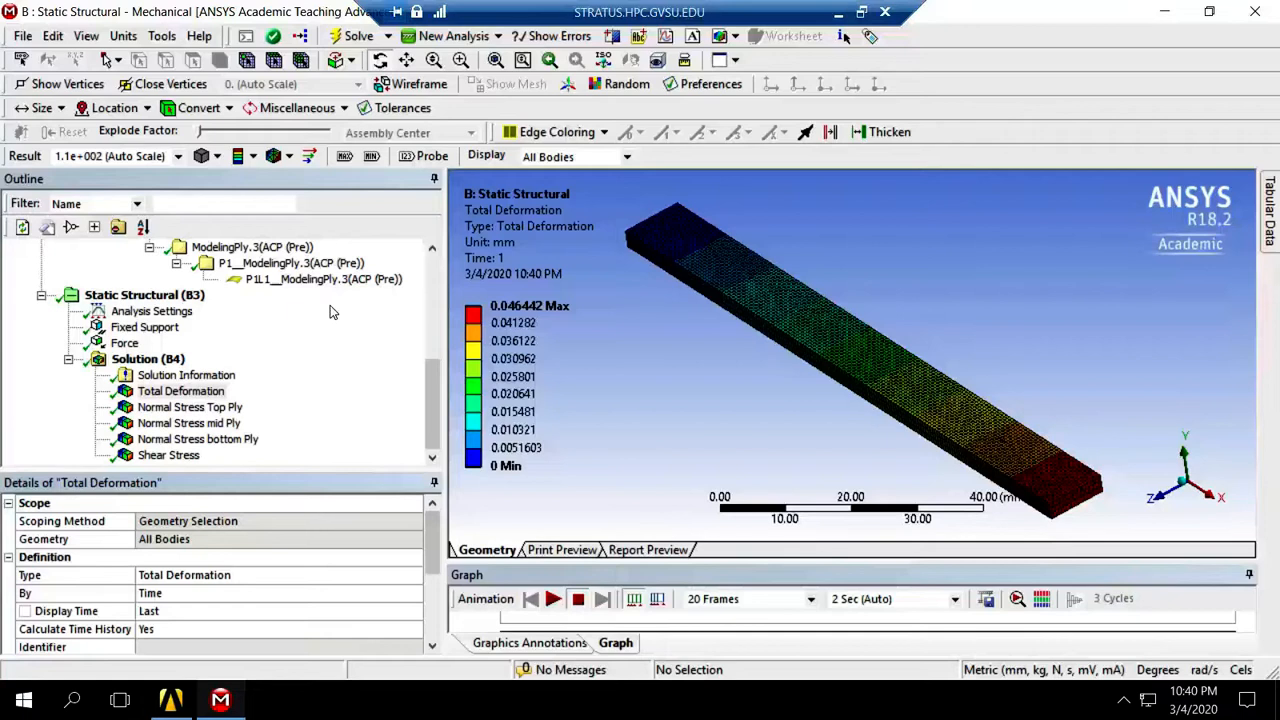
# - Delete the Normal Stress Top Ply and Normal Stress mid Ply results from the solution
pyautogui.click(212, 408)
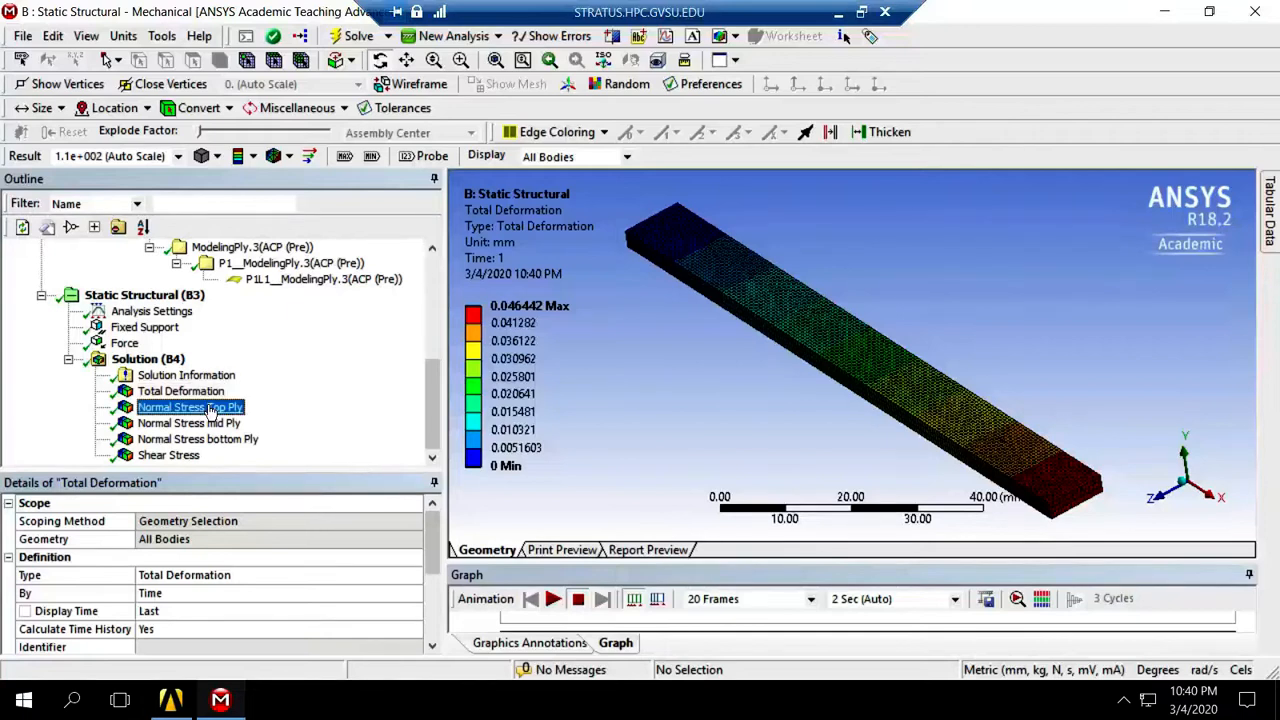
pyautogui.rightClick(211, 412)
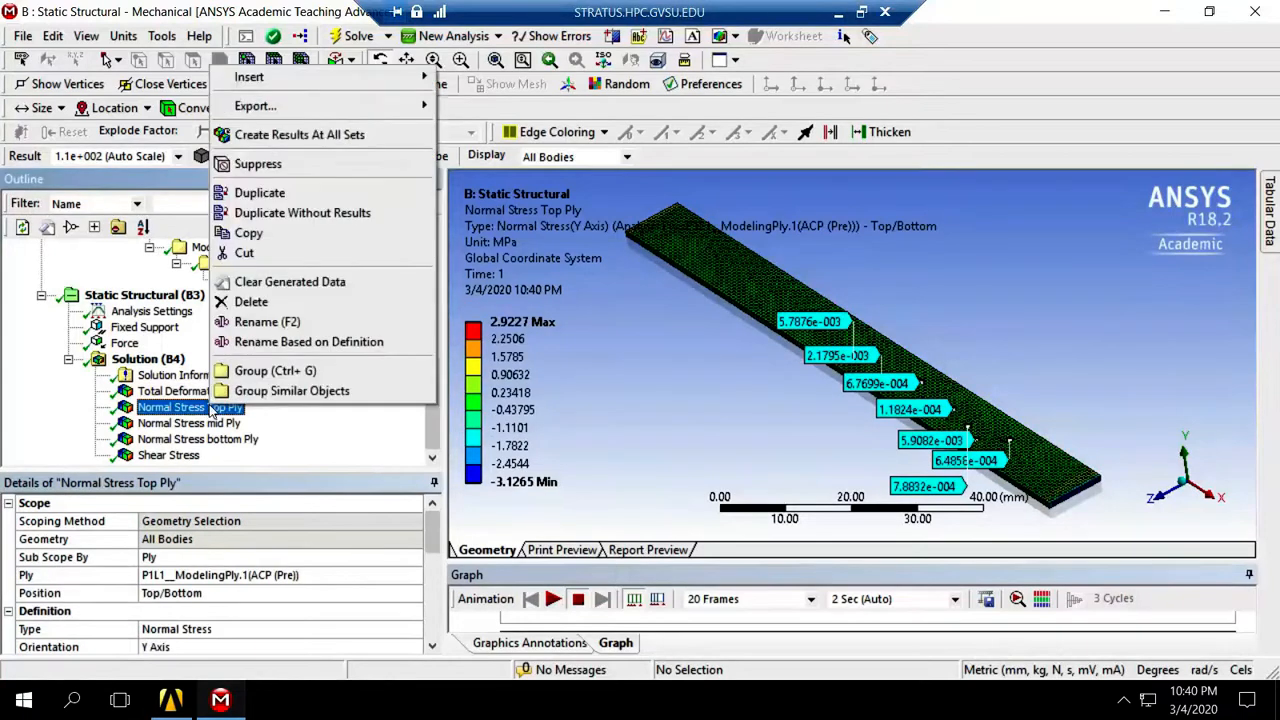
pyautogui.click(290, 297)
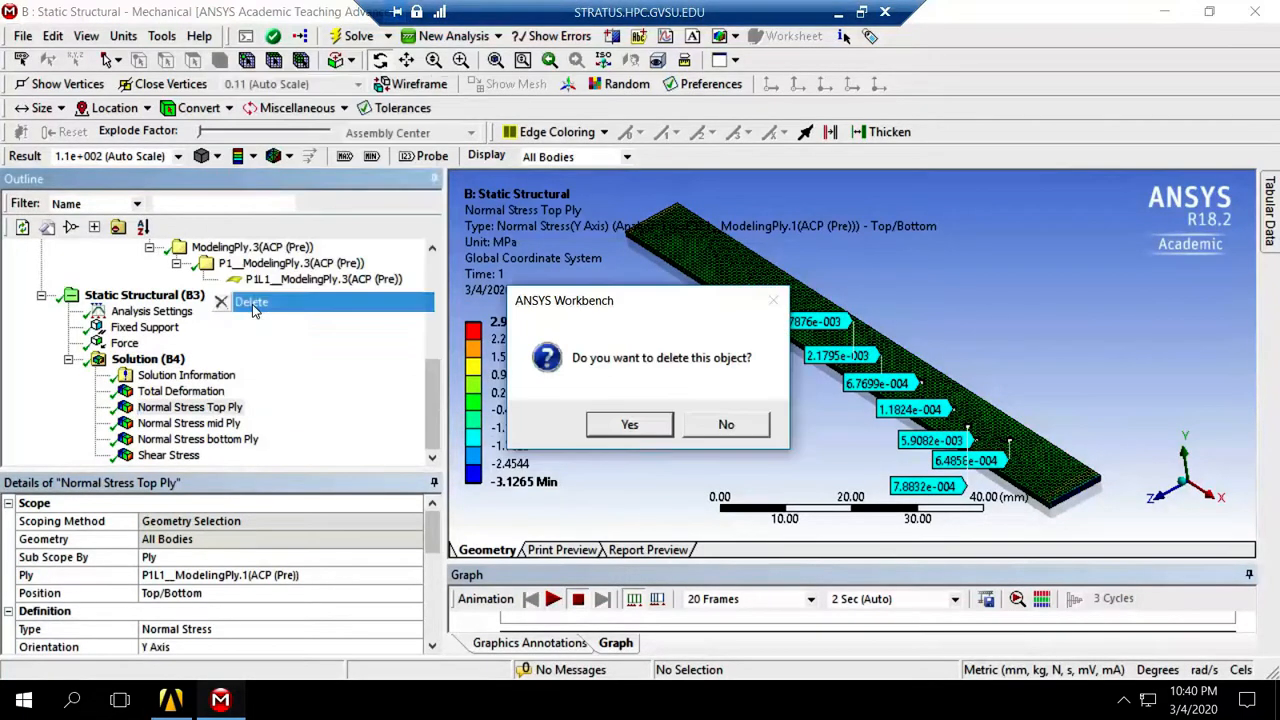
pyautogui.click(629, 424)
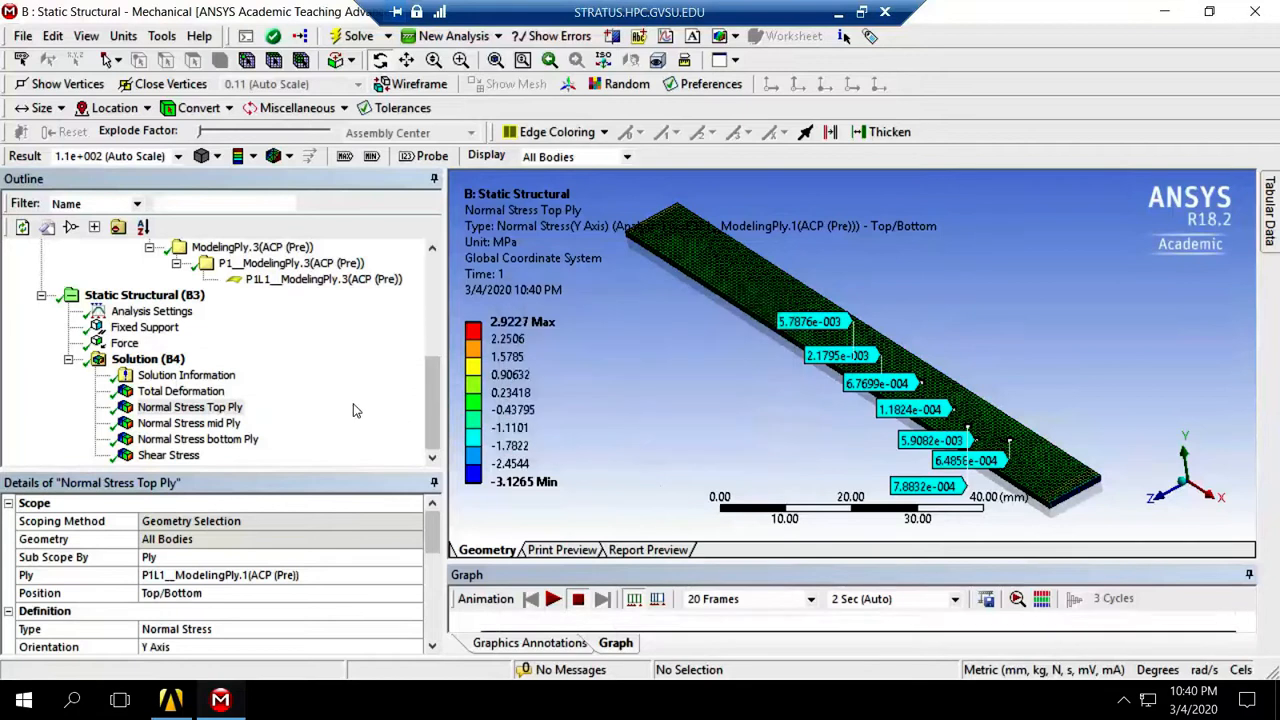
pyautogui.rightClick(230, 428)
pyautogui.click(280, 320)
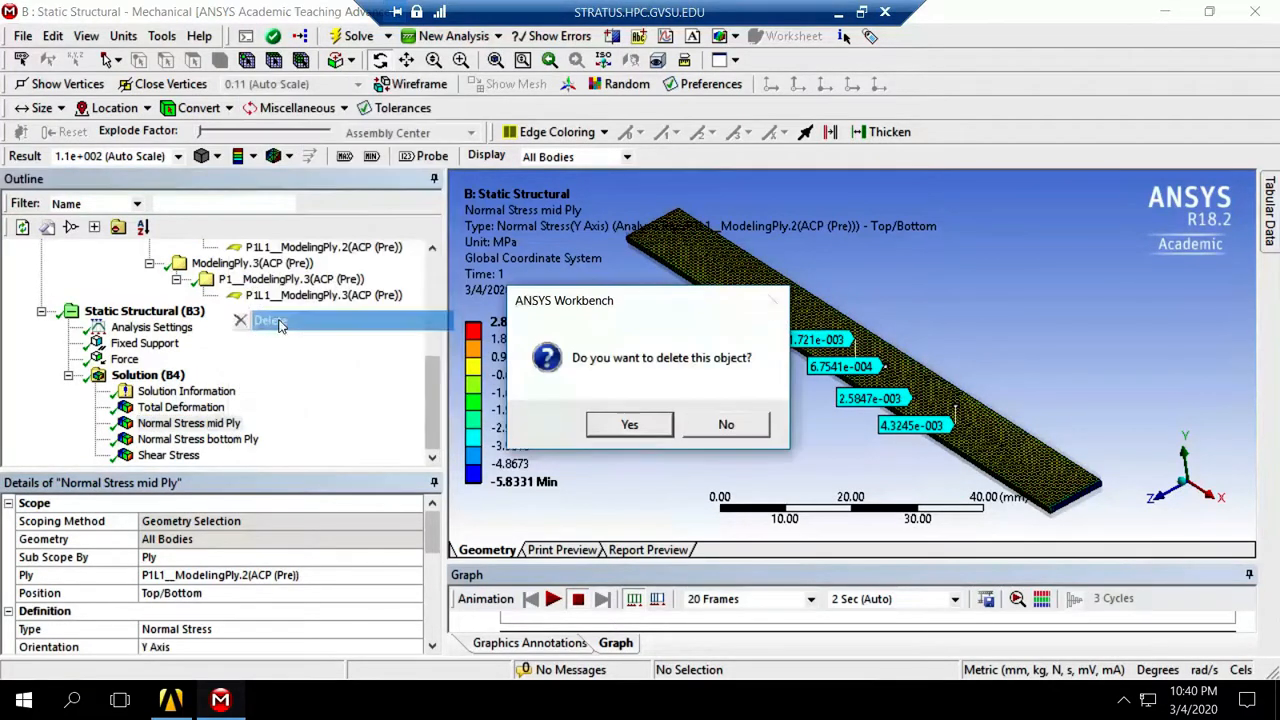
pyautogui.click(601, 428)
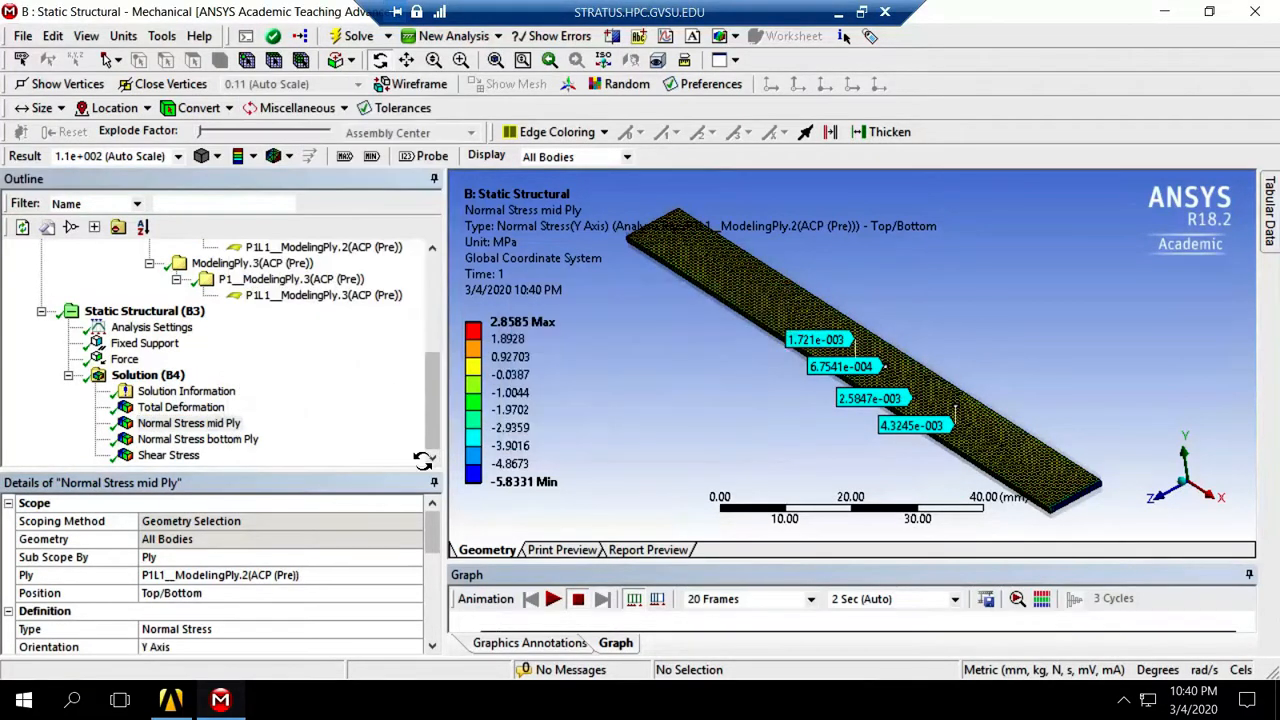
# - Delete the Normal Stress bottom Ply and Shear Stress results from the solution
pyautogui.click(205, 439)
pyautogui.rightClick(206, 439)
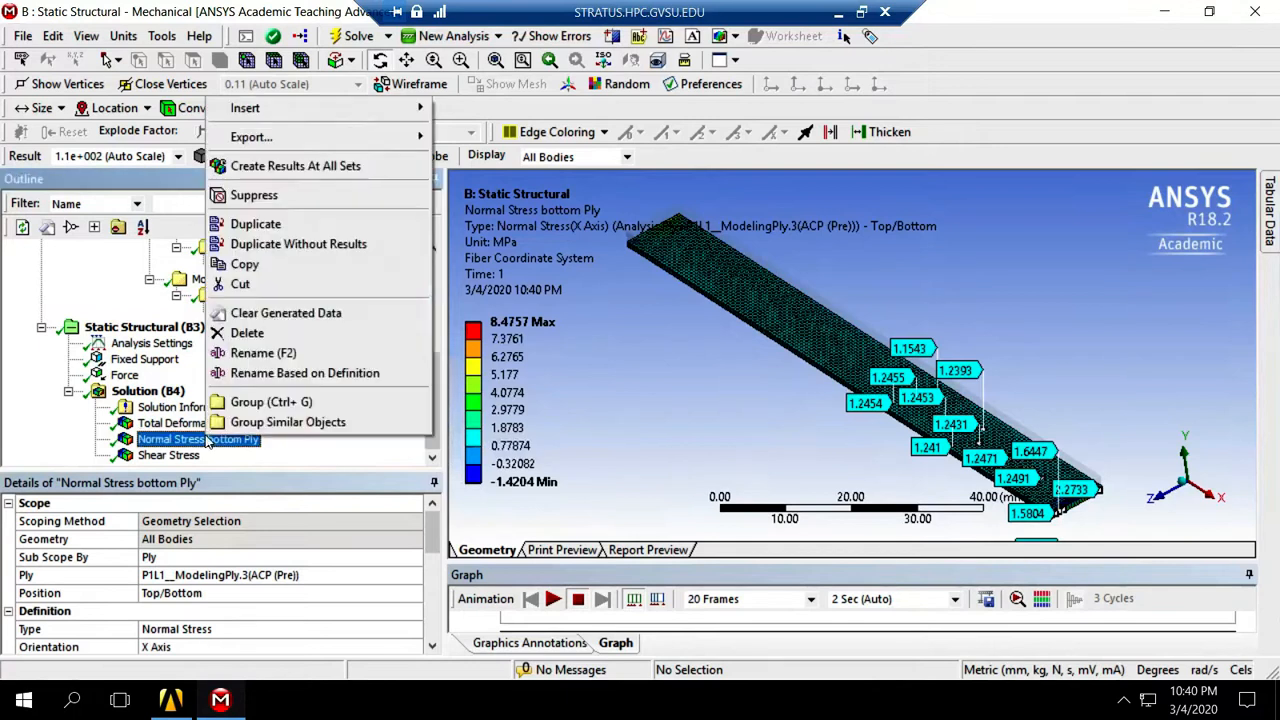
pyautogui.click(245, 333)
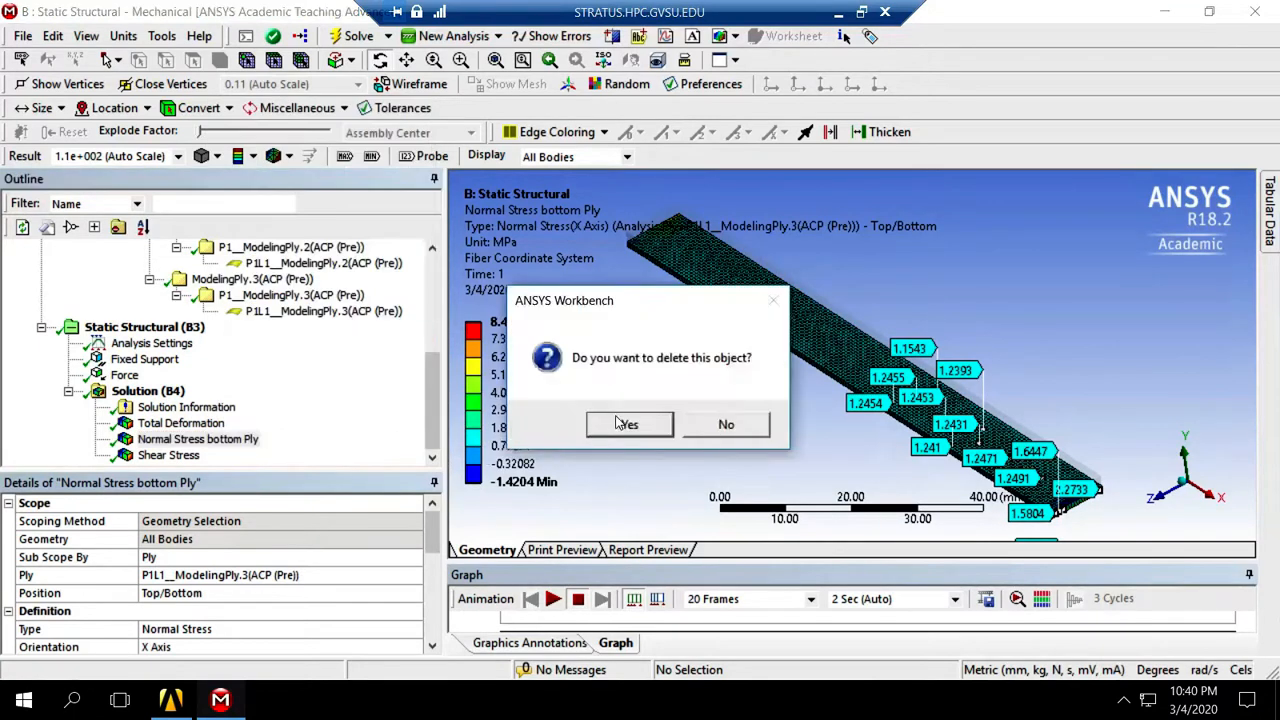
pyautogui.click(621, 424)
pyautogui.click(184, 457)
pyautogui.rightClick(187, 458)
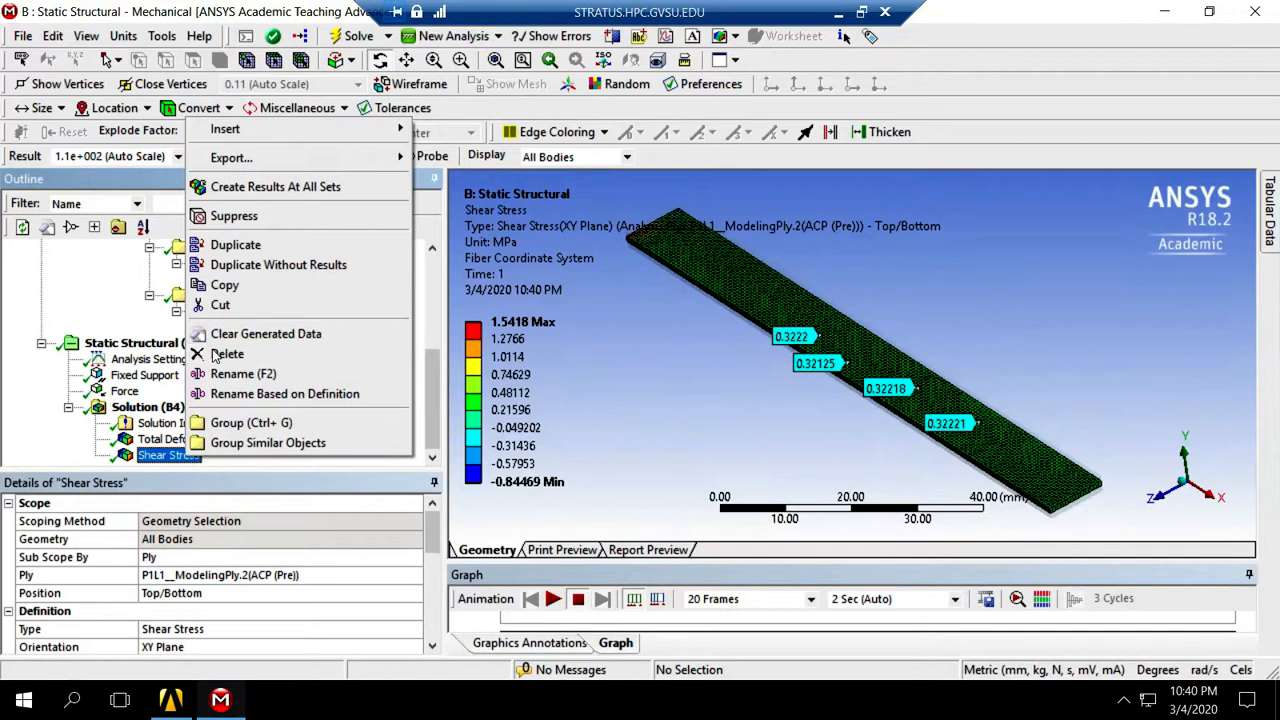
pyautogui.click(222, 354)
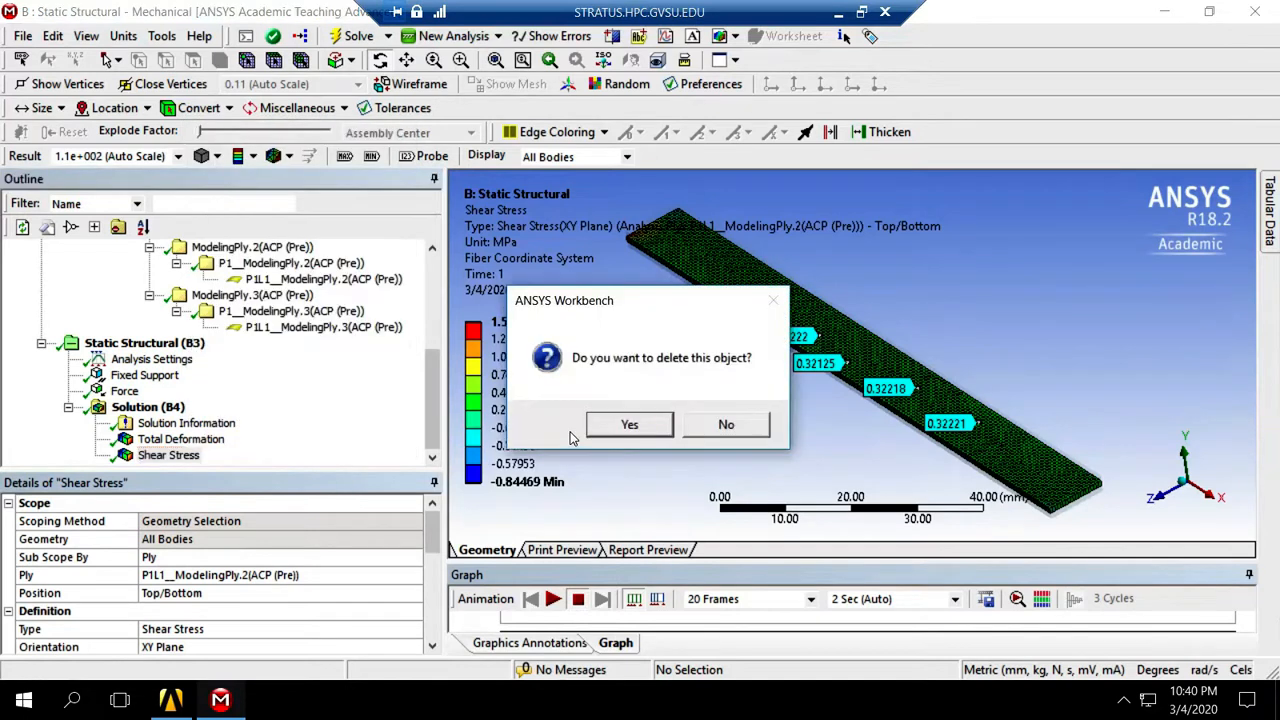
pyautogui.click(603, 427)
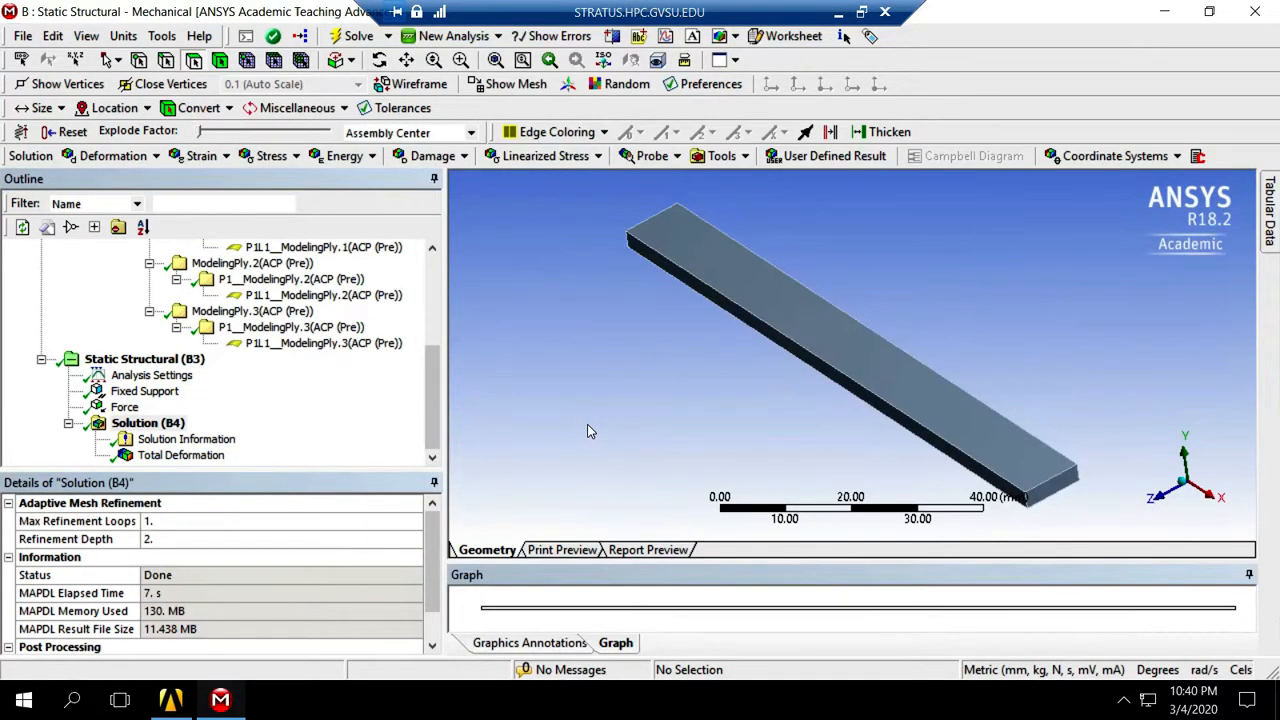
# - Insert a Normal stress result under the Static Structural solution
pyautogui.click(174, 423)
pyautogui.rightClick(176, 425)
pyautogui.moveTo(228, 440)
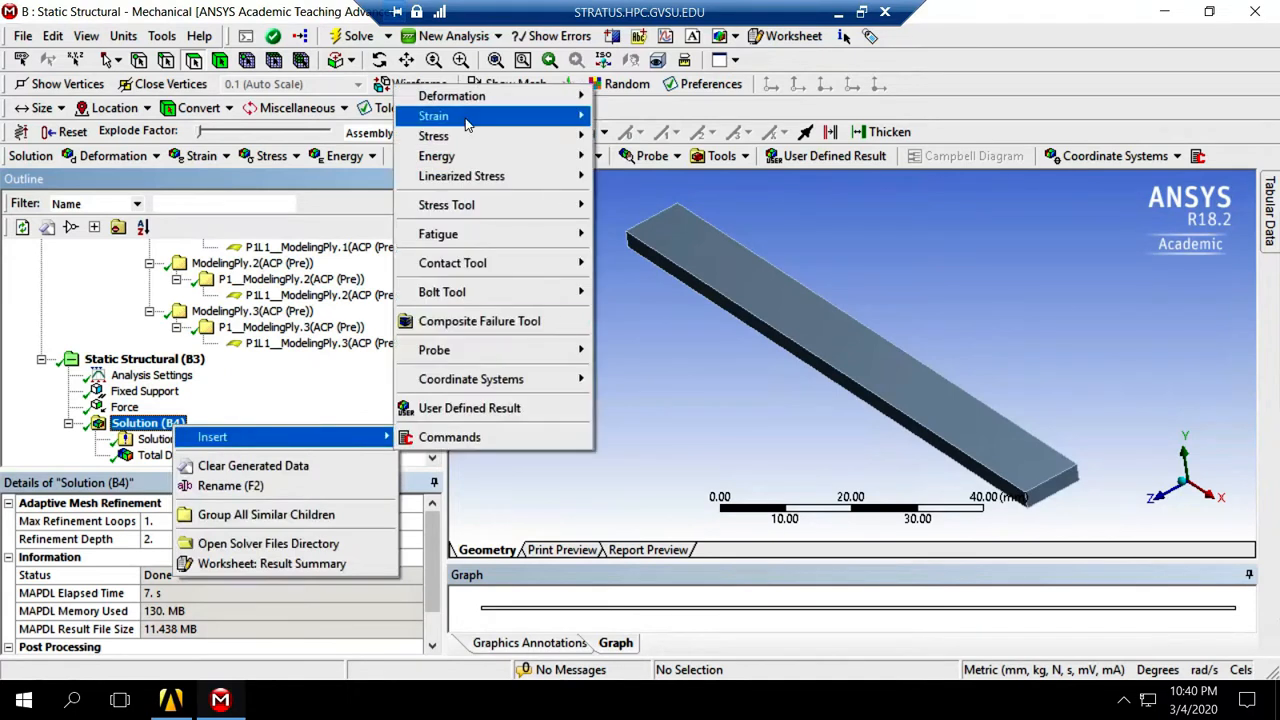
pyautogui.moveTo(463, 145)
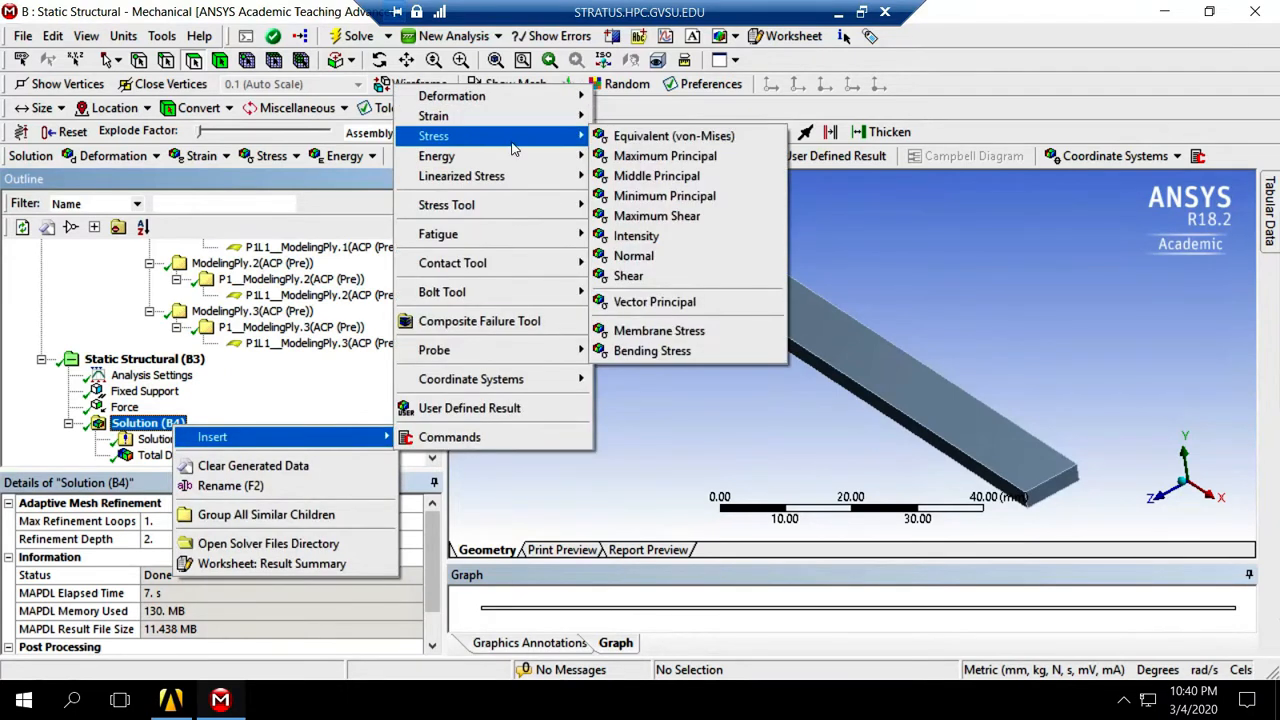
pyautogui.click(625, 256)
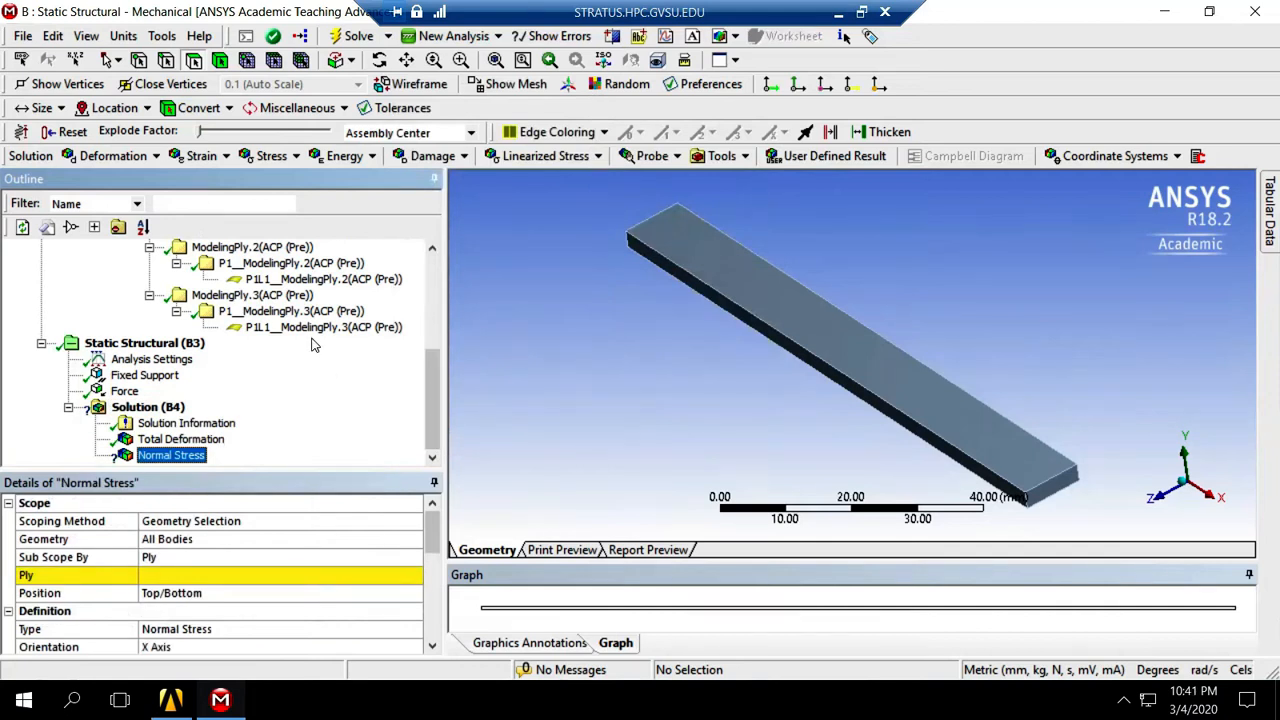
# - Scope the Normal Stress result to the ply P1L1__ModelingPly.1(ACP (Pre))
pyautogui.click(182, 457)
pyautogui.click(197, 580)
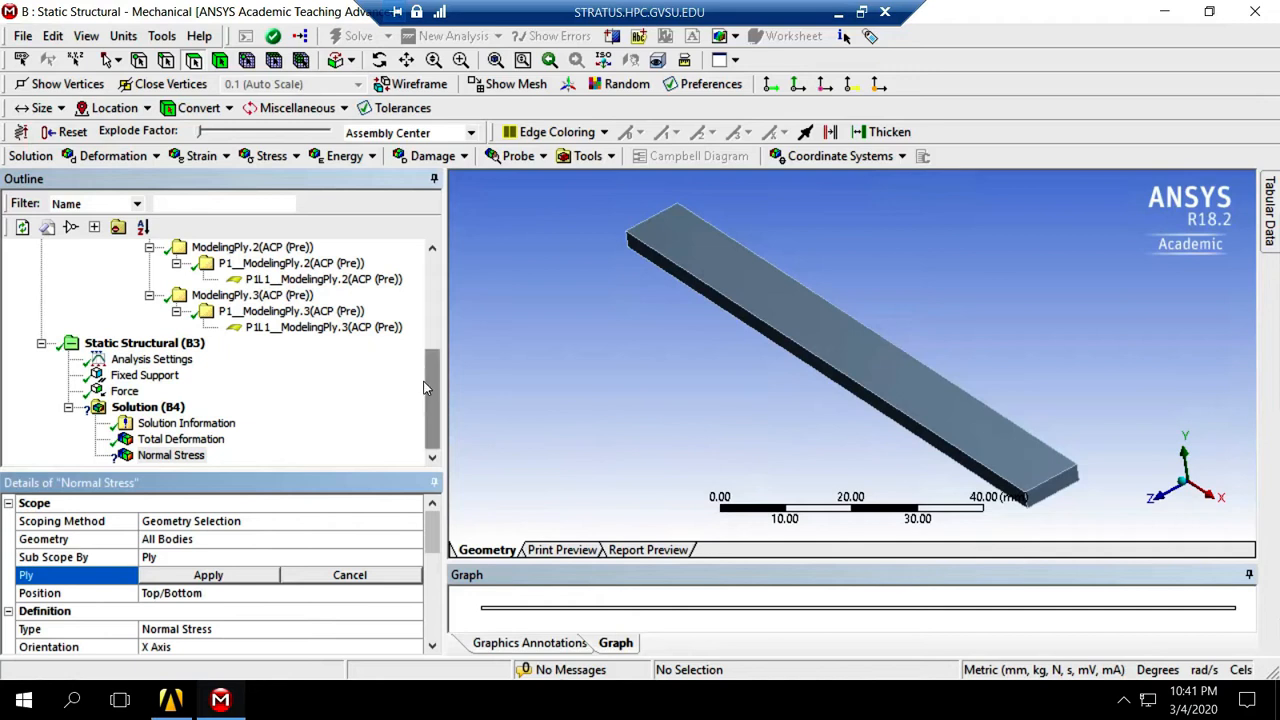
pyautogui.moveTo(432, 388); pyautogui.dragTo(436, 342)
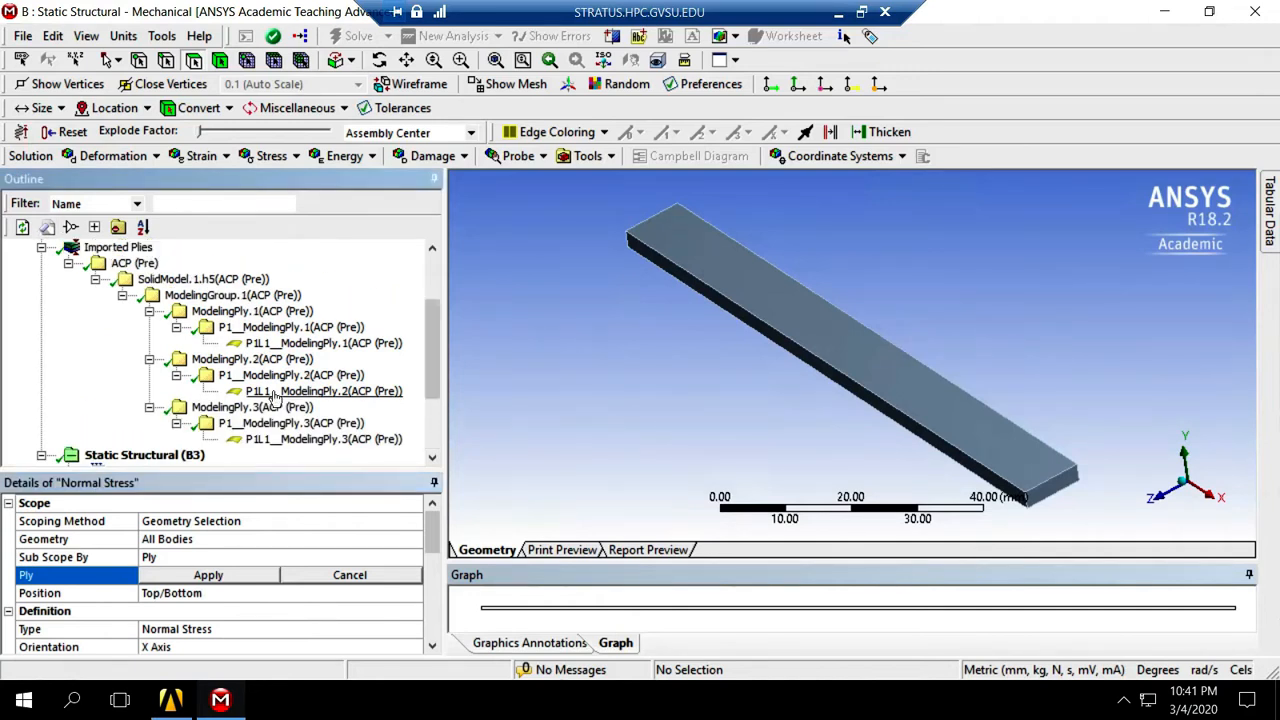
pyautogui.click(318, 345)
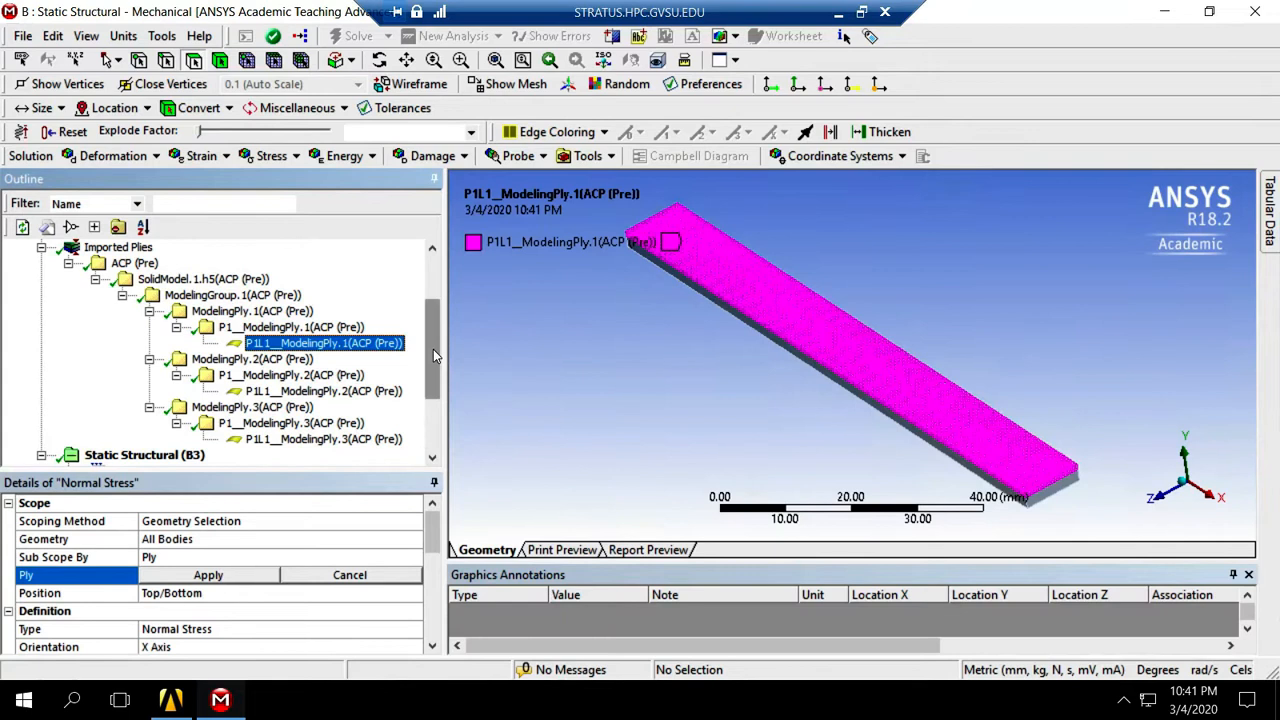
pyautogui.click(432, 455)
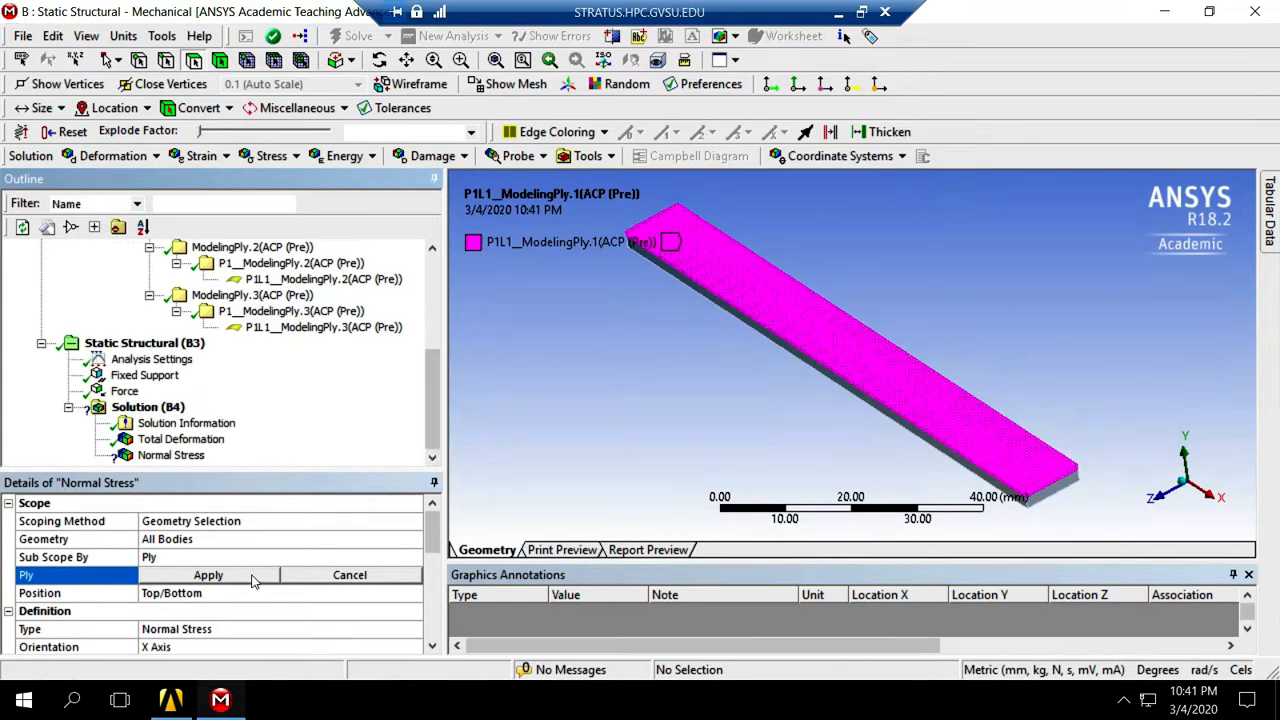
pyautogui.click(208, 575)
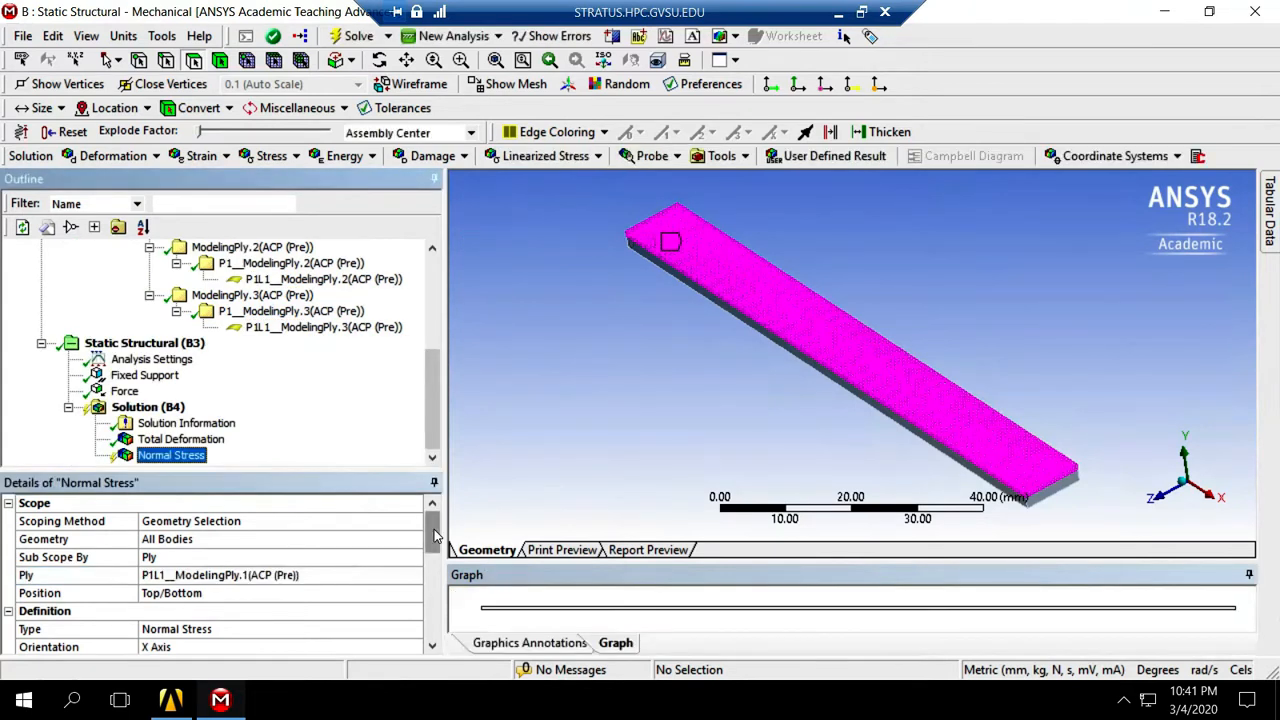
# - Set the Normal Stress result's coordinate system to Global Coordinate System
pyautogui.moveTo(434, 530); pyautogui.dragTo(440, 563)
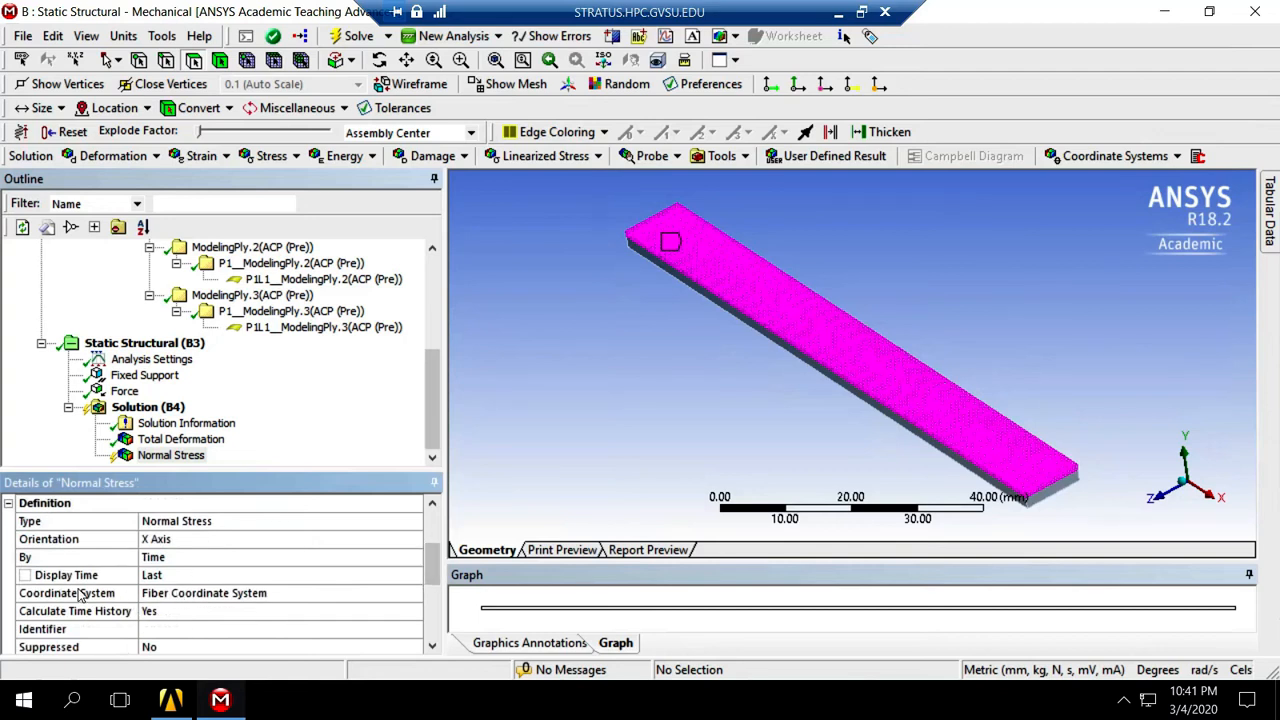
pyautogui.click(194, 595)
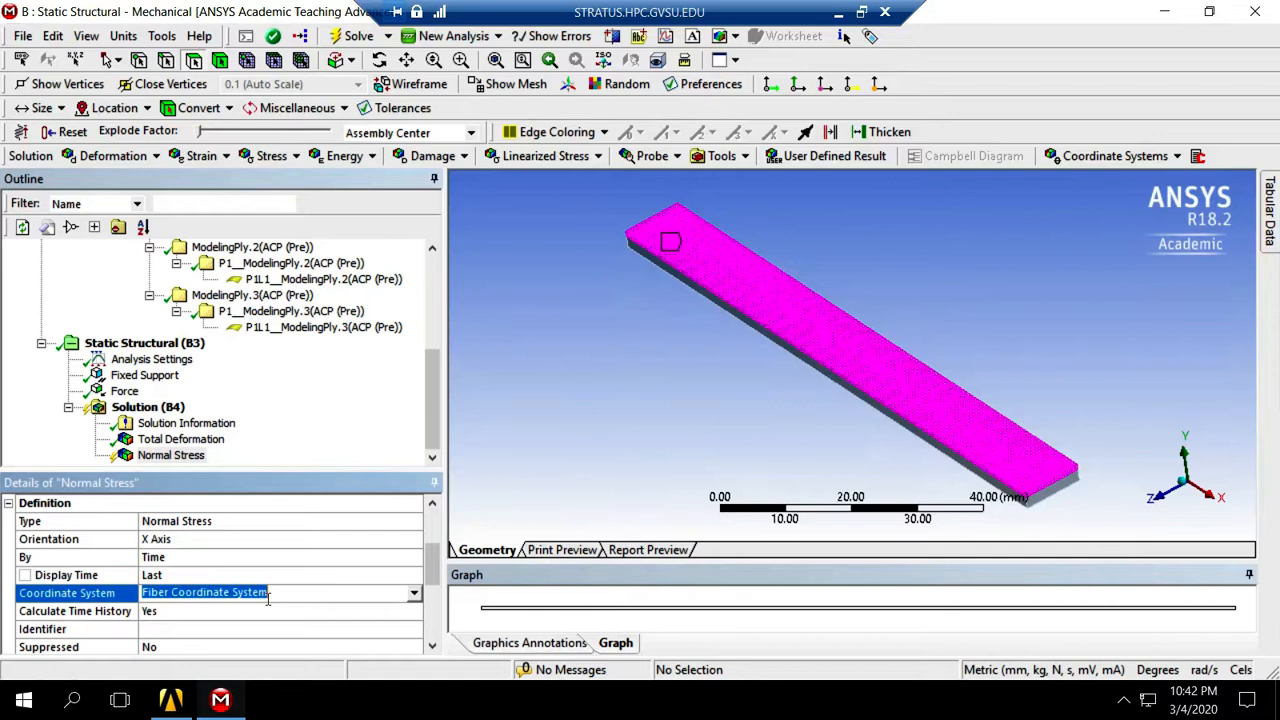
pyautogui.click(414, 596)
pyautogui.click(211, 610)
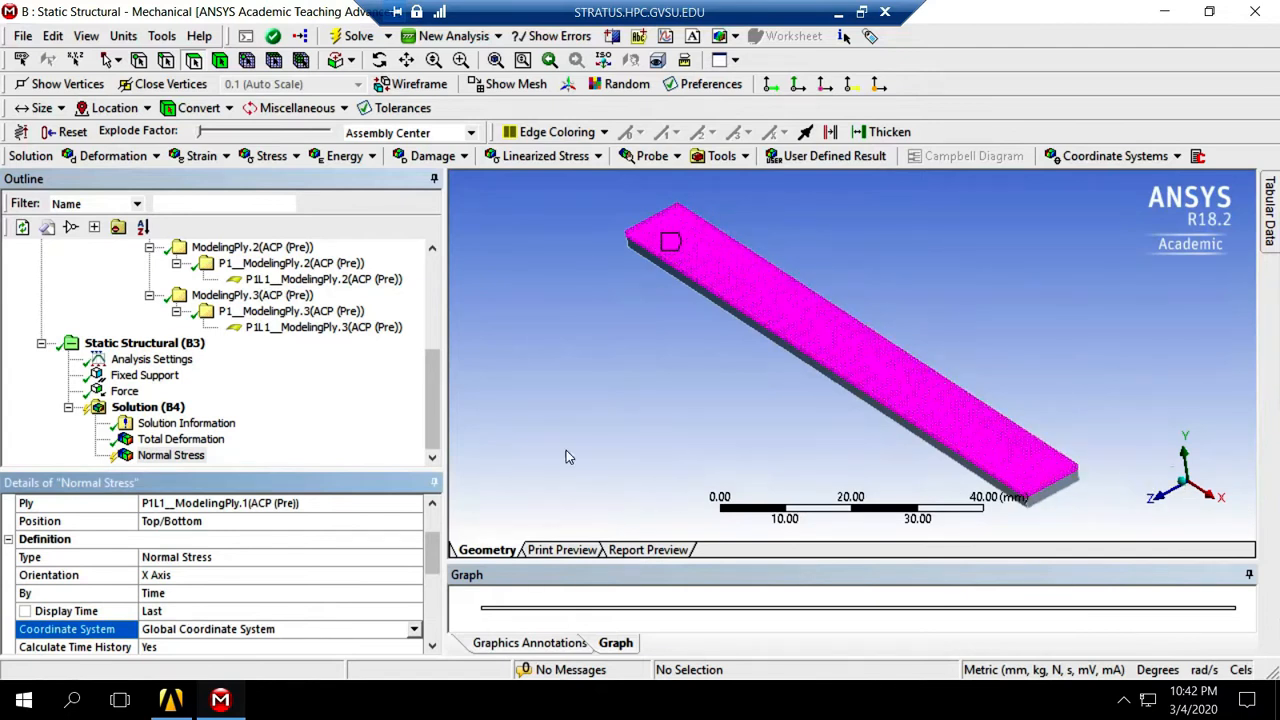
# - Rename the Normal Stress result as Normal Stress top ply
pyautogui.click(437, 457)
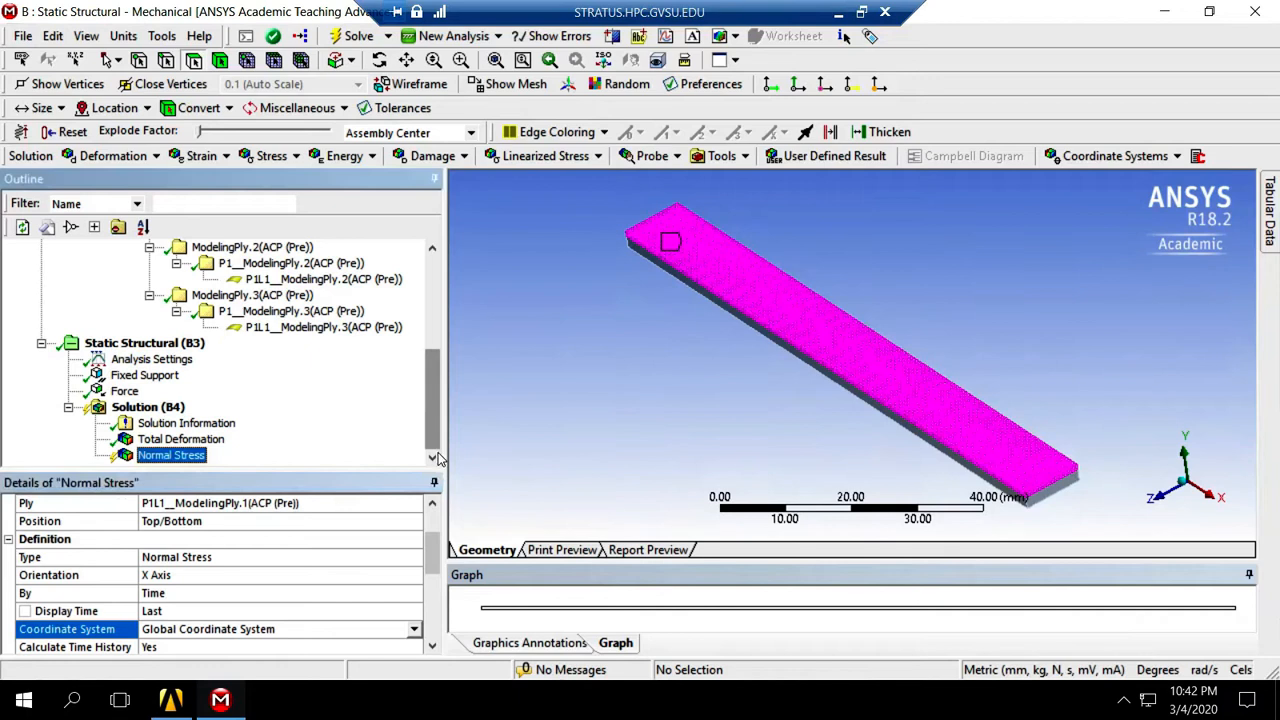
pyautogui.rightClick(174, 457)
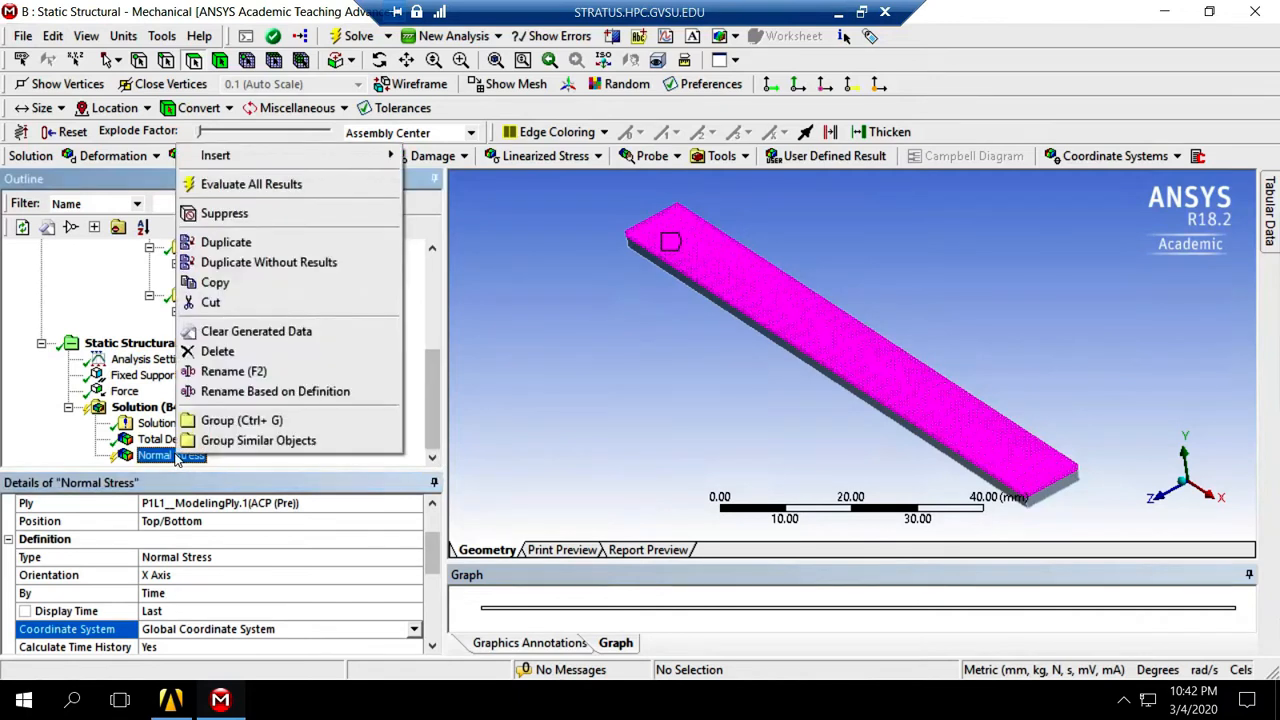
pyautogui.click(238, 372)
pyautogui.click(211, 456)
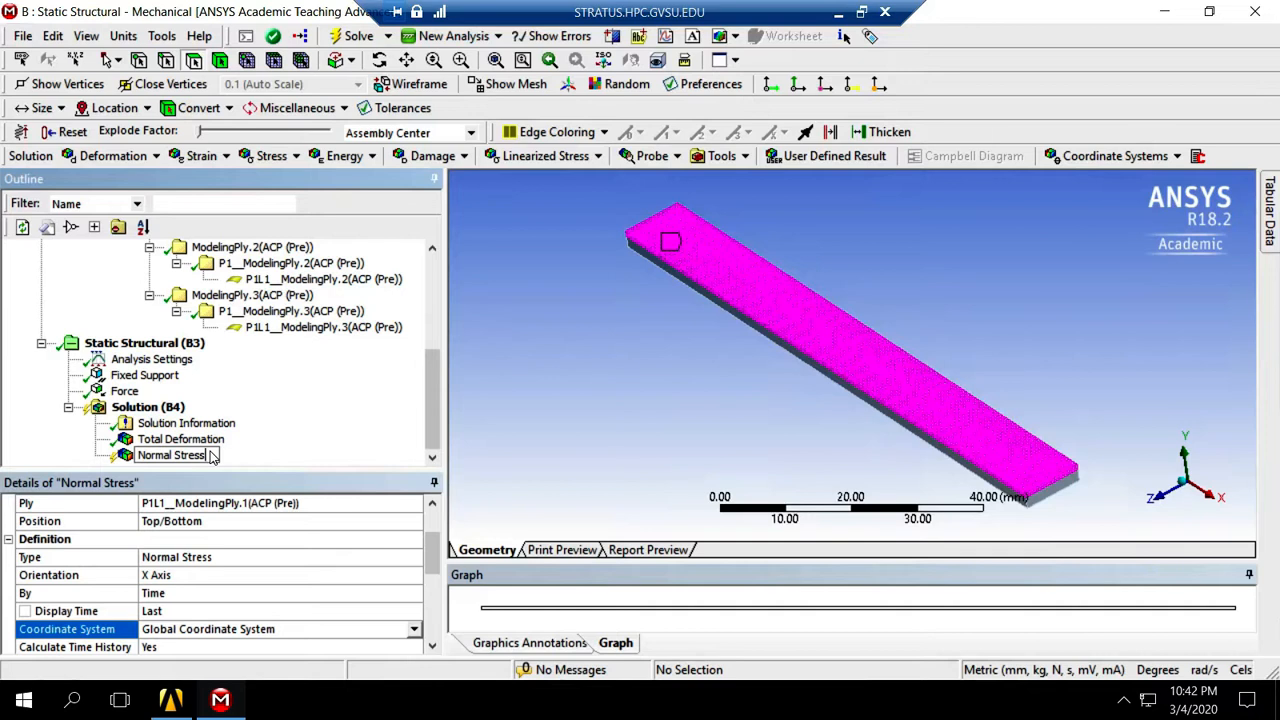
pyautogui.write('top ply')
pyautogui.press('Return')
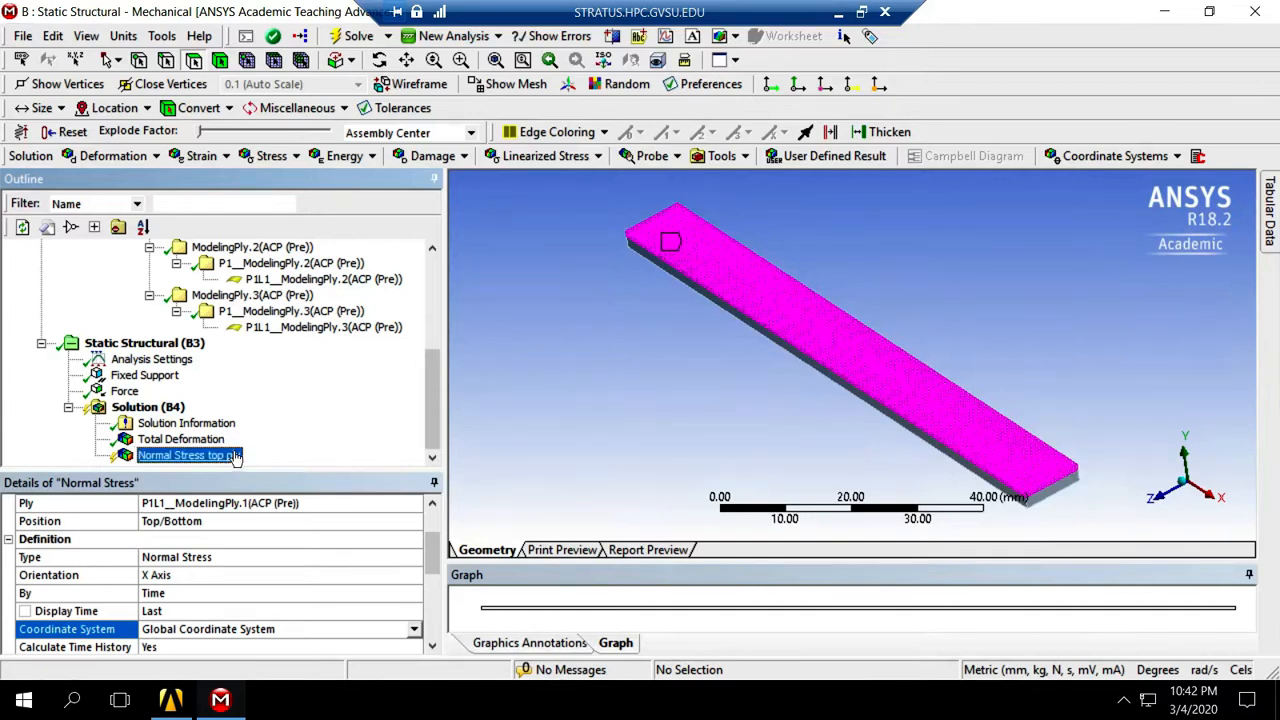
# - Evaluate all results to compute the top ply's X-axis normal stress
pyautogui.rightClick(236, 456)
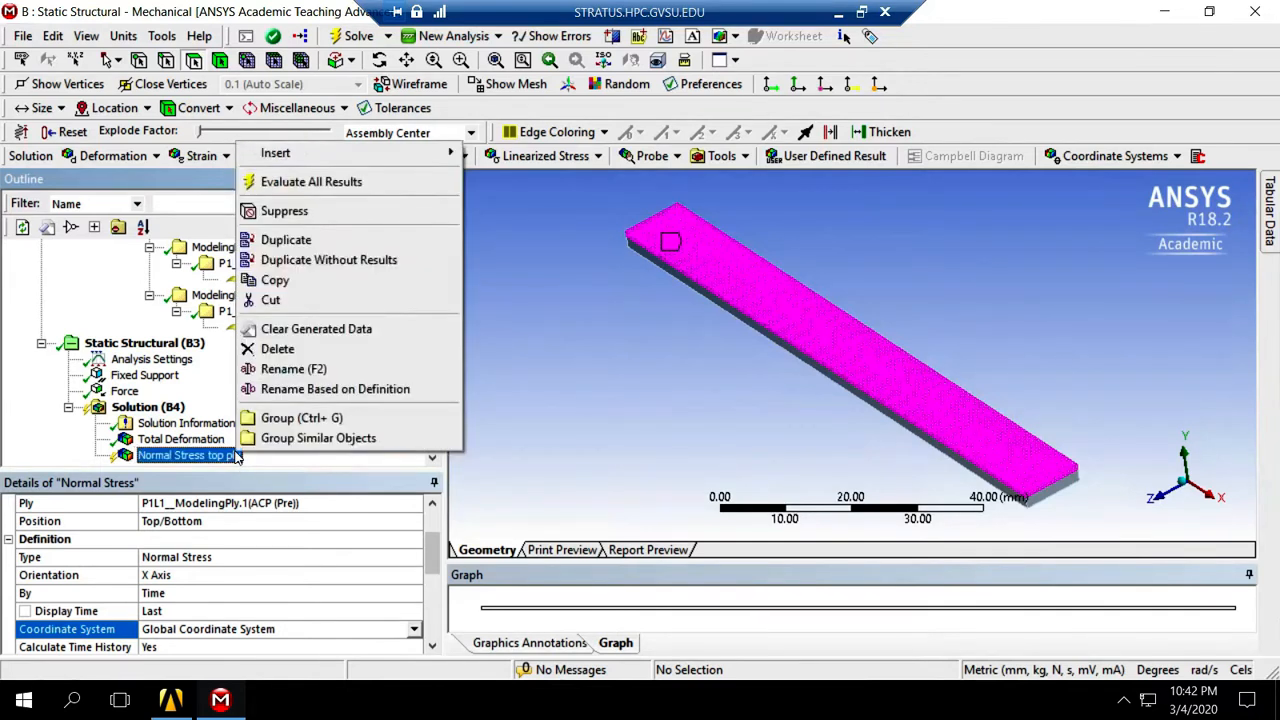
pyautogui.click(286, 184)
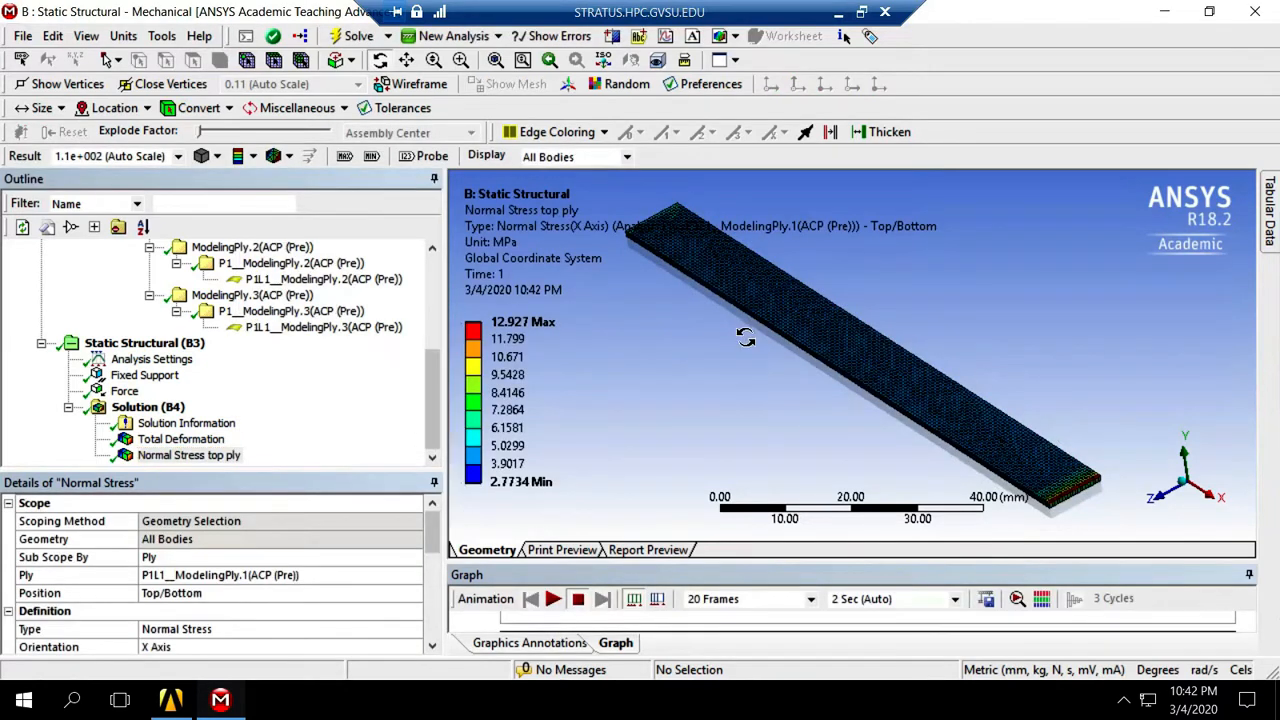
pyautogui.moveTo(436, 548)
pyautogui.mouseDown()
pyautogui.moveTo(438, 611)
pyautogui.moveTo(452, 494)
pyautogui.mouseUp()
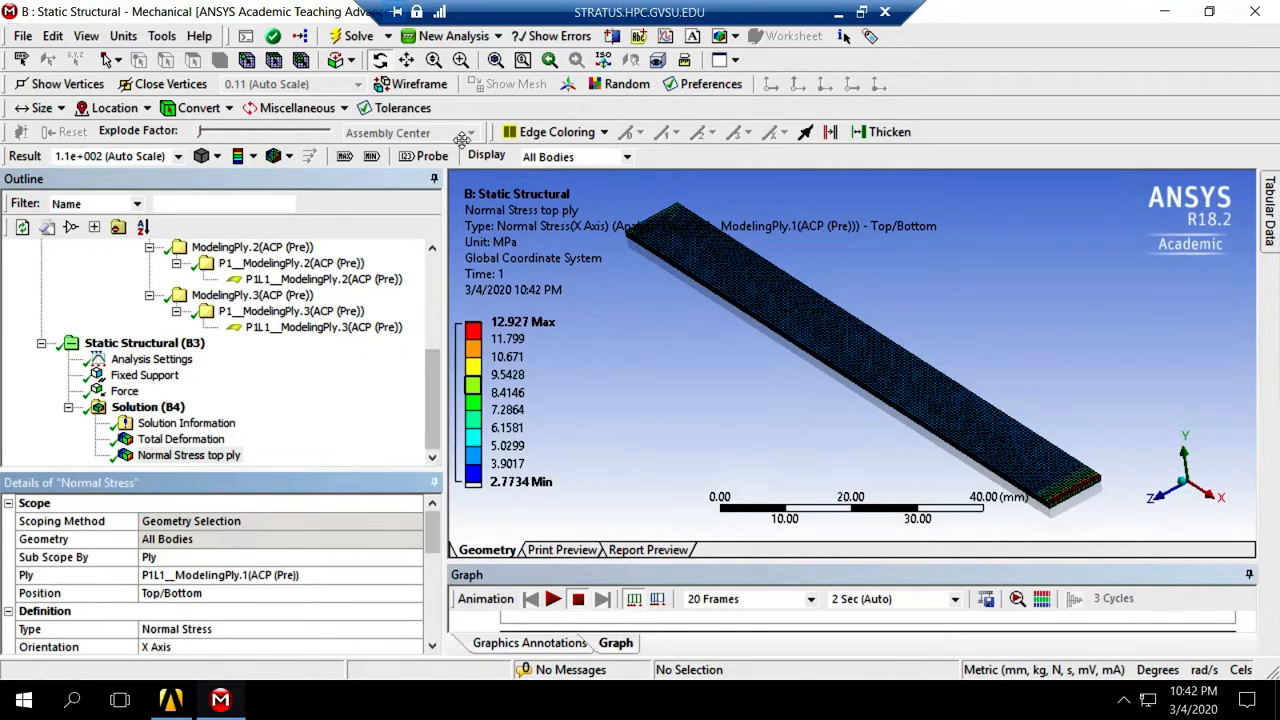
# - Probe the X-axis normal stress at four points along the middle of the beam's top ply
pyautogui.click(405, 157)
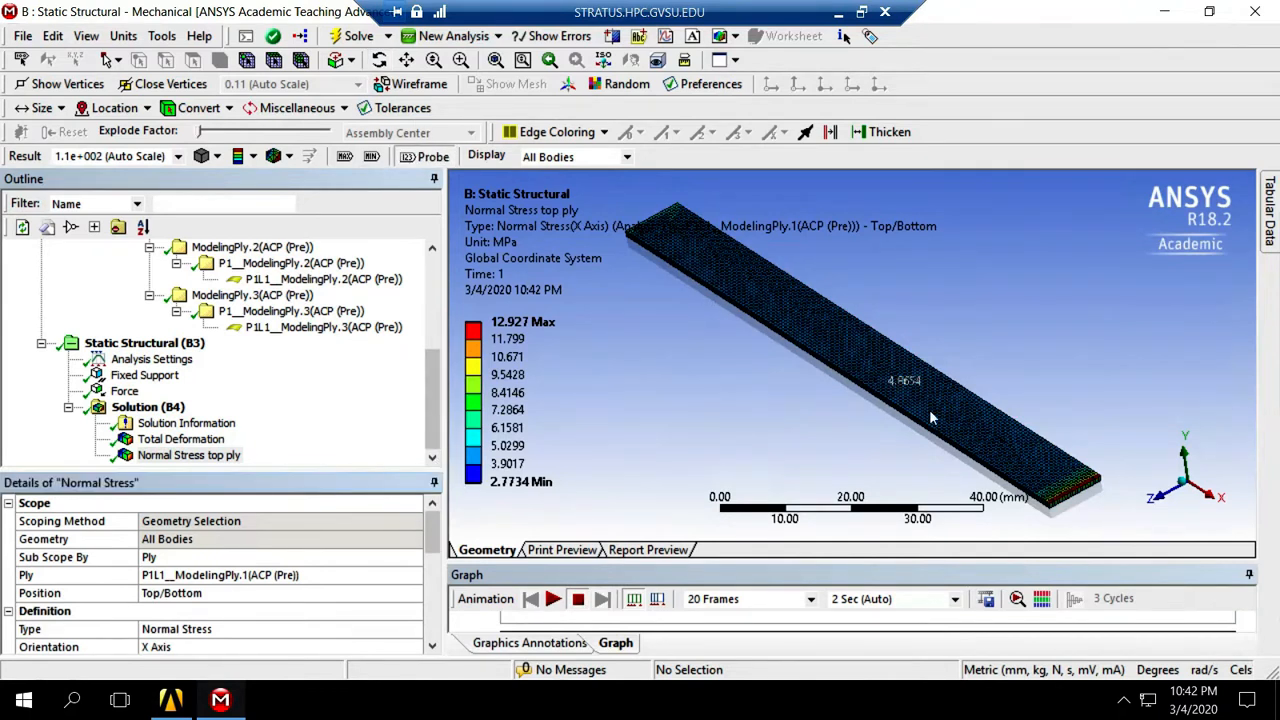
pyautogui.click(1005, 437)
pyautogui.click(936, 398)
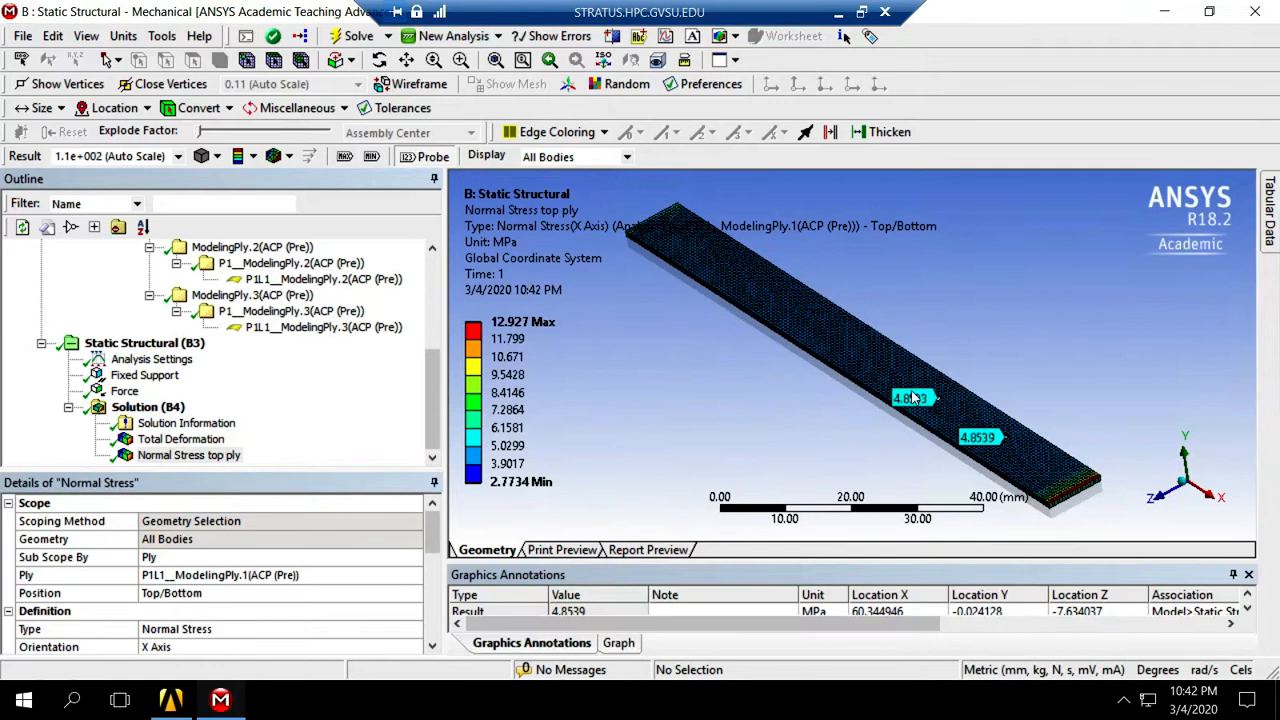
pyautogui.click(866, 358)
pyautogui.click(818, 318)
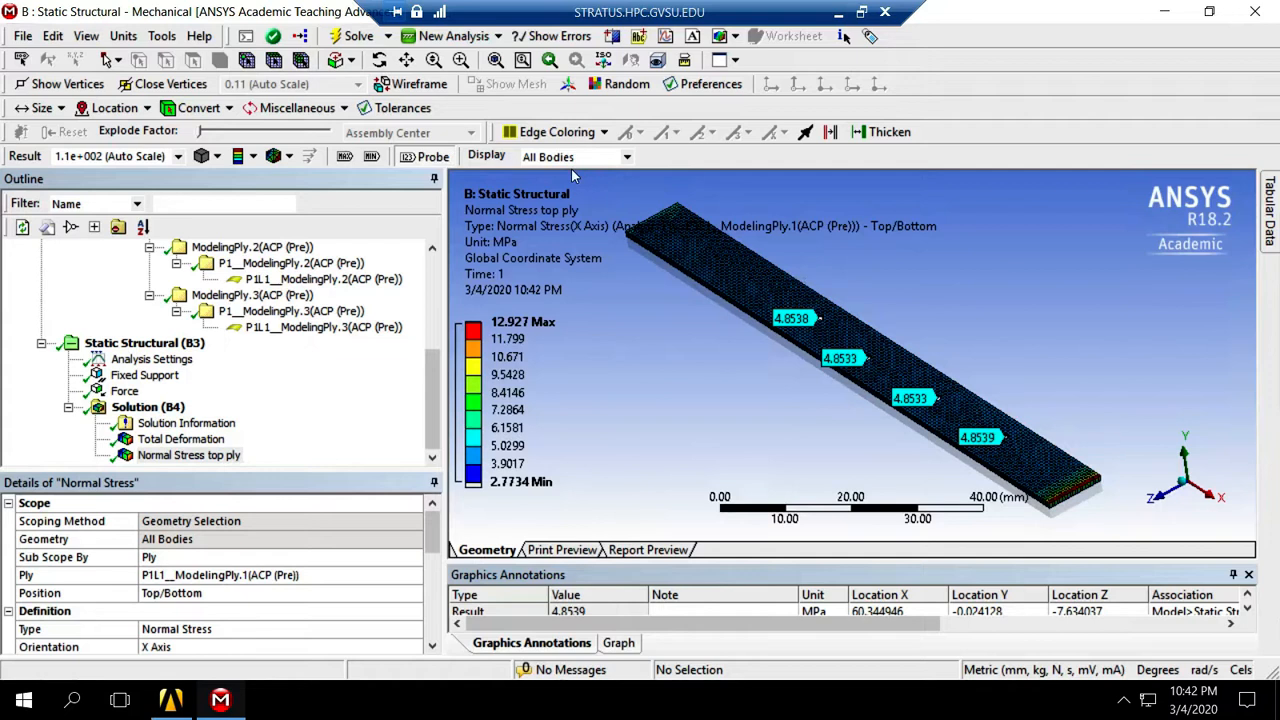
# - Examine the high-stress end of the beam up close and probe the normal stress at several points along its end edge
pyautogui.click(461, 60)
pyautogui.moveTo(1143, 441); pyautogui.dragTo(966, 546)
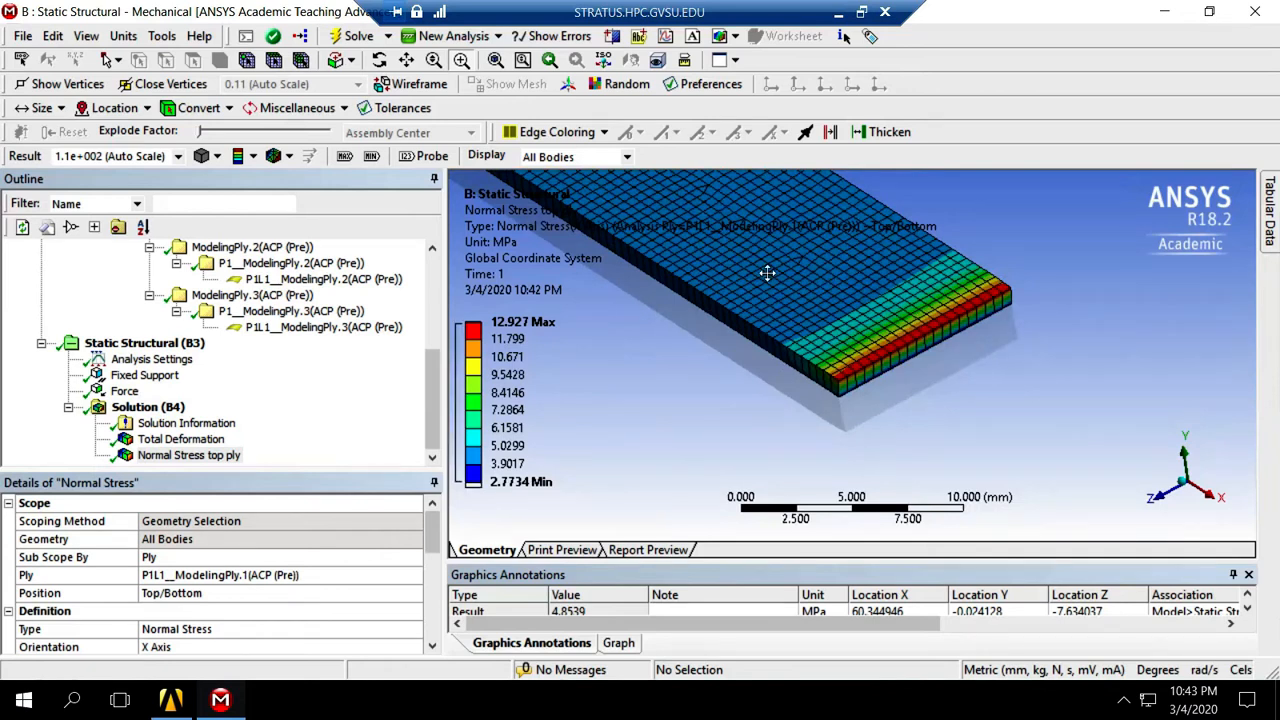
pyautogui.click(424, 156)
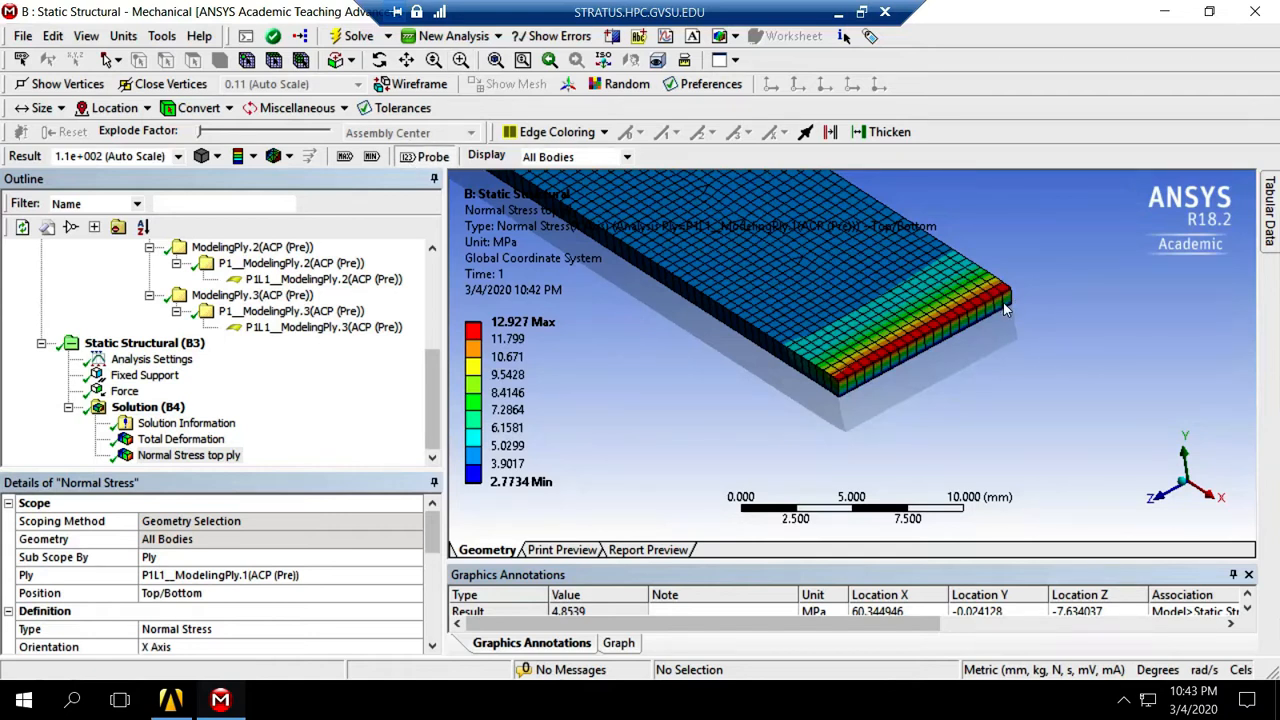
pyautogui.click(968, 318)
pyautogui.click(942, 348)
pyautogui.click(887, 362)
pyautogui.click(863, 377)
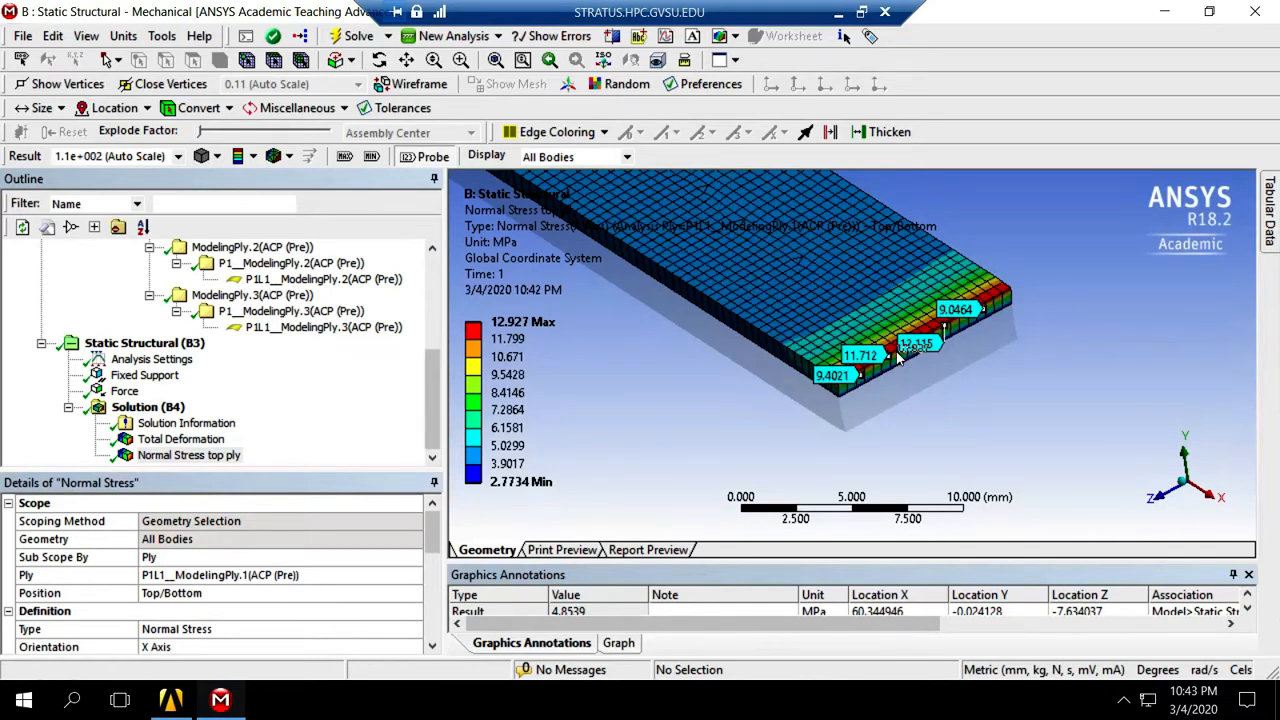
pyautogui.click(897, 360)
# - Move the result legend clear of the beam and probe the normal stress at three points away from the high-stress end
pyautogui.moveTo(741, 261); pyautogui.dragTo(1275, 353)
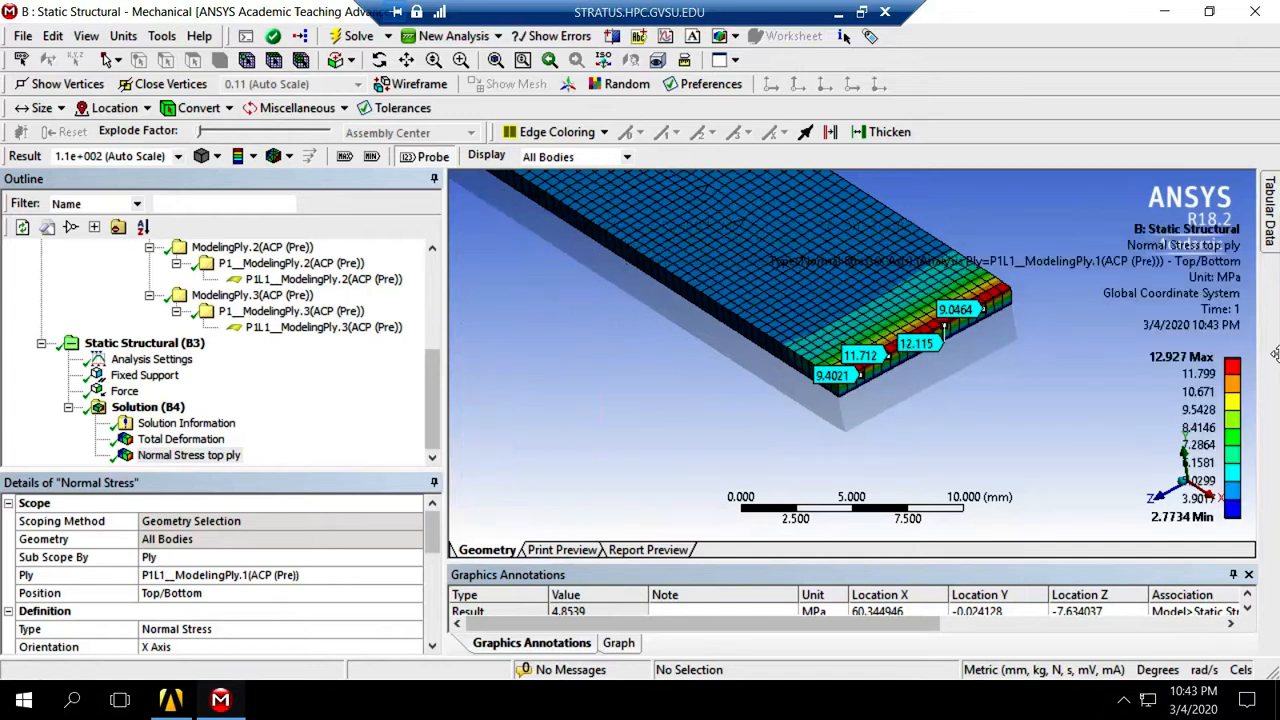
pyautogui.click(675, 193)
pyautogui.click(738, 194)
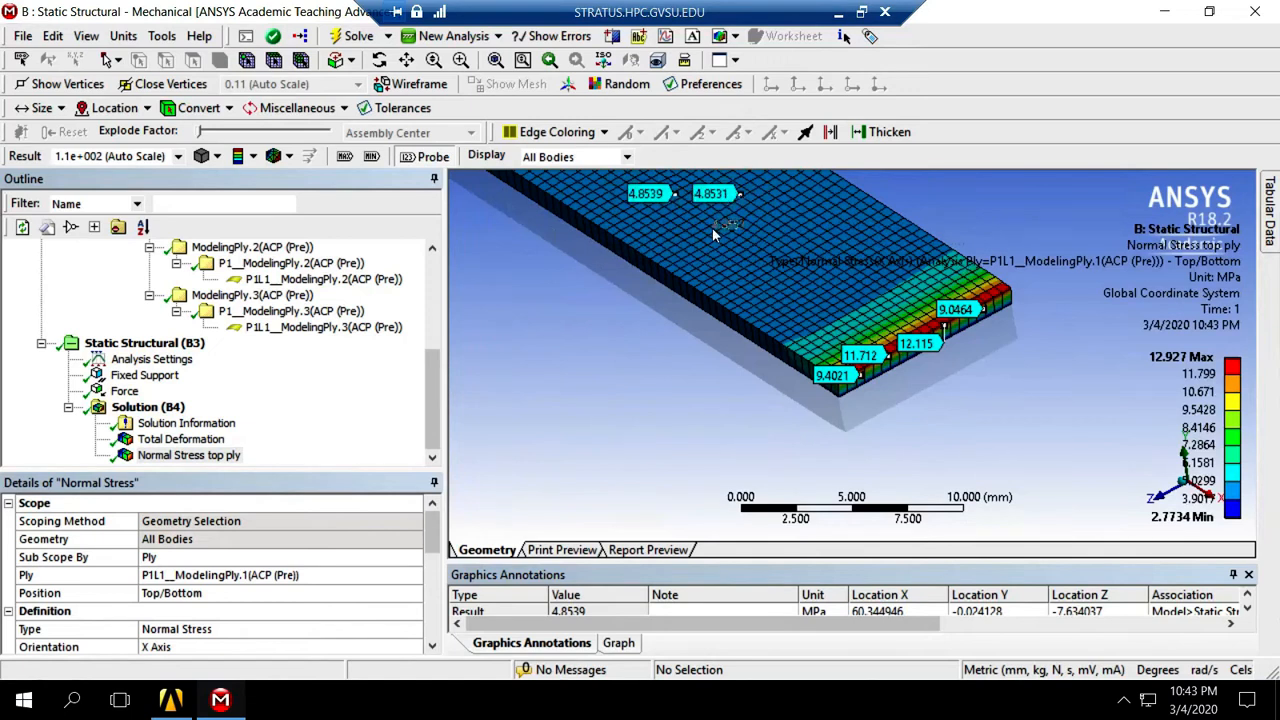
pyautogui.click(713, 228)
pyautogui.click(497, 59)
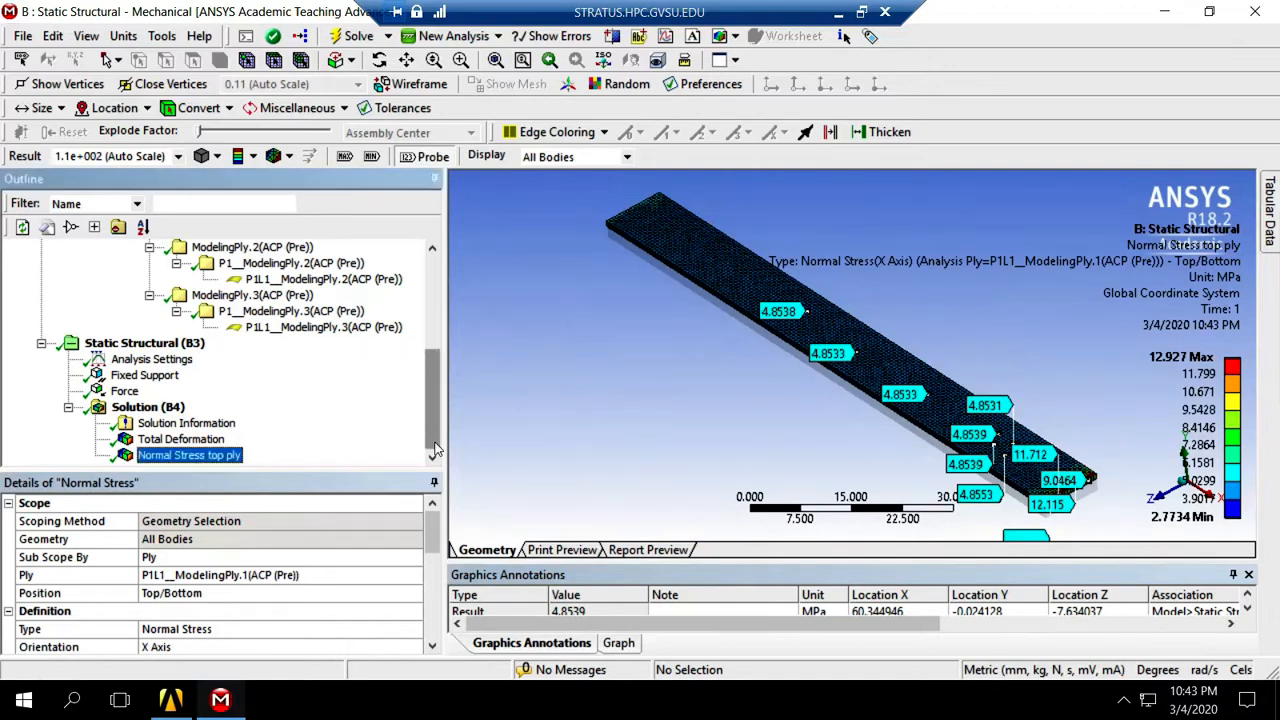
# - Set the orientation of Normal Stress top ply to Y Axis and evaluate all results
pyautogui.click(260, 646)
pyautogui.click(393, 646)
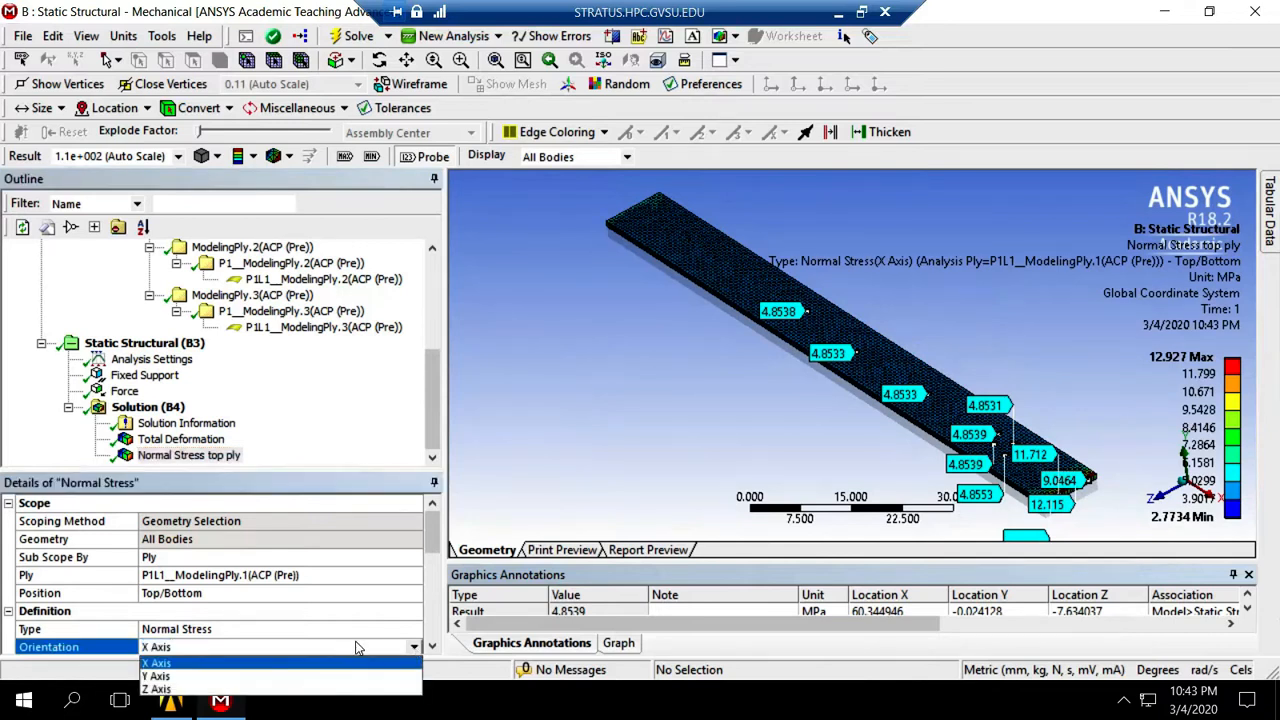
pyautogui.click(300, 684)
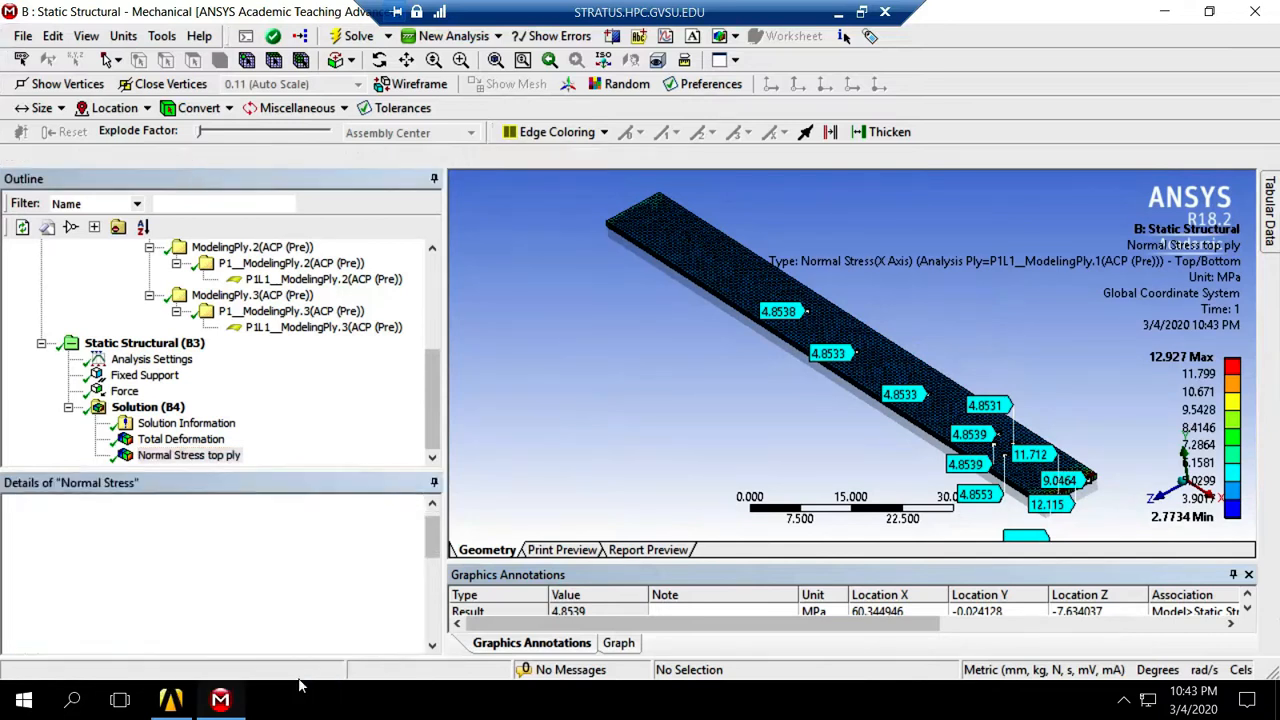
pyautogui.rightClick(182, 456)
pyautogui.click(240, 186)
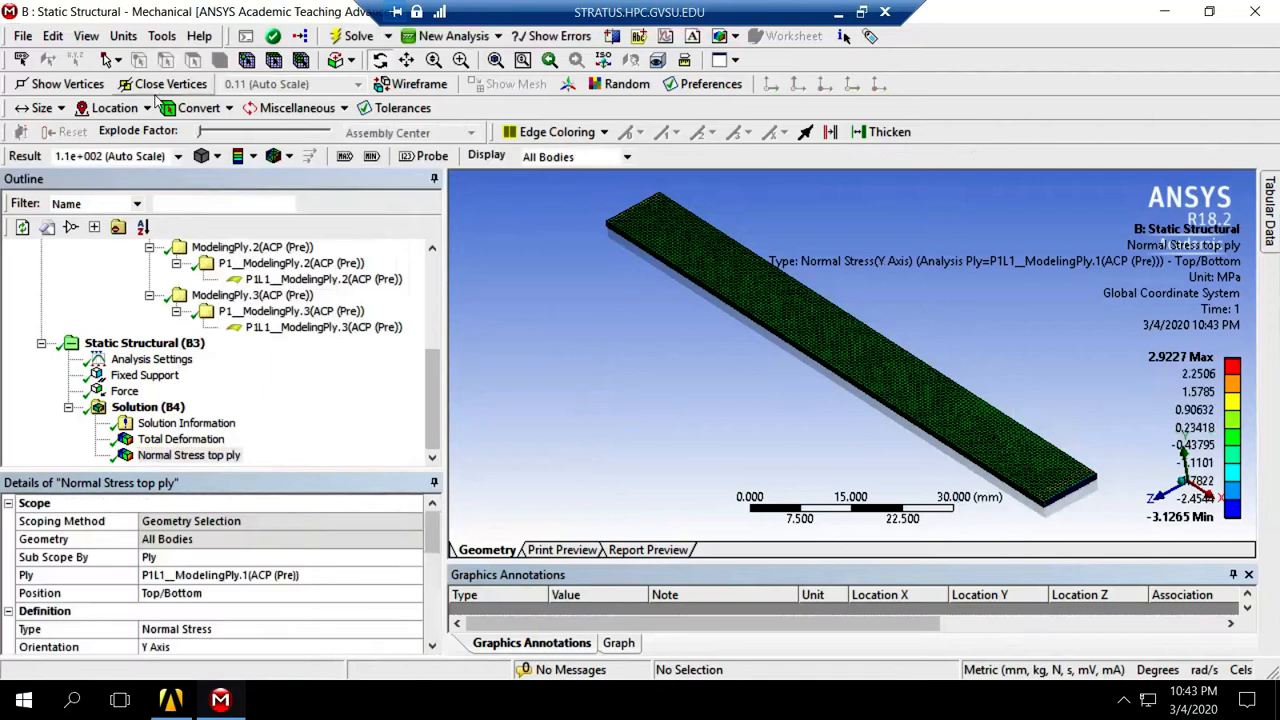
# - Probe the Y-axis normal stress at two points on the beam and label the location of the maximum
pyautogui.click(430, 156)
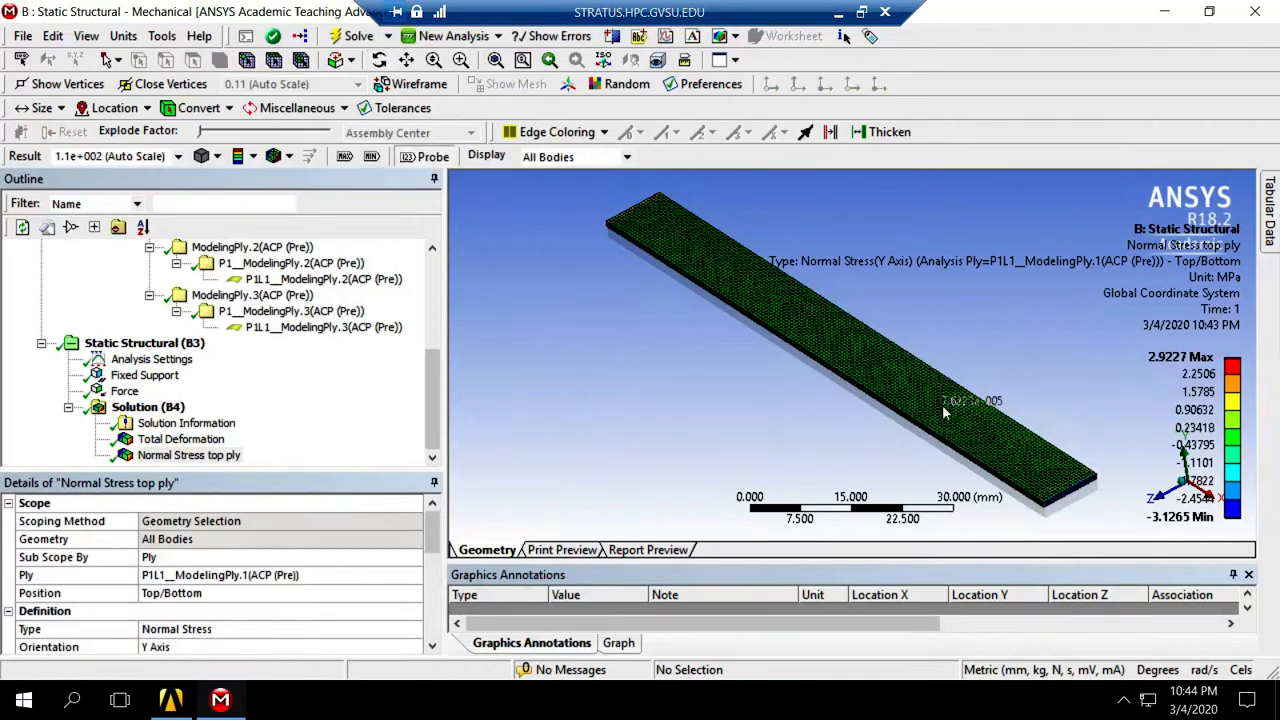
pyautogui.click(900, 392)
pyautogui.click(868, 359)
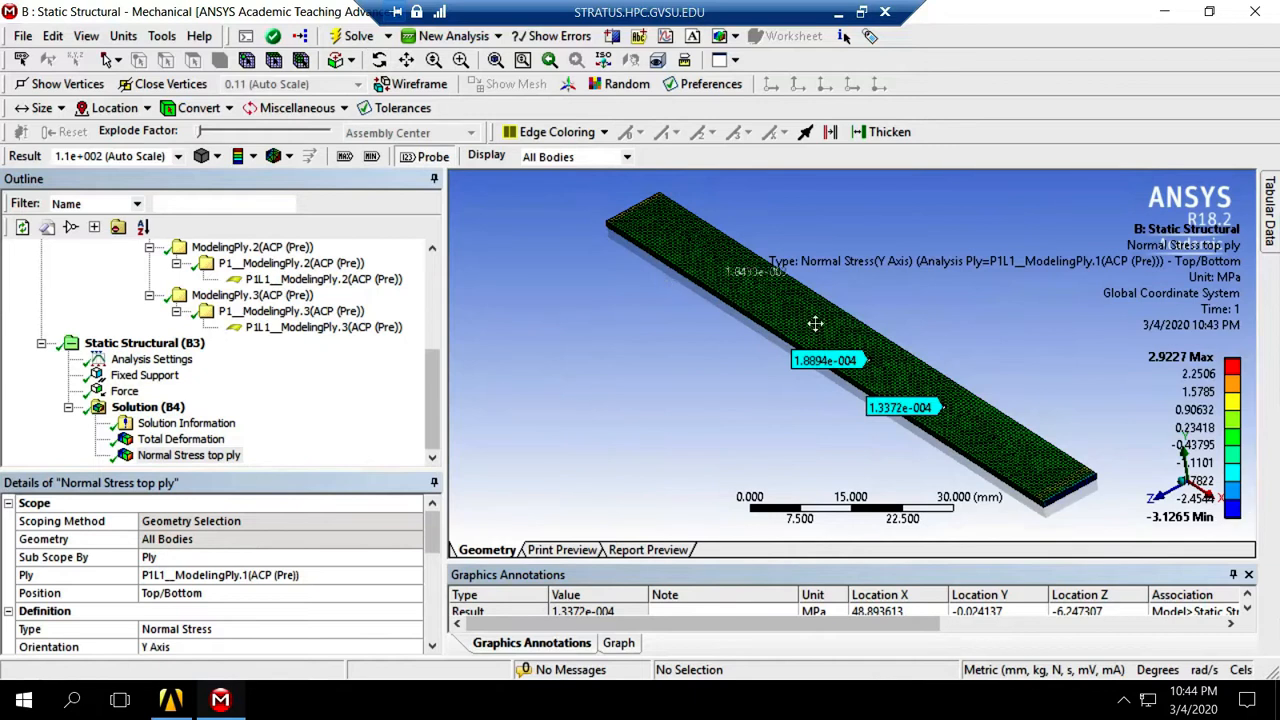
pyautogui.click(345, 156)
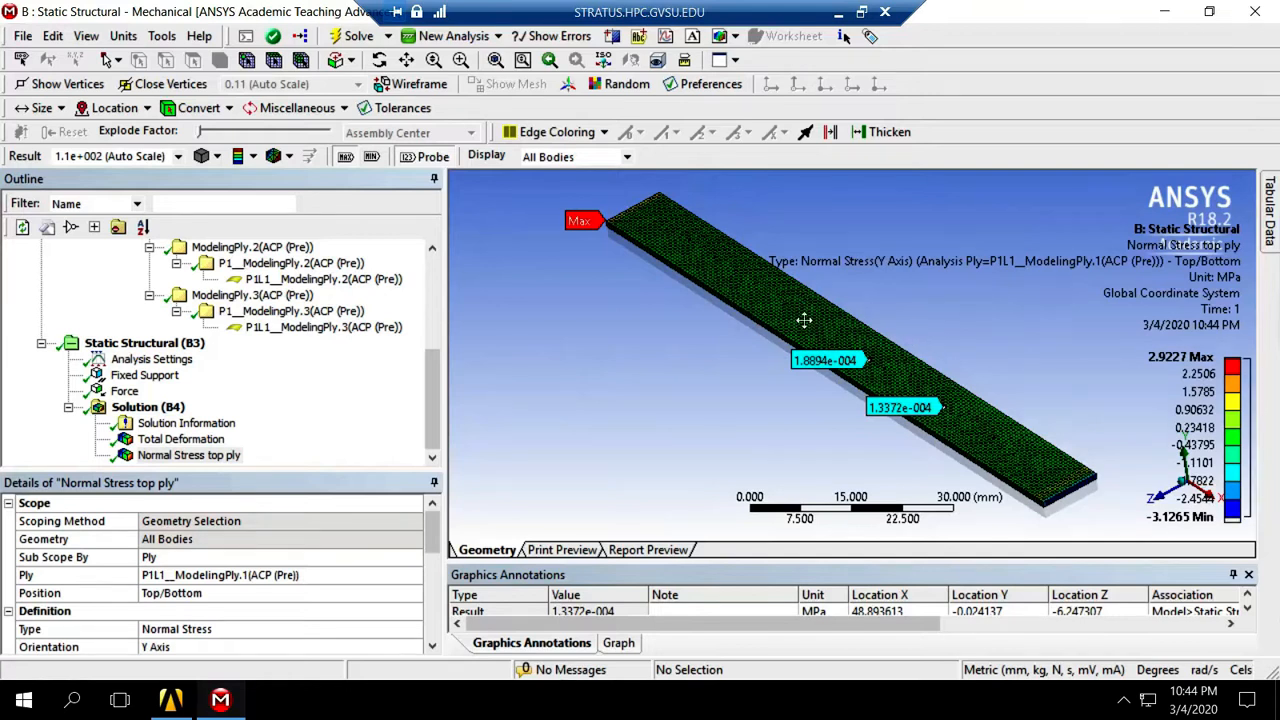
# - Set the orientation of Normal Stress top ply back to X Axis and evaluate all results
pyautogui.click(431, 392)
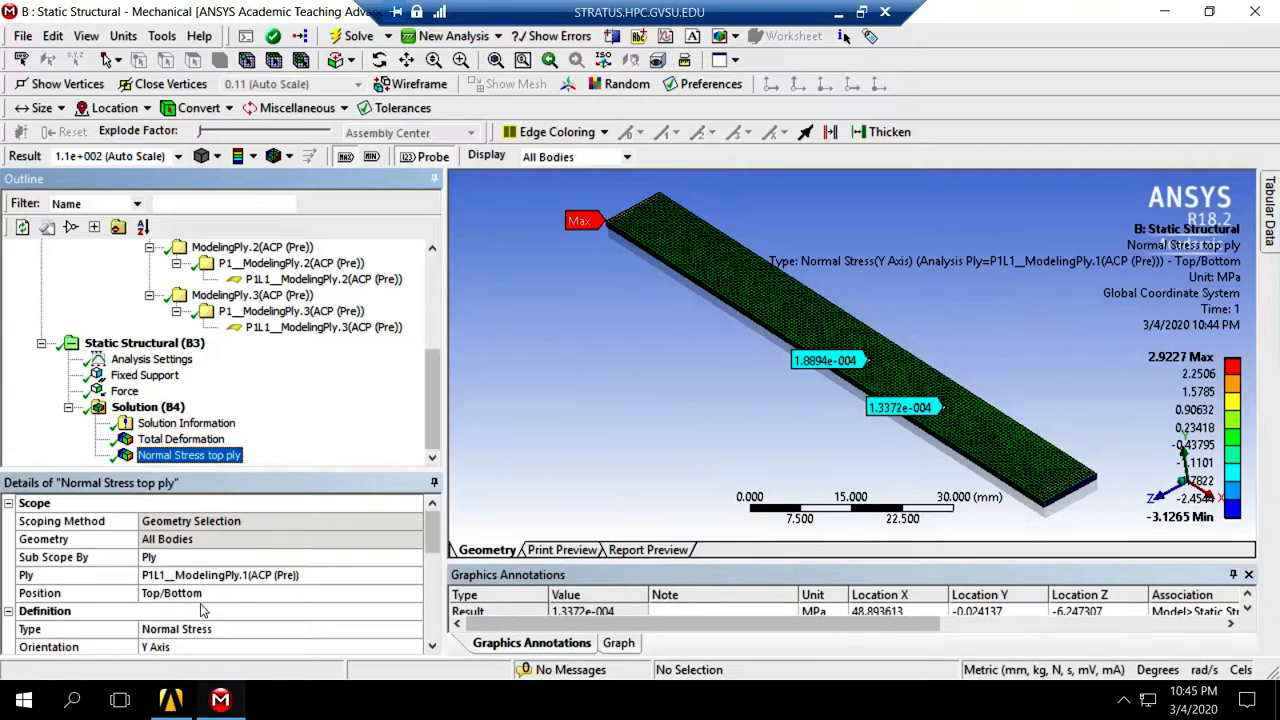
pyautogui.click(183, 648)
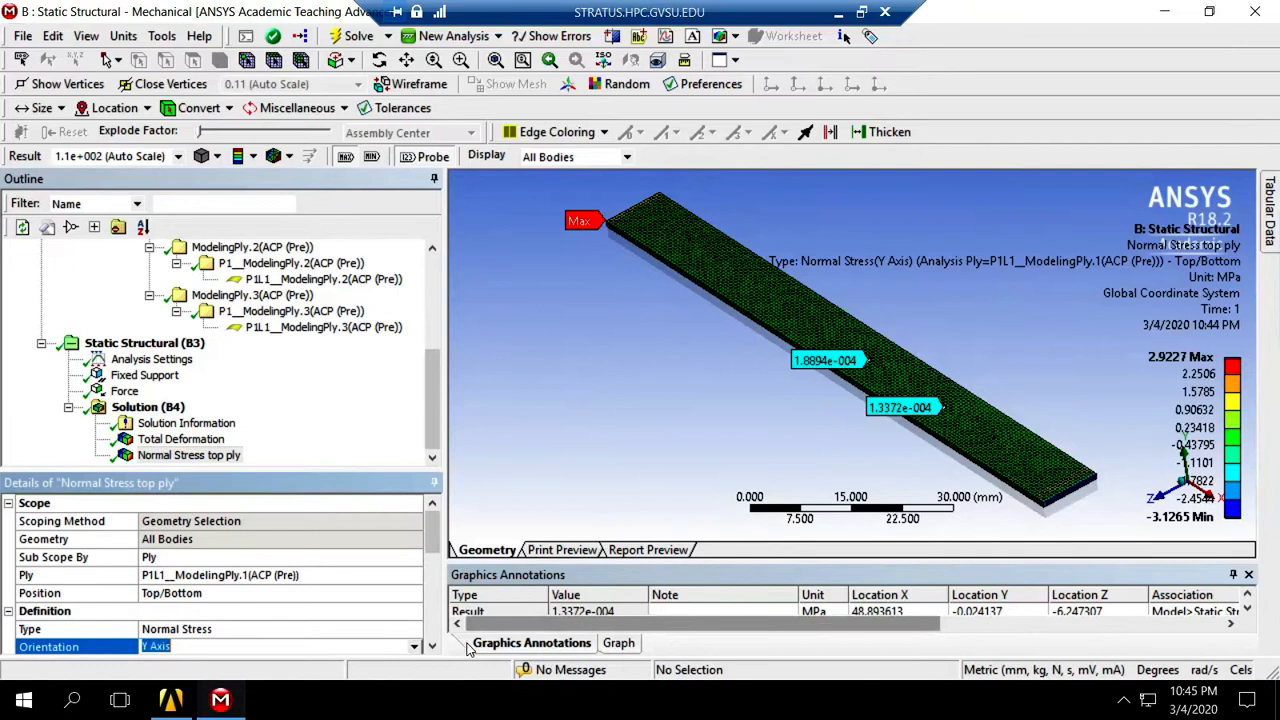
pyautogui.click(412, 648)
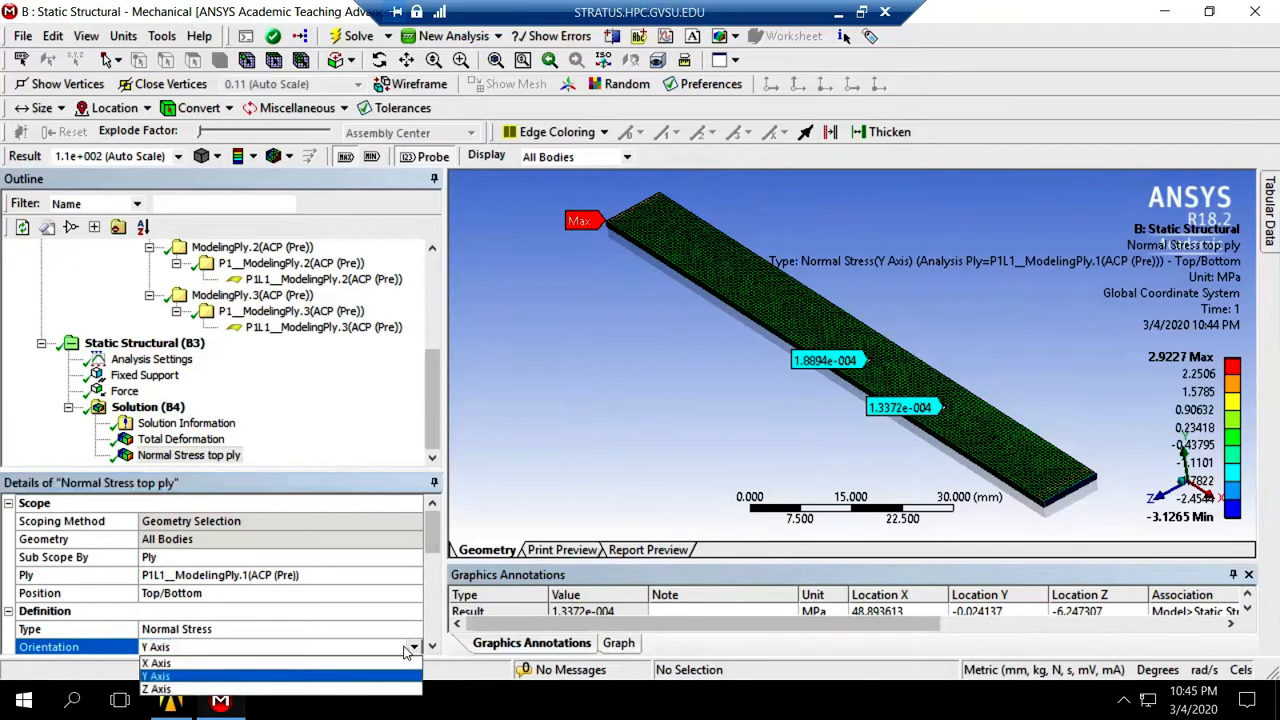
pyautogui.click(317, 663)
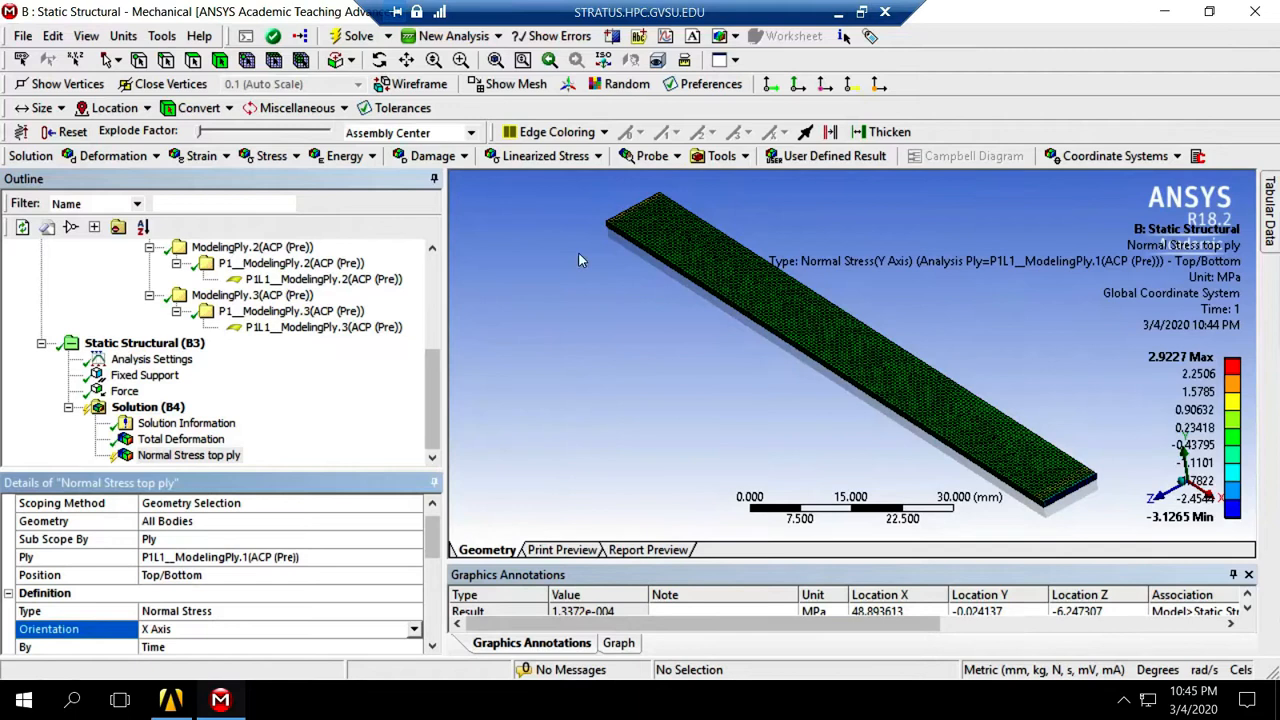
pyautogui.rightClick(242, 456)
pyautogui.click(300, 183)
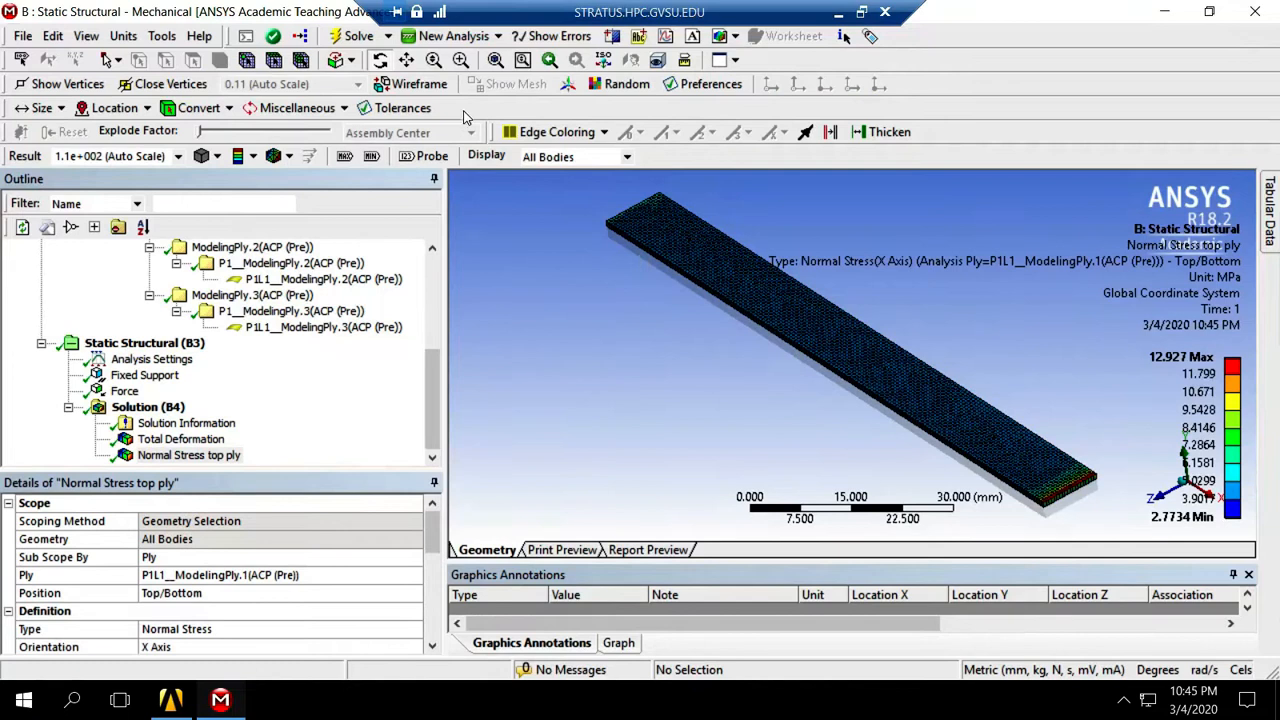
# - Probe the X-axis normal stress of the top ply at two points near the beam's mid-length
pyautogui.click(427, 155)
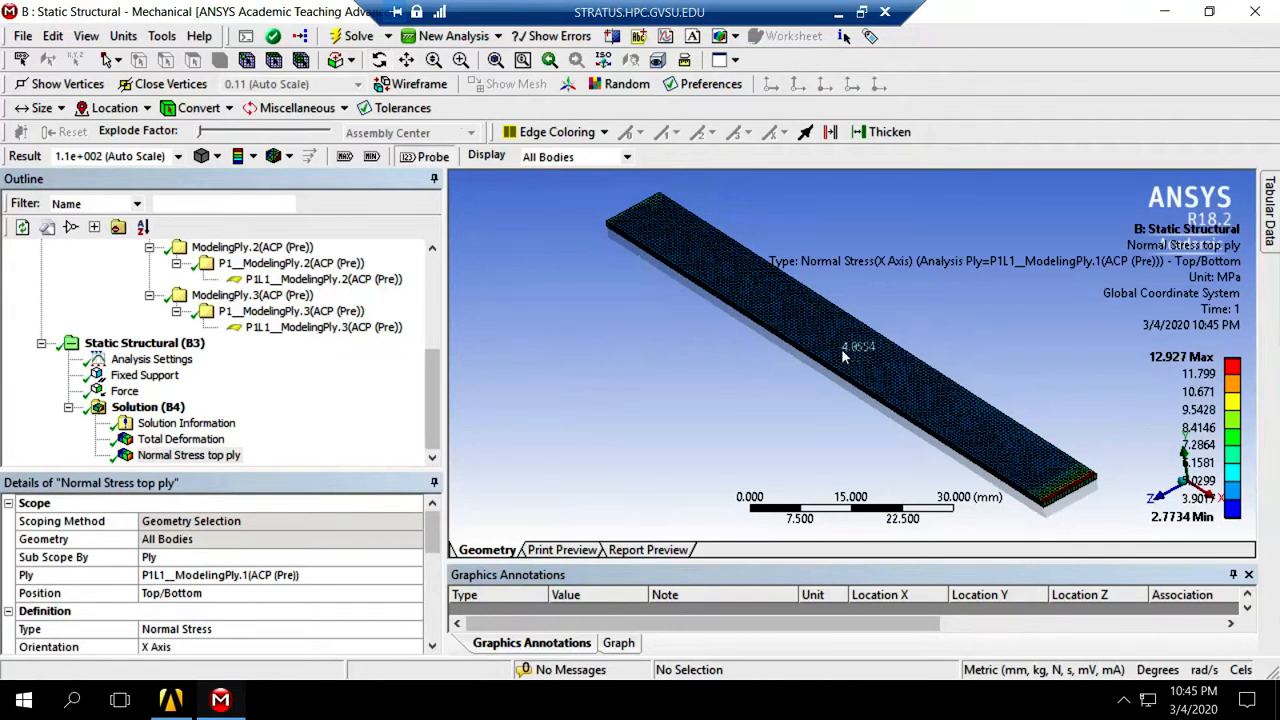
pyautogui.click(841, 349)
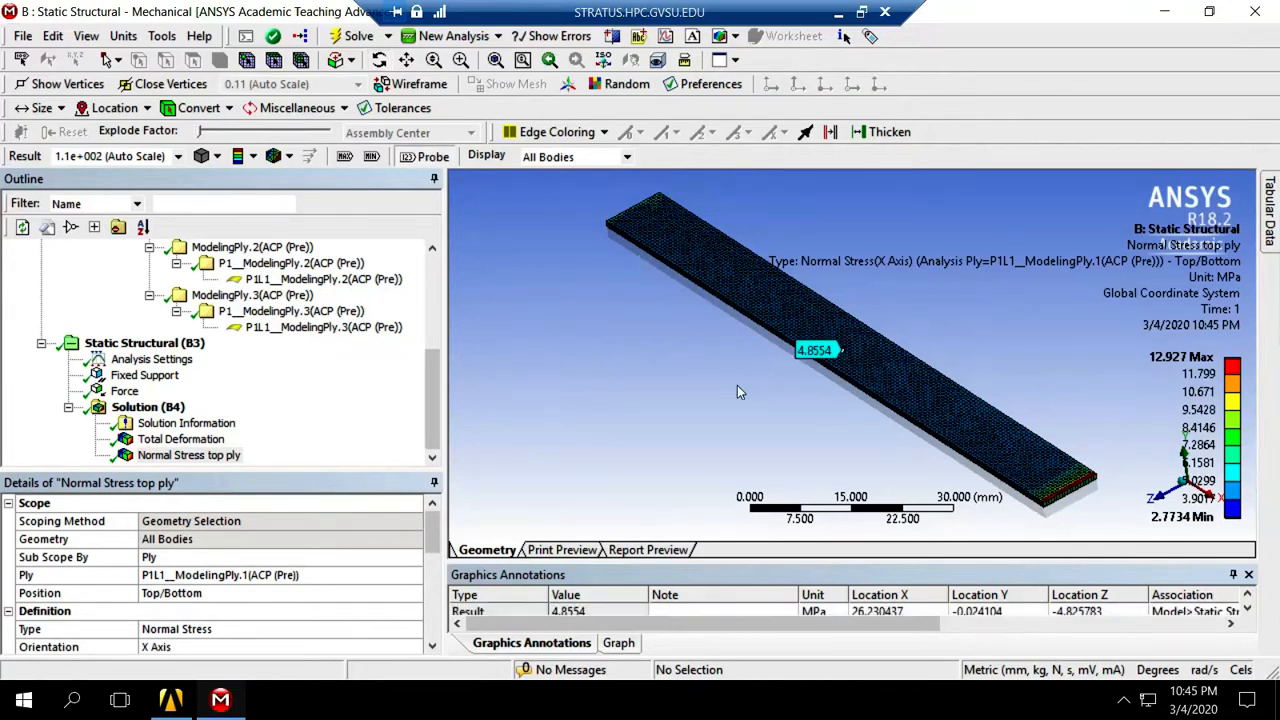
pyautogui.click(877, 367)
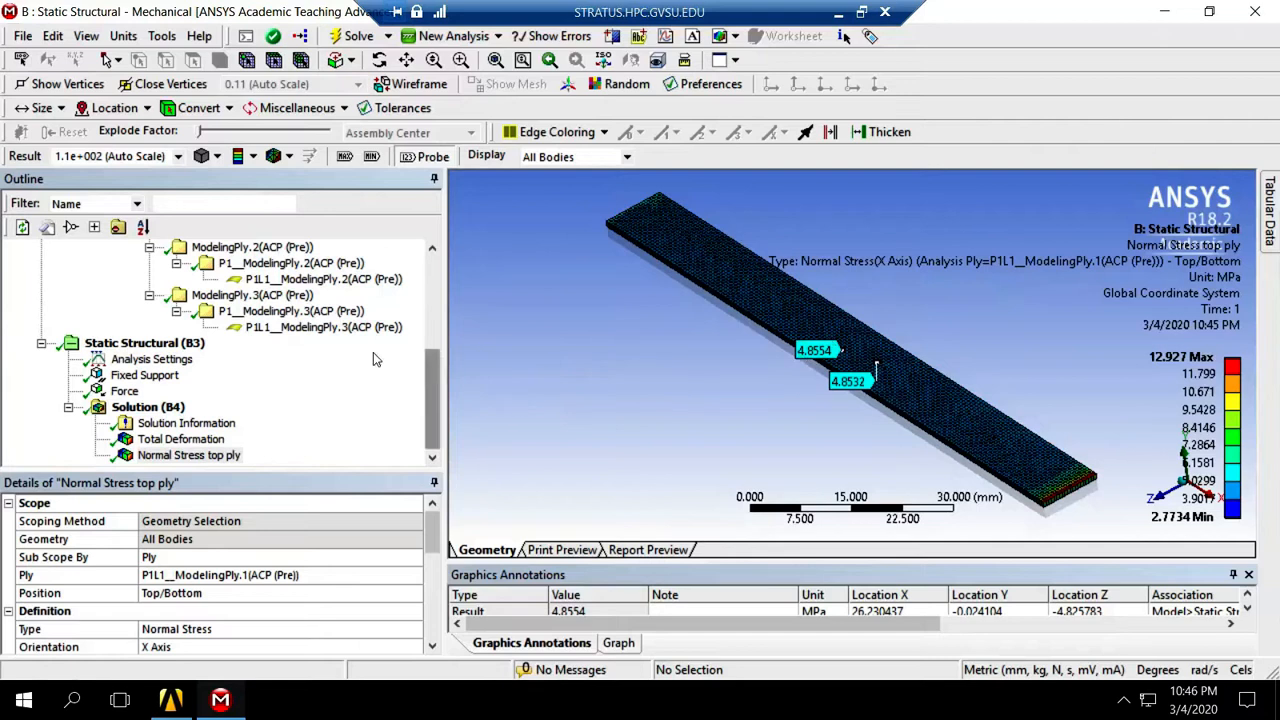
# - Insert a Normal stress result under Solution (B4)
pyautogui.rightClick(168, 407)
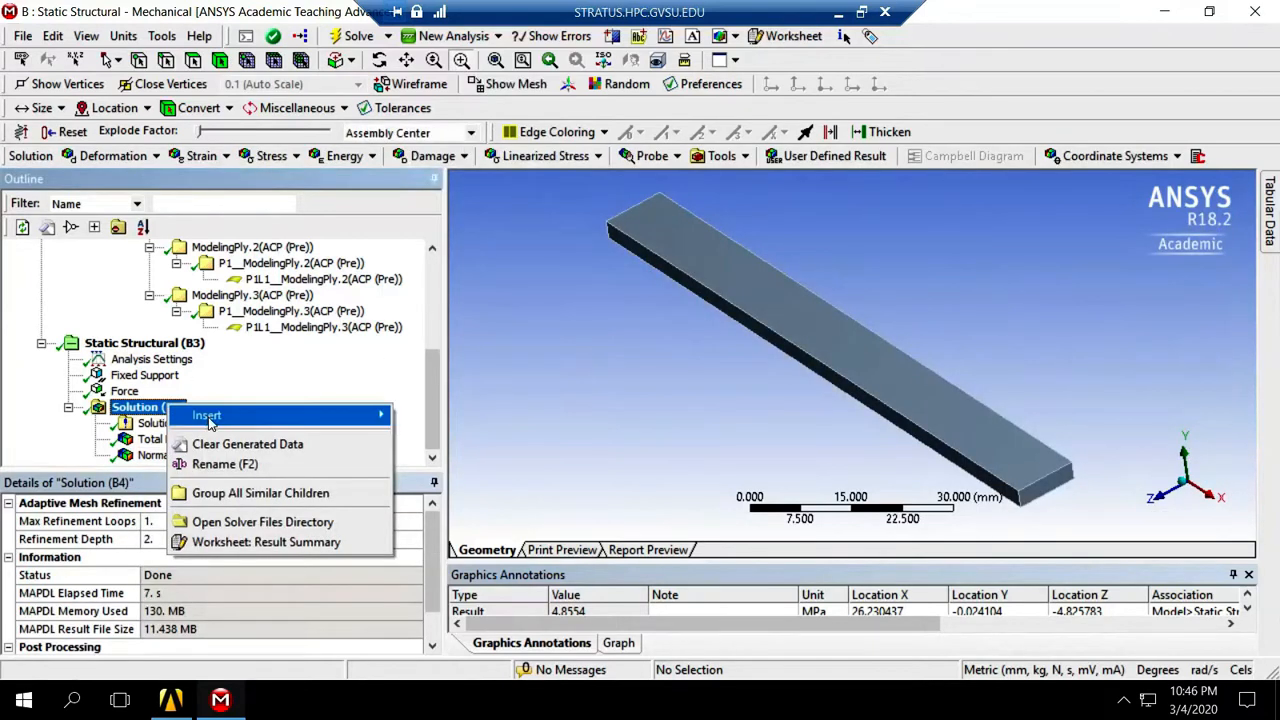
pyautogui.moveTo(205, 415)
pyautogui.click(145, 413)
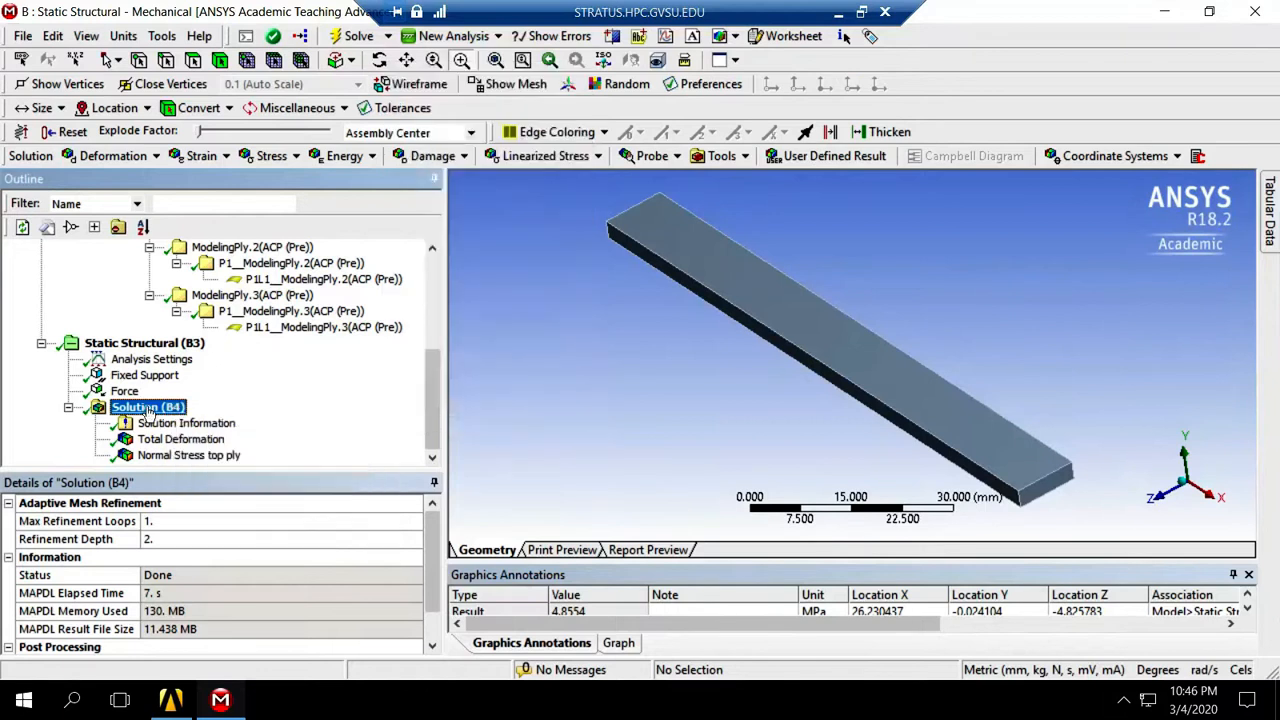
pyautogui.rightClick(148, 413)
pyautogui.moveTo(190, 419)
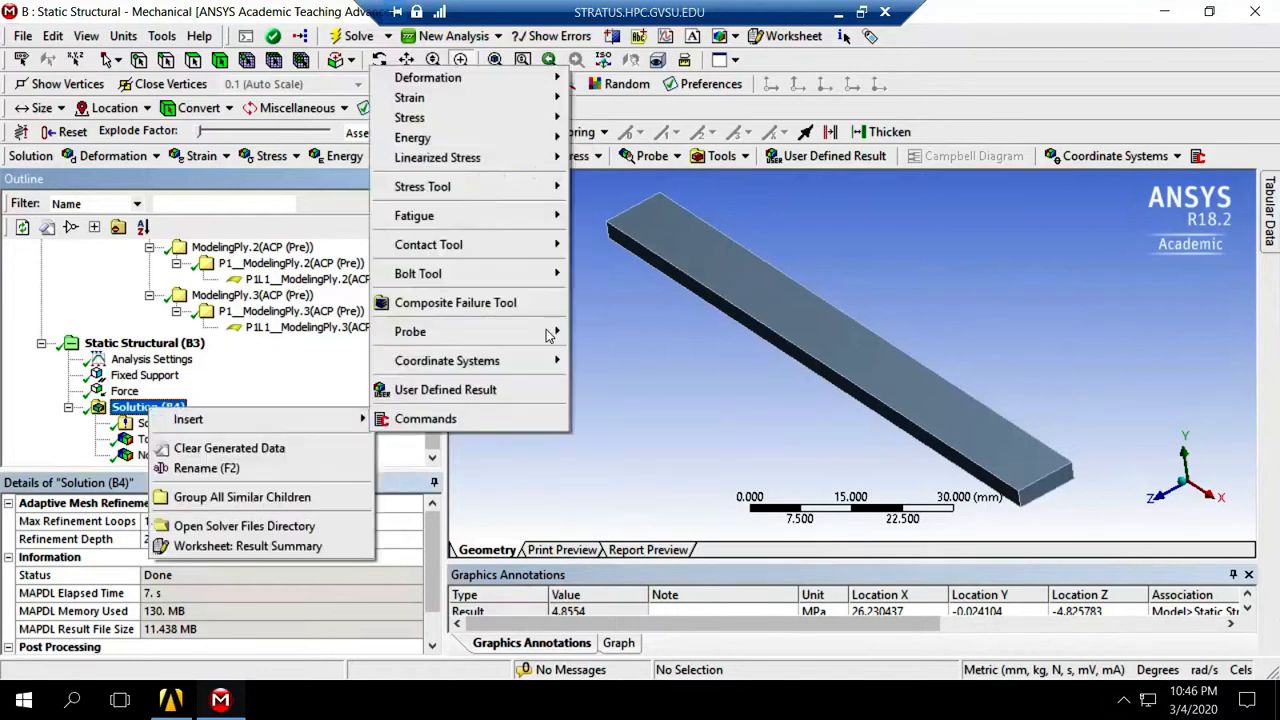
pyautogui.moveTo(470, 117)
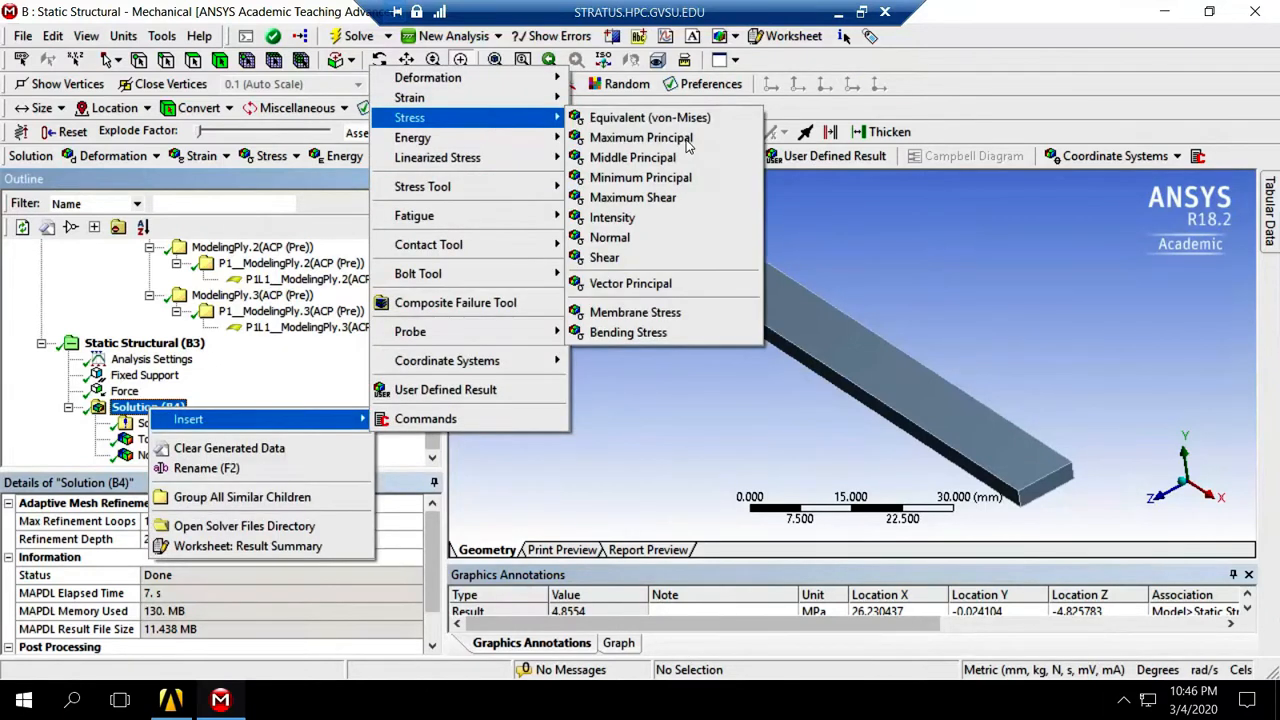
pyautogui.click(622, 238)
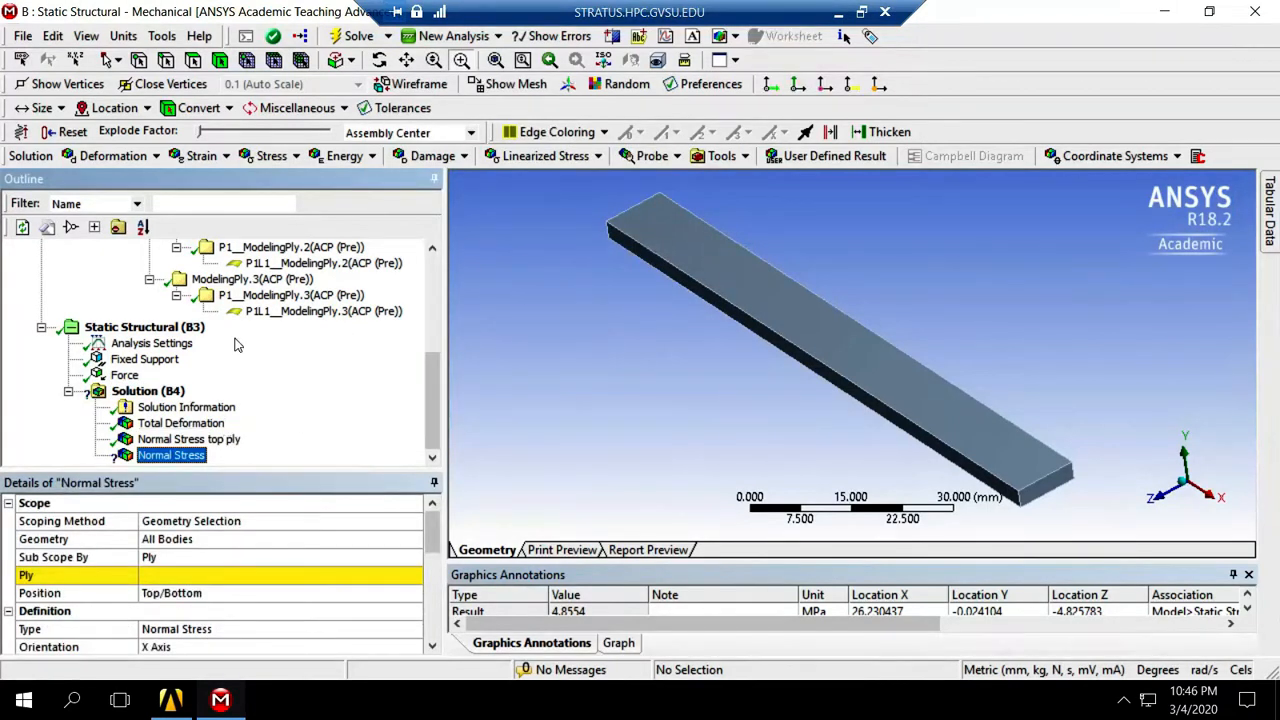
# - Scope the new Normal Stress result to the ply P1L1__ModelingPly.2(ACP (Pre))
pyautogui.click(260, 262)
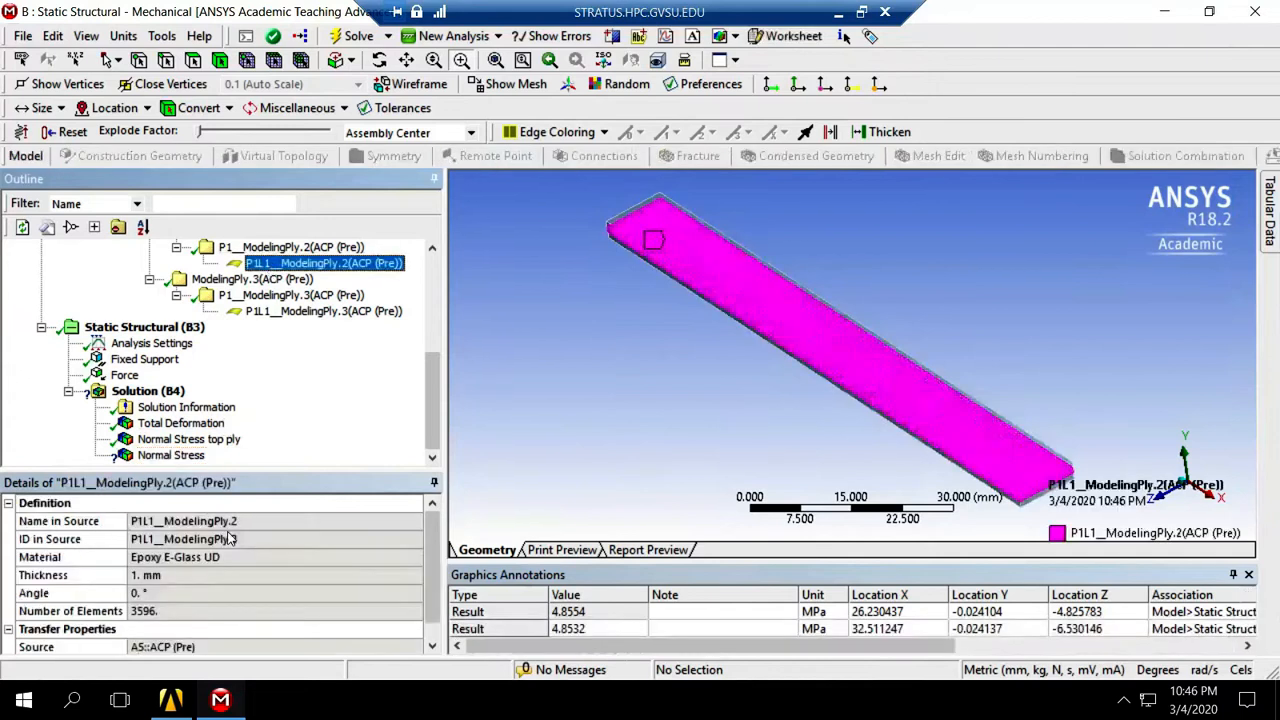
pyautogui.click(185, 455)
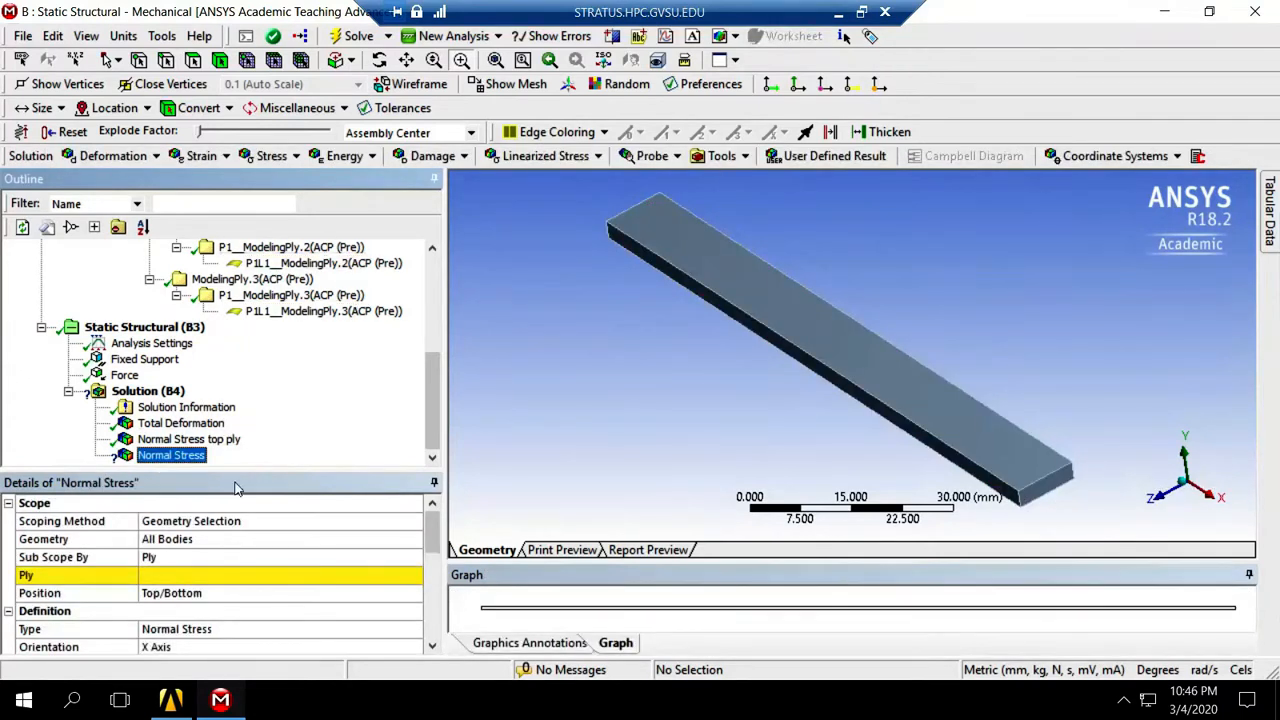
pyautogui.click(196, 579)
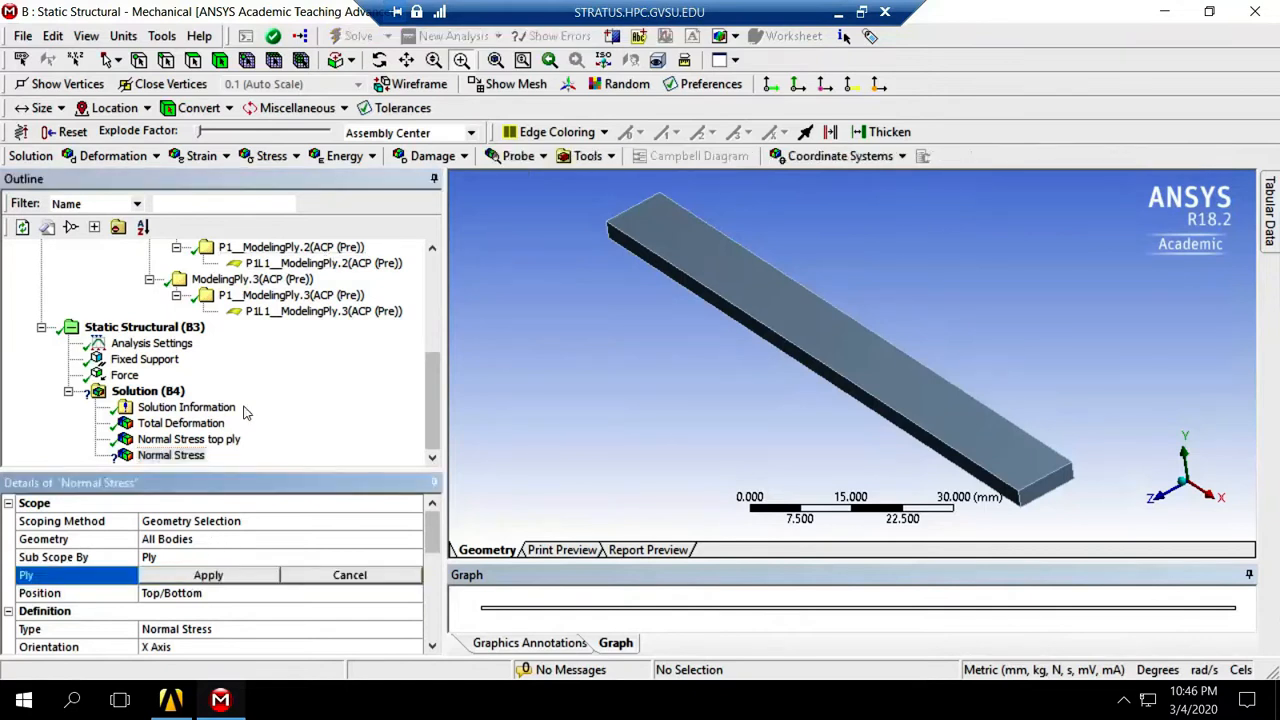
pyautogui.click(288, 266)
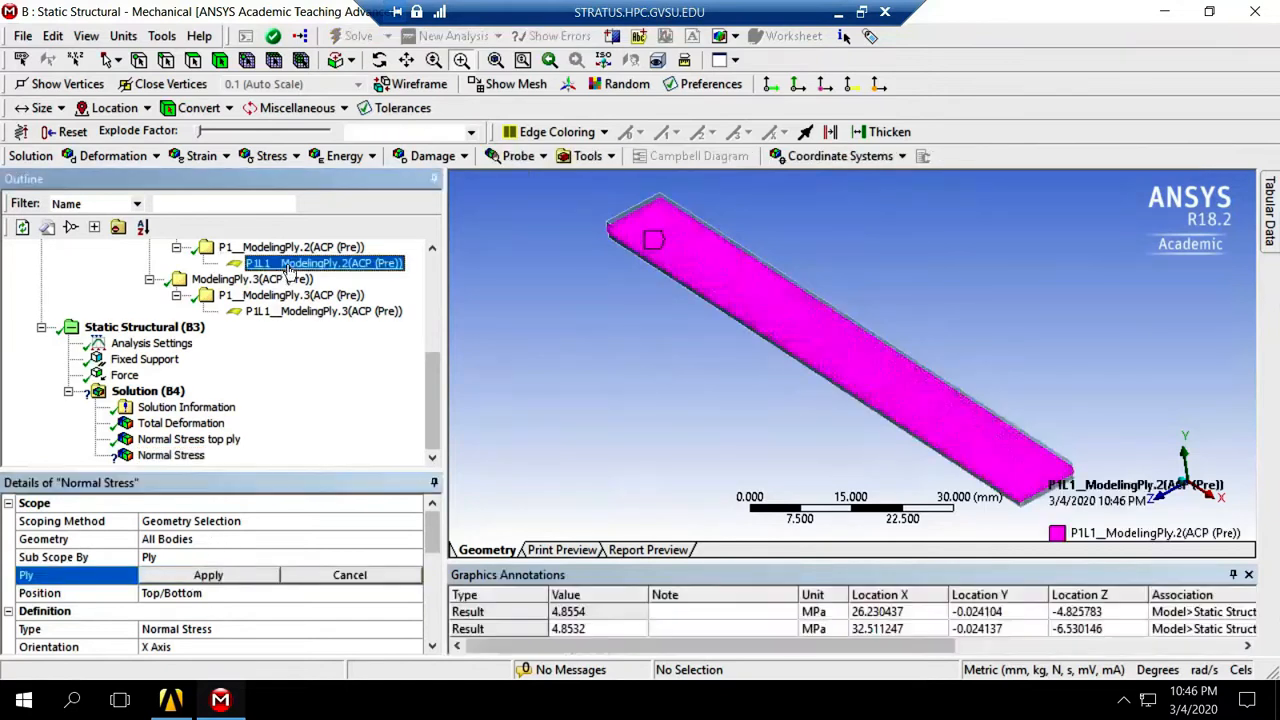
pyautogui.click(254, 575)
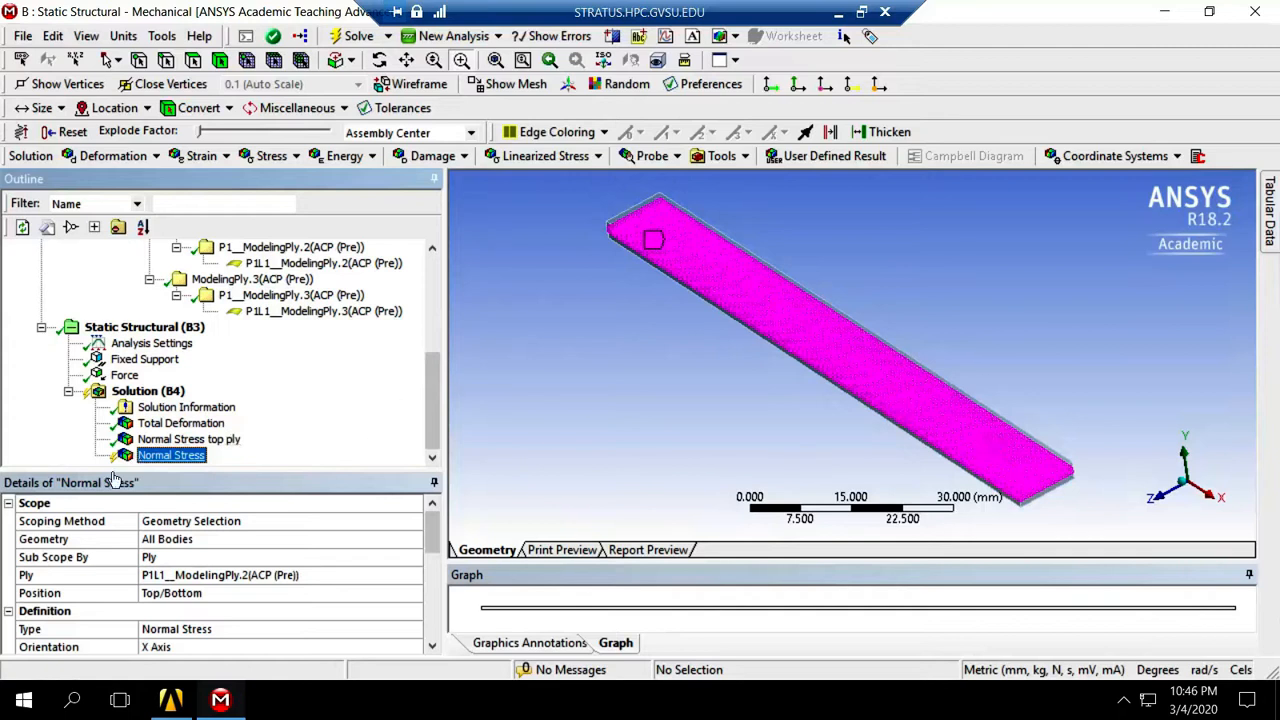
# - Rename the new result as Normal Stress mid ply and evaluate all results
pyautogui.rightClick(157, 458)
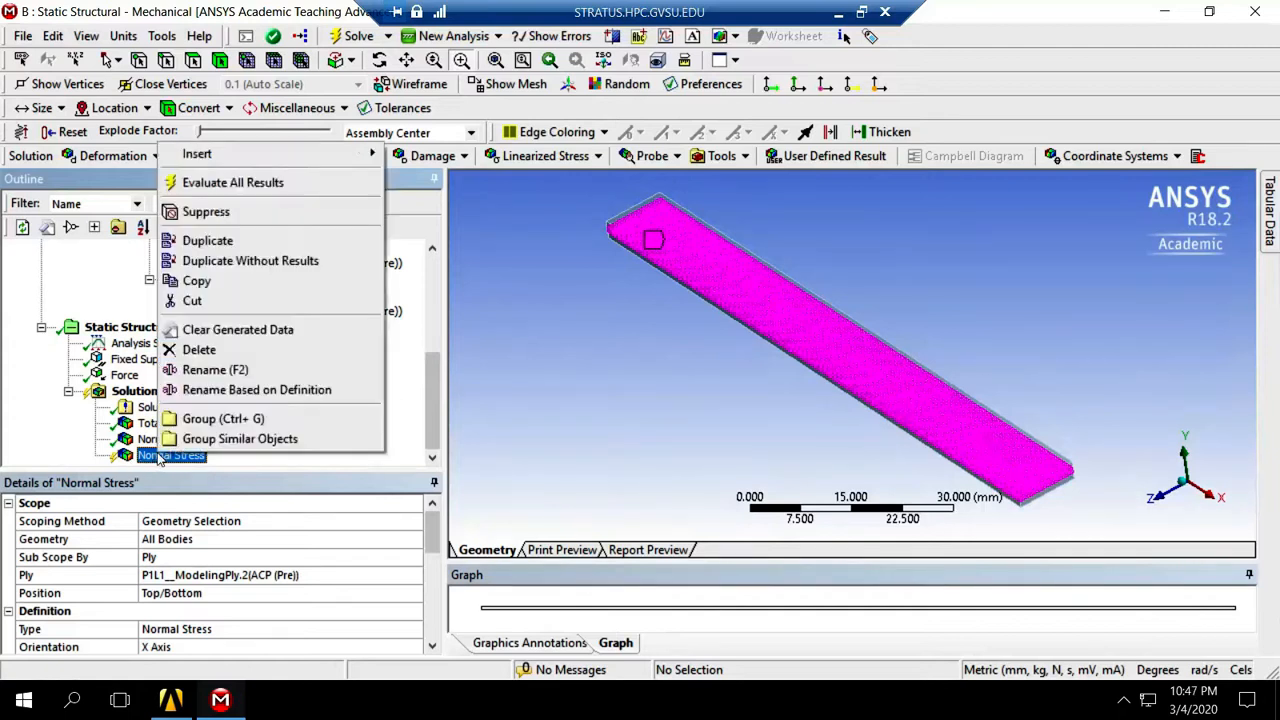
pyautogui.click(214, 370)
pyautogui.click(211, 457)
pyautogui.write('mid')
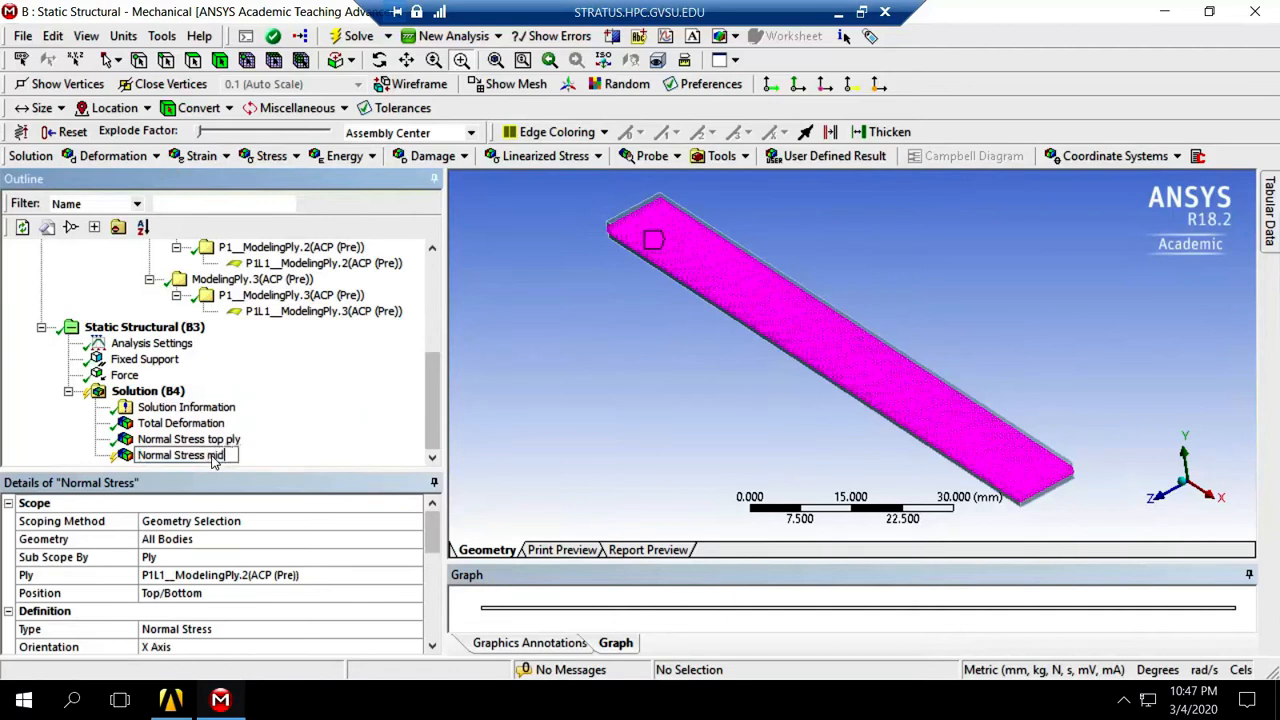
pyautogui.write(' ply')
pyautogui.press('Return')
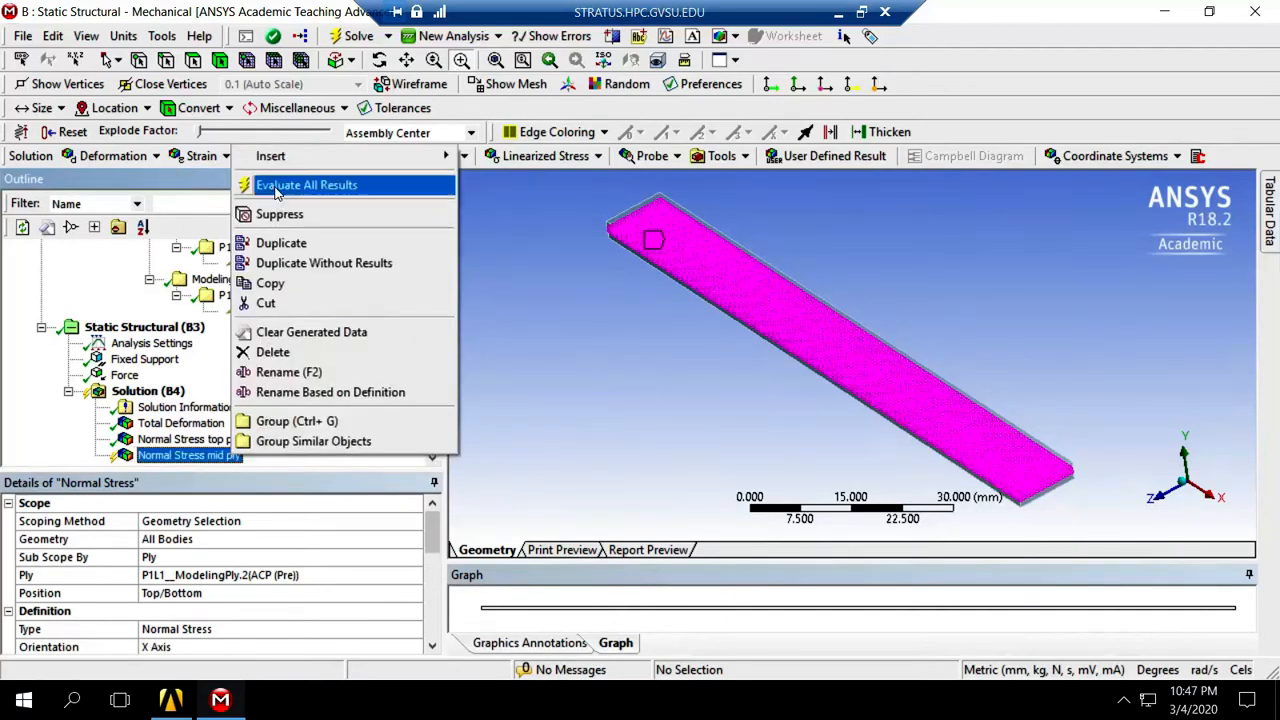
pyautogui.click(288, 185)
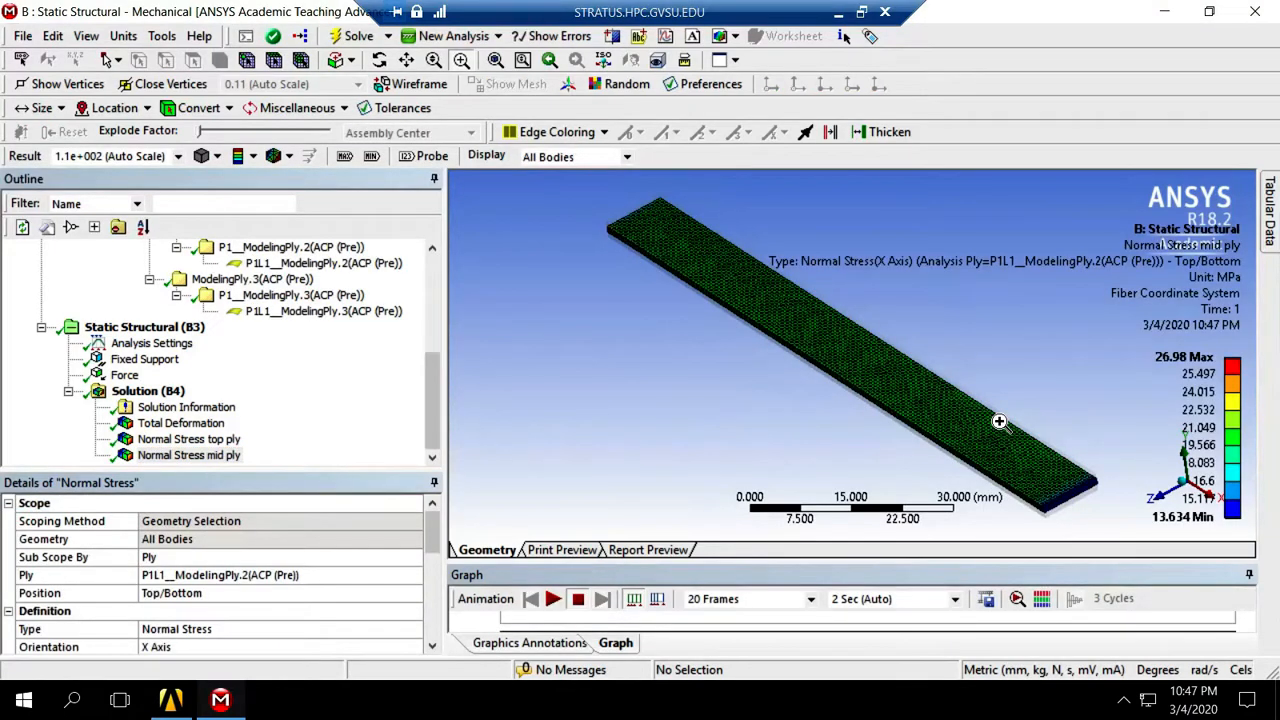
# - Probe the X-axis normal stress of the mid ply at six points along the middle portion of the beam
pyautogui.click(424, 160)
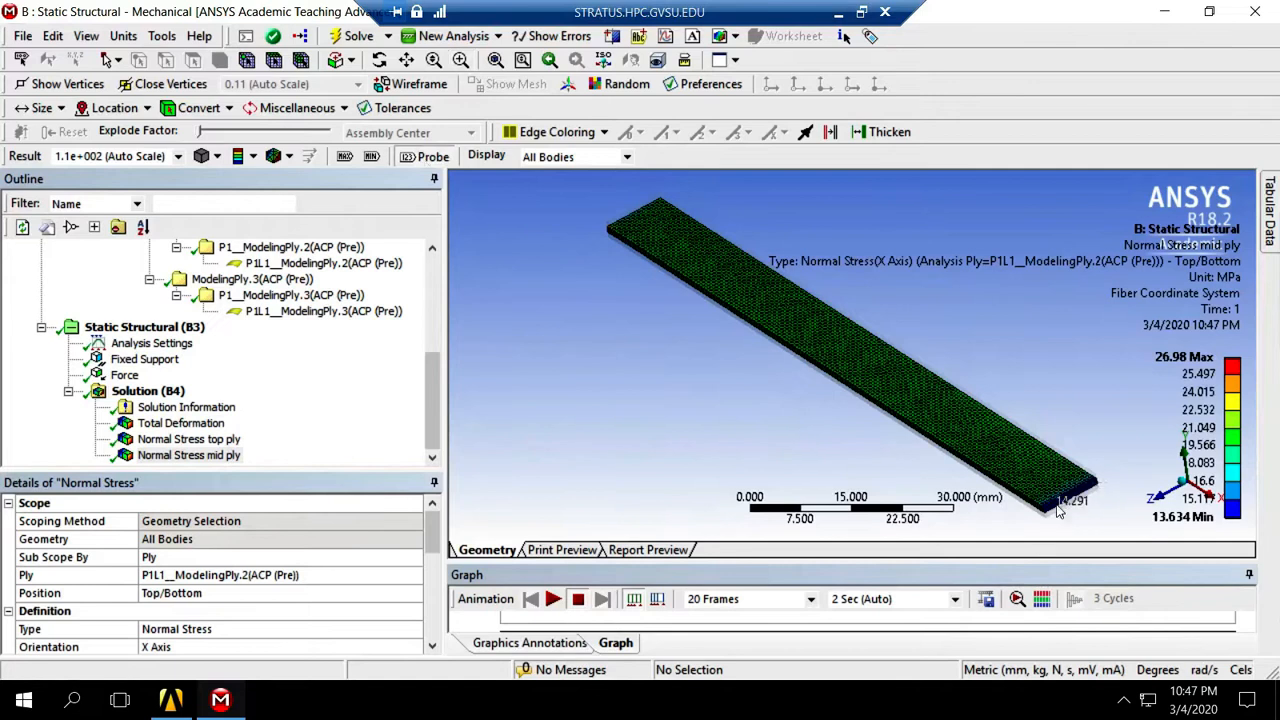
pyautogui.click(944, 416)
pyautogui.click(903, 390)
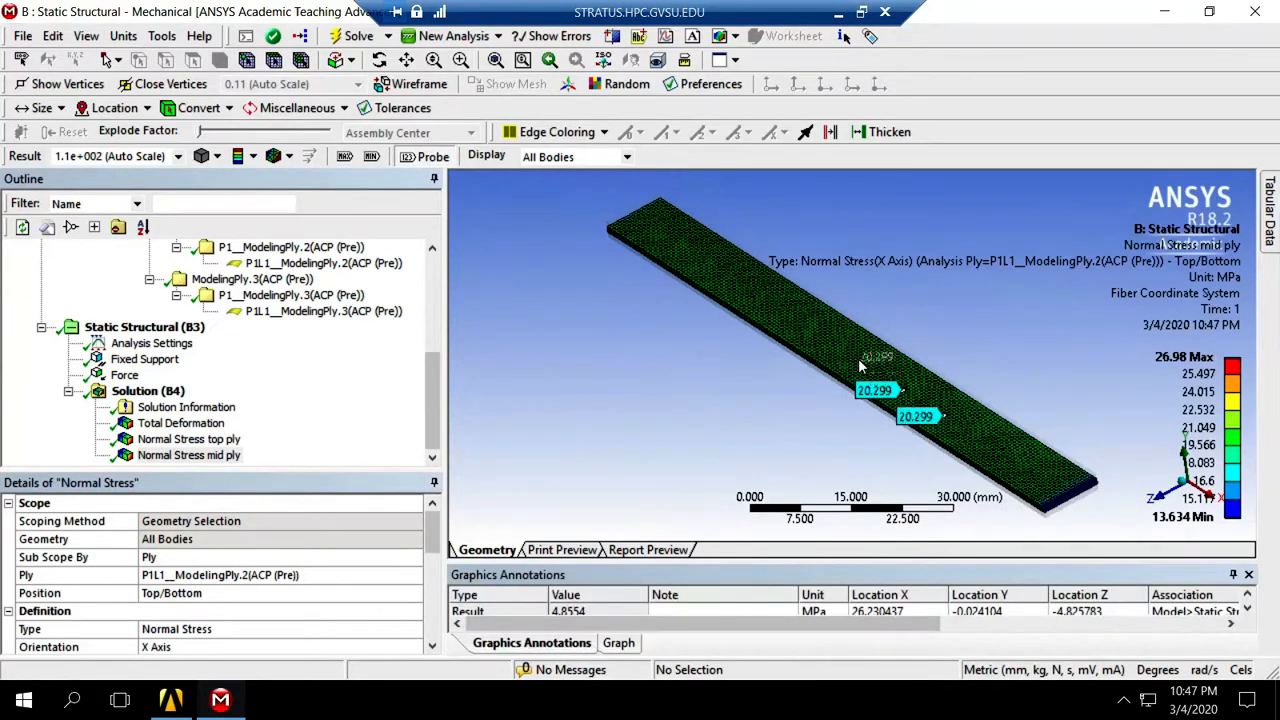
pyautogui.click(860, 363)
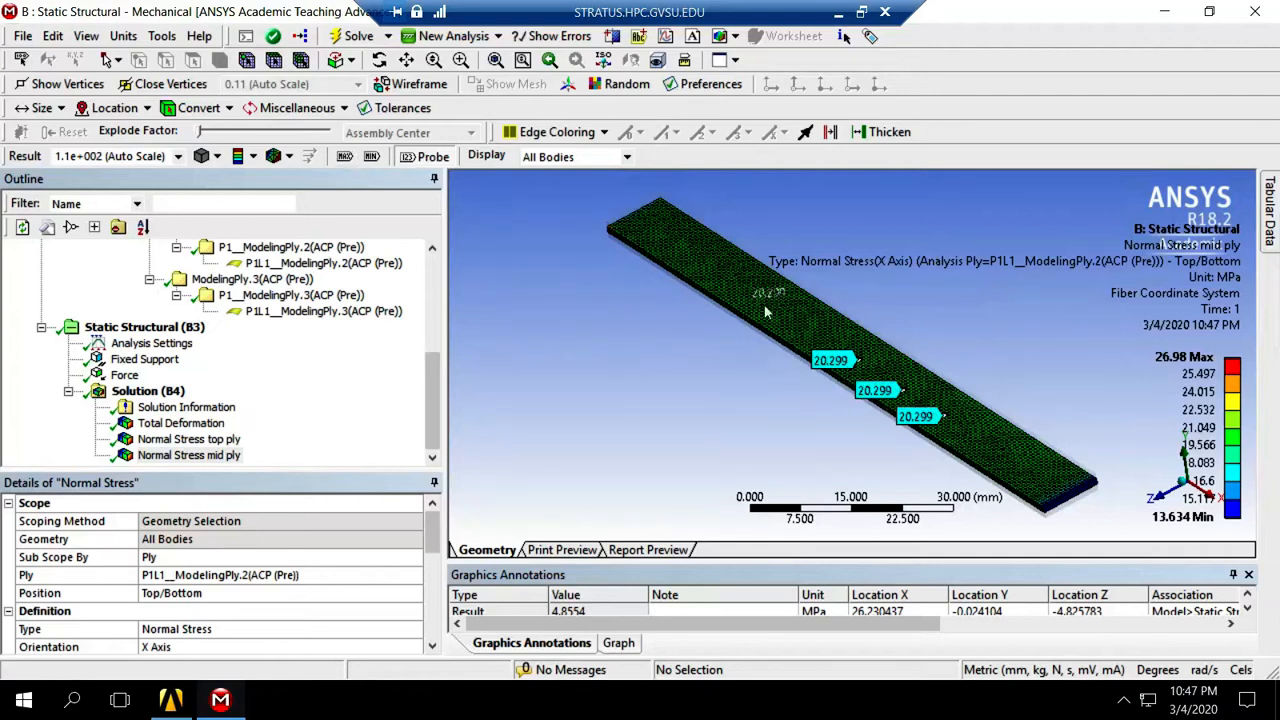
pyautogui.click(814, 333)
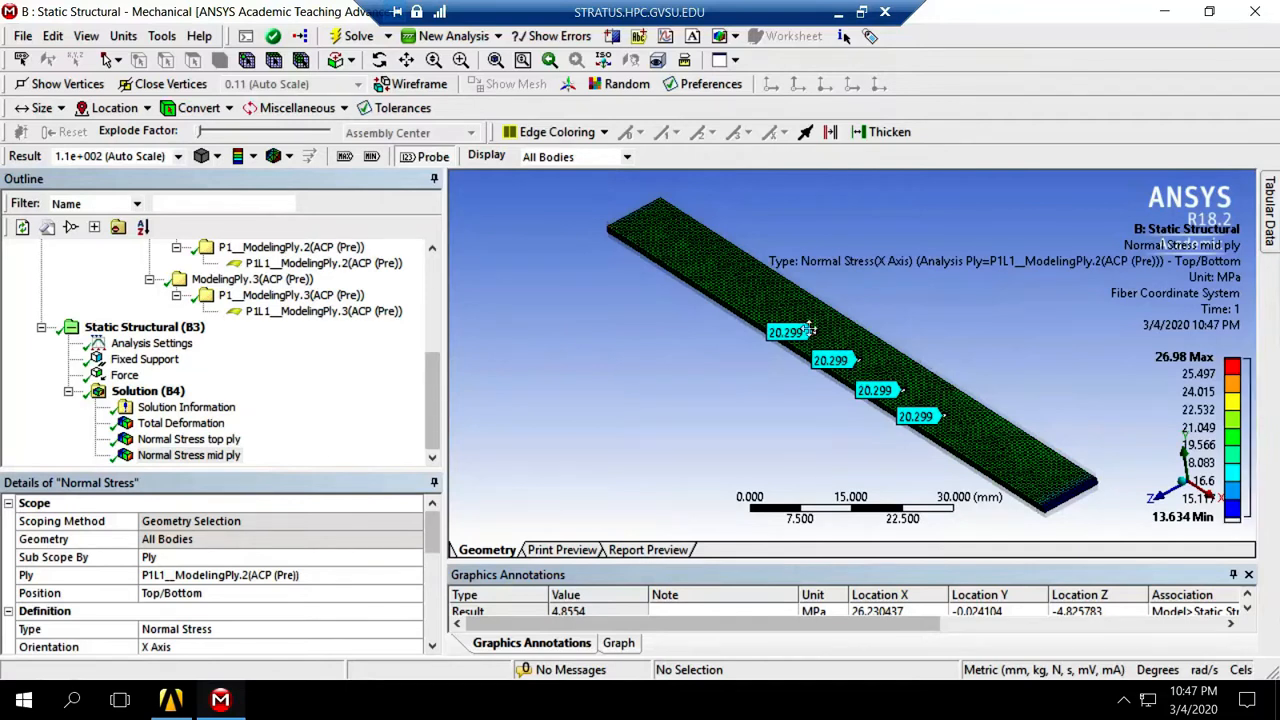
pyautogui.rightClick(908, 377)
pyautogui.click(880, 341)
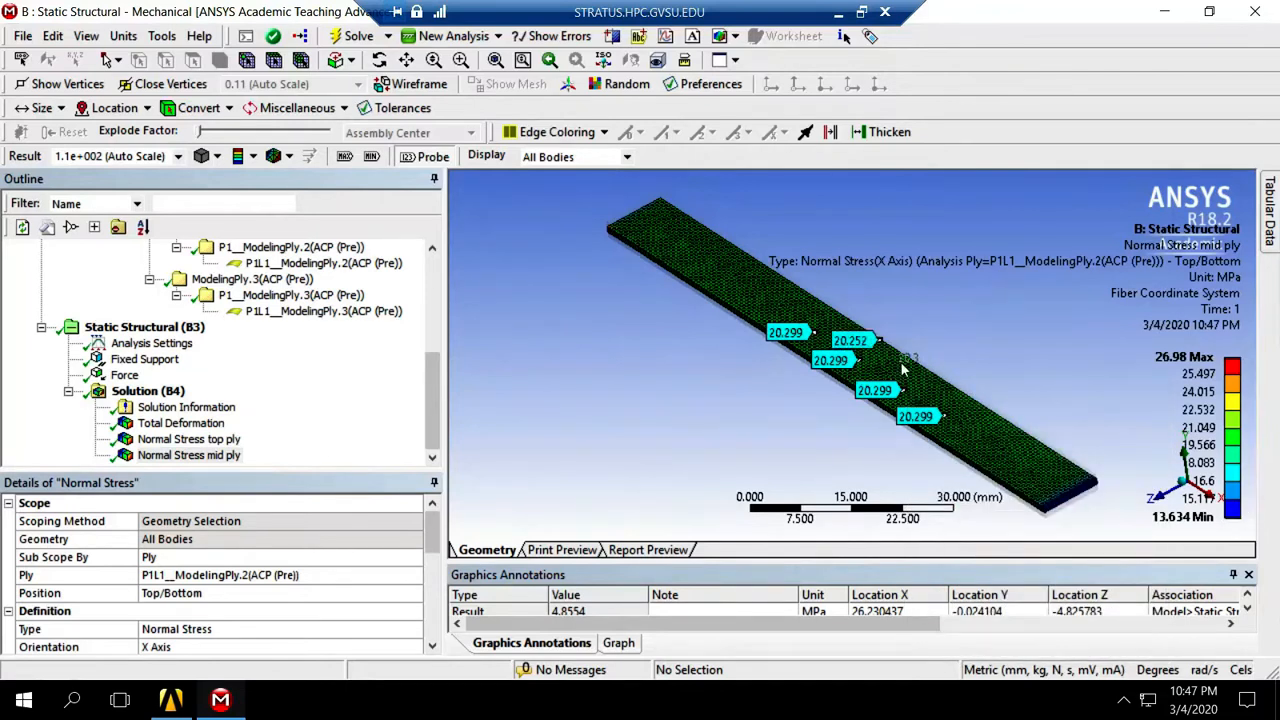
pyautogui.click(899, 366)
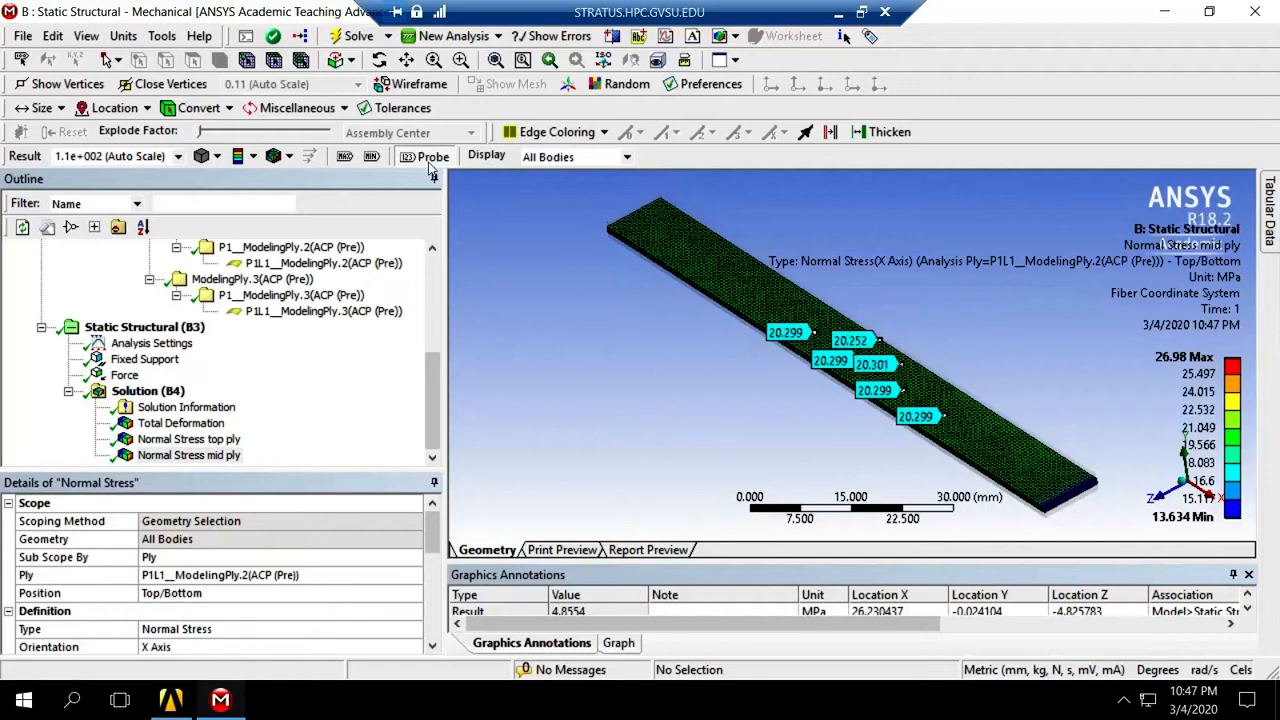
# - Examine the mid ply's X-axis normal stress up close at the low-stress end of the beam with the Probe tool
pyautogui.click(523, 61)
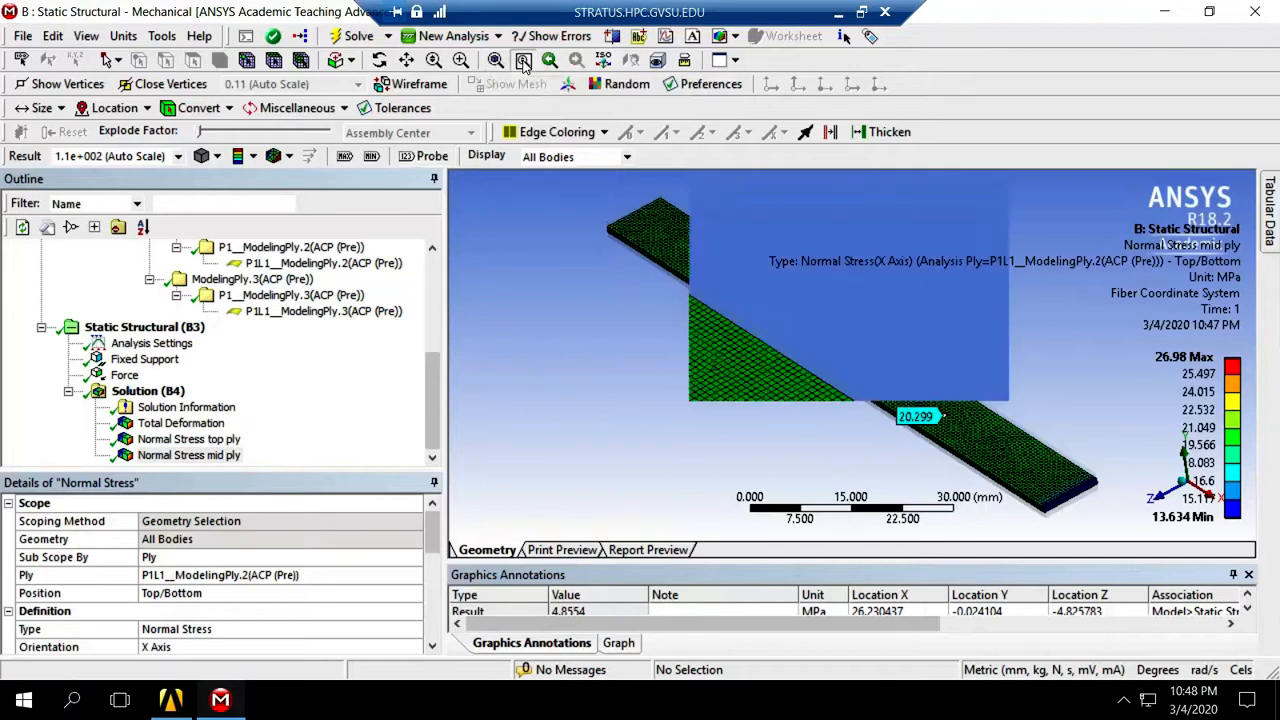
pyautogui.click(461, 61)
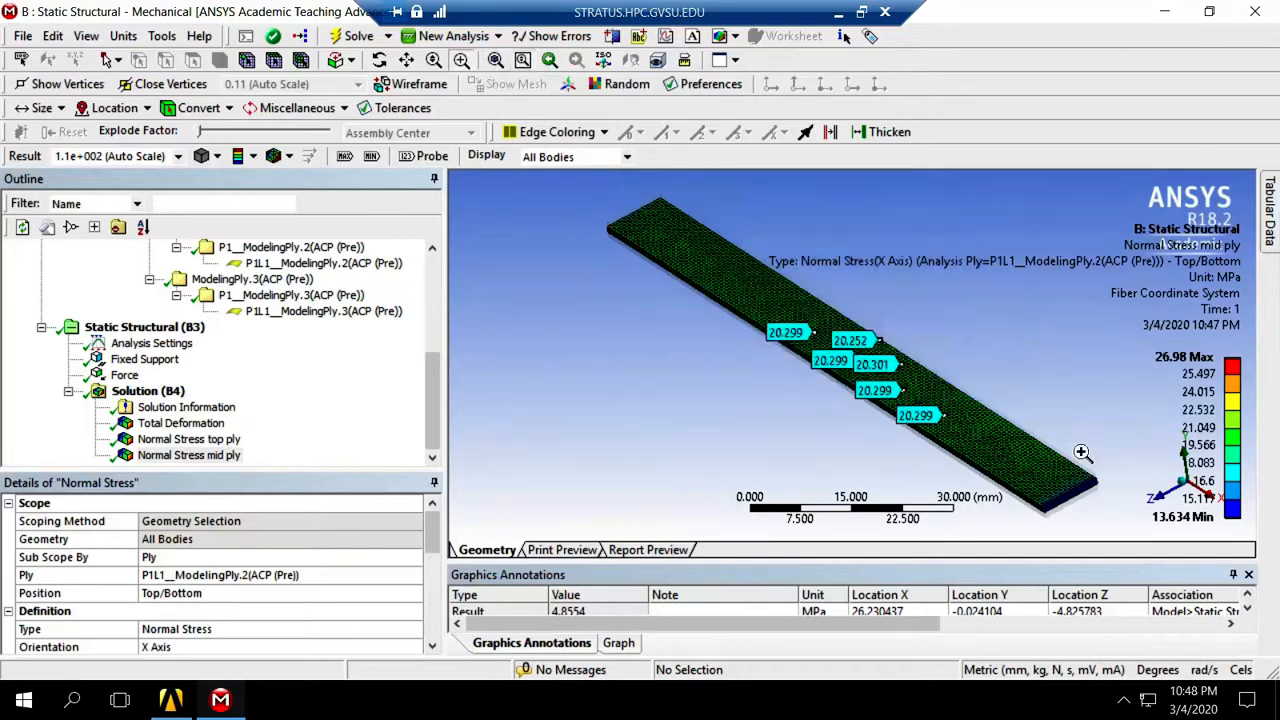
pyautogui.moveTo(1116, 430)
pyautogui.mouseDown()
pyautogui.moveTo(1009, 539)
pyautogui.moveTo(954, 543)
pyautogui.mouseUp()
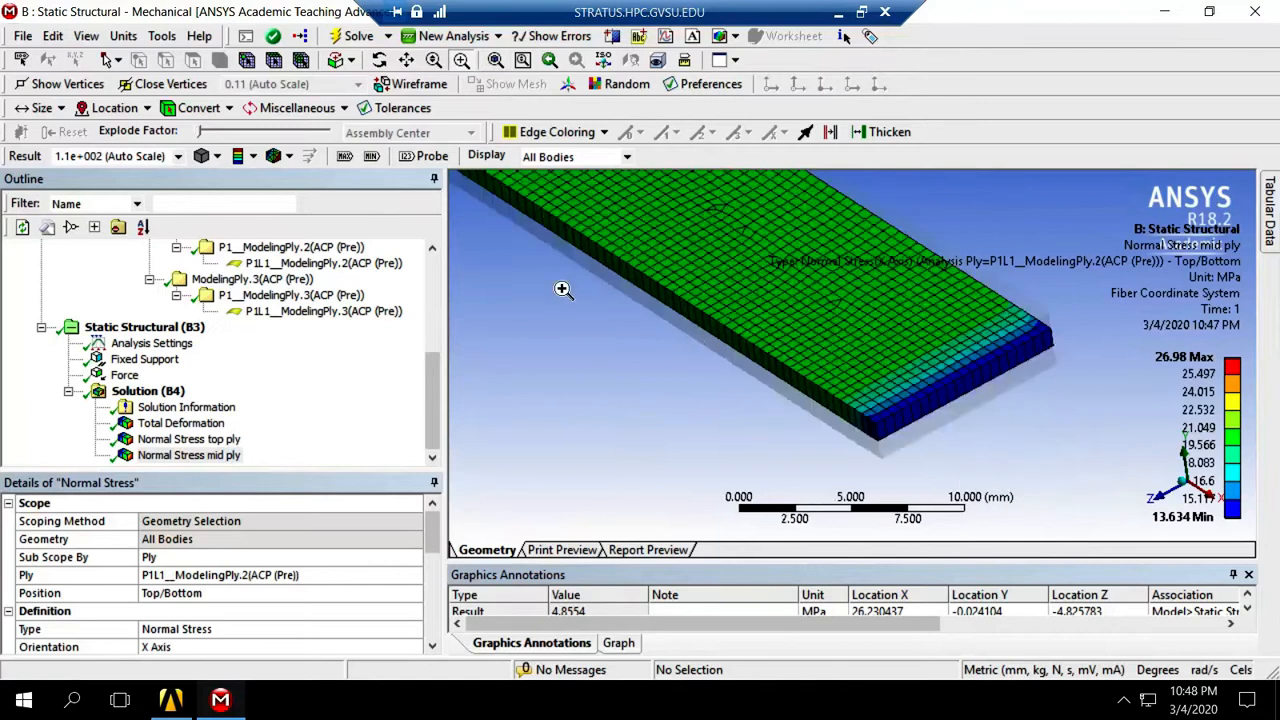
pyautogui.click(426, 155)
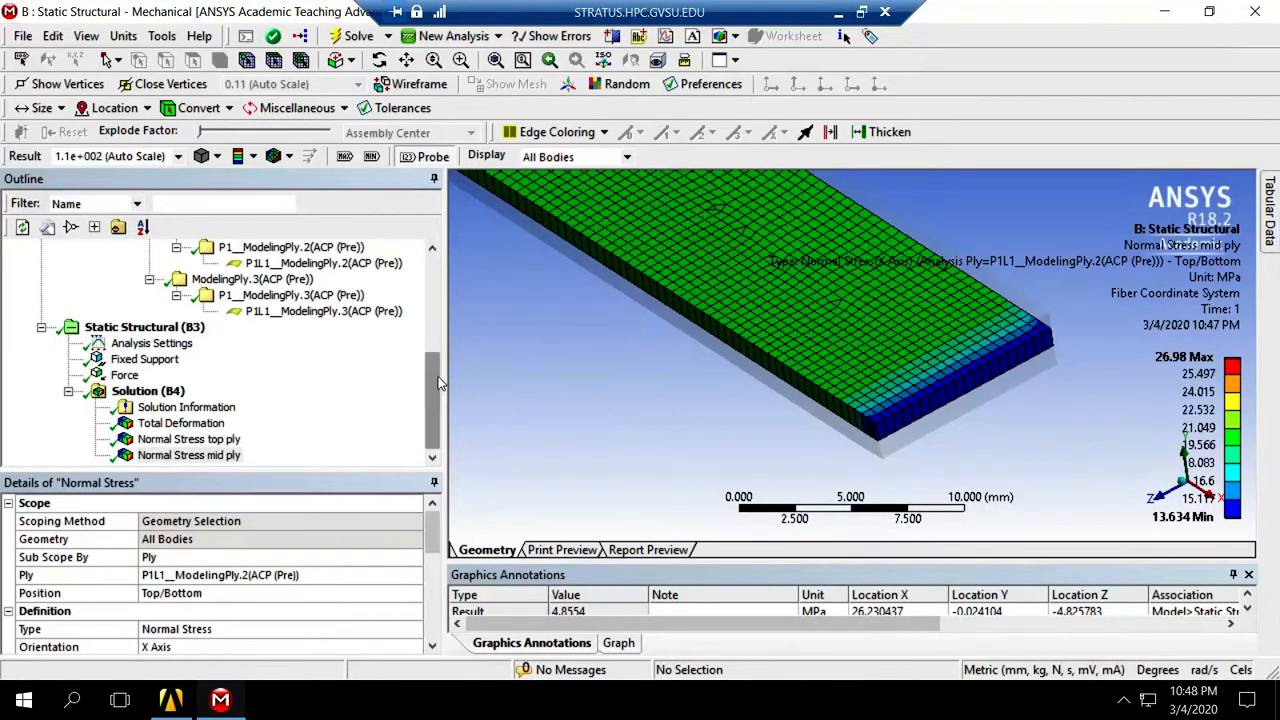
# - Set the orientation of Normal Stress mid ply to Z Axis and evaluate all results
pyautogui.click(438, 423)
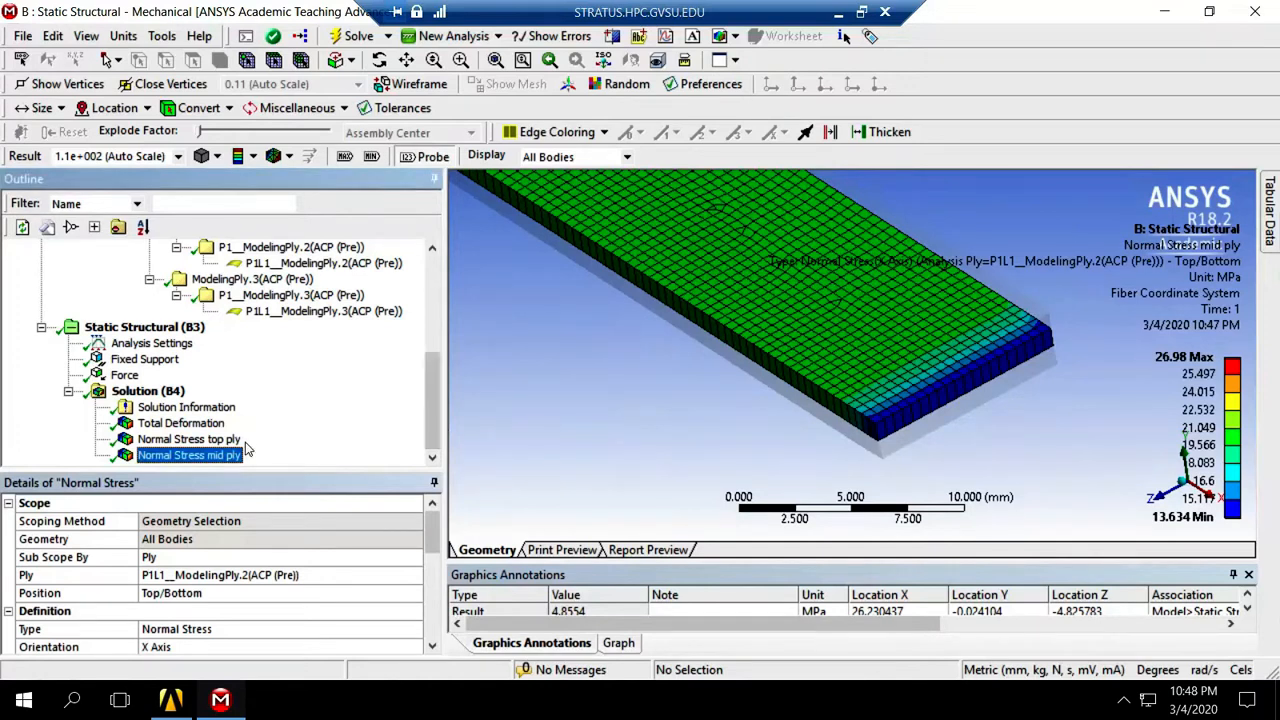
pyautogui.click(190, 646)
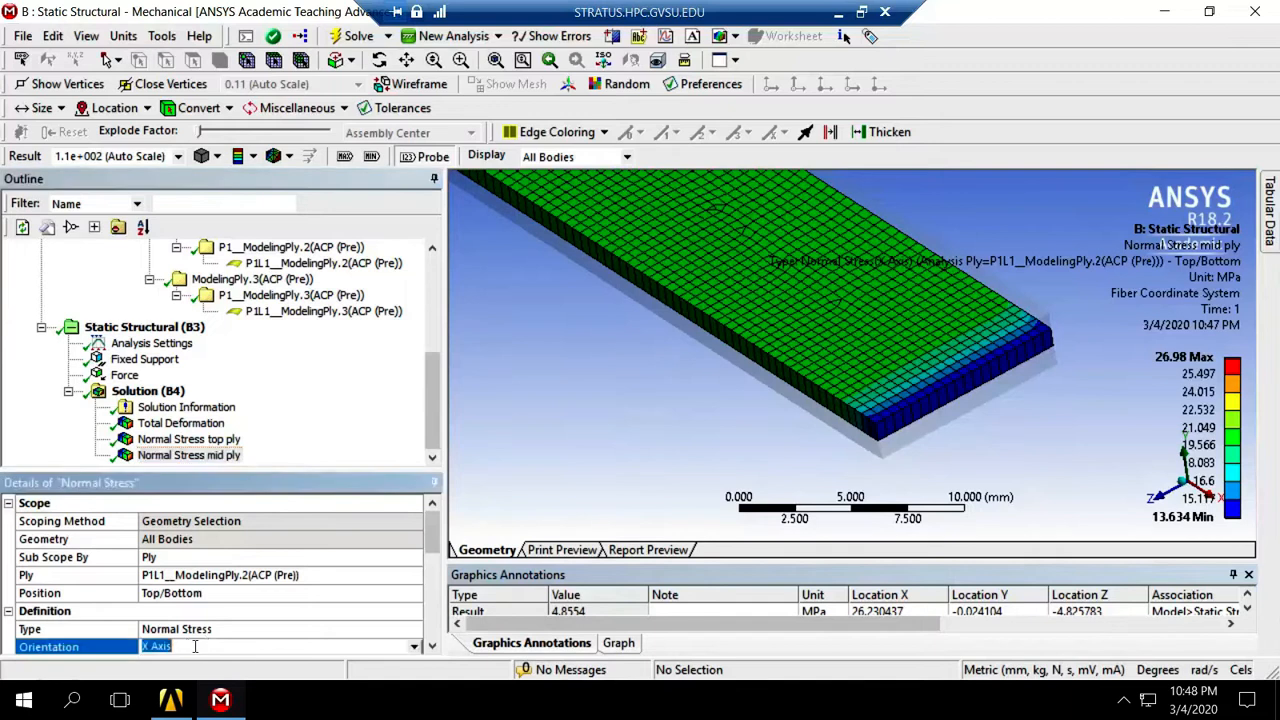
pyautogui.click(414, 647)
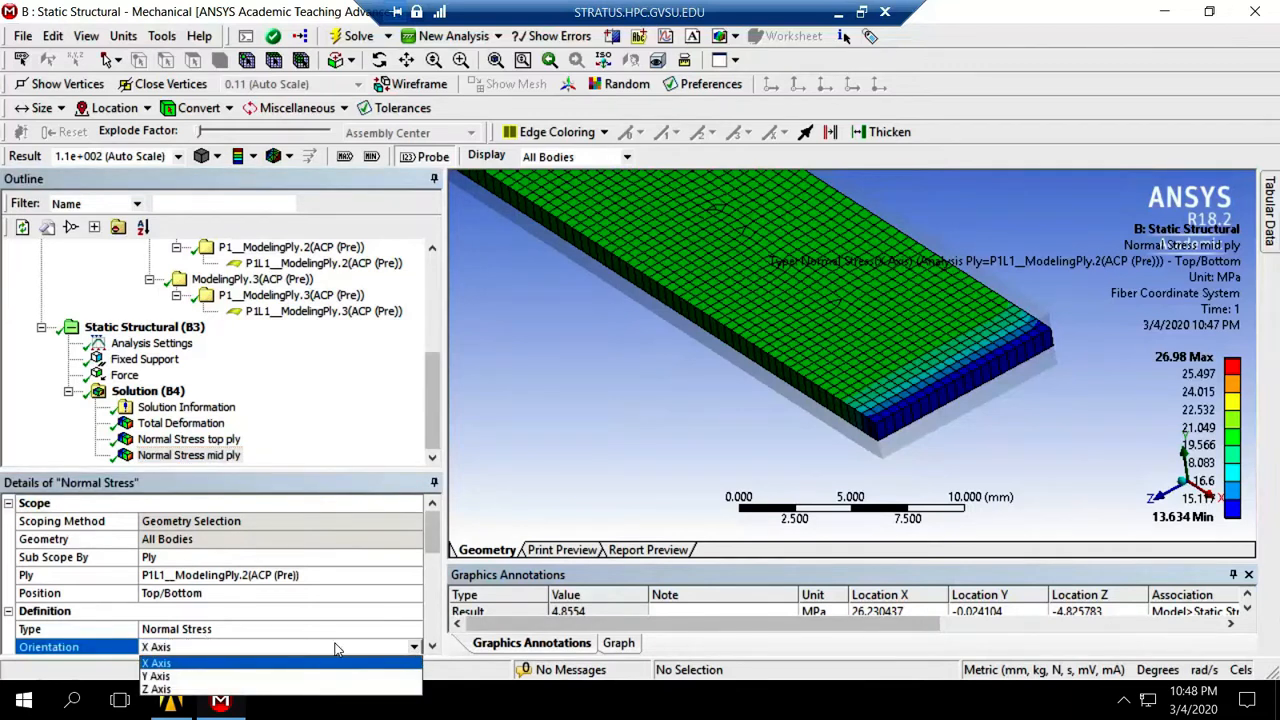
pyautogui.click(284, 689)
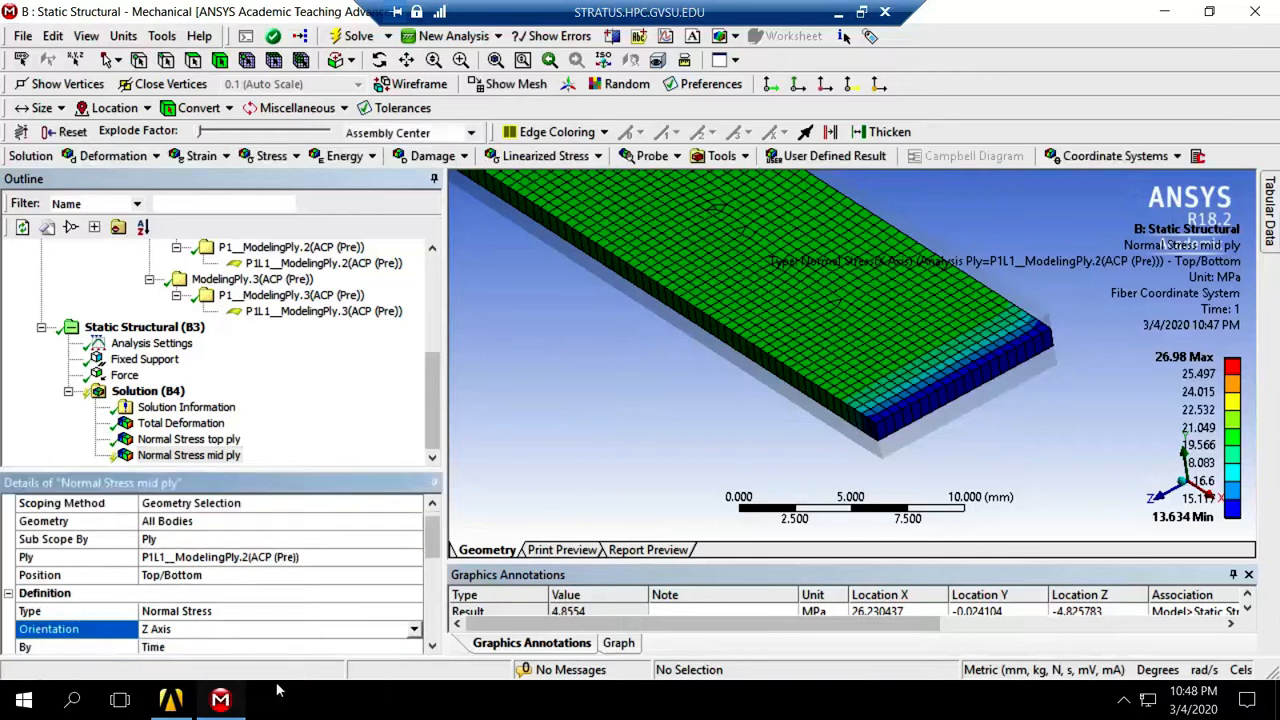
pyautogui.rightClick(197, 456)
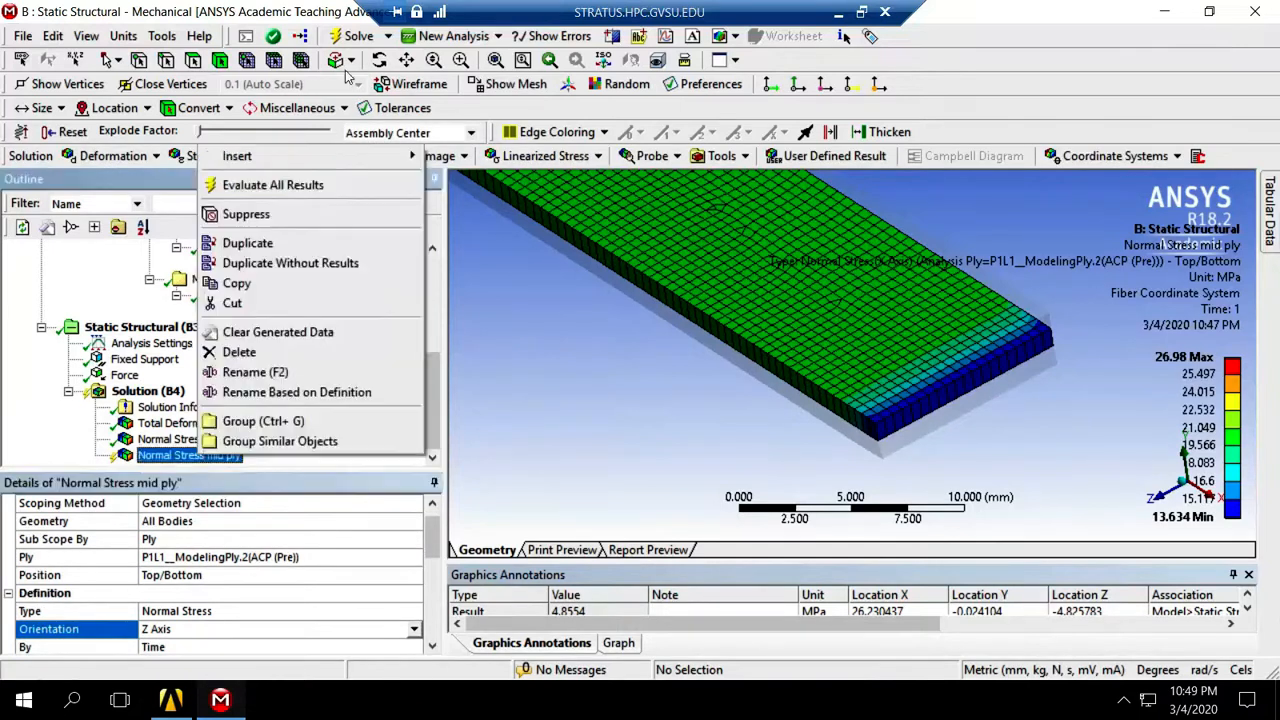
pyautogui.click(295, 186)
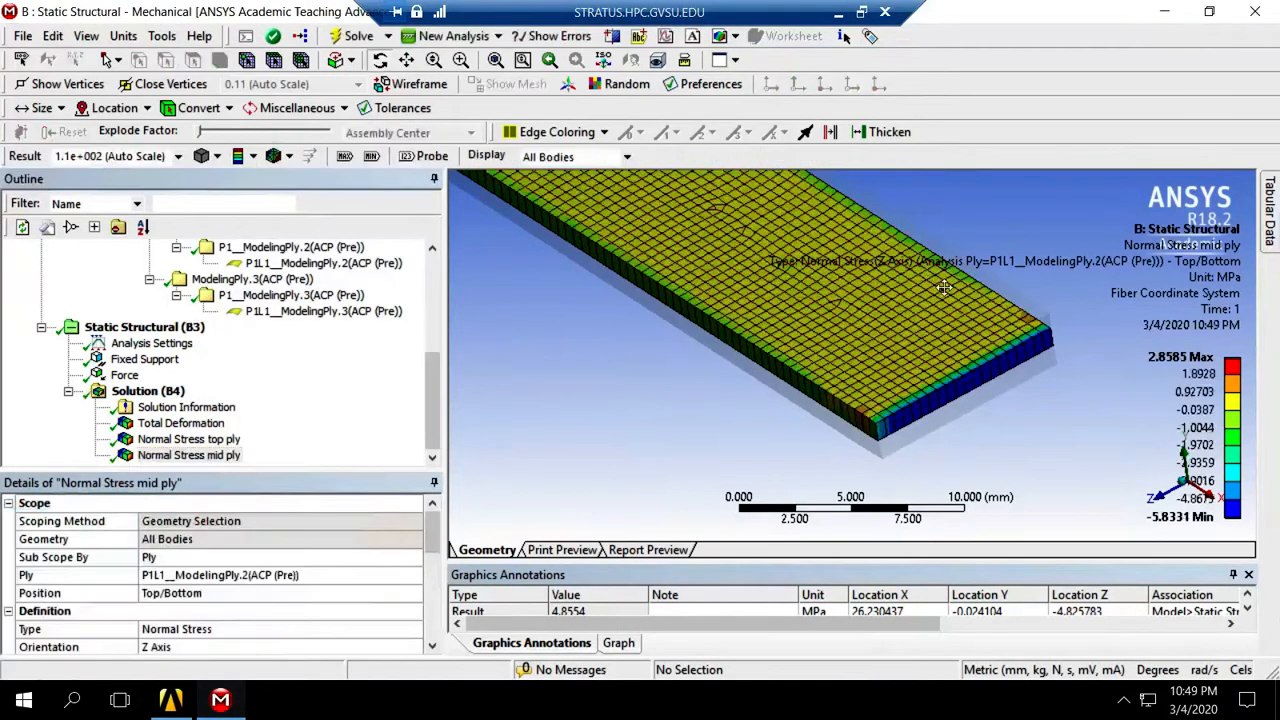
# - Probe the Z-axis normal stress of the mid ply at two interior points away from the beam's end
pyautogui.click(426, 156)
pyautogui.click(736, 210)
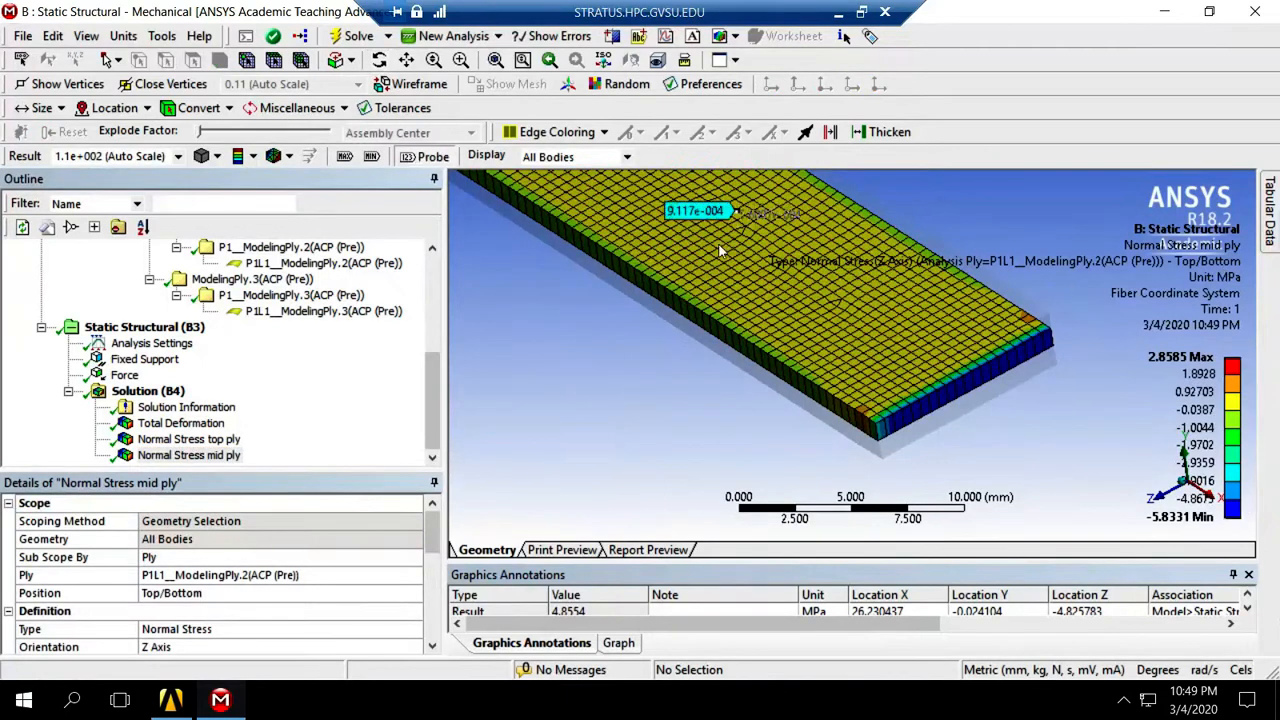
pyautogui.click(720, 246)
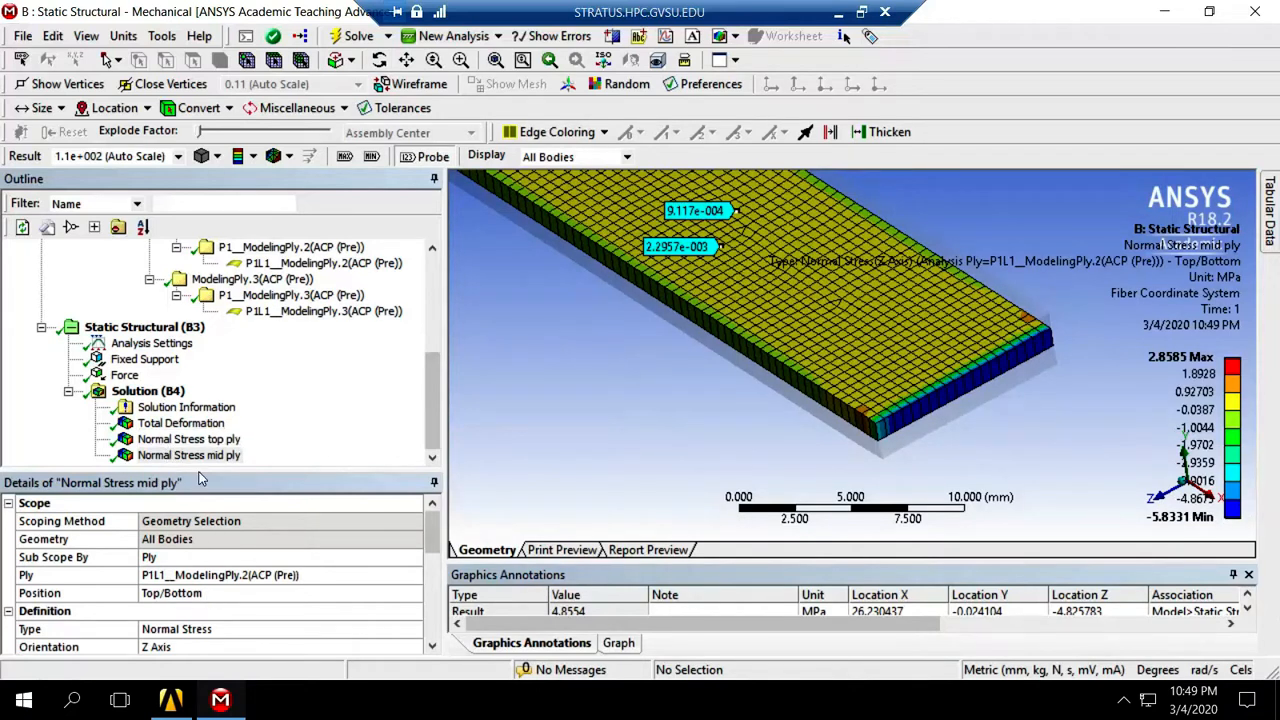
# - Set the orientation of Normal Stress mid ply to Y Axis and evaluate all results
pyautogui.click(213, 648)
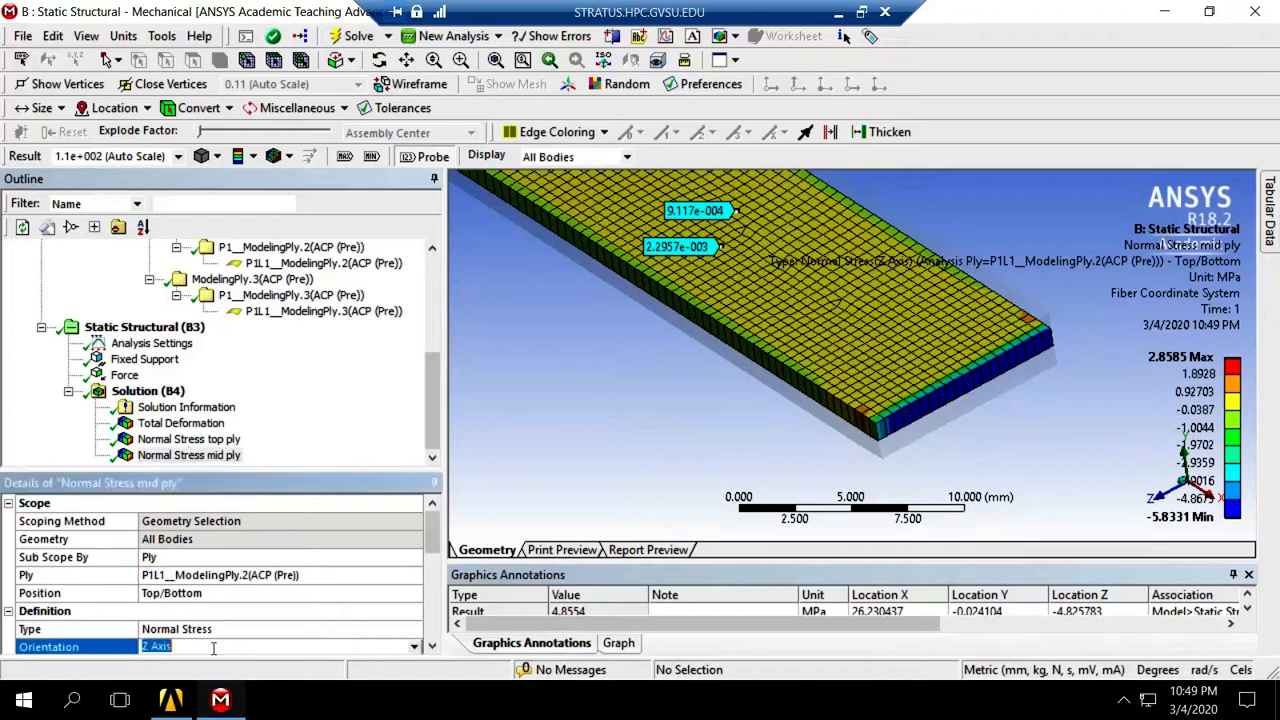
pyautogui.click(412, 645)
pyautogui.click(204, 681)
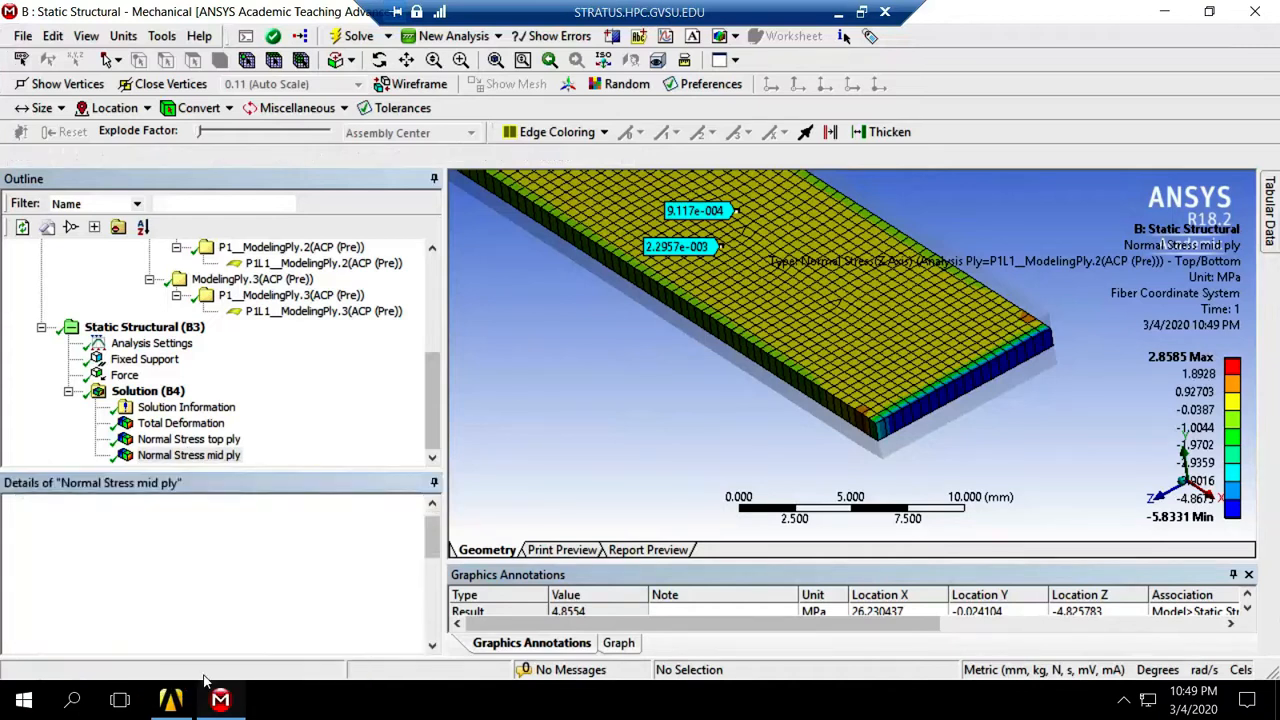
pyautogui.rightClick(190, 455)
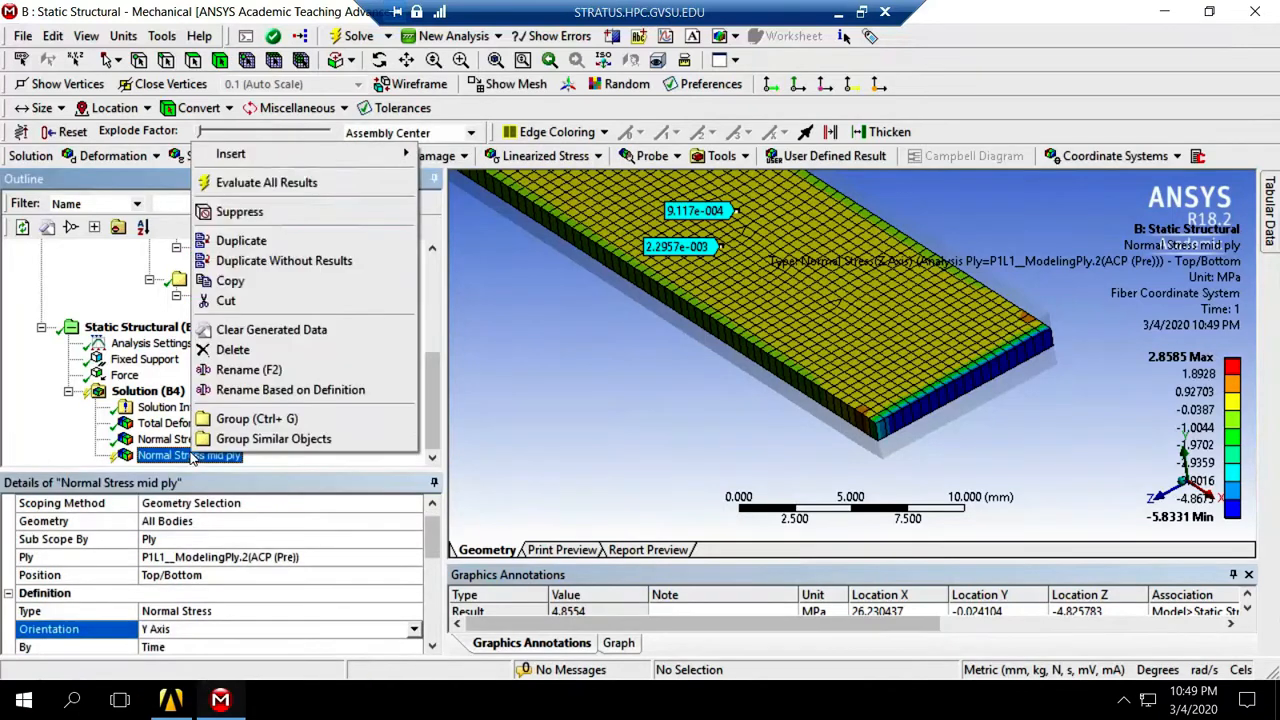
pyautogui.click(272, 182)
# - Probe the Y-axis normal stress of the mid ply at two interior points of the beam
pyautogui.click(428, 156)
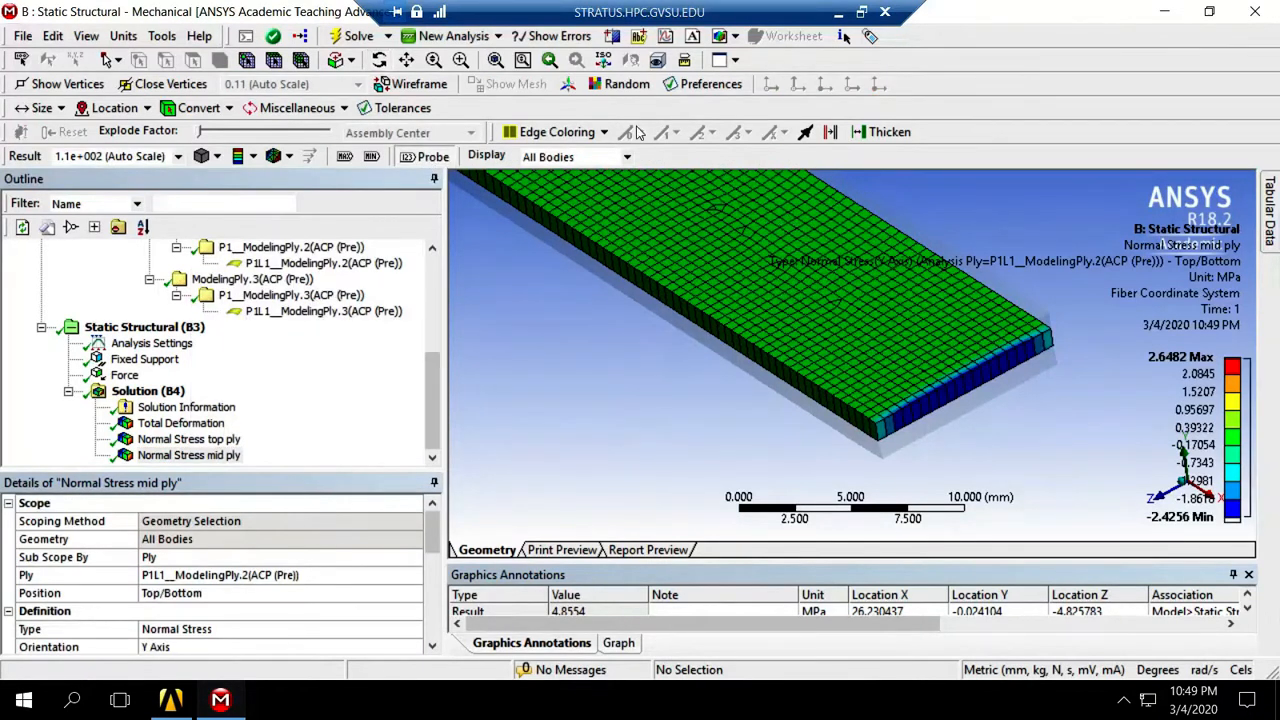
pyautogui.click(672, 184)
pyautogui.click(718, 226)
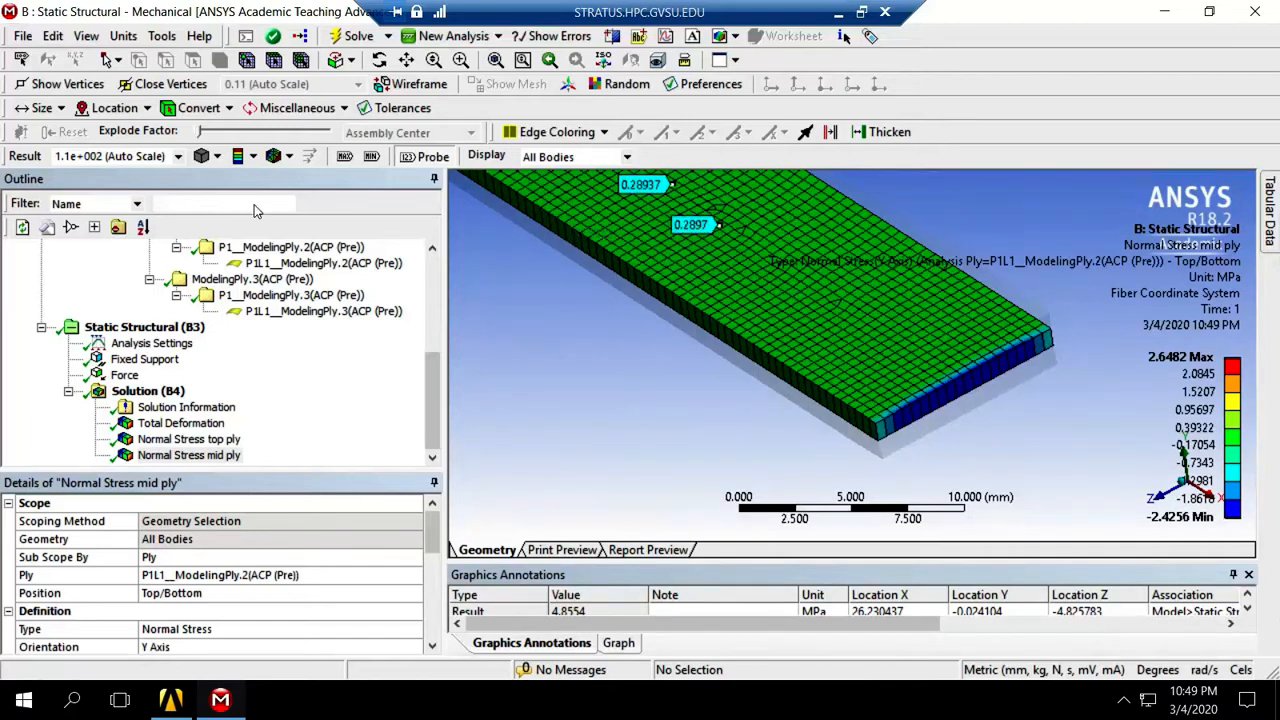
# - Insert another Normal Stress result under Solution (B4)
pyautogui.click(150, 391)
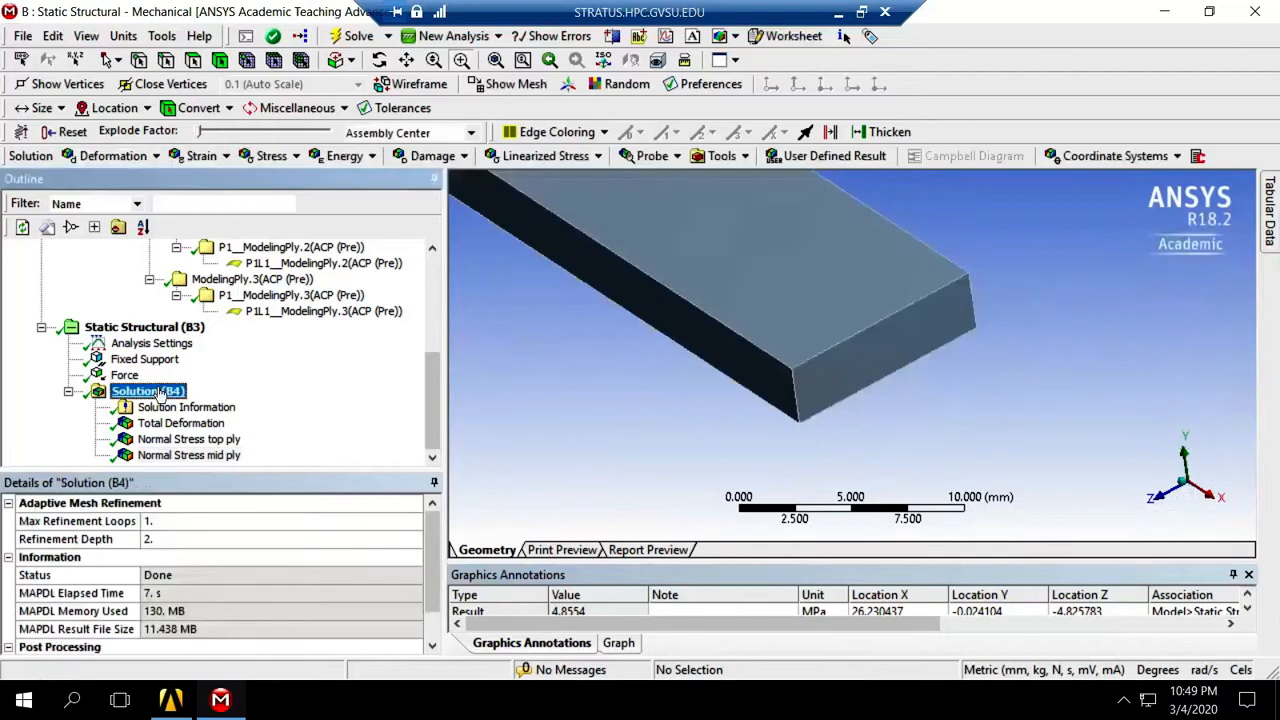
pyautogui.rightClick(160, 393)
pyautogui.moveTo(200, 400)
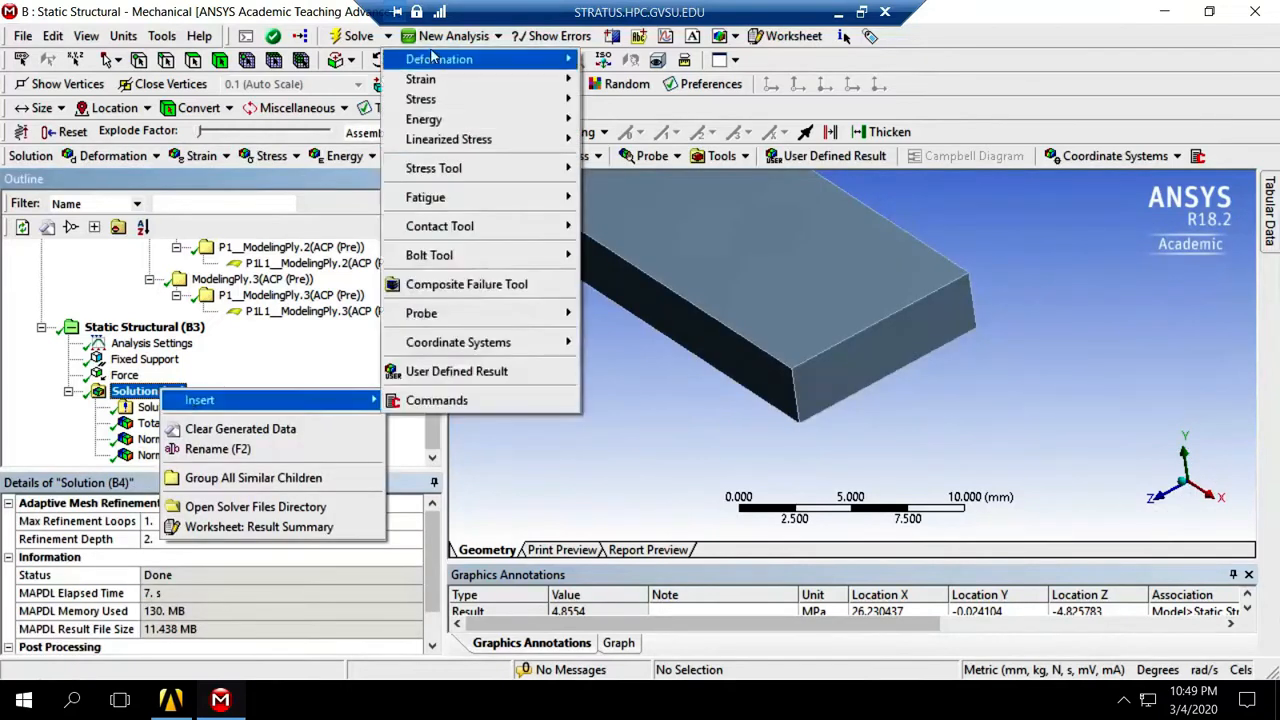
pyautogui.moveTo(440, 99)
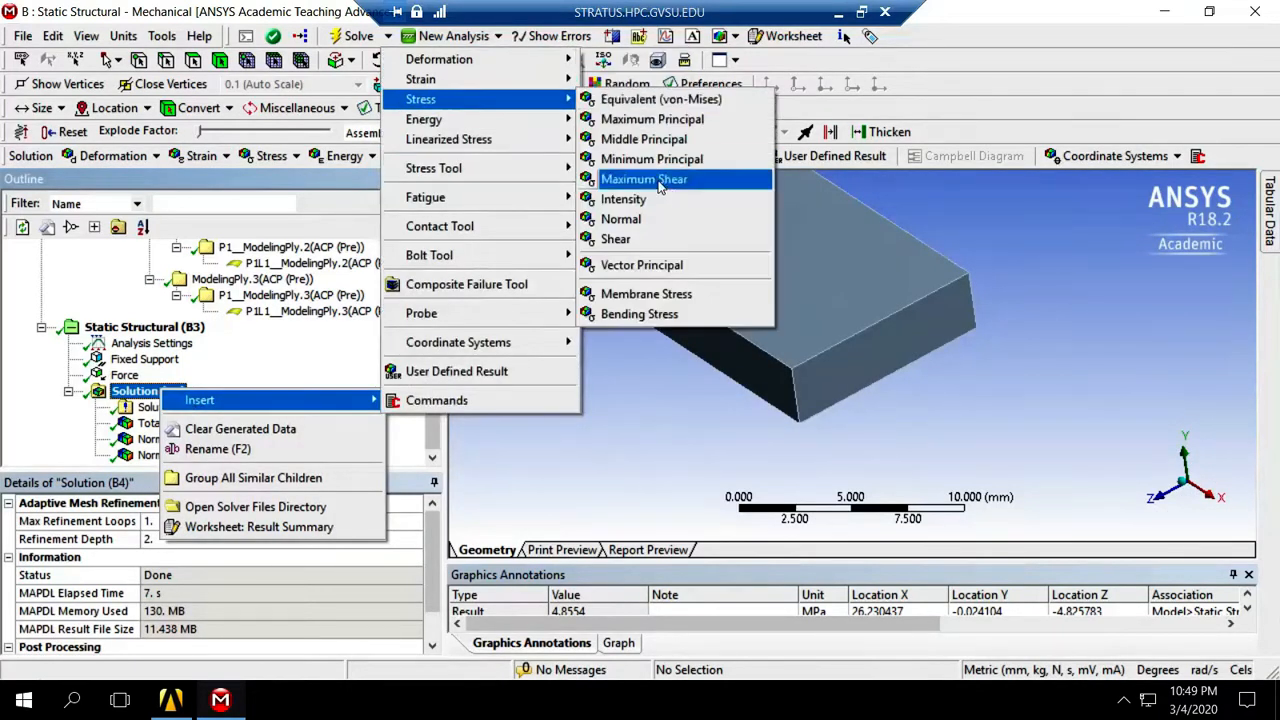
pyautogui.click(650, 219)
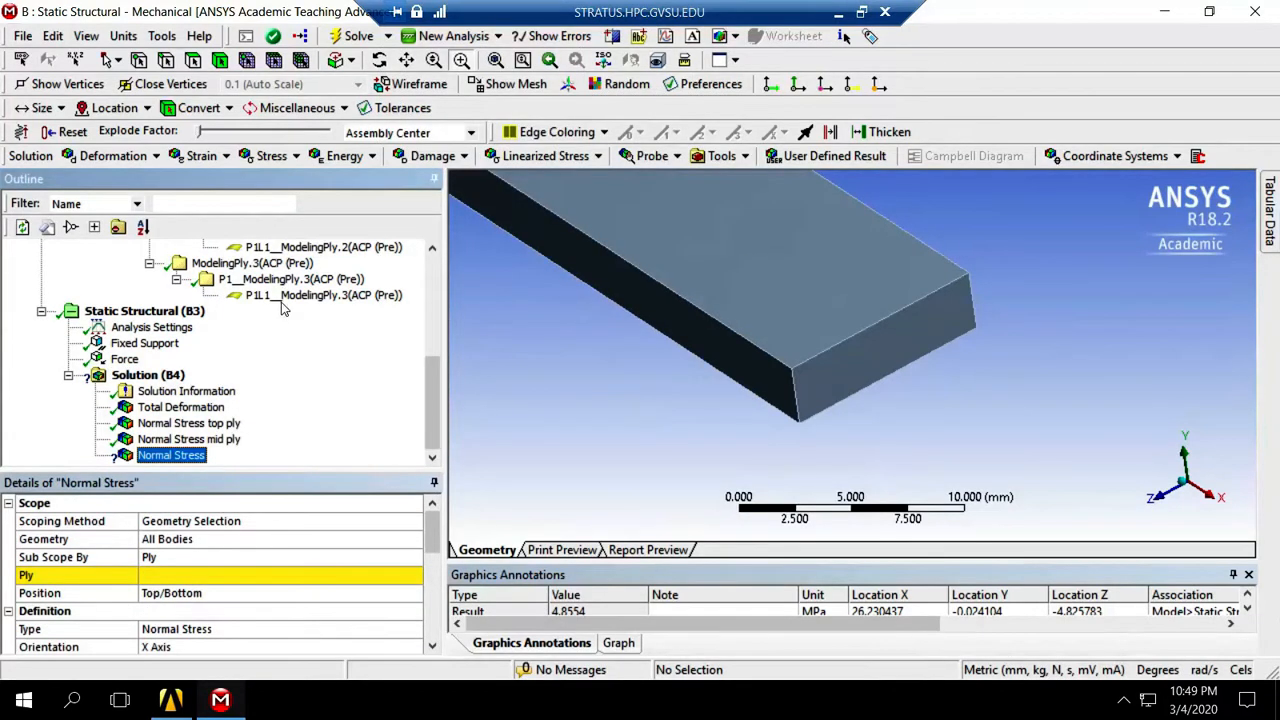
# - Scope the new Normal Stress result to the ply P1L1__ModelingPly.3
pyautogui.moveTo(432, 372)
pyautogui.mouseDown()
pyautogui.moveTo(432, 342)
pyautogui.moveTo(430, 364)
pyautogui.mouseUp()
pyautogui.click(381, 315)
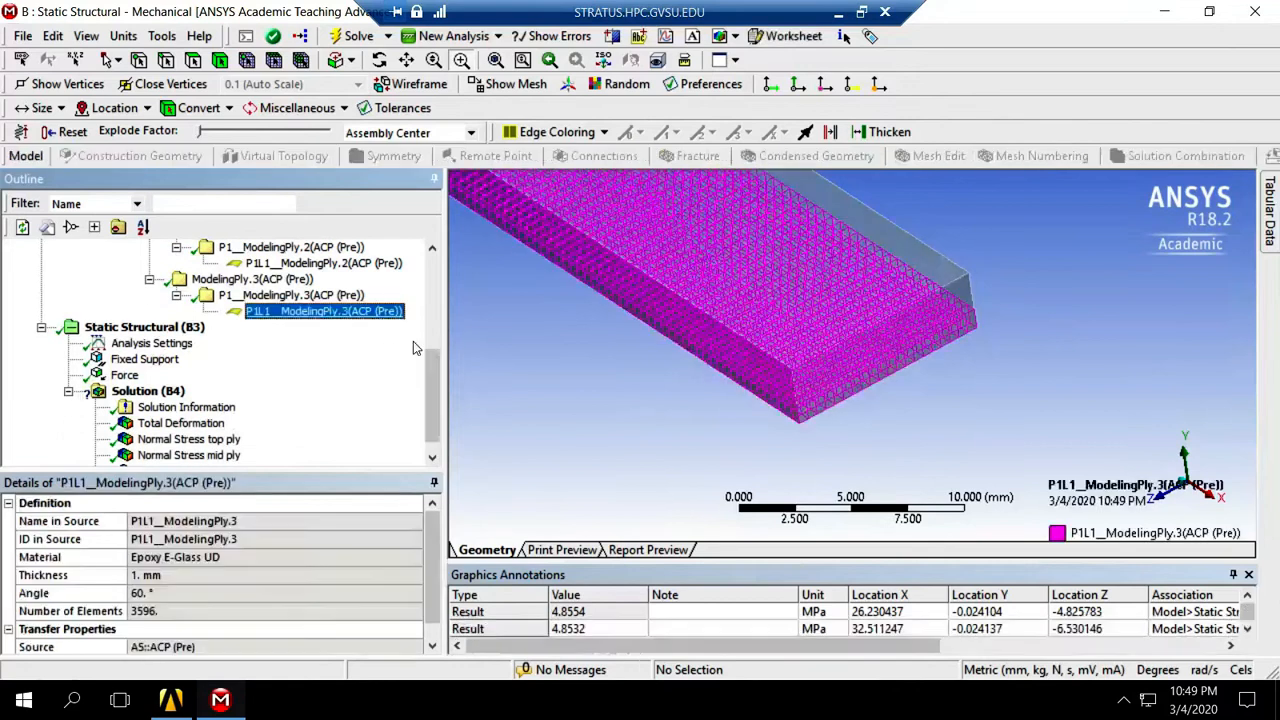
pyautogui.moveTo(436, 380); pyautogui.dragTo(431, 415)
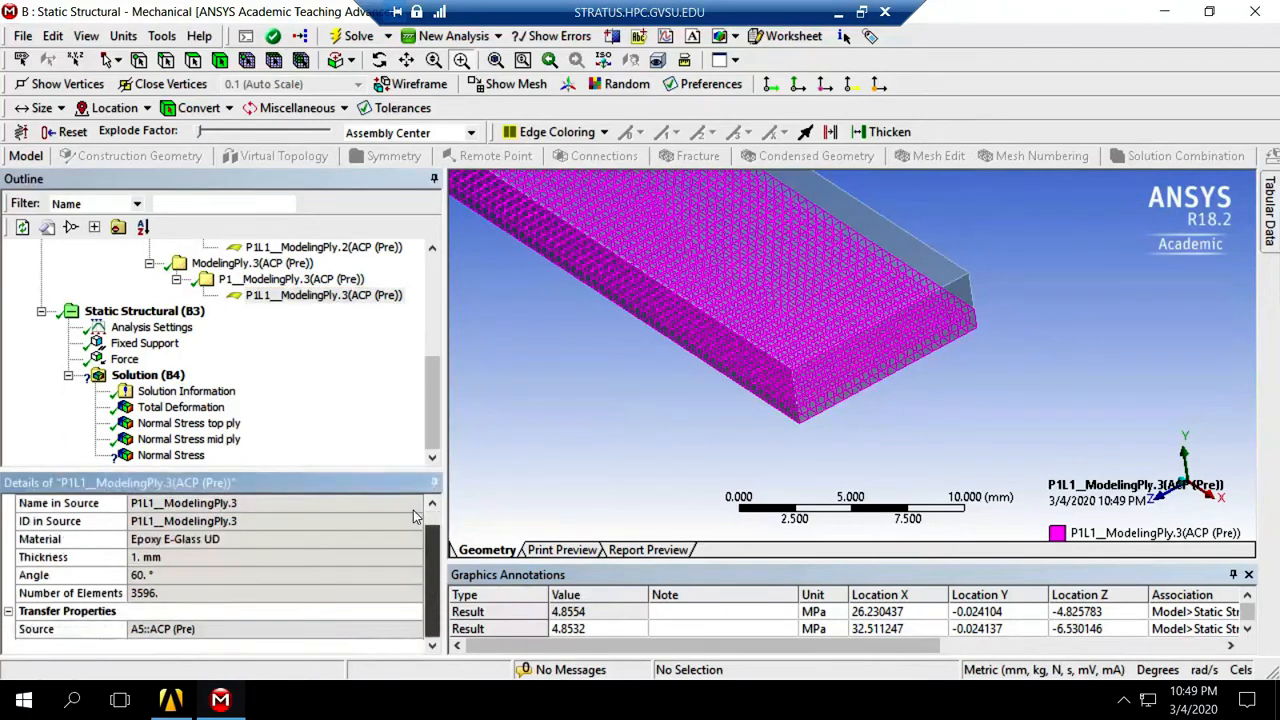
pyautogui.click(130, 455)
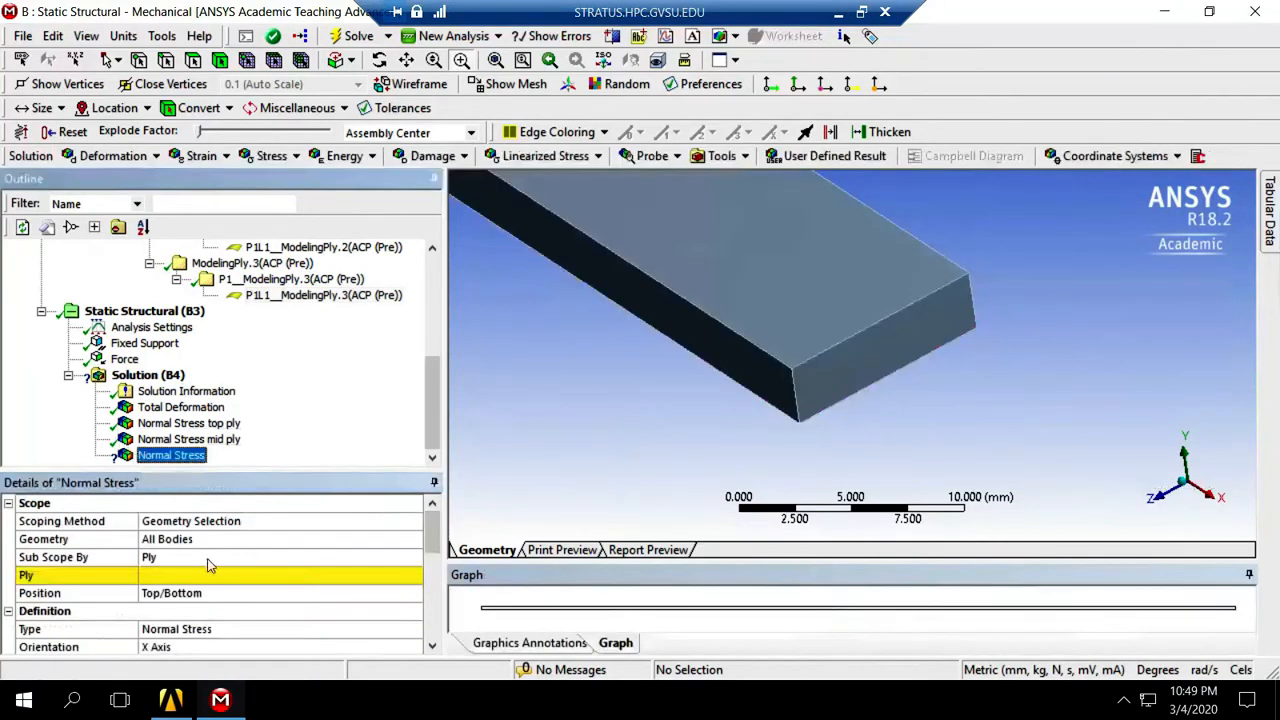
pyautogui.click(197, 574)
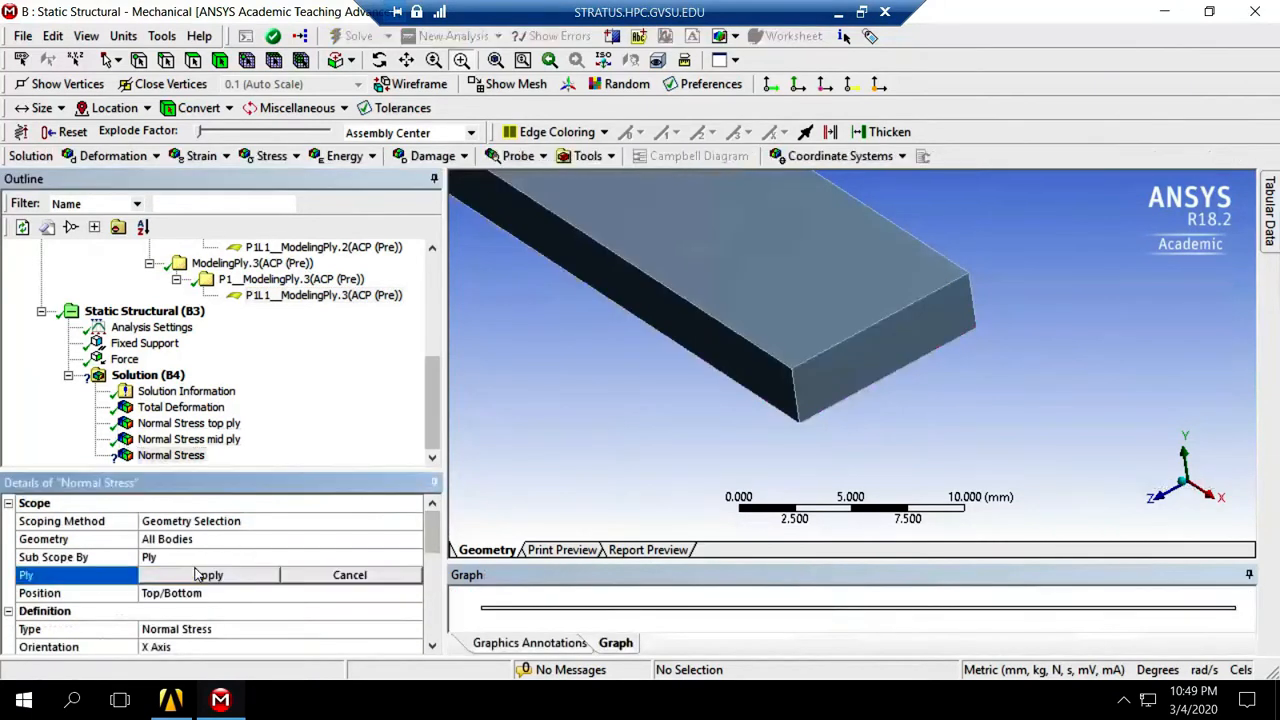
pyautogui.click(262, 296)
pyautogui.click(244, 576)
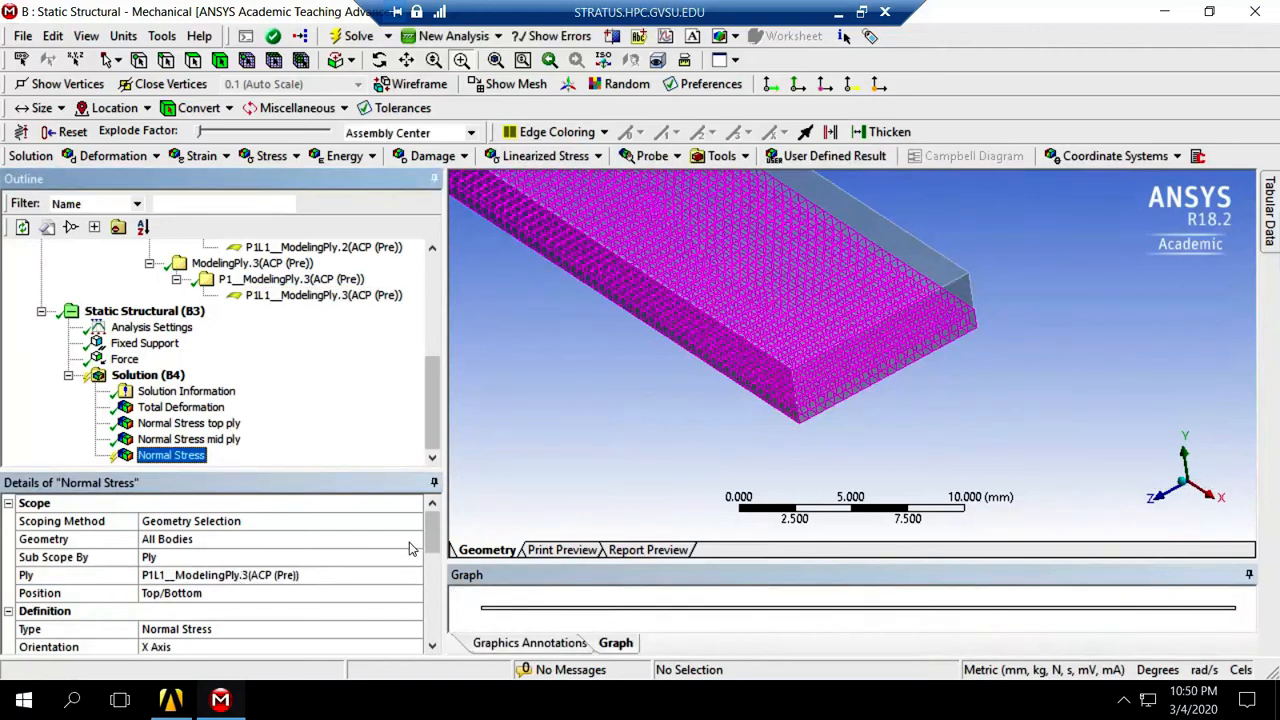
# - Set the new Normal Stress result's coordinate system to Global Coordinate System and evaluate all results
pyautogui.moveTo(431, 538); pyautogui.dragTo(431, 580)
pyautogui.click(362, 557)
pyautogui.click(414, 557)
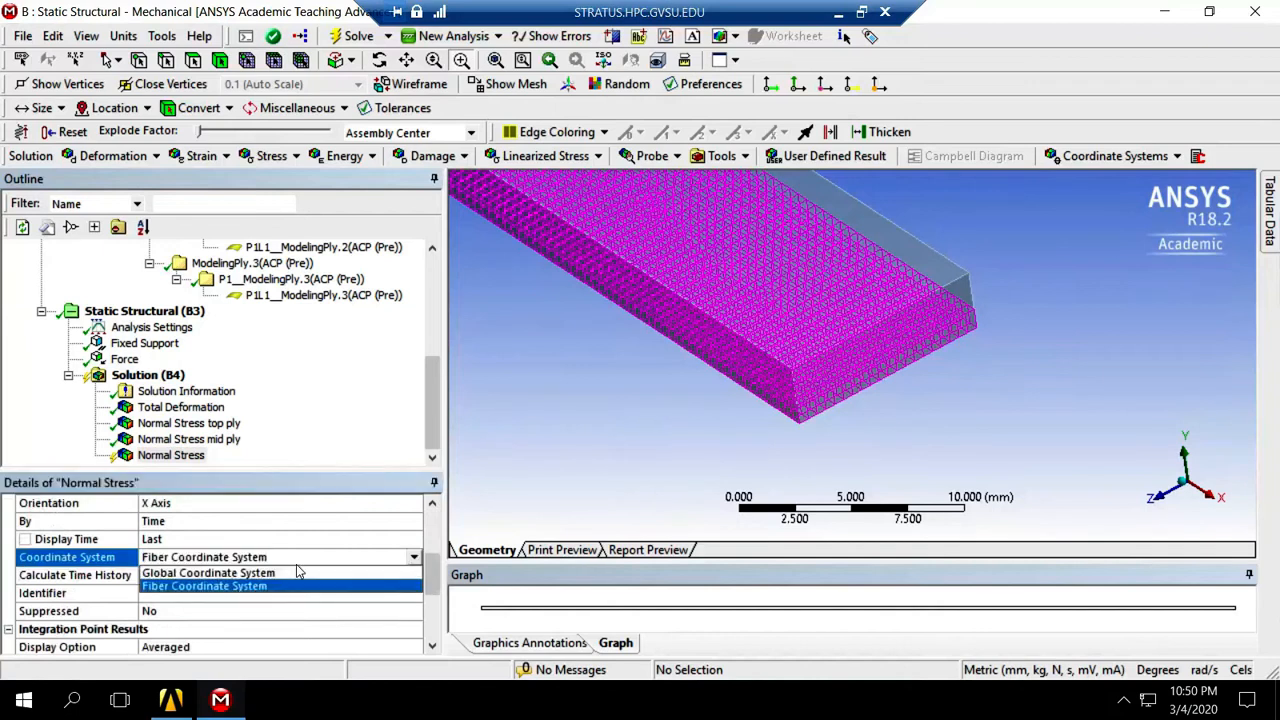
pyautogui.click(267, 575)
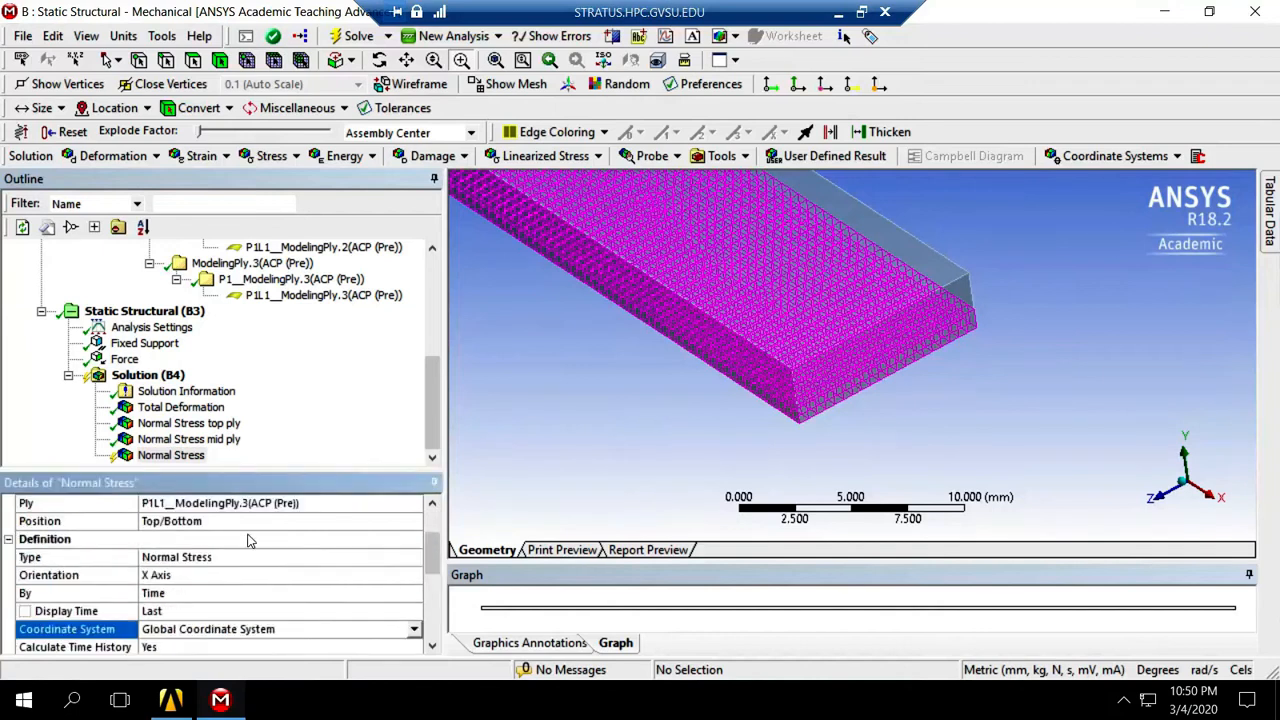
pyautogui.rightClick(187, 459)
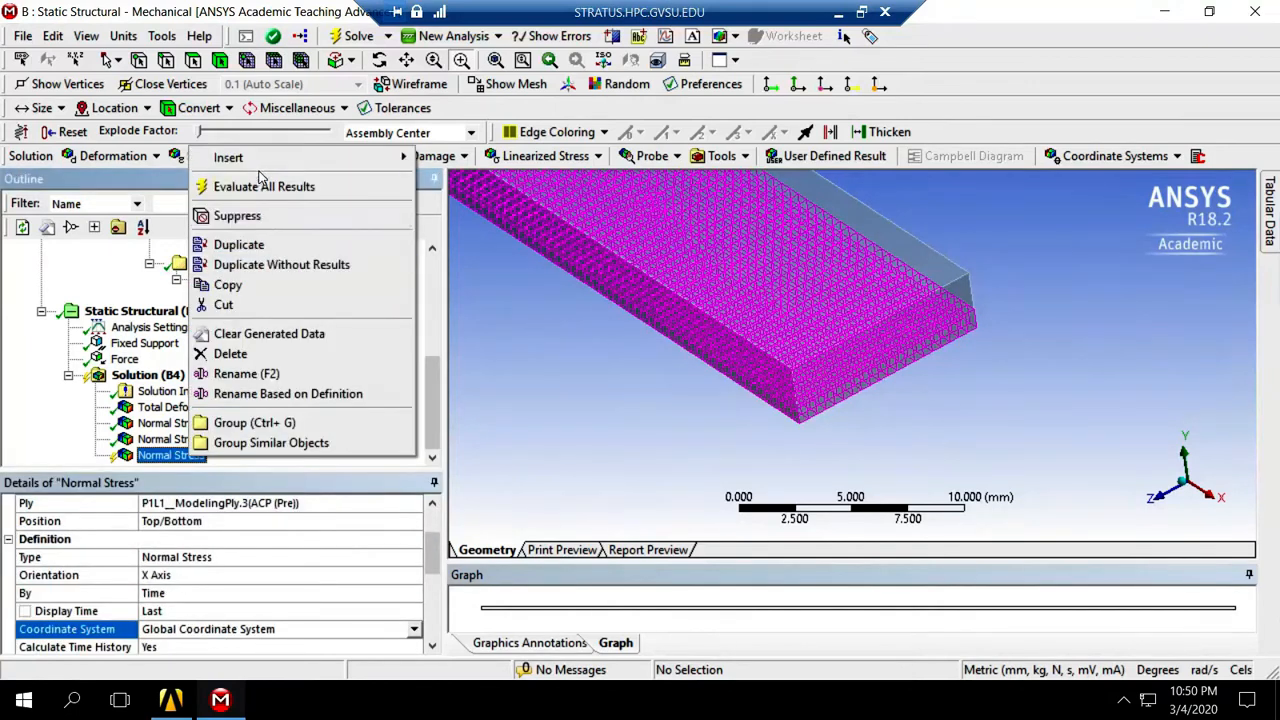
pyautogui.click(260, 185)
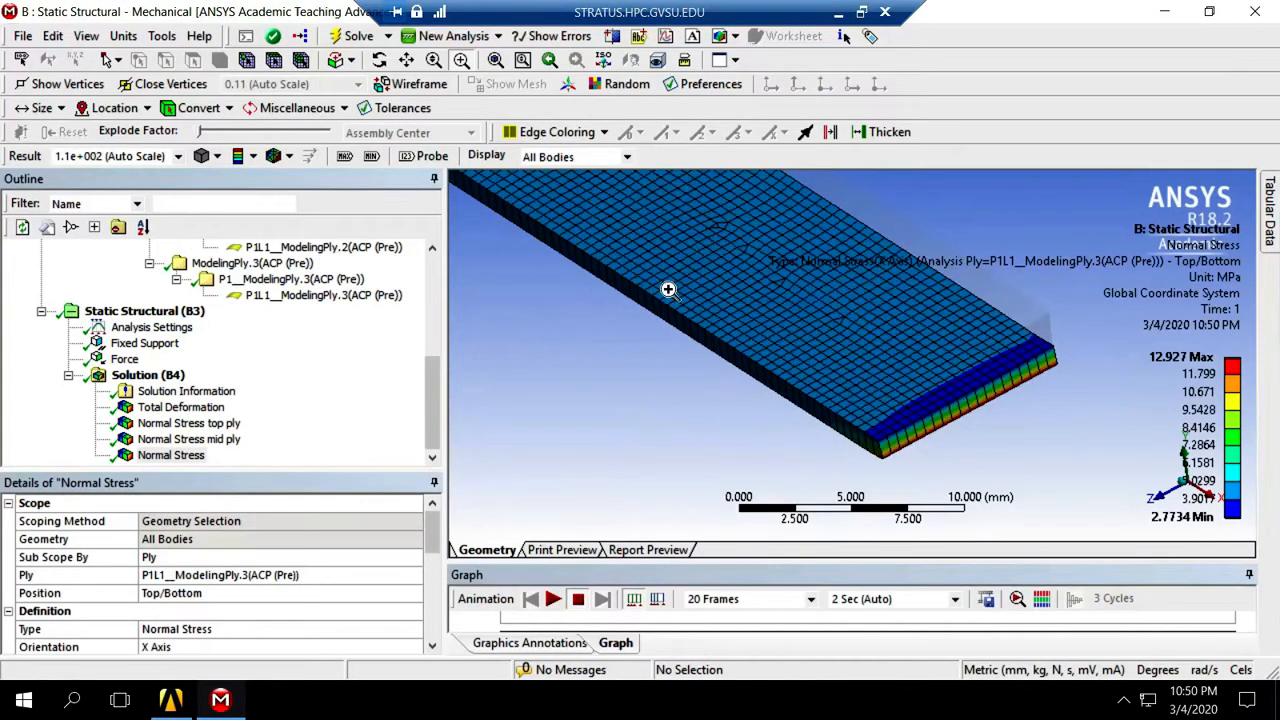
# - Probe the X-axis normal stress of P1L1__ModelingPly.3 at four interior points of the beam
pyautogui.click(424, 155)
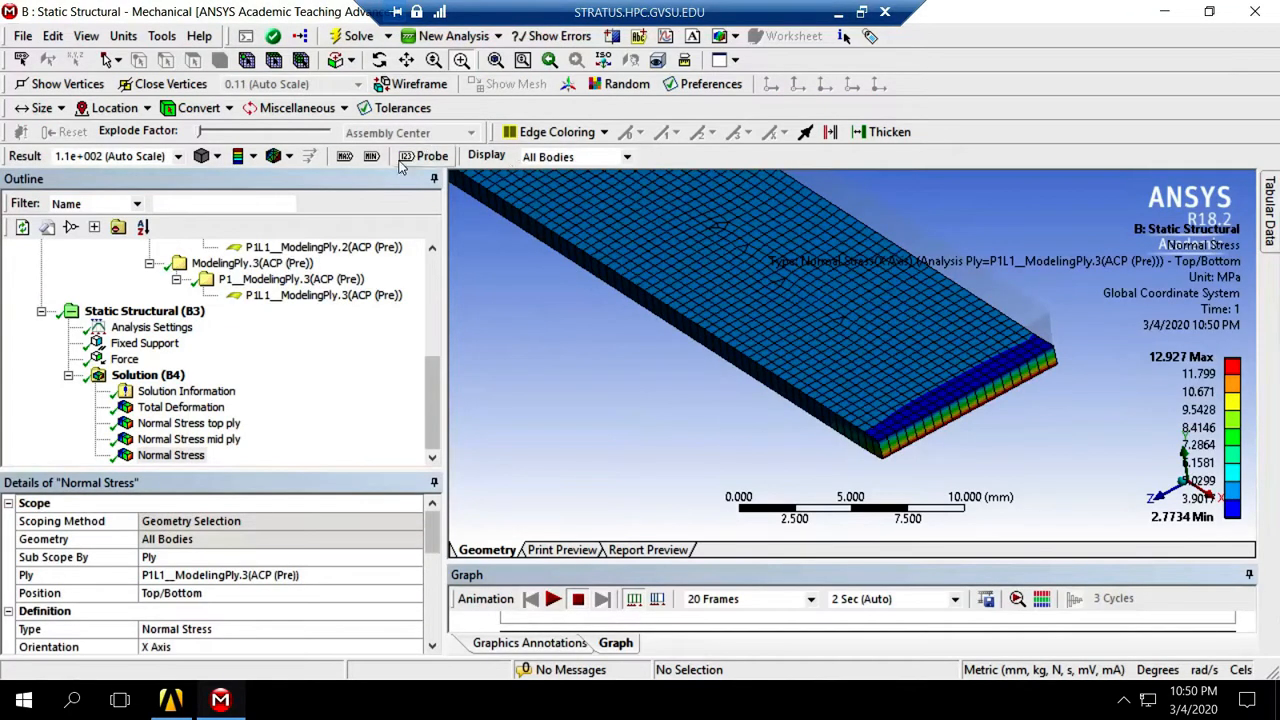
pyautogui.click(624, 201)
pyautogui.click(714, 213)
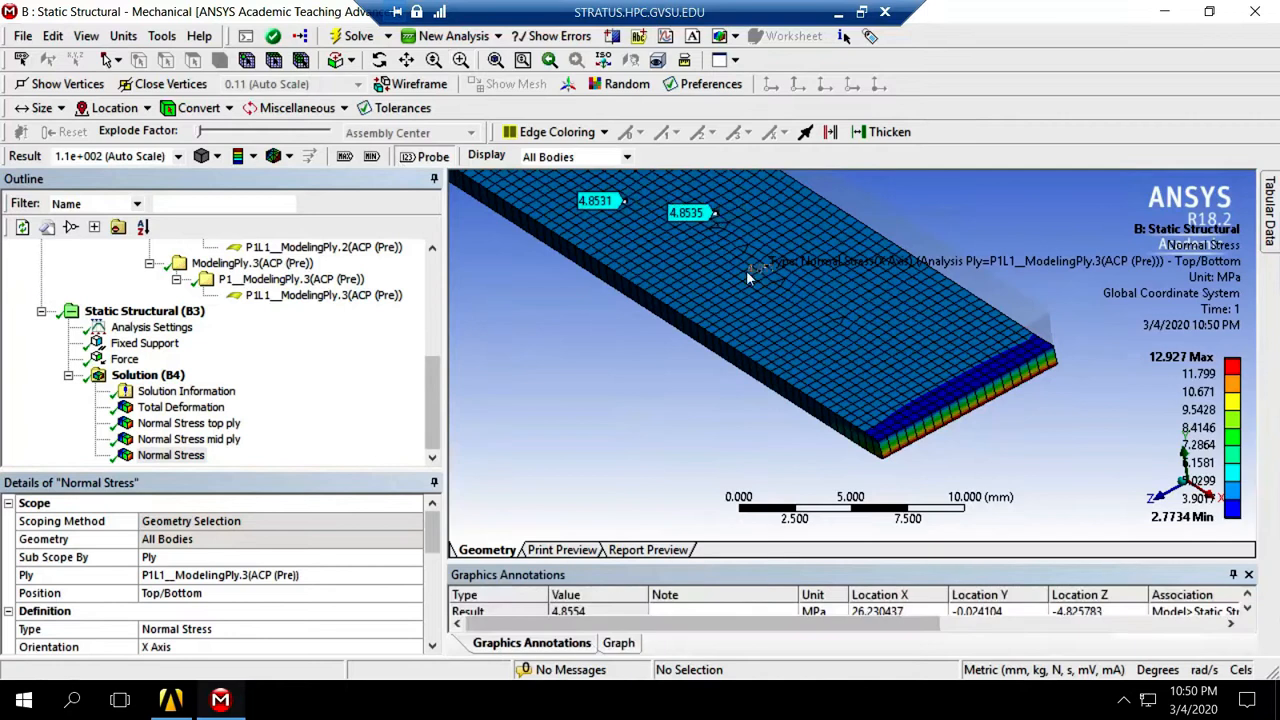
pyautogui.click(746, 271)
pyautogui.click(757, 197)
# - Probe the top ply's X-axis normal stress at an interior point and compare it with the P1L1__ModelingPly.3 result
pyautogui.click(189, 424)
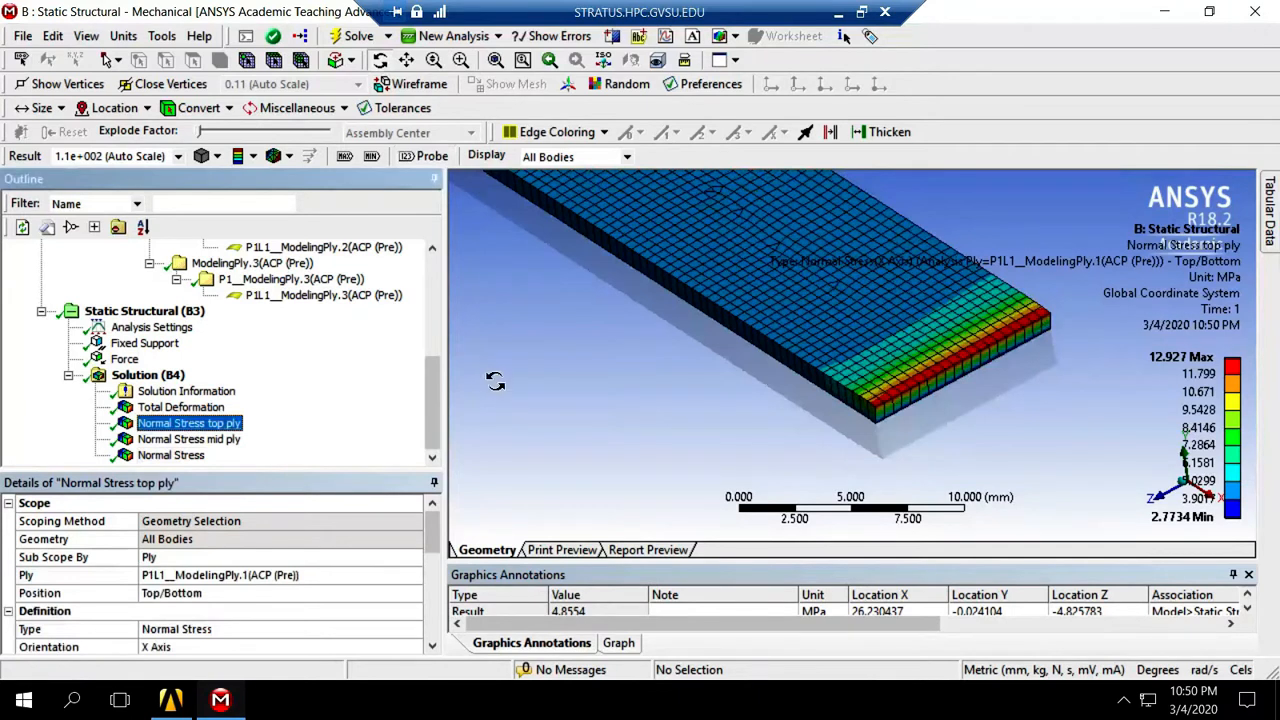
pyautogui.click(724, 210)
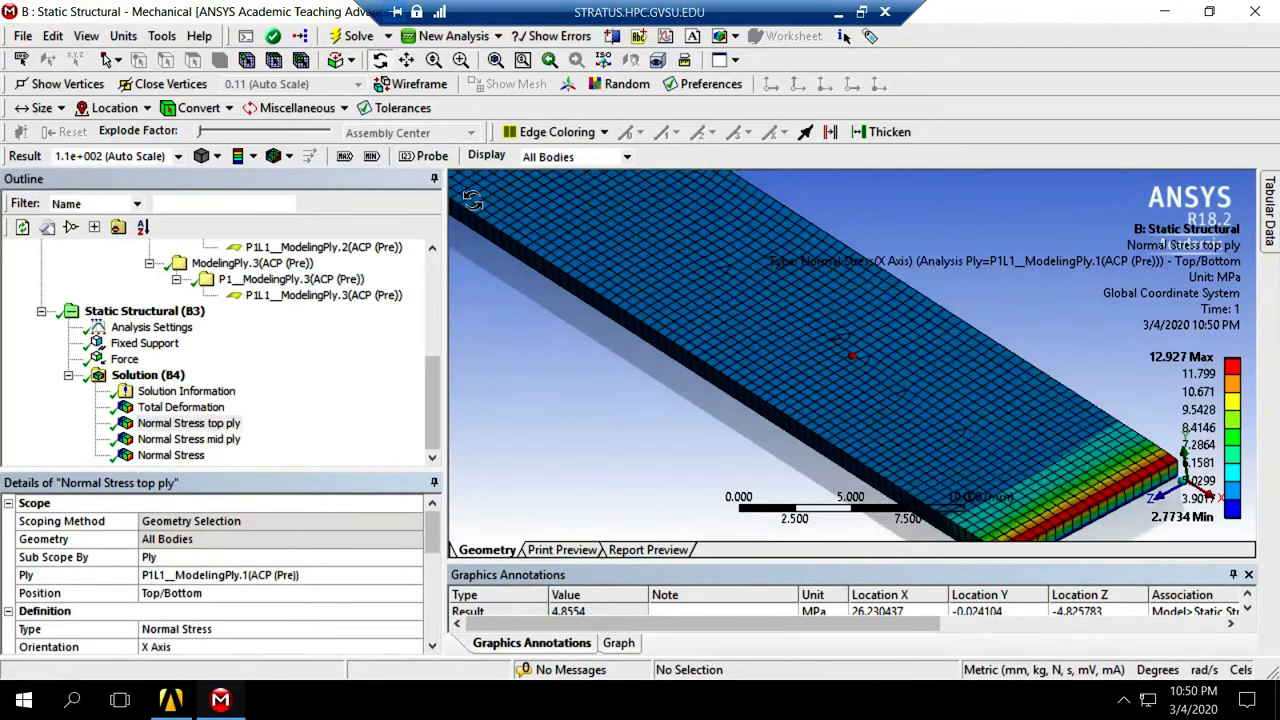
pyautogui.click(425, 156)
pyautogui.click(609, 206)
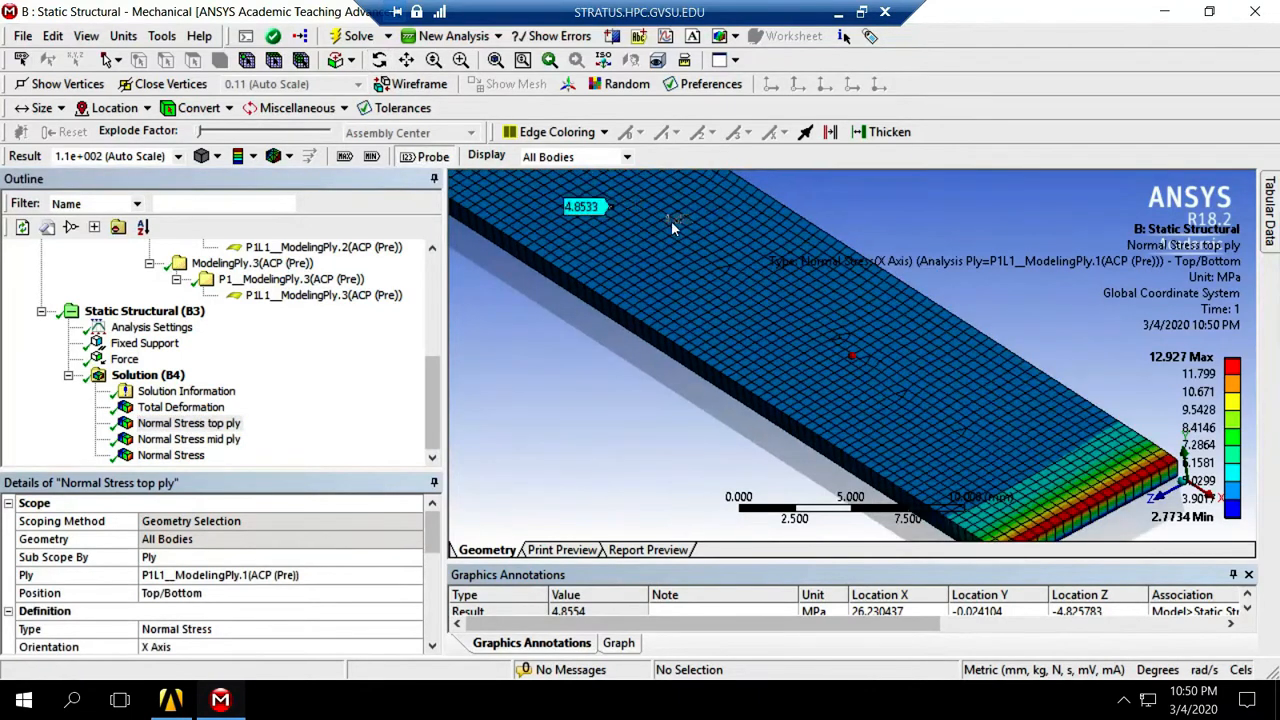
pyautogui.click(186, 456)
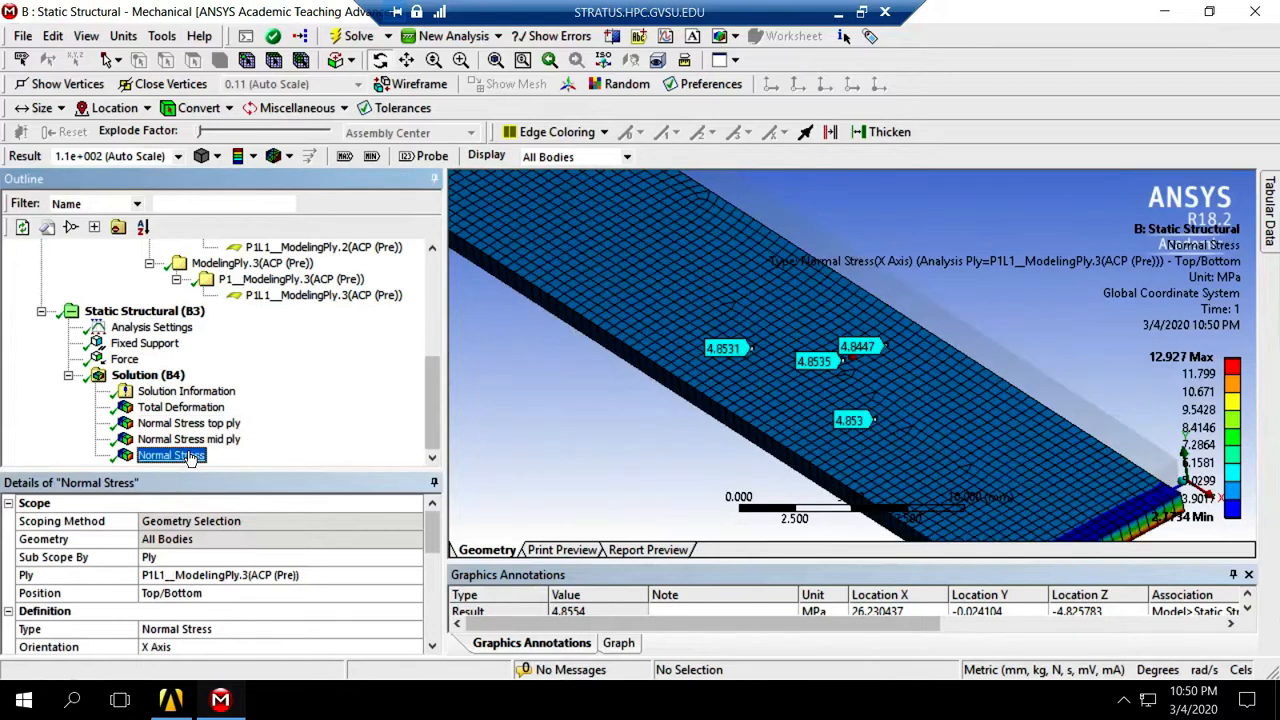
# - Set the coordinate system of Normal Stress mid ply to Global Coordinate System
pyautogui.click(188, 442)
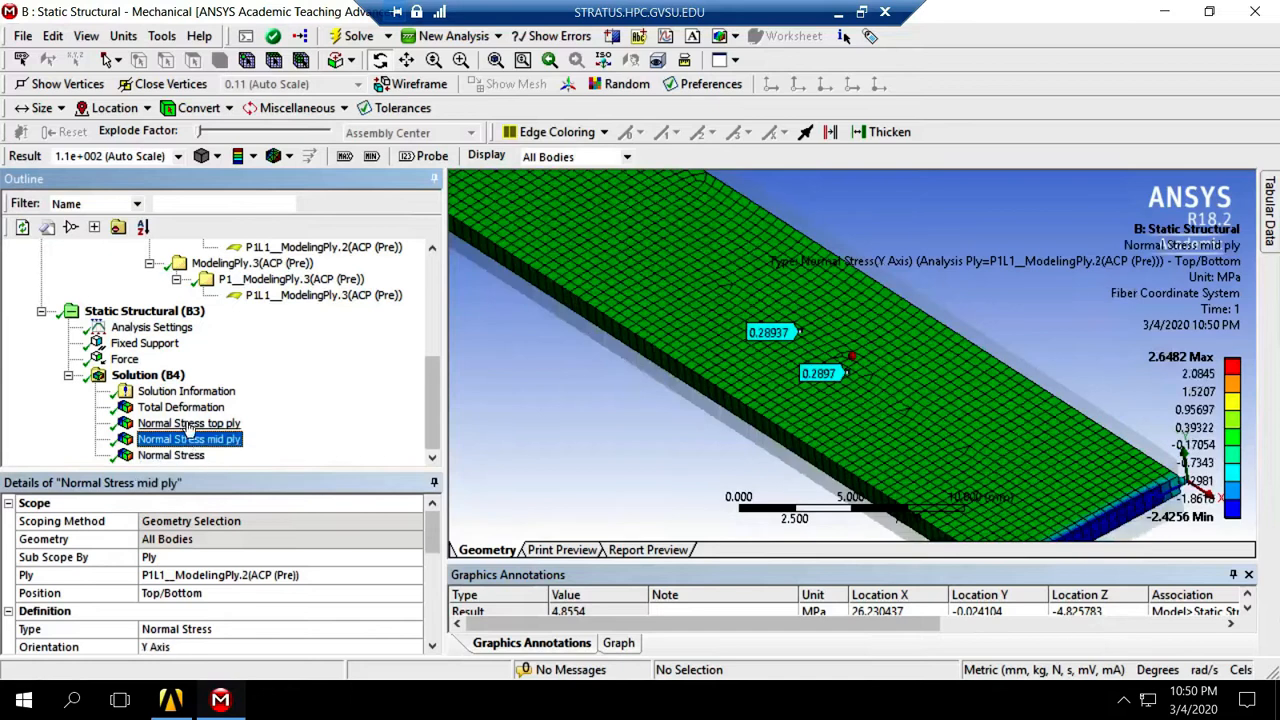
pyautogui.moveTo(445, 550)
pyautogui.mouseDown()
pyautogui.moveTo(432, 535)
pyautogui.moveTo(433, 572)
pyautogui.mouseUp()
pyautogui.click(383, 557)
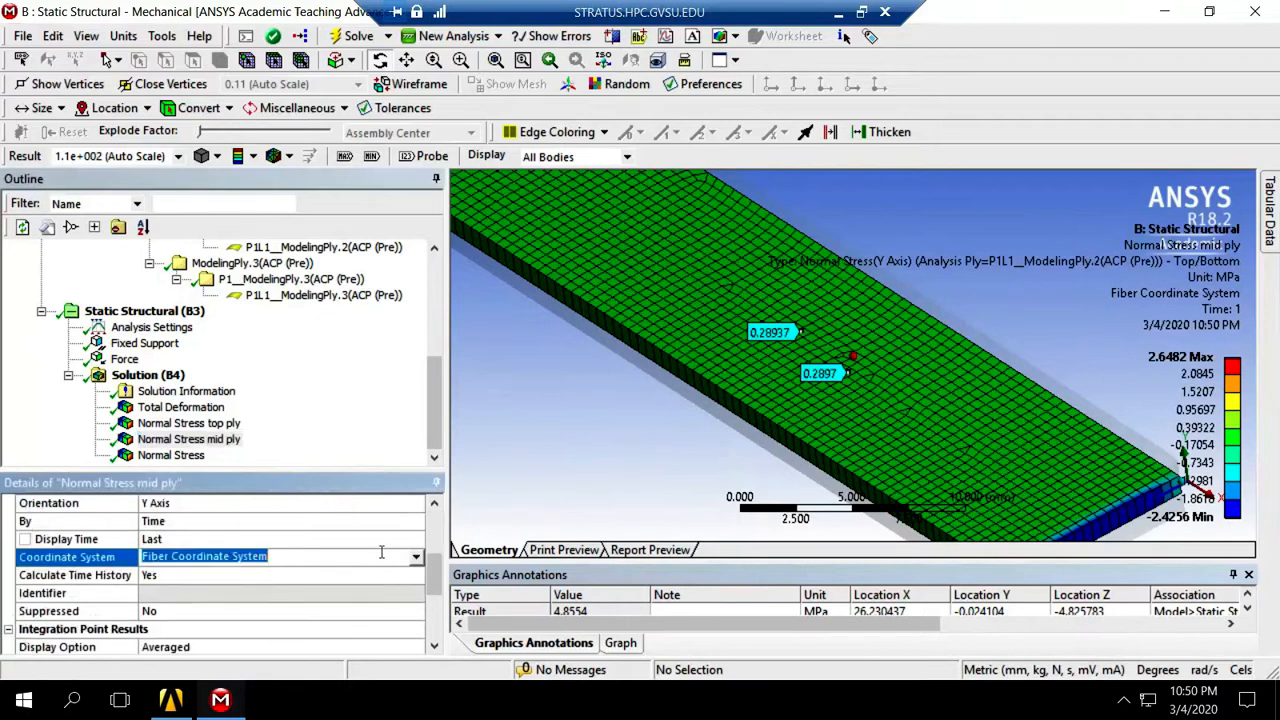
pyautogui.click(417, 560)
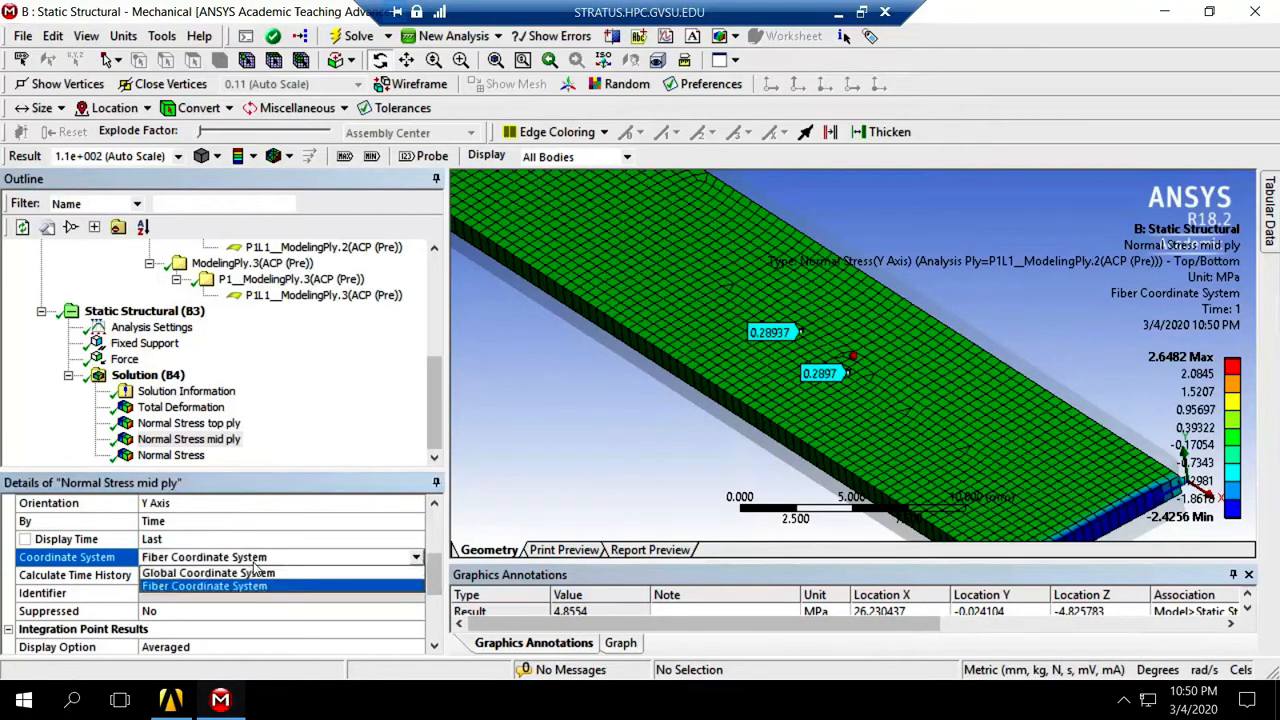
pyautogui.click(226, 588)
pyautogui.click(415, 560)
pyautogui.click(268, 572)
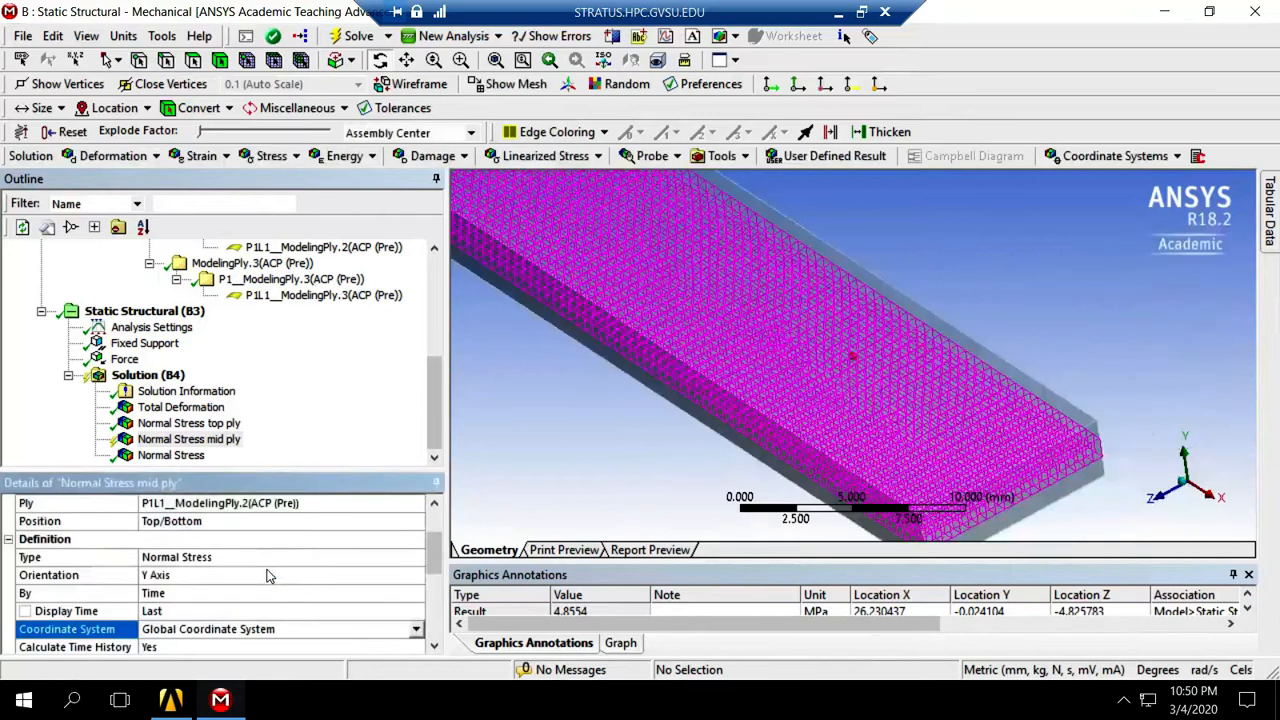
# - Set the orientation of Normal Stress mid ply to X Axis and evaluate all results
pyautogui.click(205, 574)
pyautogui.click(416, 575)
pyautogui.click(219, 592)
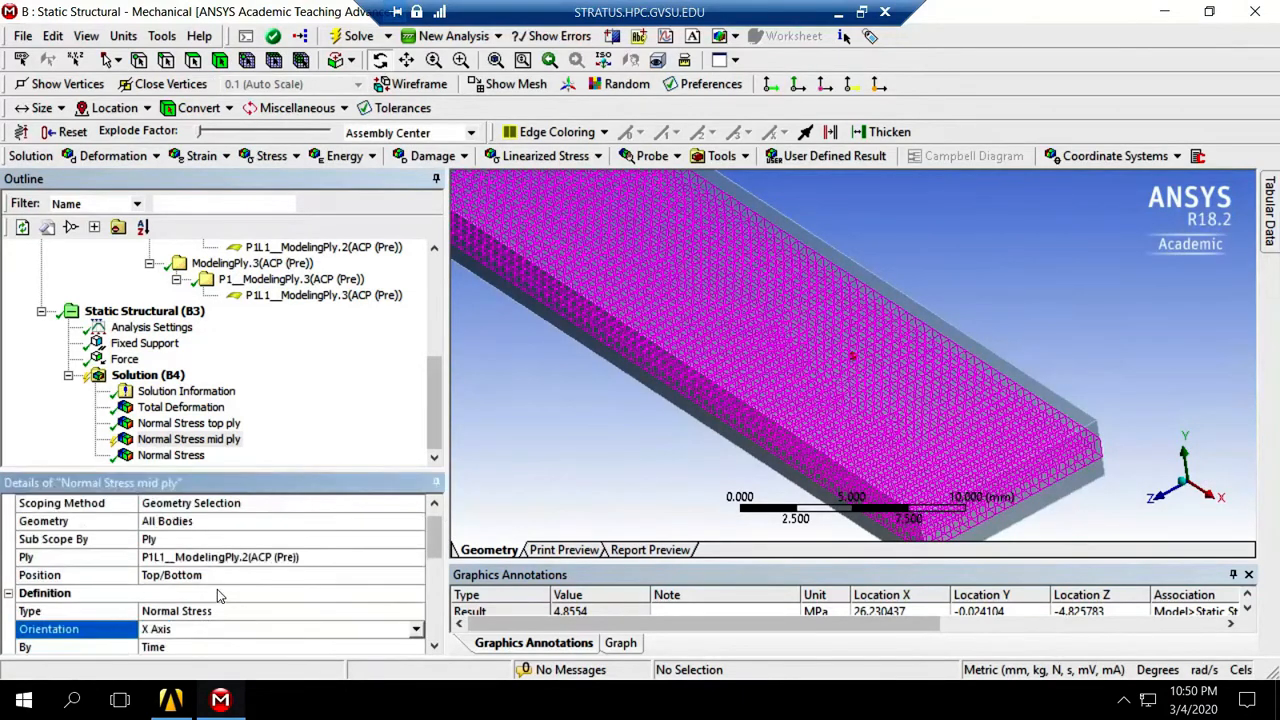
pyautogui.rightClick(186, 440)
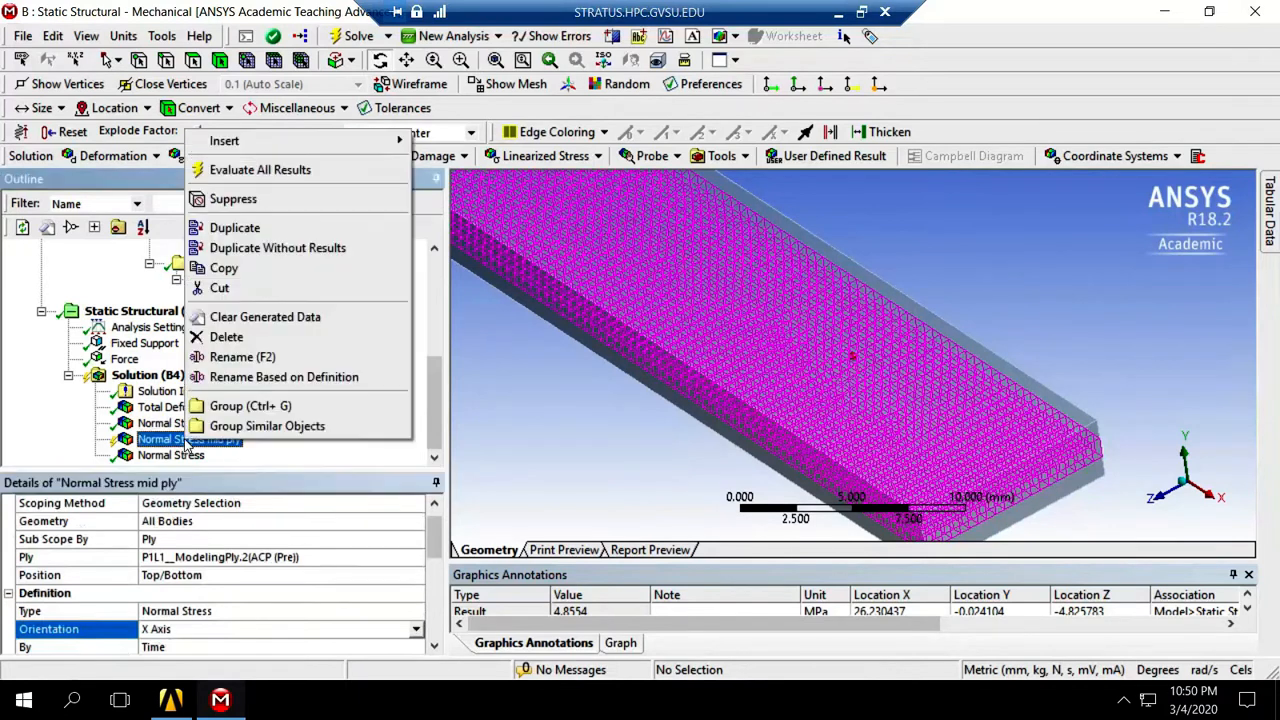
pyautogui.click(258, 170)
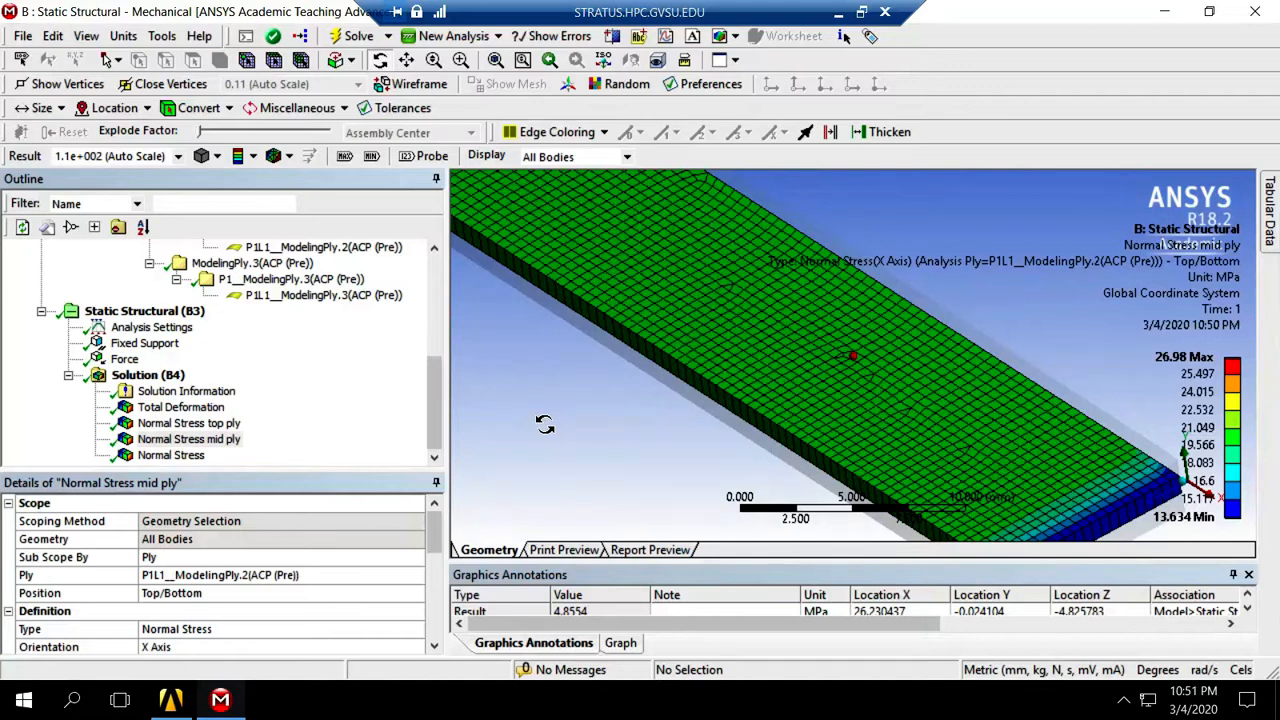
# - Probe the mid ply's X-axis normal stress in global coordinates at three interior points of the beam
pyautogui.click(226, 440)
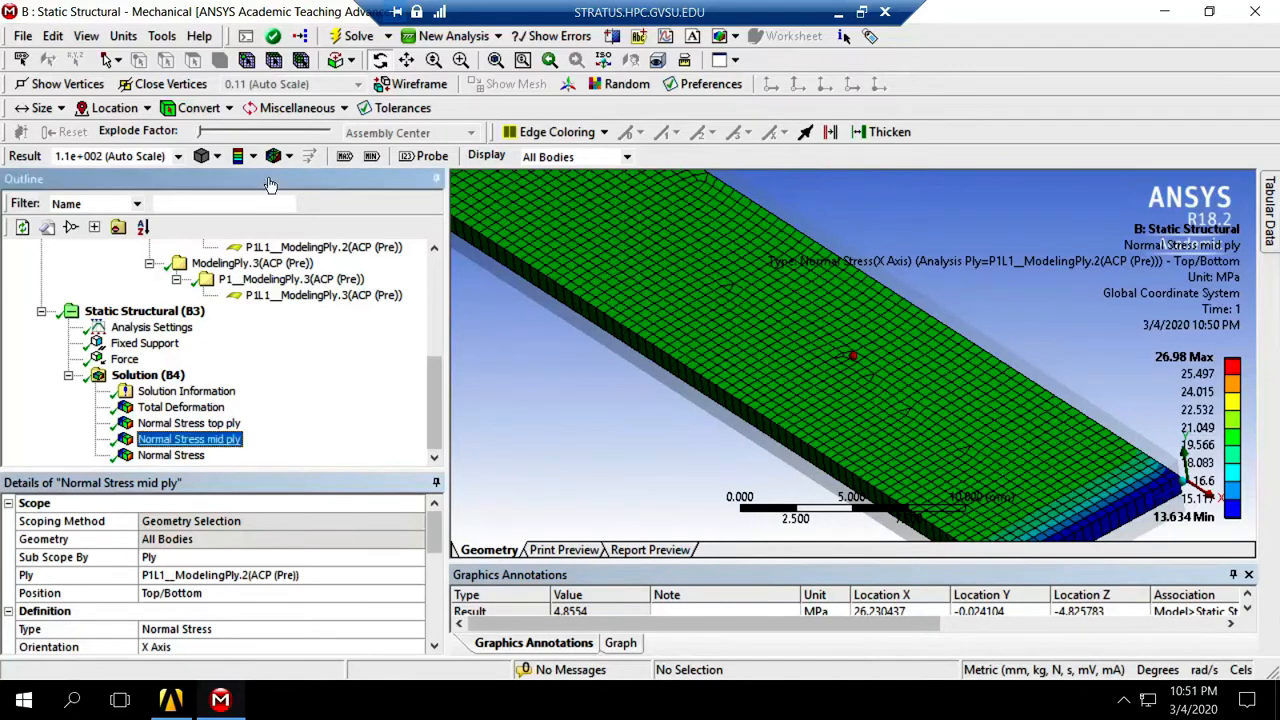
pyautogui.click(425, 156)
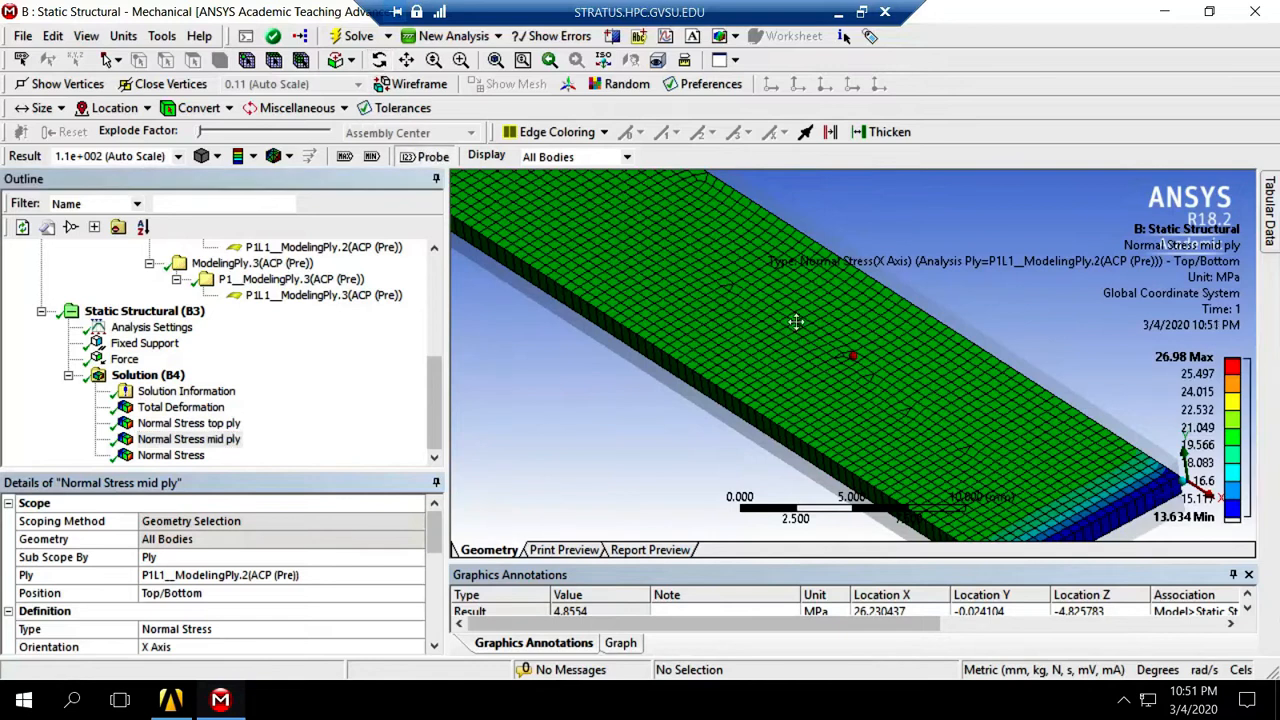
pyautogui.click(795, 341)
pyautogui.click(702, 266)
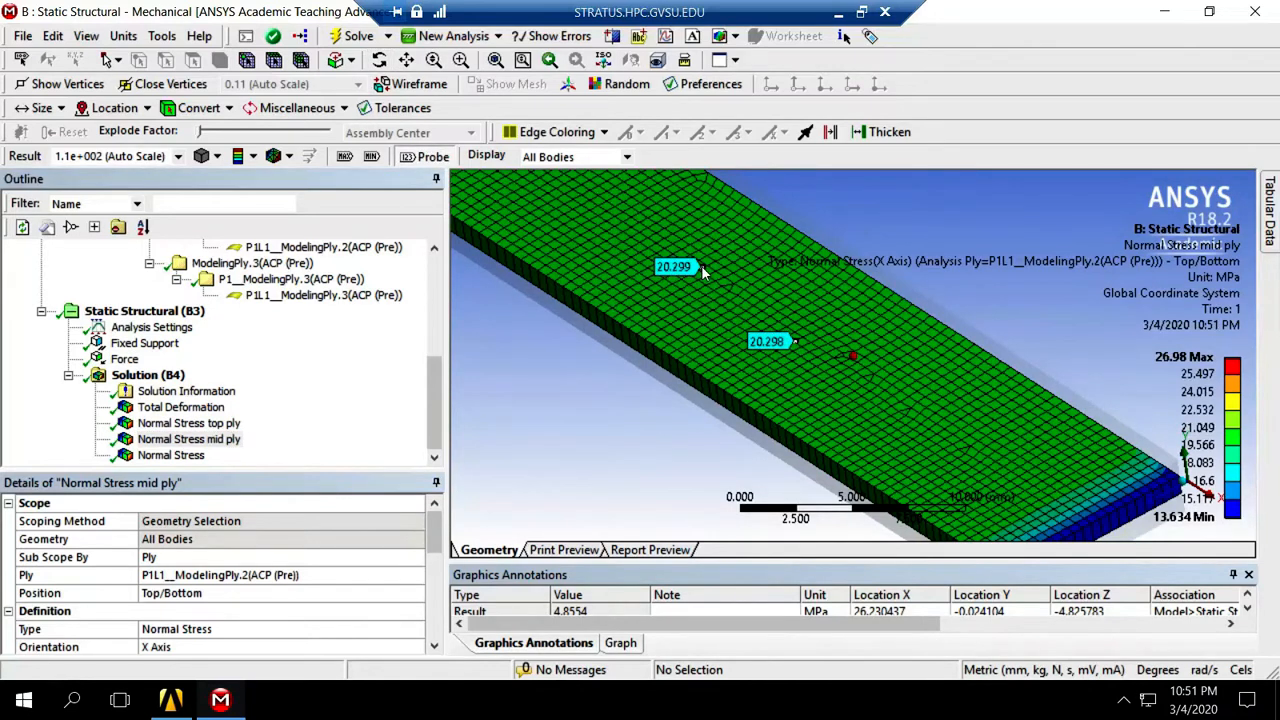
pyautogui.click(655, 254)
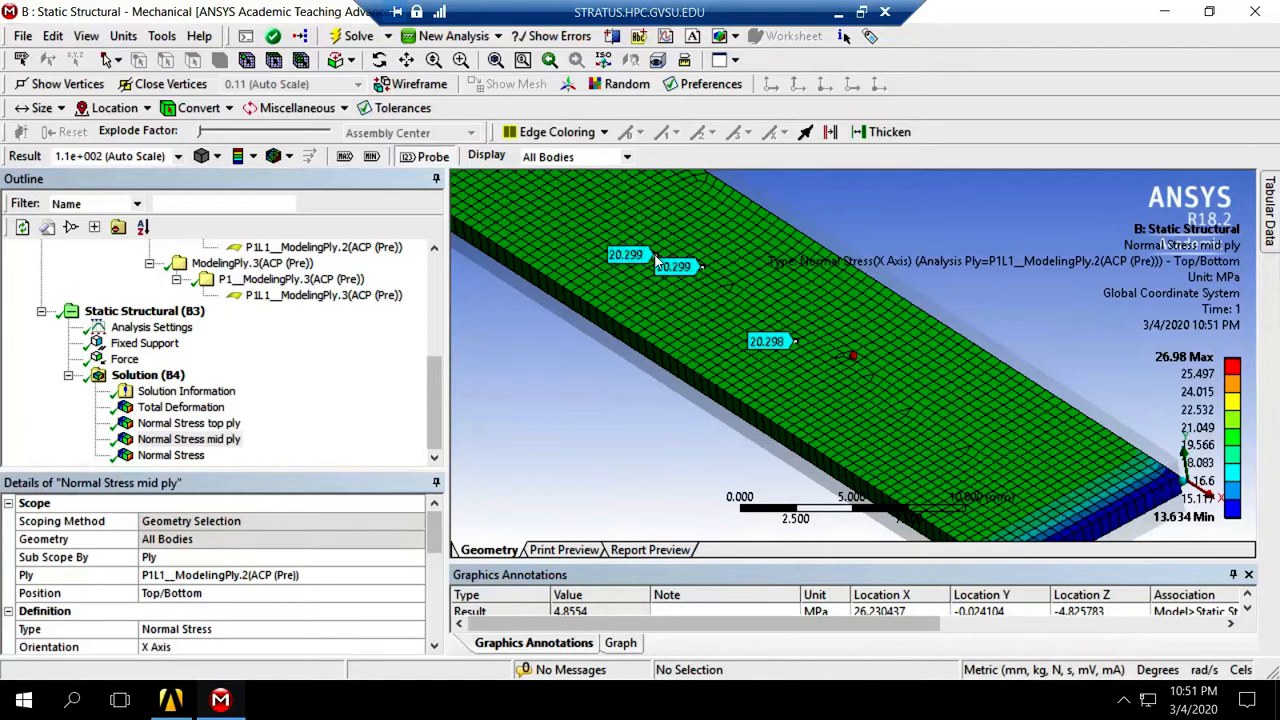
# - Probe the mid ply's X-axis normal stress at a fourth interior point and display the Total Deformation result for the whole beam
pyautogui.click(736, 297)
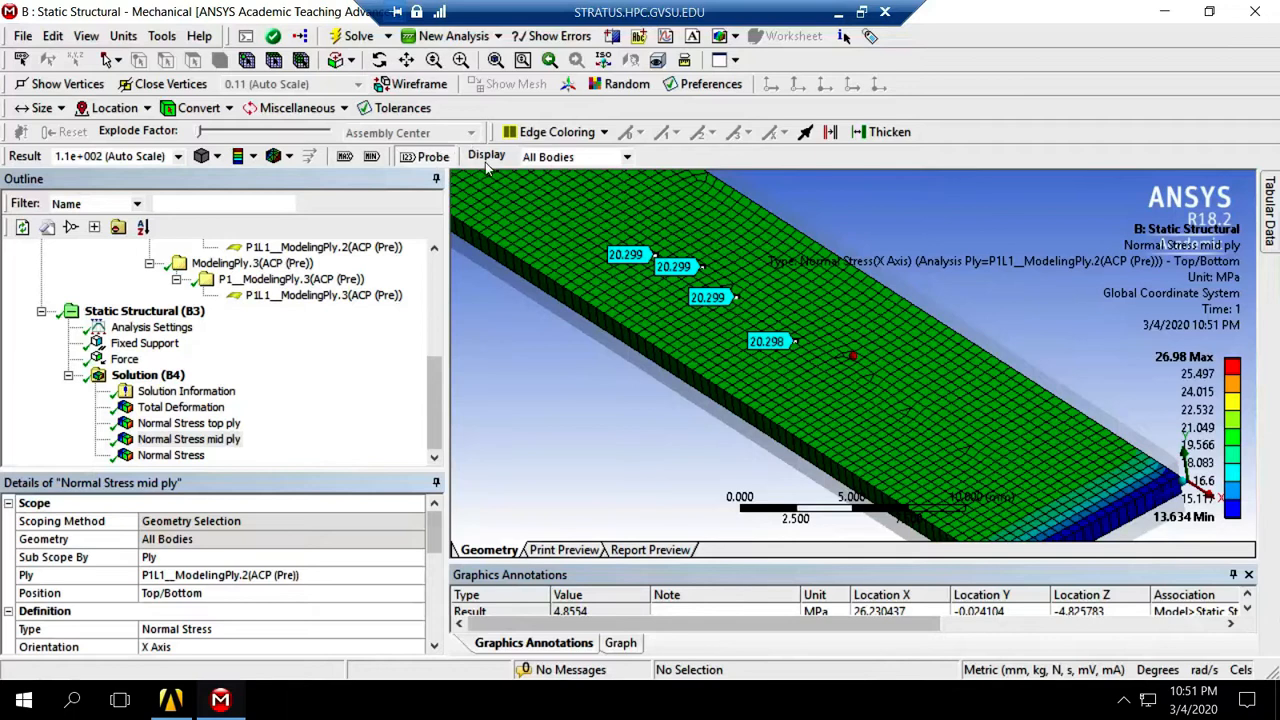
pyautogui.click(522, 61)
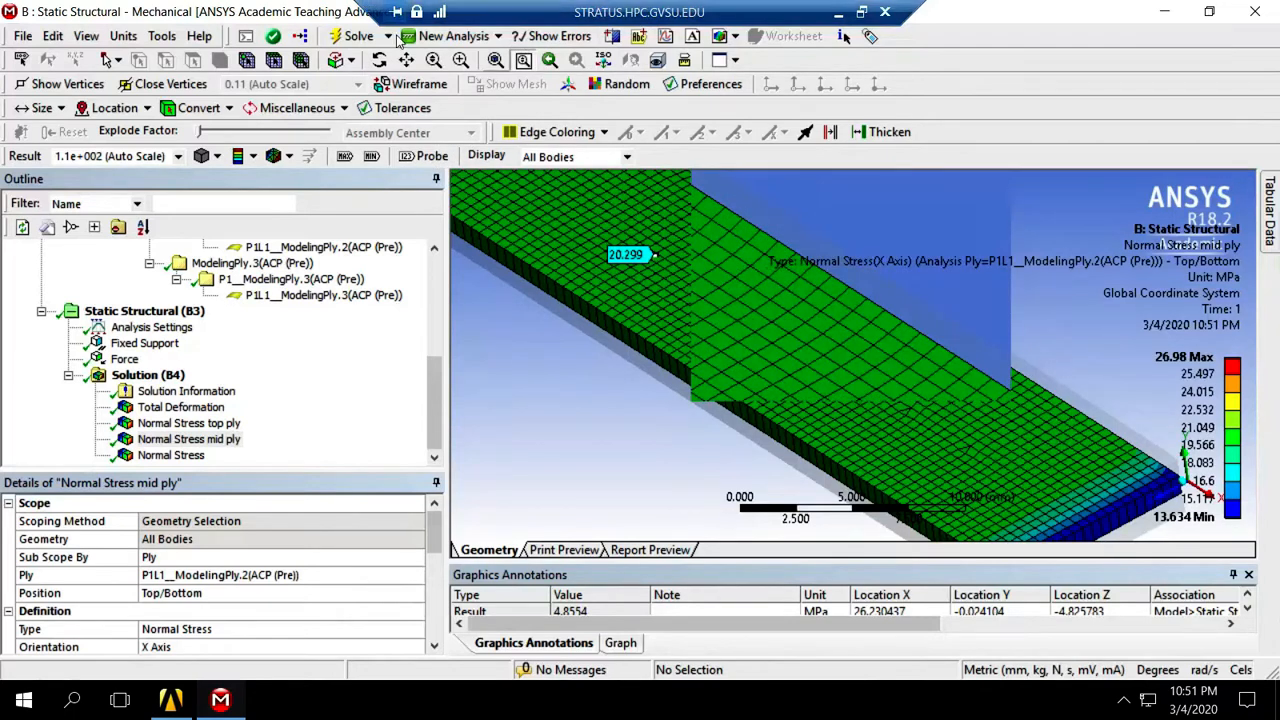
pyautogui.click(461, 60)
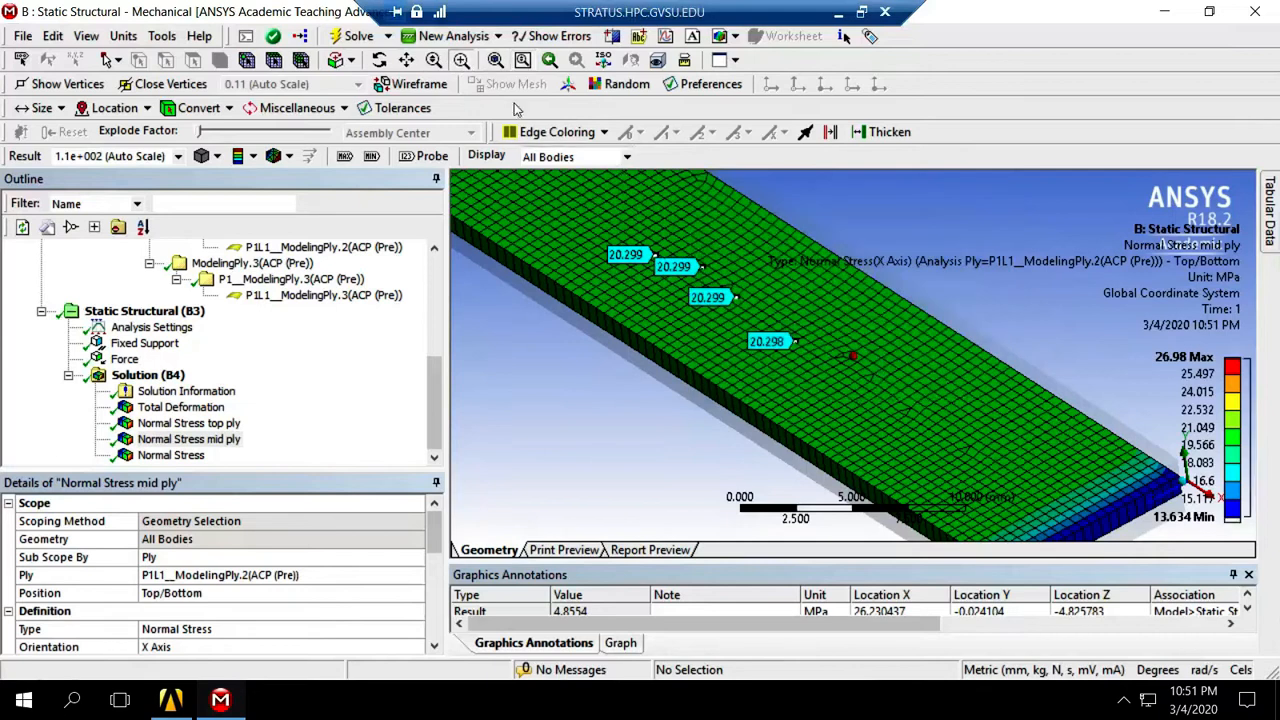
pyautogui.click(495, 61)
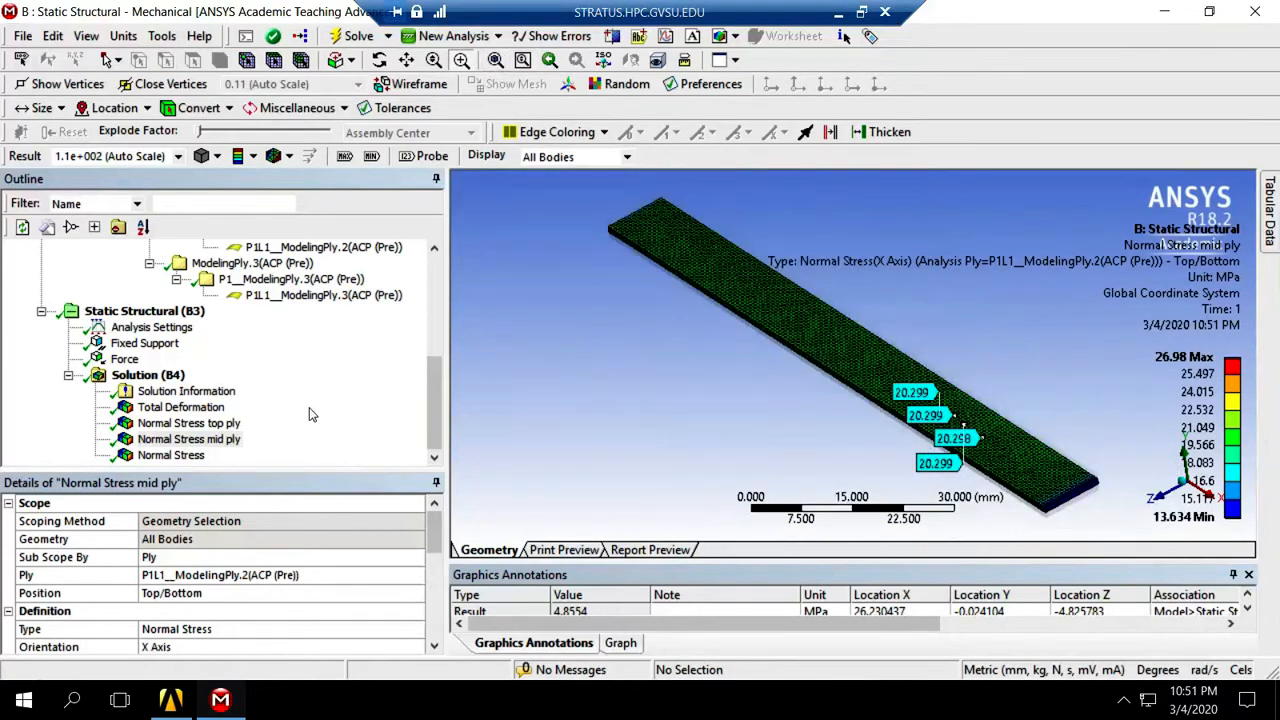
pyautogui.click(181, 407)
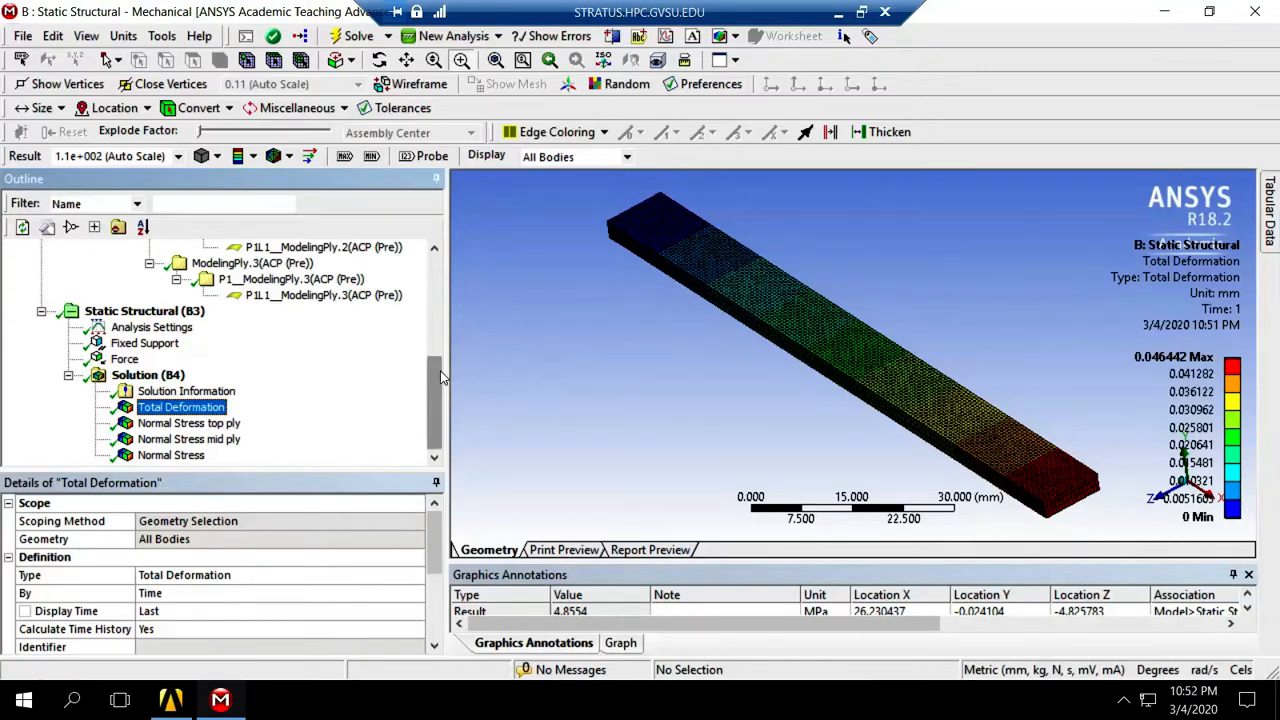
# - Set the coordinate system of Normal Stress top ply to Fiber Coordinate System, keeping the X Axis orientation
pyautogui.click(222, 425)
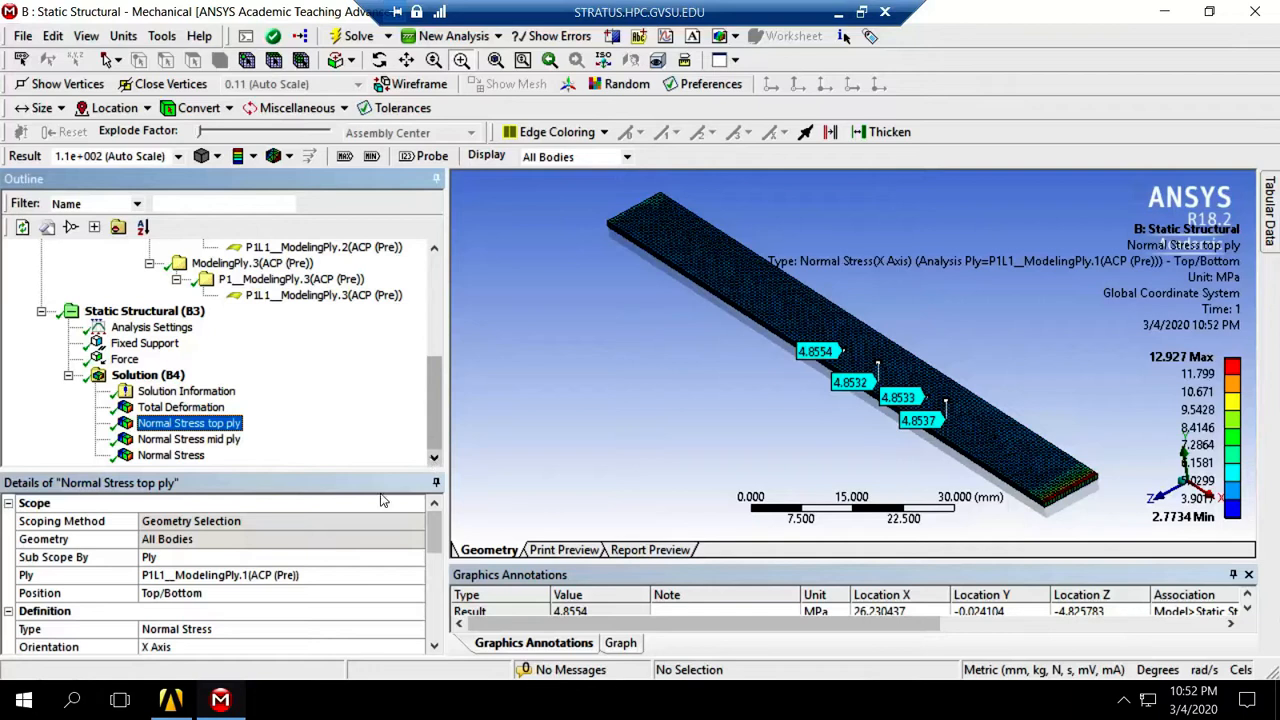
pyautogui.moveTo(437, 543); pyautogui.dragTo(437, 574)
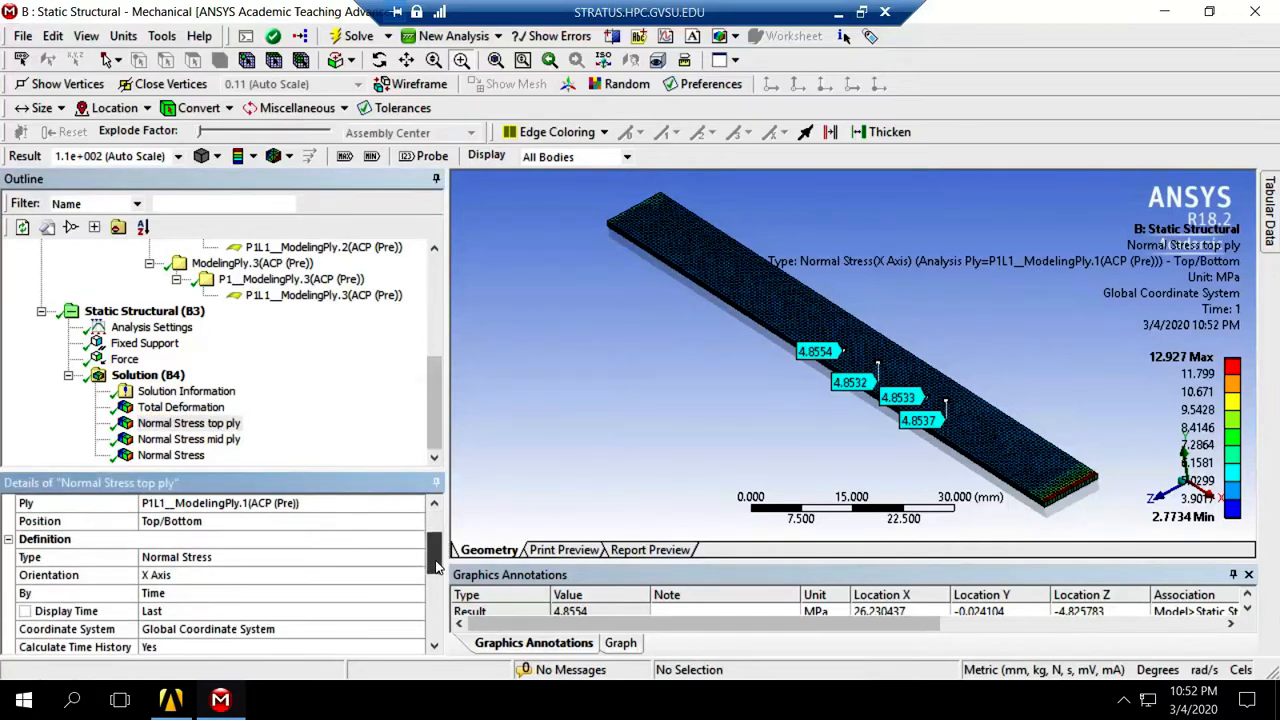
pyautogui.click(330, 575)
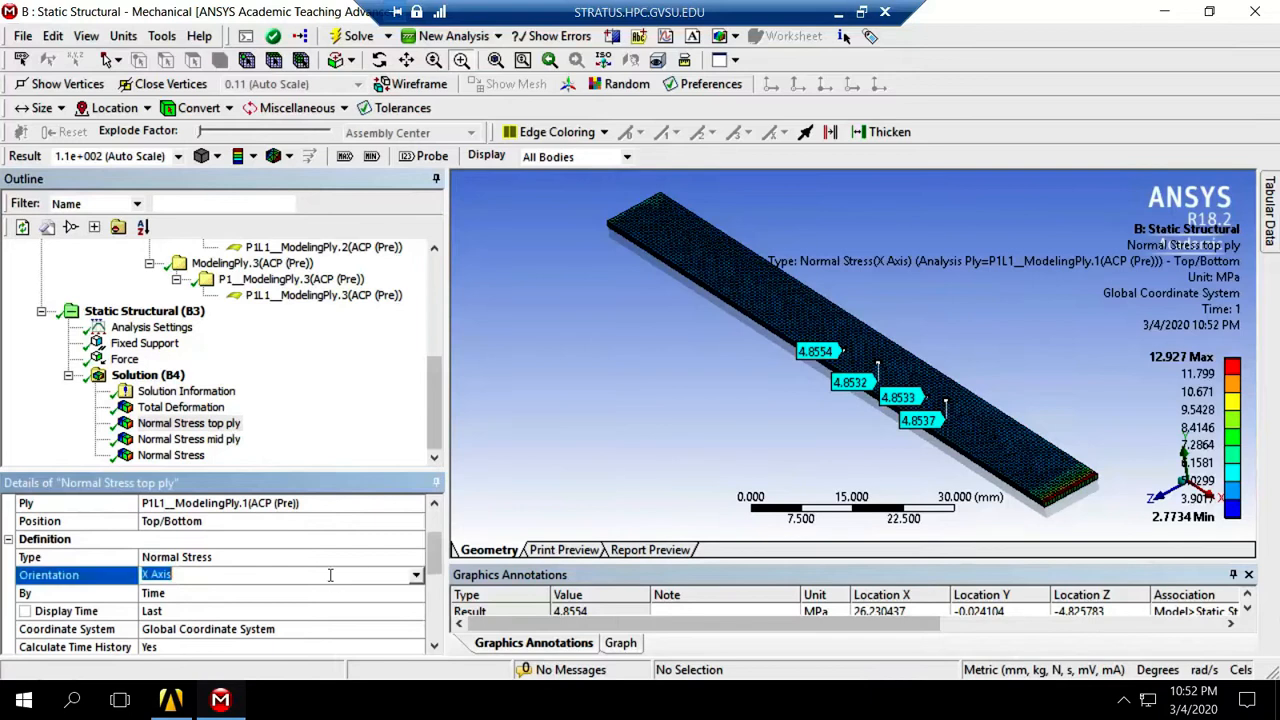
pyautogui.click(415, 576)
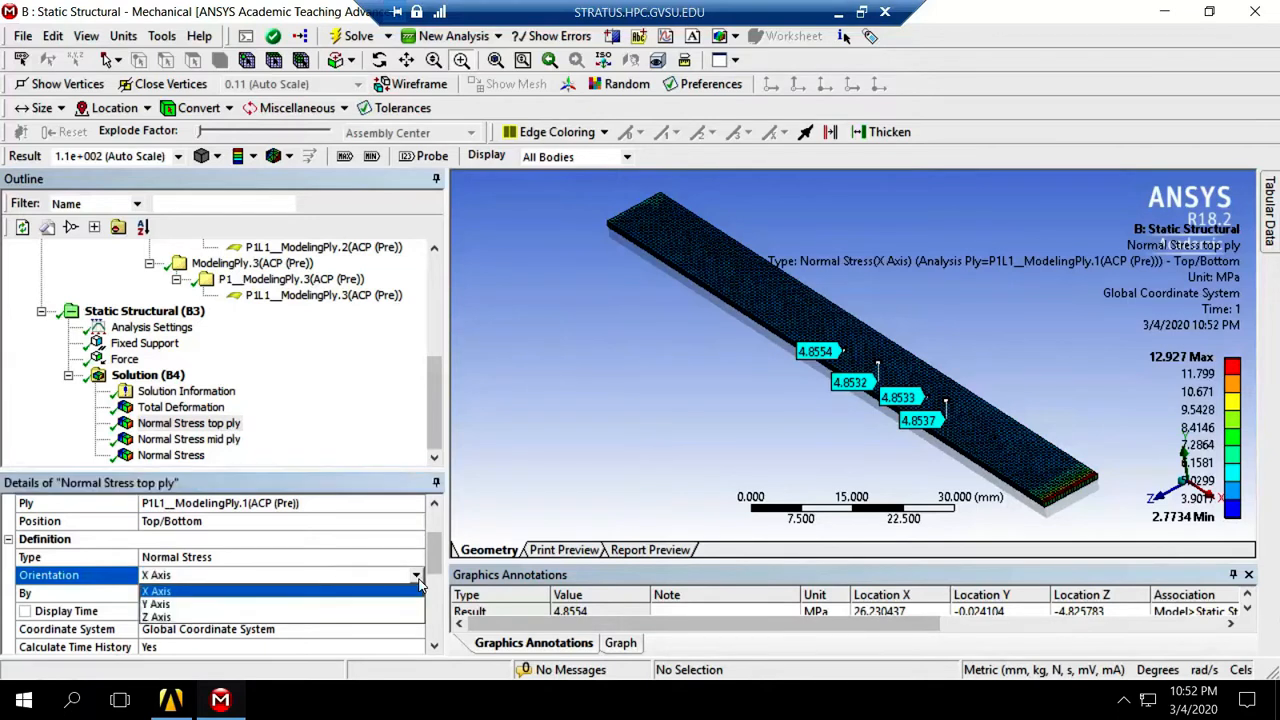
pyautogui.click(530, 476)
pyautogui.click(403, 630)
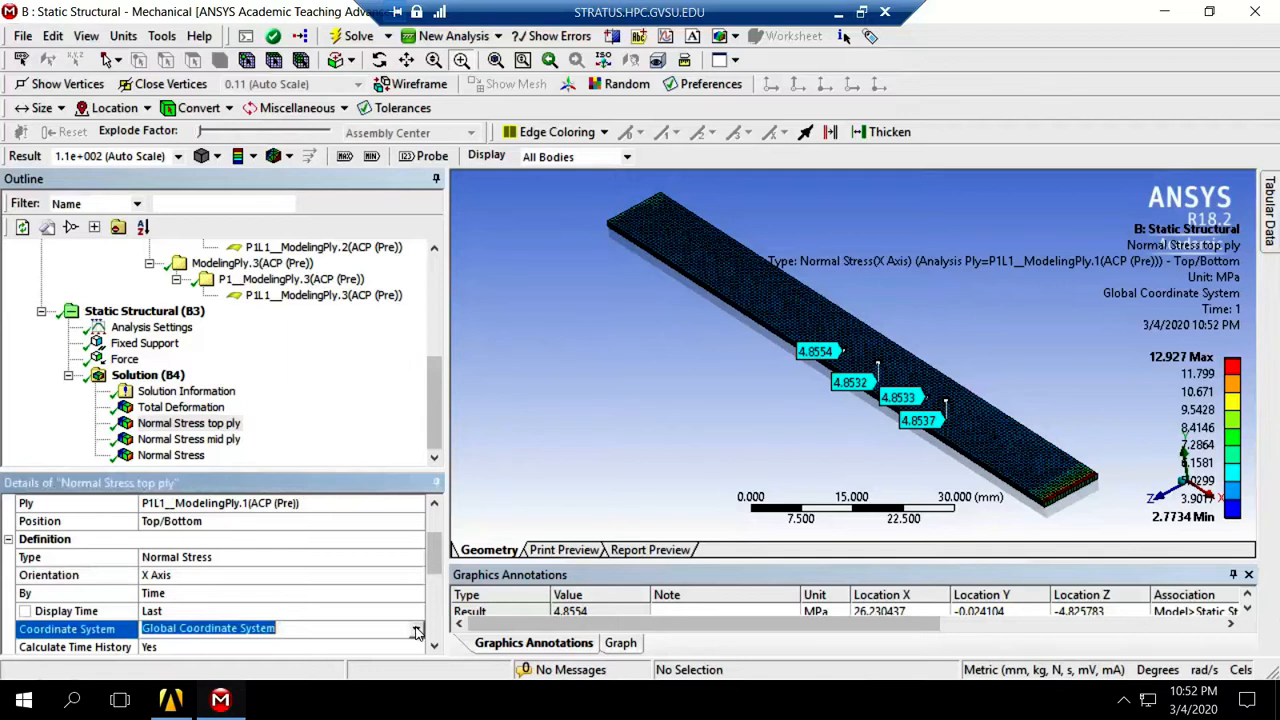
pyautogui.click(416, 630)
pyautogui.click(200, 659)
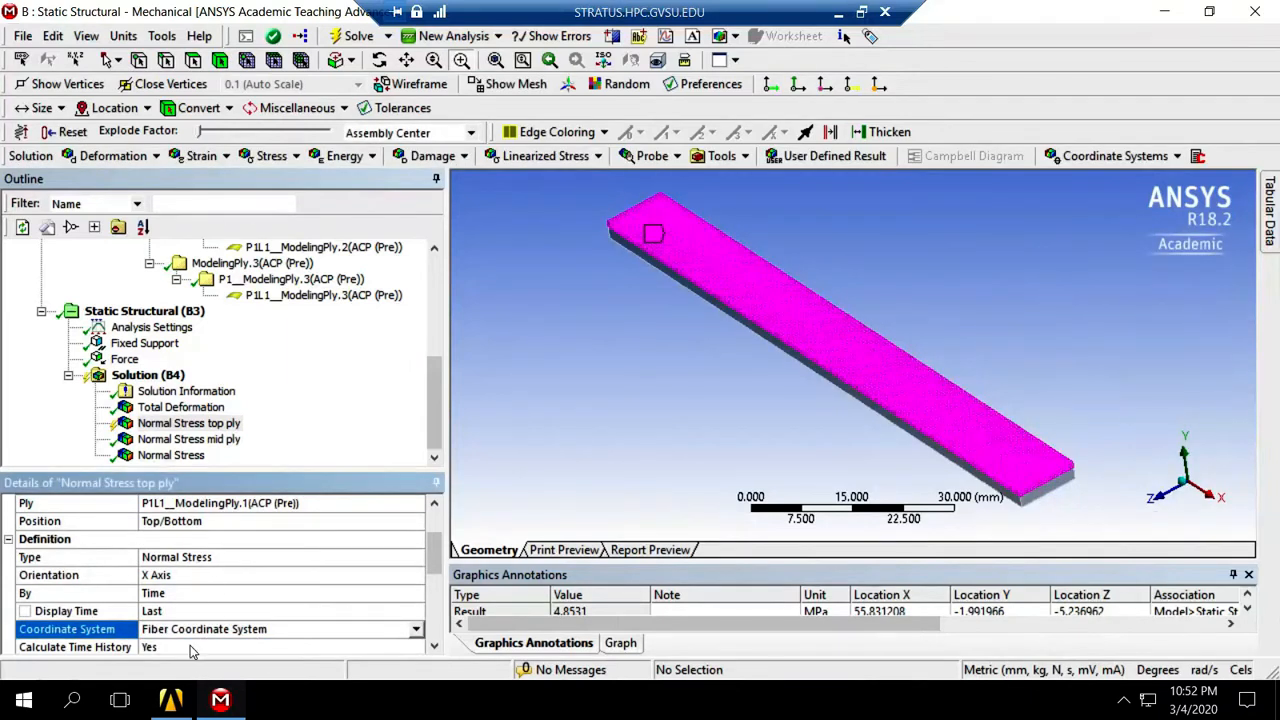
# - Evaluate all results and probe the top ply's X-axis normal stress in fiber coordinates at one interior point
pyautogui.click(200, 428)
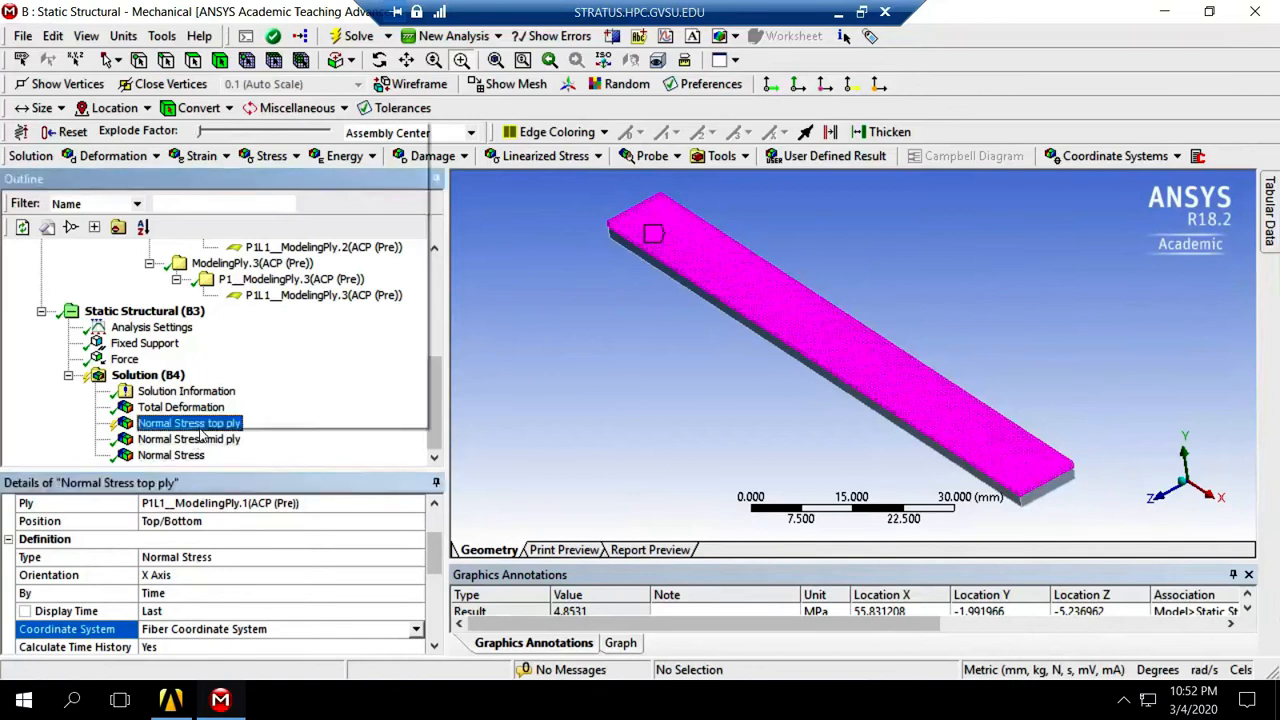
pyautogui.rightClick(201, 433)
pyautogui.click(312, 160)
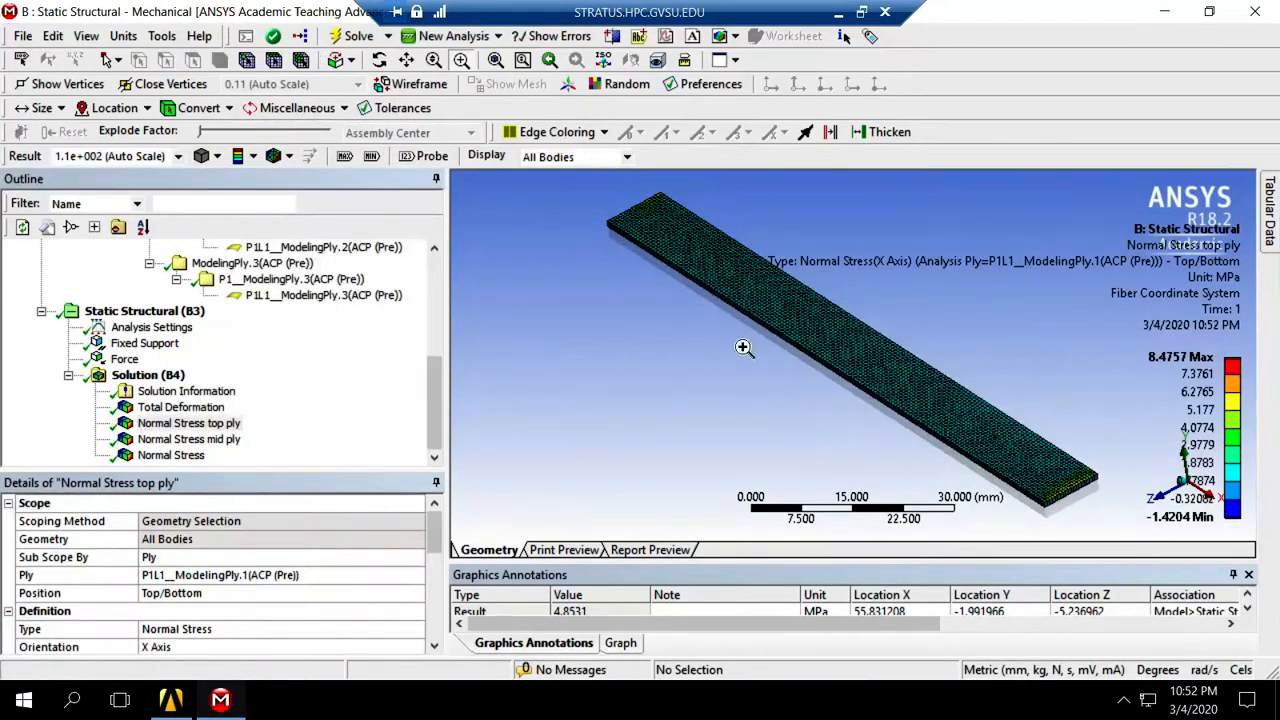
pyautogui.click(438, 157)
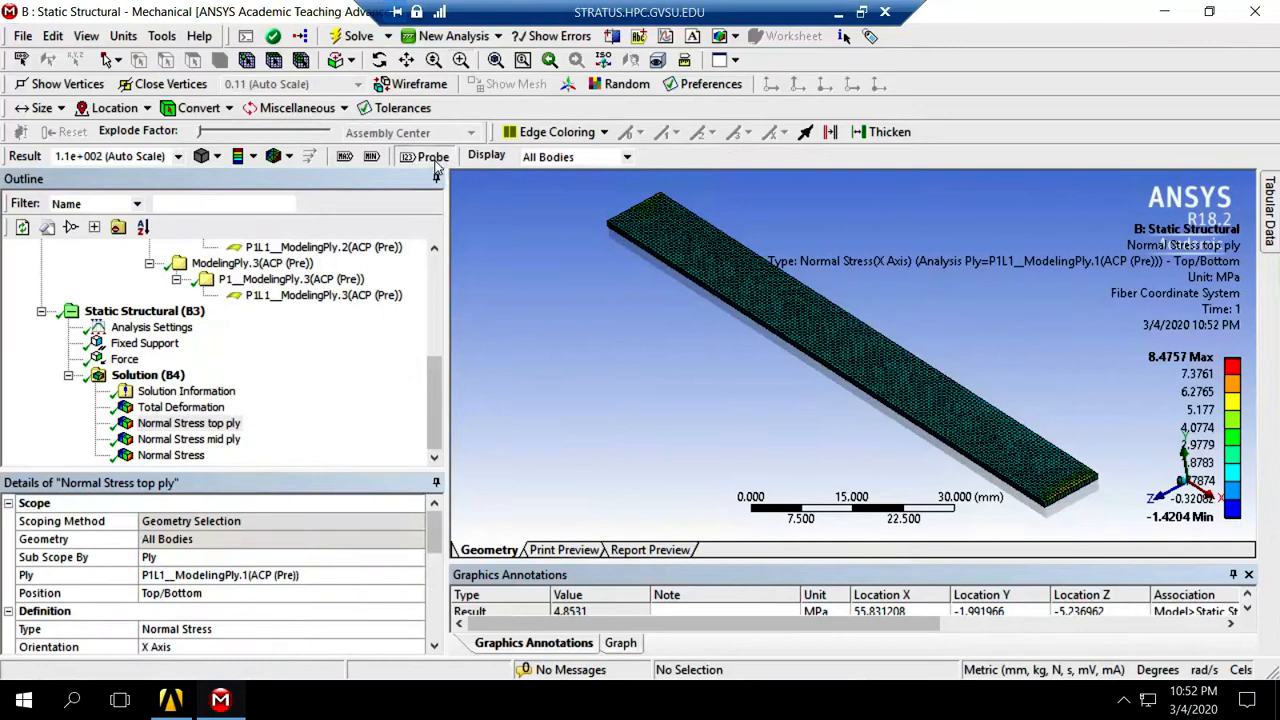
pyautogui.click(897, 388)
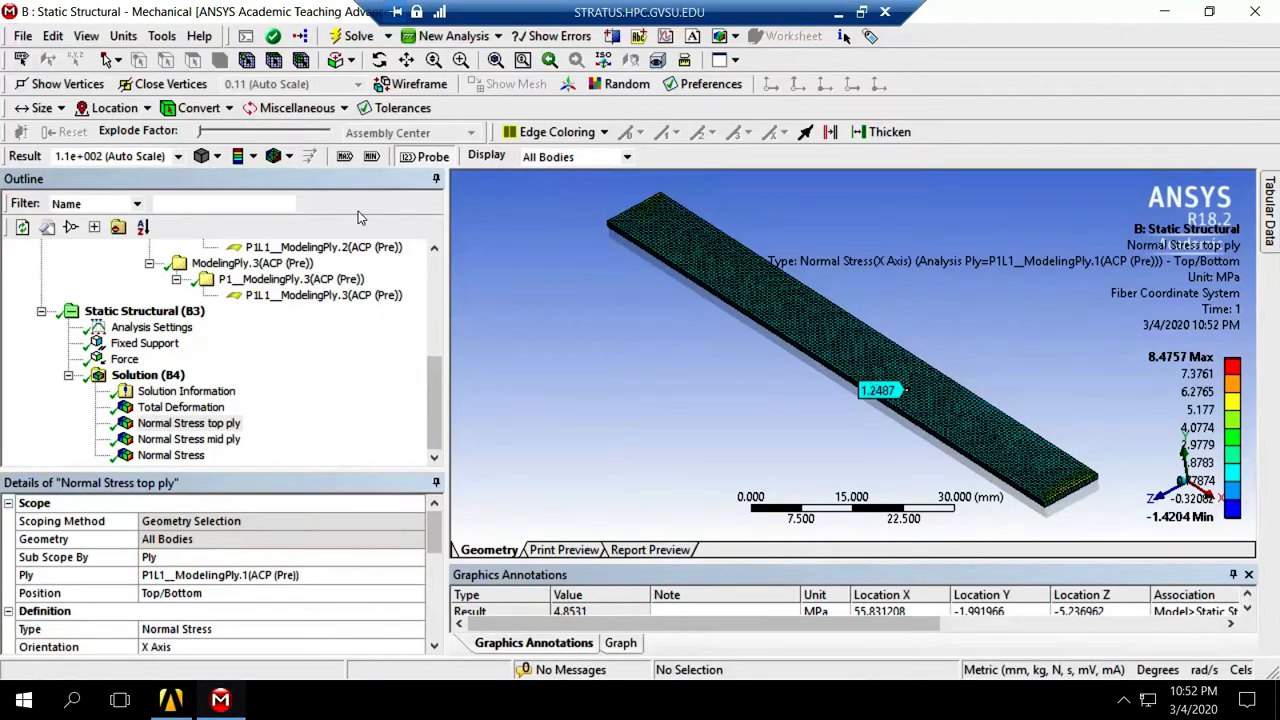
# - Set the orientation of Normal Stress top ply to Y Axis and evaluate all results
pyautogui.click(263, 647)
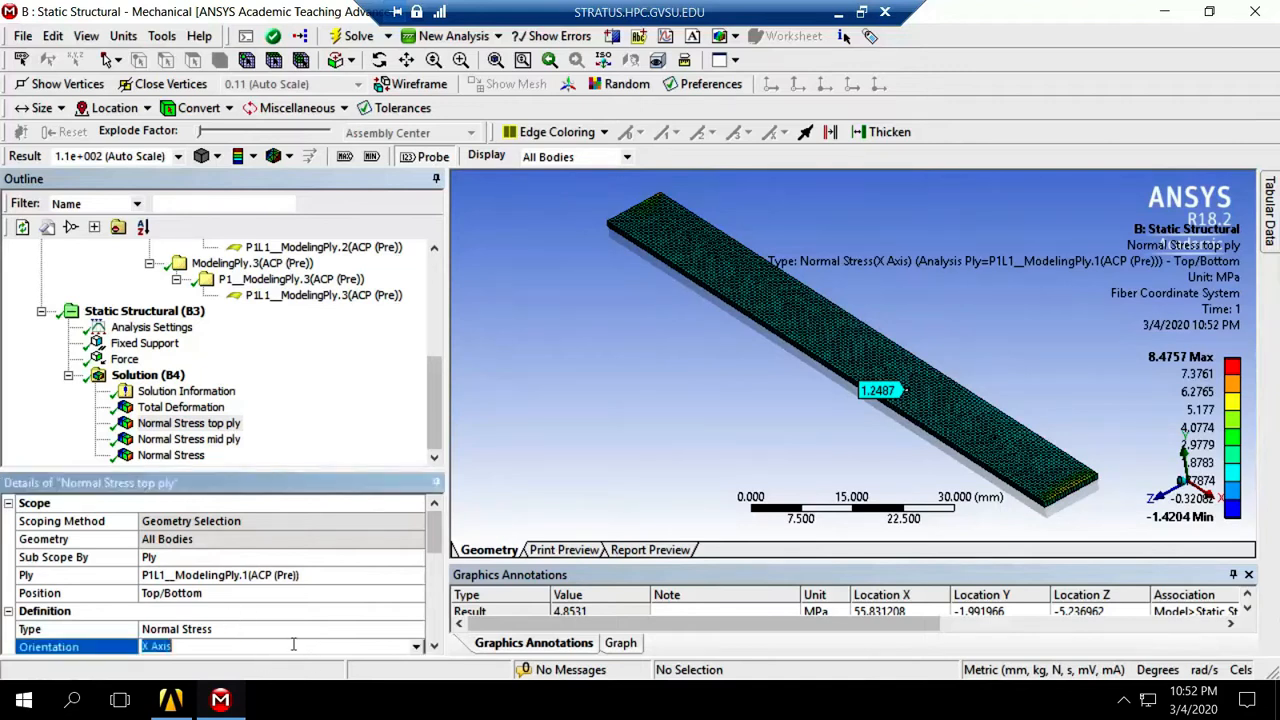
pyautogui.click(417, 647)
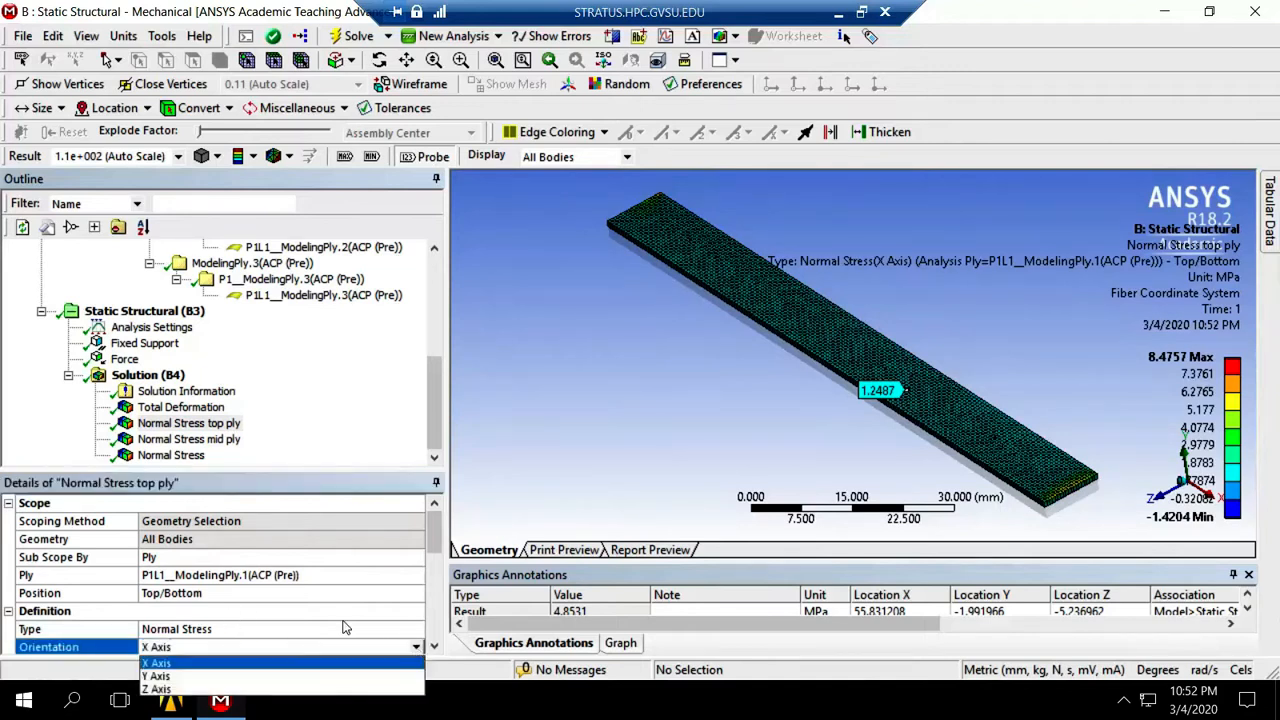
pyautogui.click(213, 680)
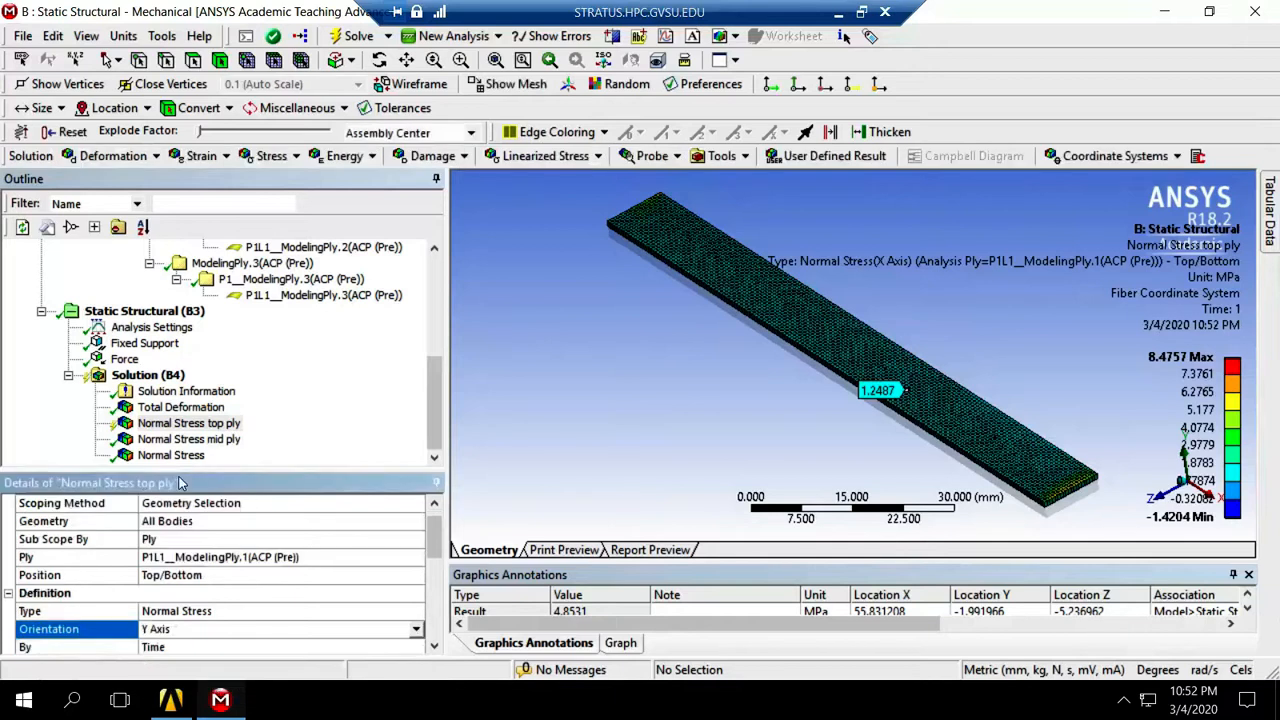
pyautogui.rightClick(165, 430)
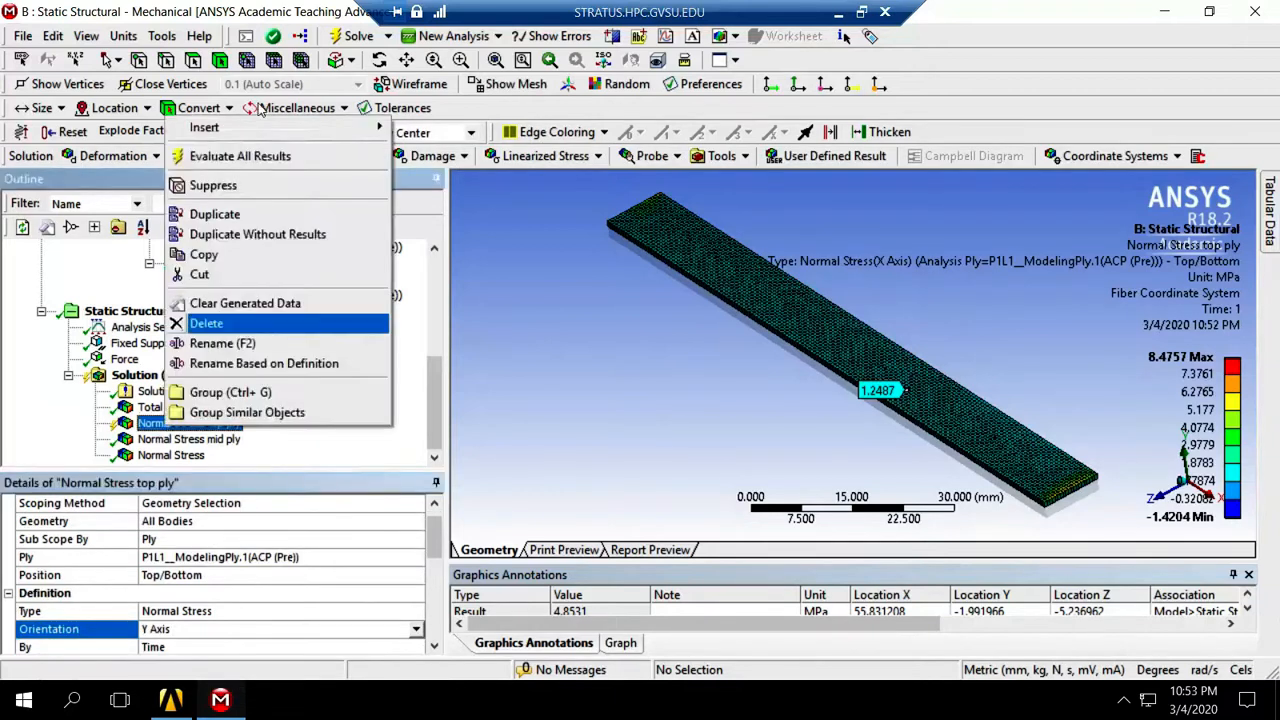
pyautogui.click(215, 157)
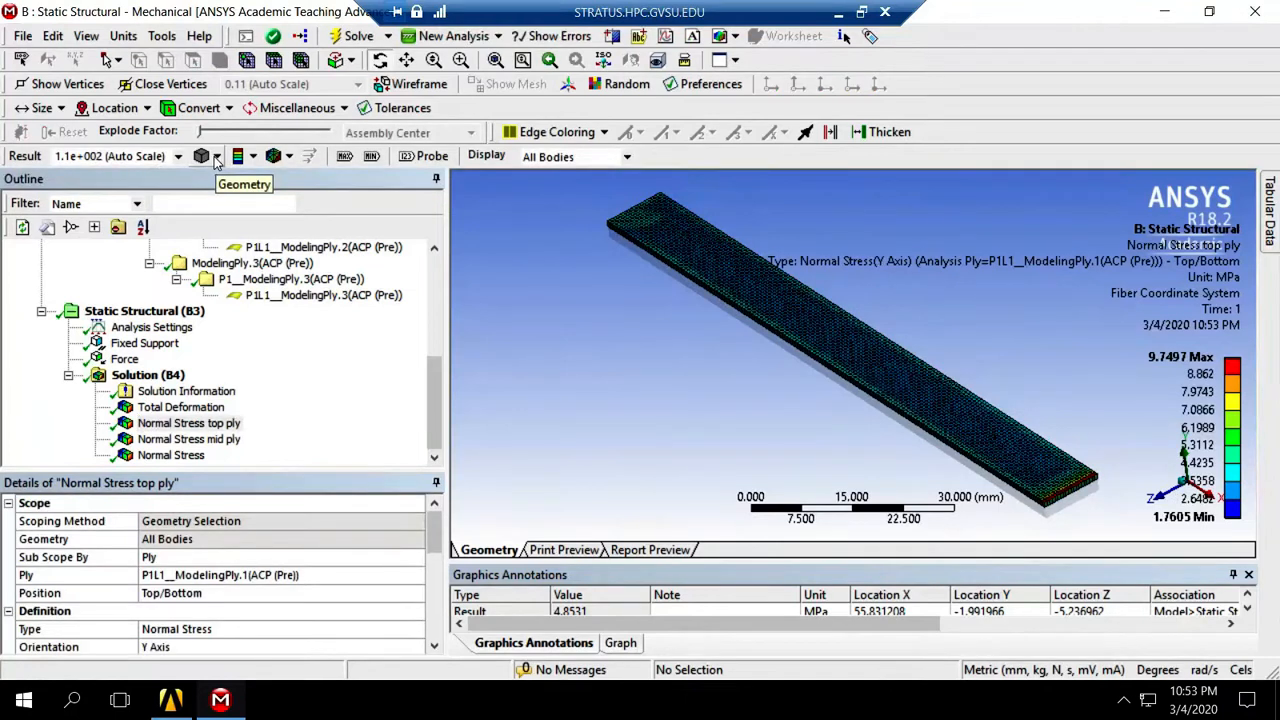
# - Probe the top ply's Y-axis normal stress in fiber coordinates at two interior points of the beam
pyautogui.click(426, 156)
pyautogui.click(921, 398)
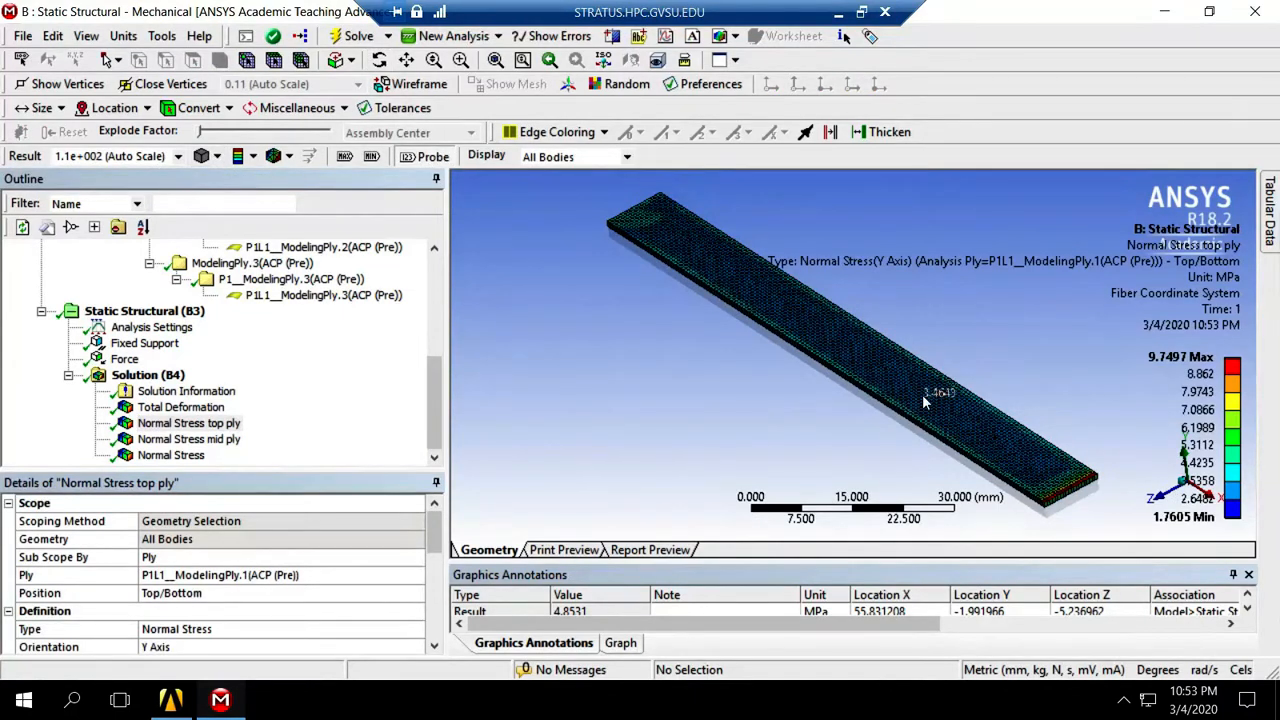
pyautogui.click(864, 359)
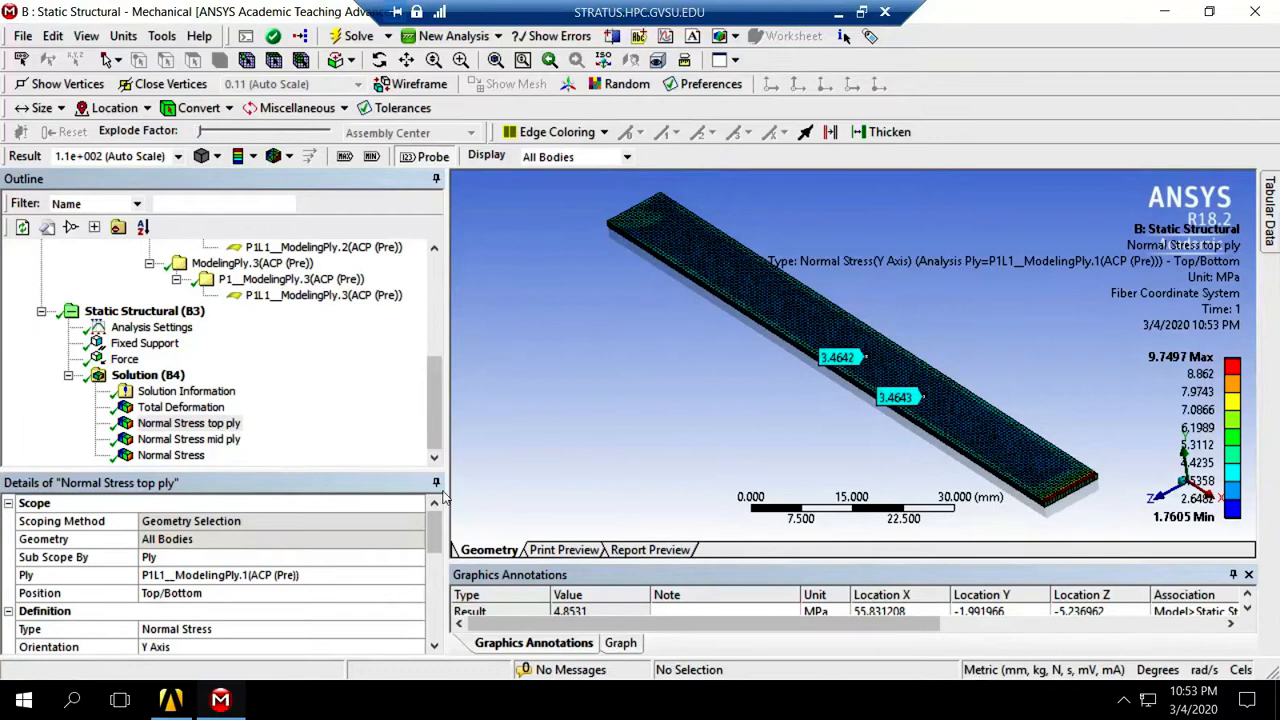
# - Set the orientation of Normal Stress top ply to Z Axis and evaluate all results
pyautogui.click(243, 648)
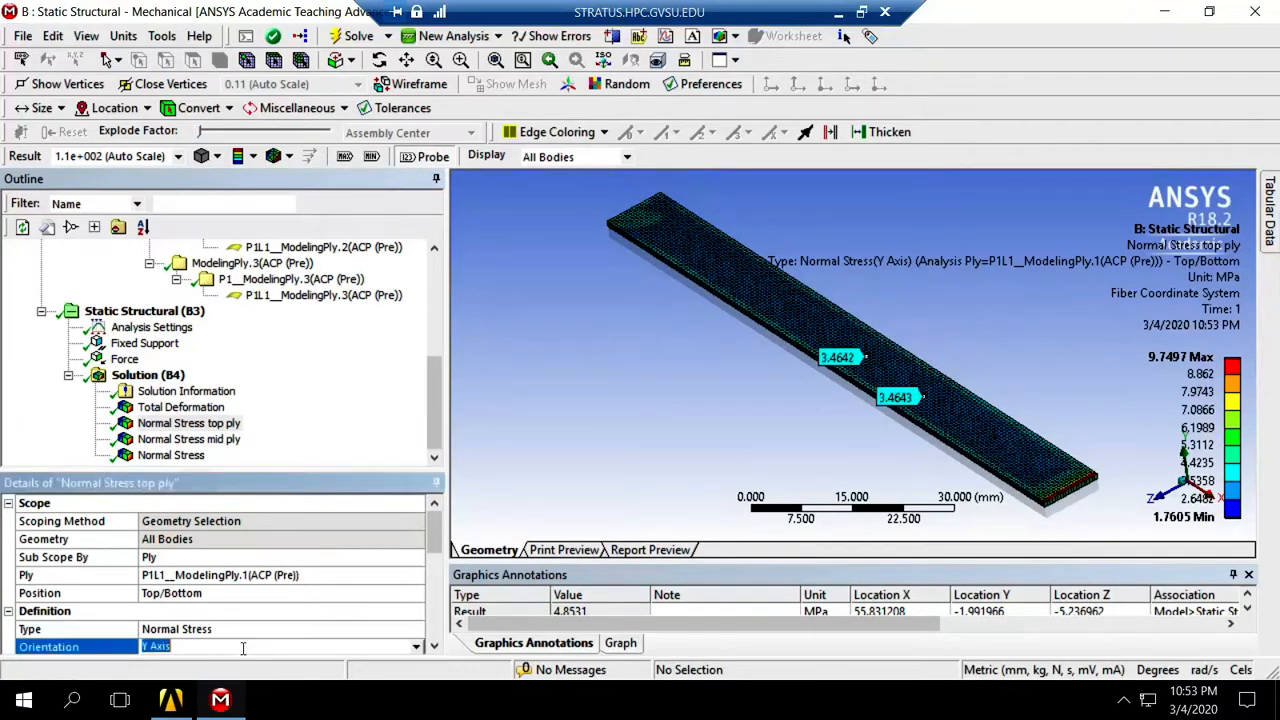
pyautogui.click(416, 646)
pyautogui.click(200, 689)
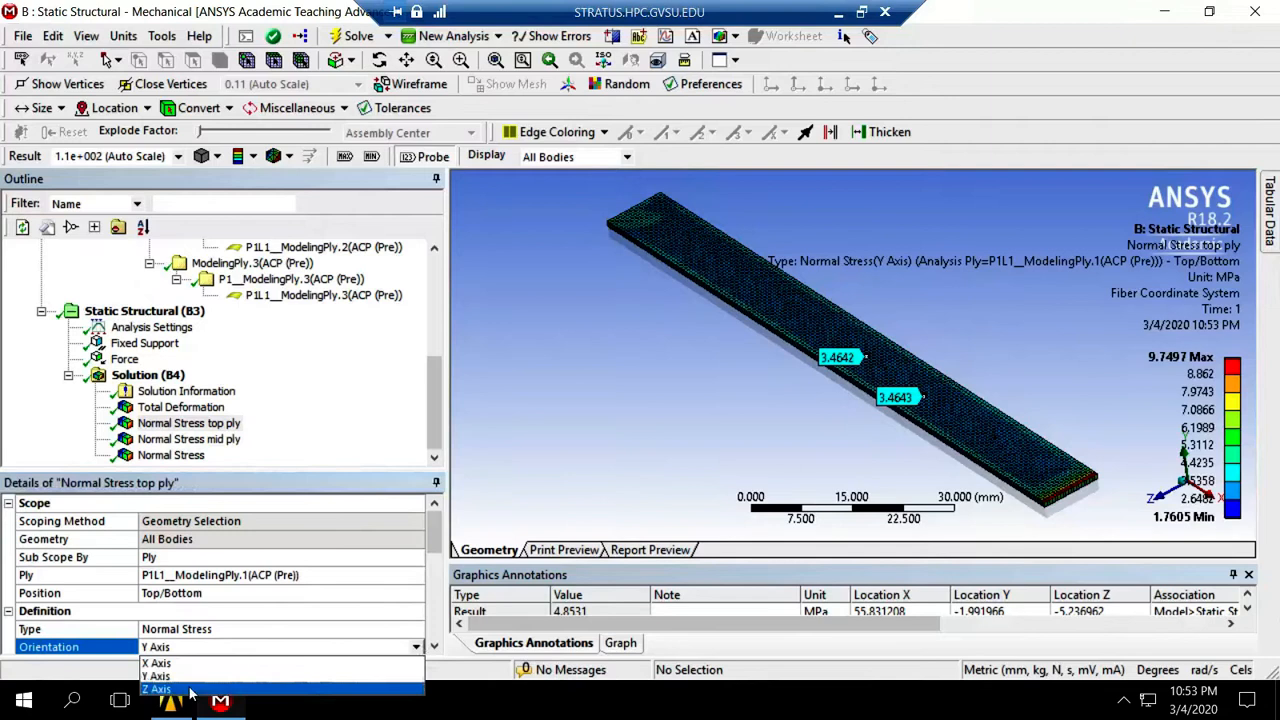
pyautogui.rightClick(186, 423)
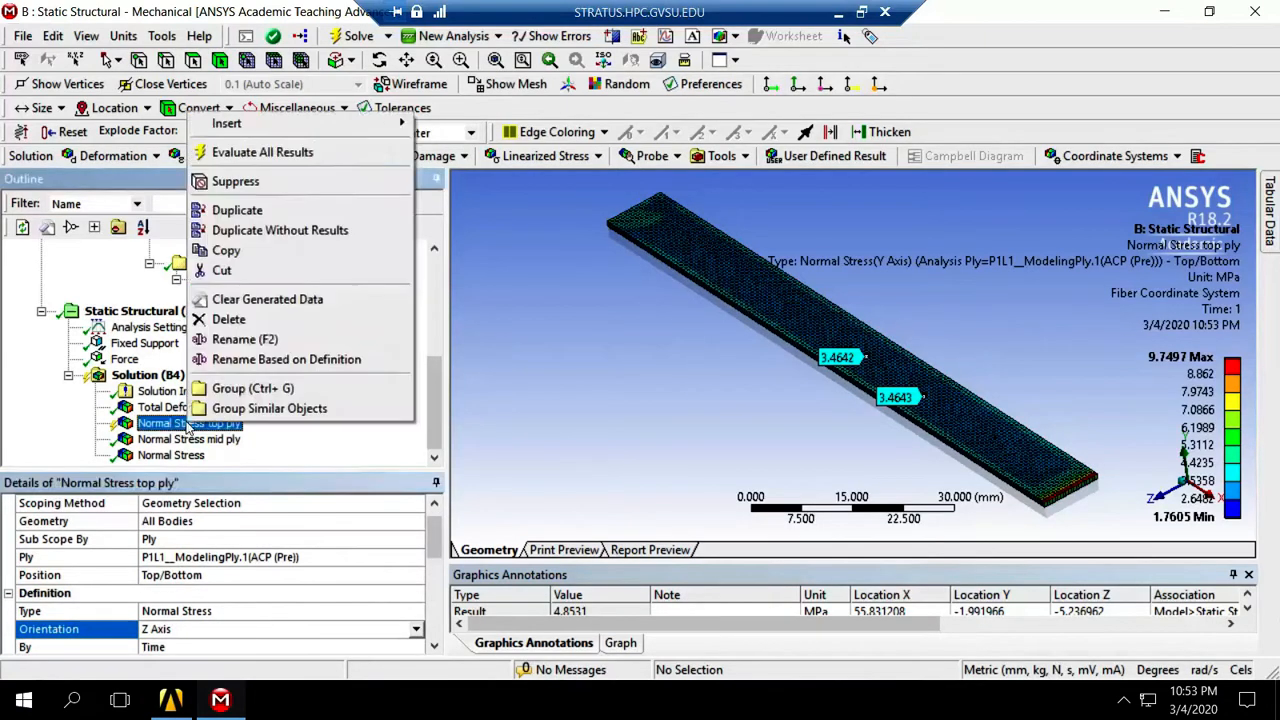
pyautogui.click(229, 158)
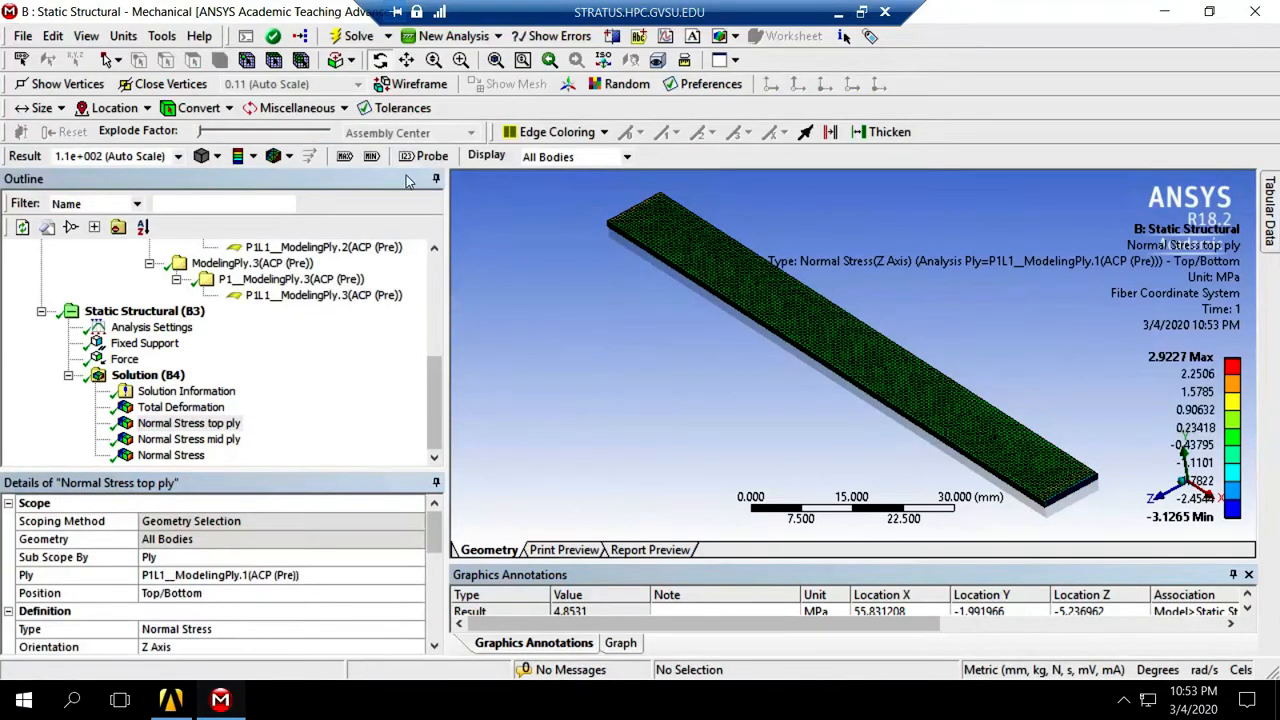
# - Probe the top ply's Z-axis normal stress in fiber coordinates at two interior points and review the result's details
pyautogui.click(428, 156)
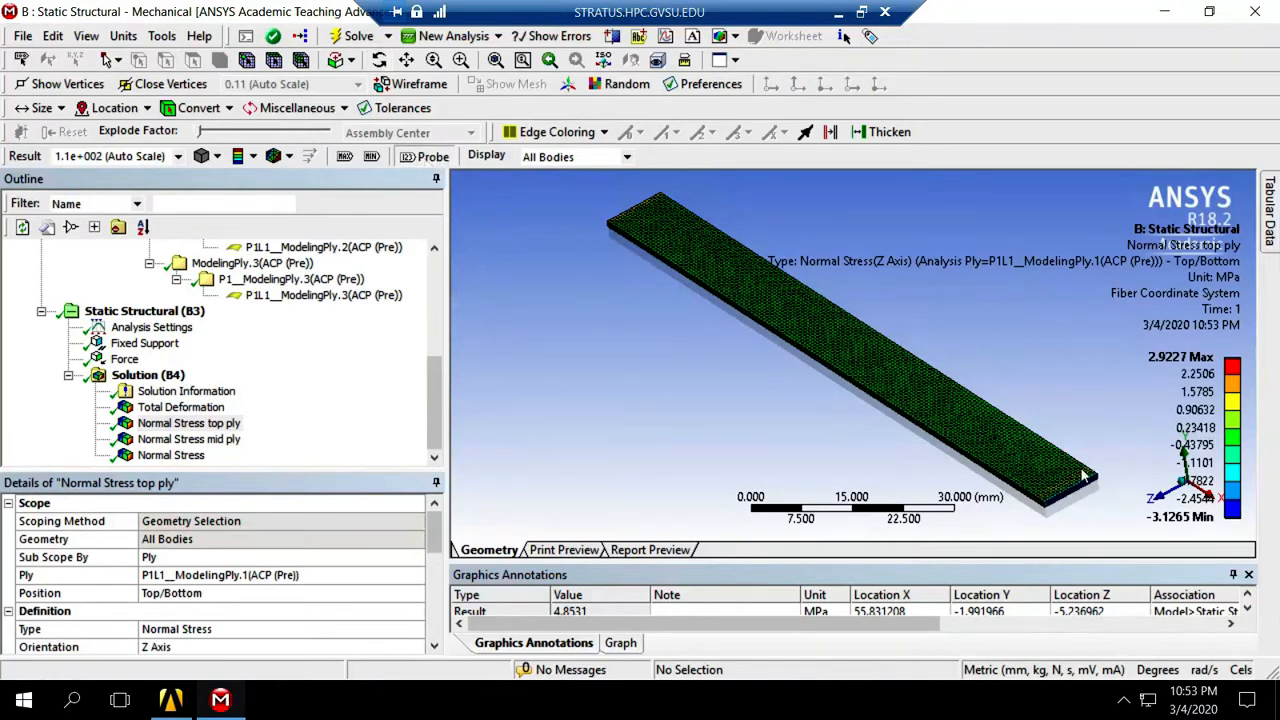
pyautogui.click(956, 416)
pyautogui.click(874, 364)
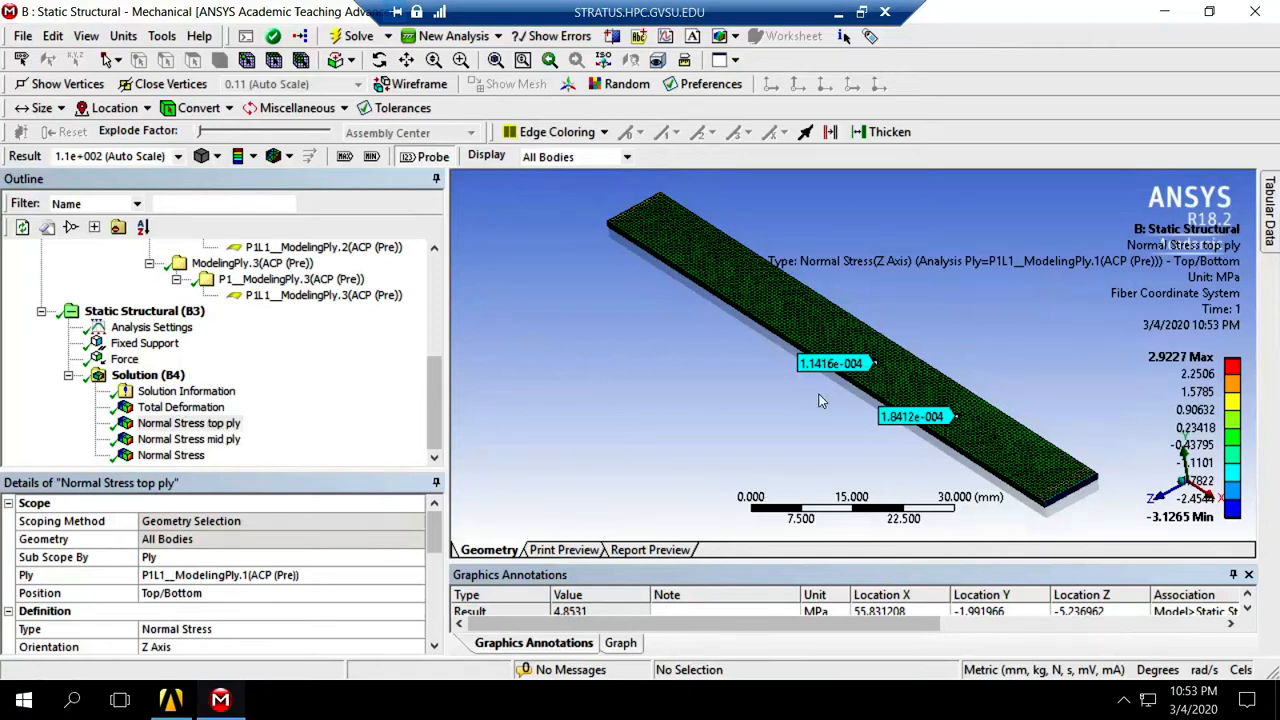
pyautogui.click(189, 429)
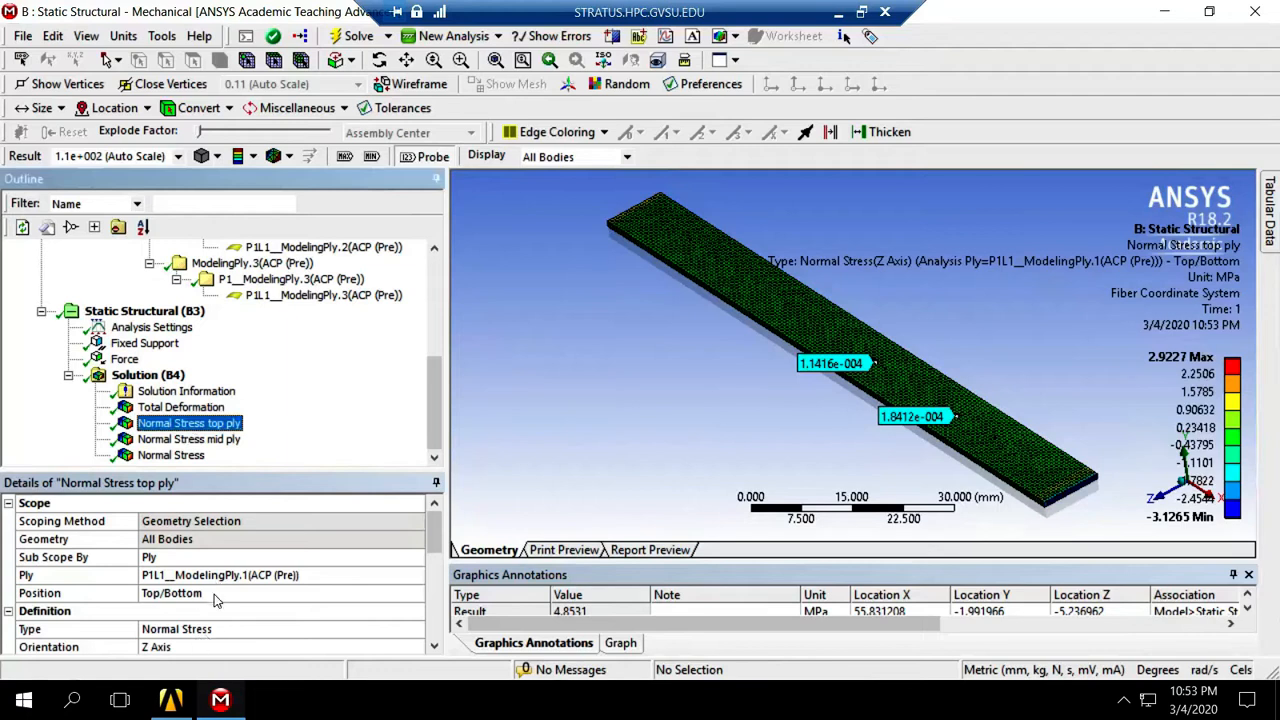
# - Set the coordinate system of Normal Stress mid ply to Fiber Coordinate System
pyautogui.click(192, 441)
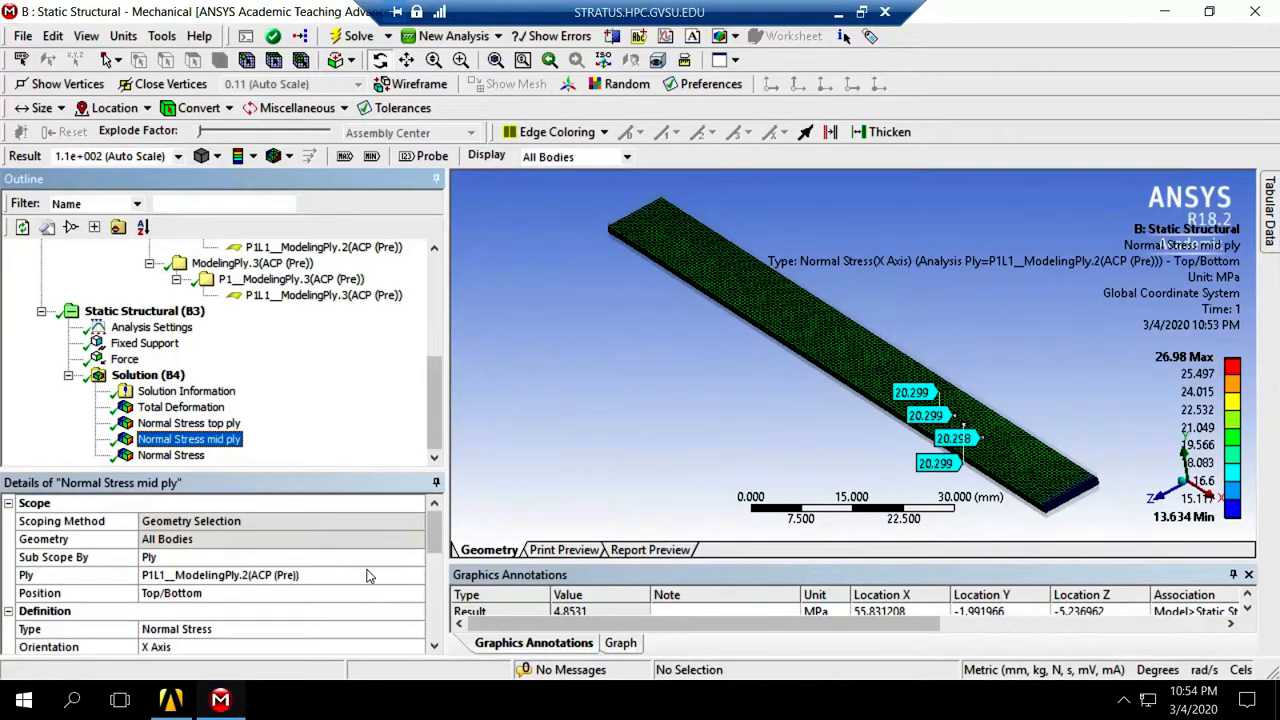
pyautogui.moveTo(438, 527); pyautogui.dragTo(441, 561)
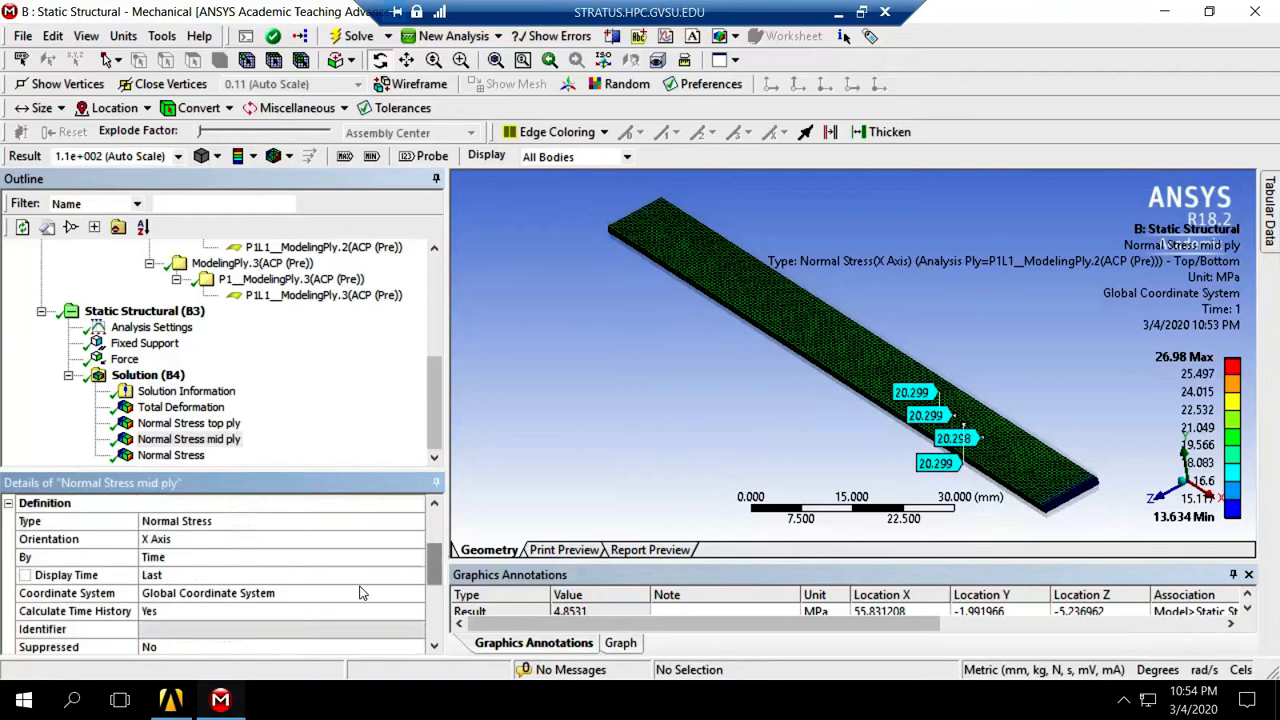
pyautogui.click(359, 593)
pyautogui.click(416, 593)
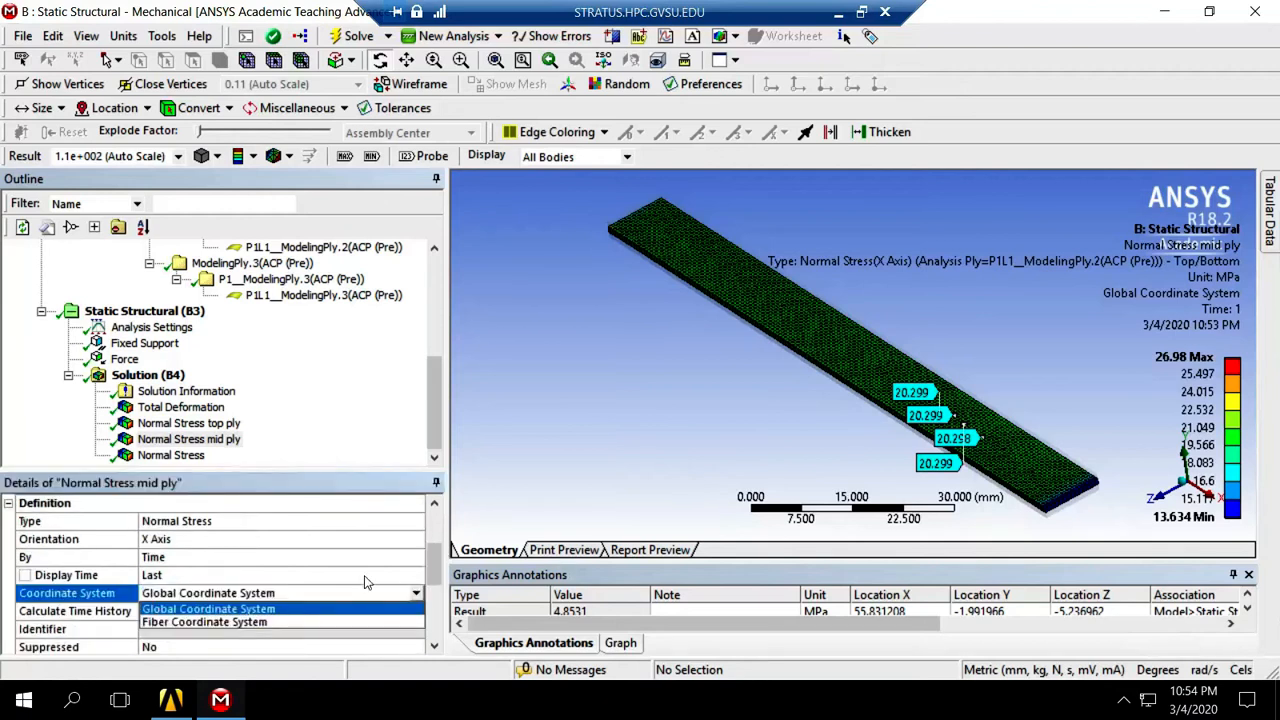
pyautogui.click(285, 621)
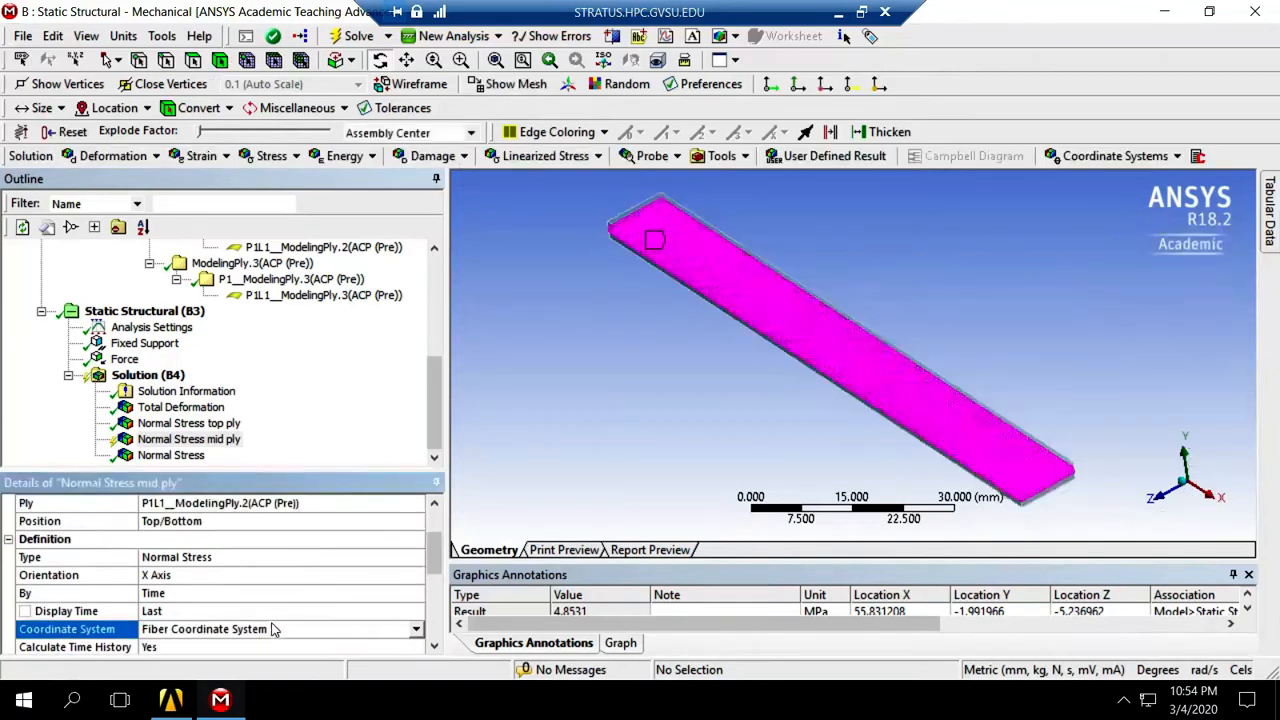
# - Evaluate all results and probe the mid ply's X-axis normal stress in fiber coordinates at three interior points of the beam
pyautogui.rightClick(195, 439)
pyautogui.click(313, 175)
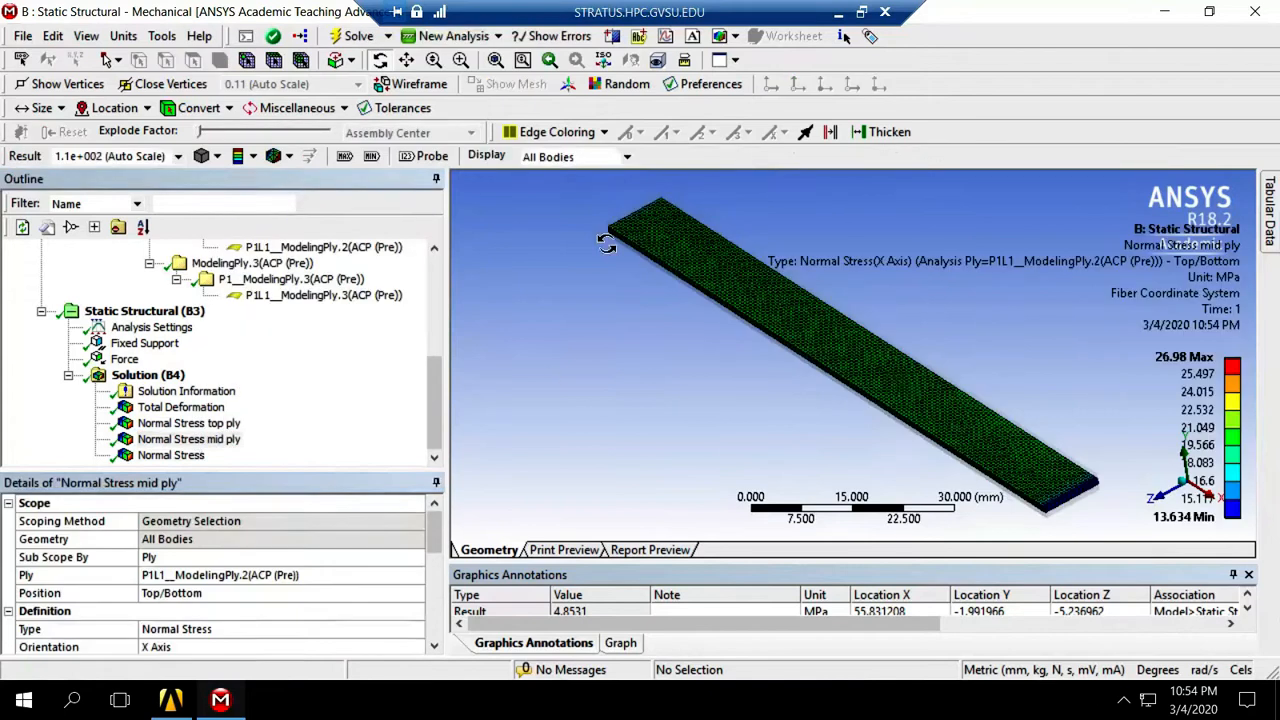
pyautogui.click(428, 156)
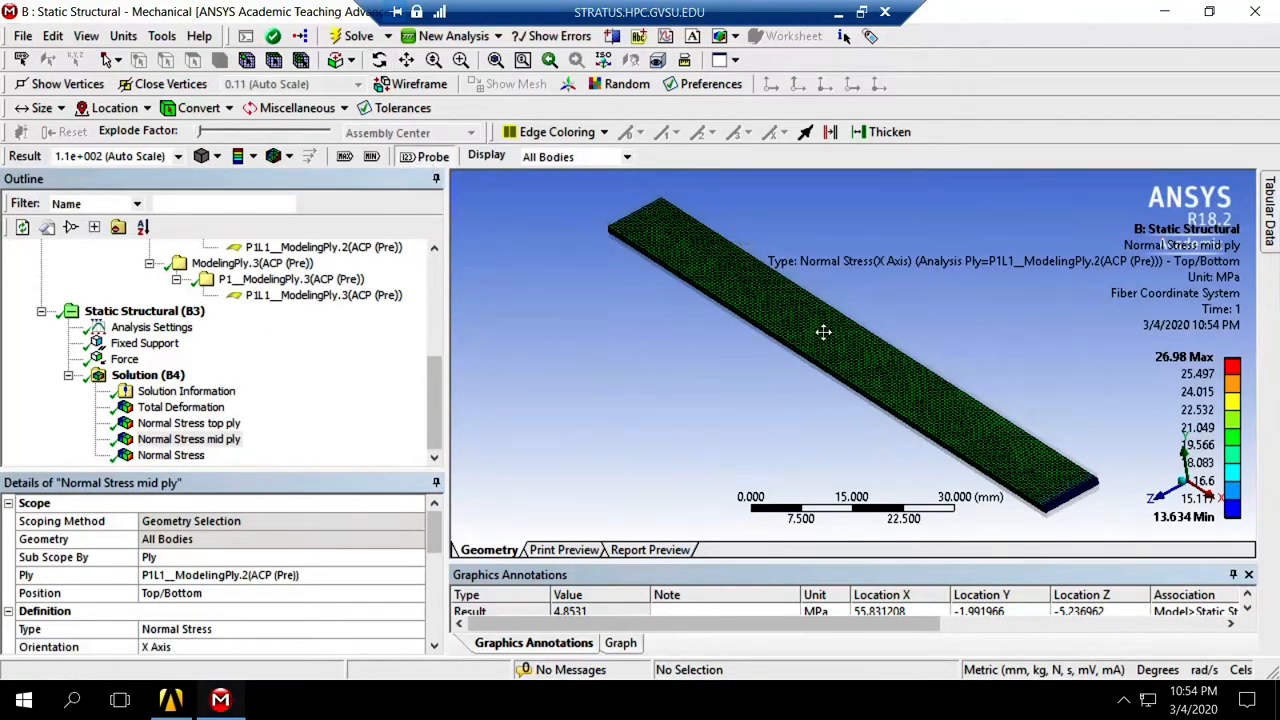
pyautogui.click(940, 396)
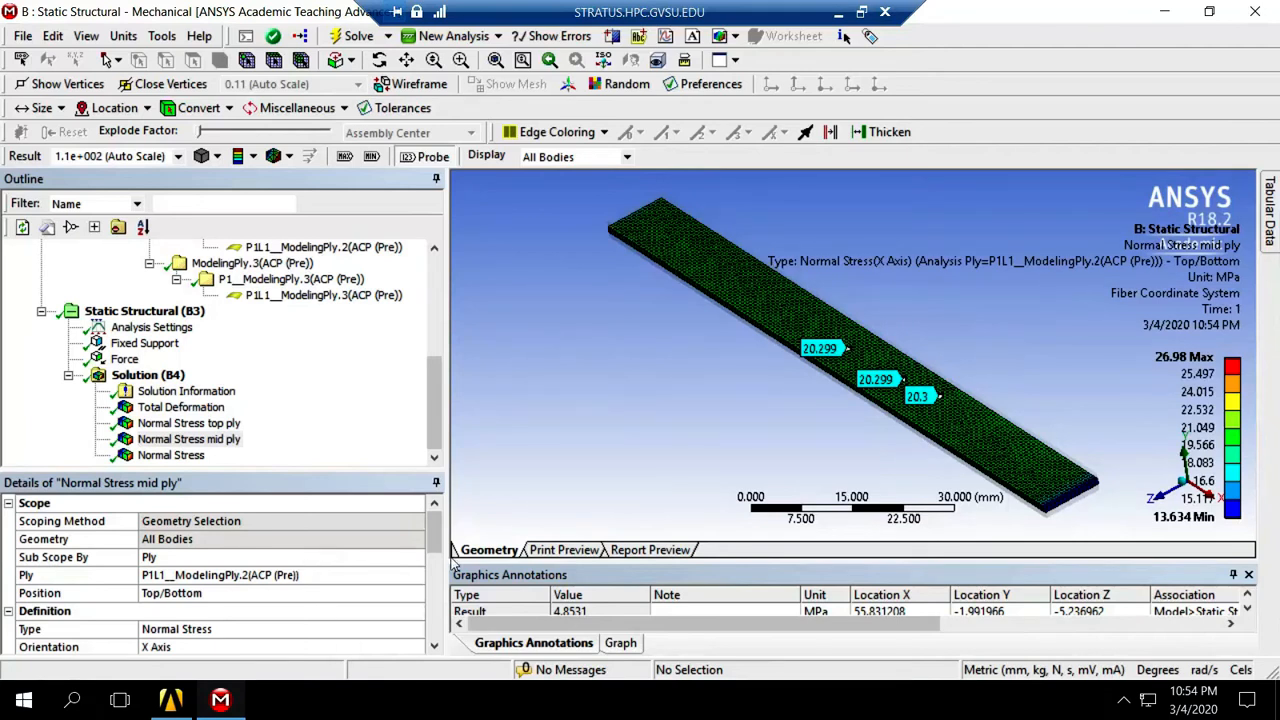
# - Set the orientation of Normal Stress mid ply to Y Axis and evaluate all results
pyautogui.moveTo(439, 528); pyautogui.dragTo(443, 558)
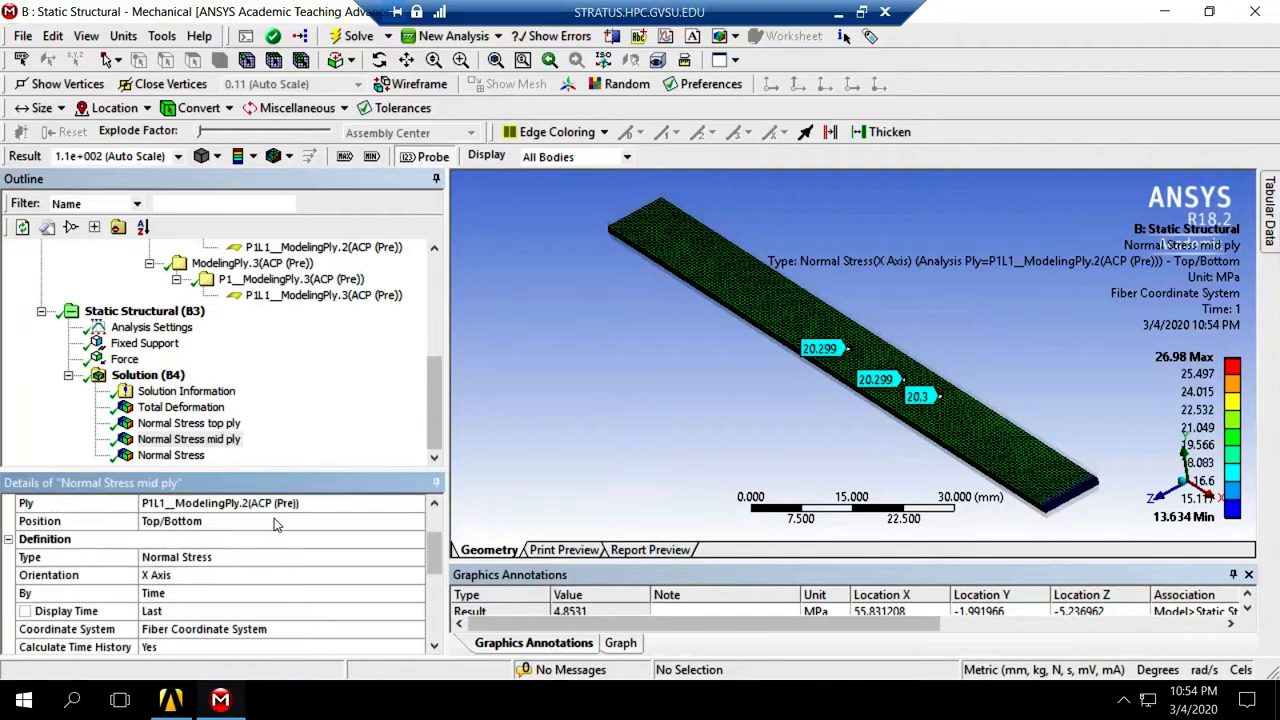
pyautogui.click(245, 576)
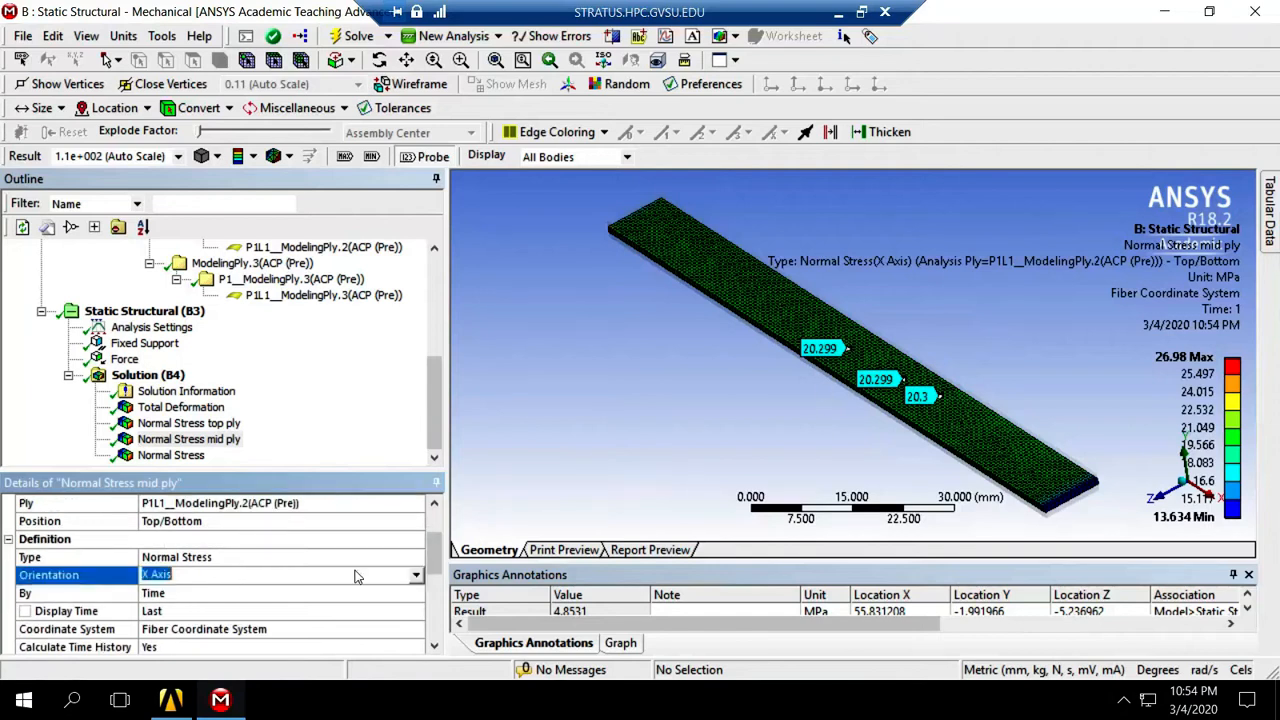
pyautogui.click(416, 576)
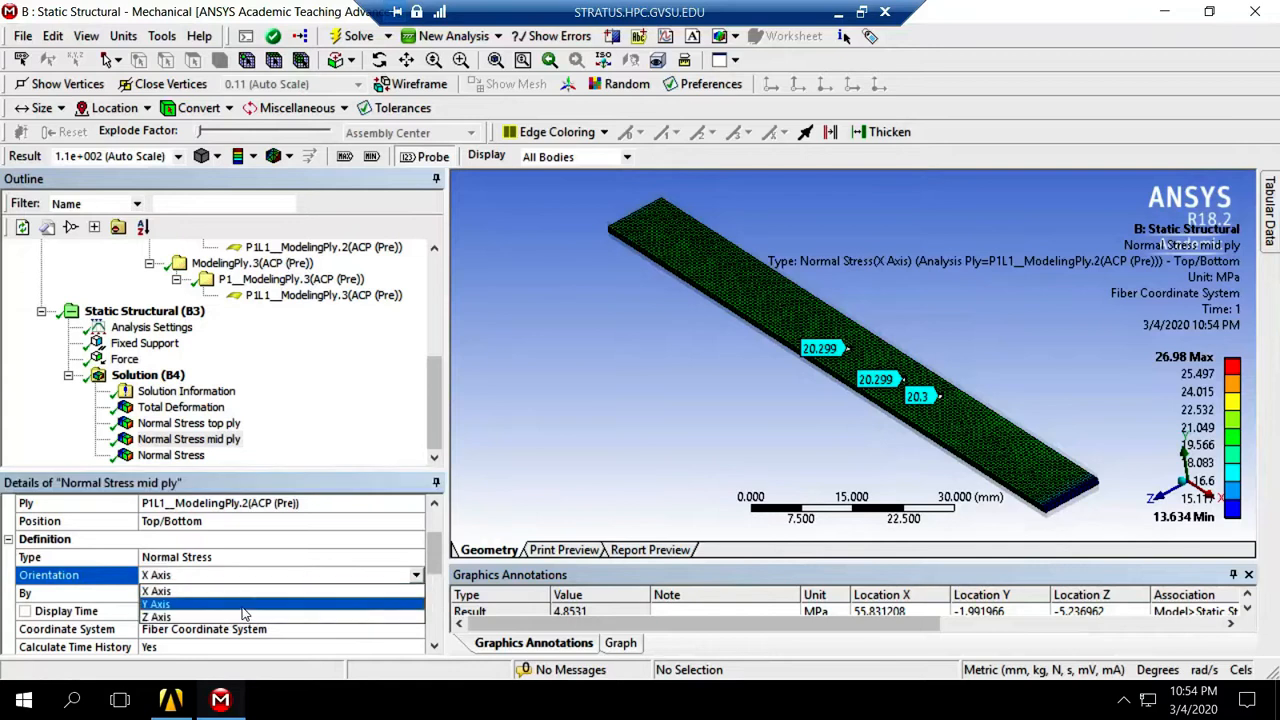
pyautogui.click(211, 607)
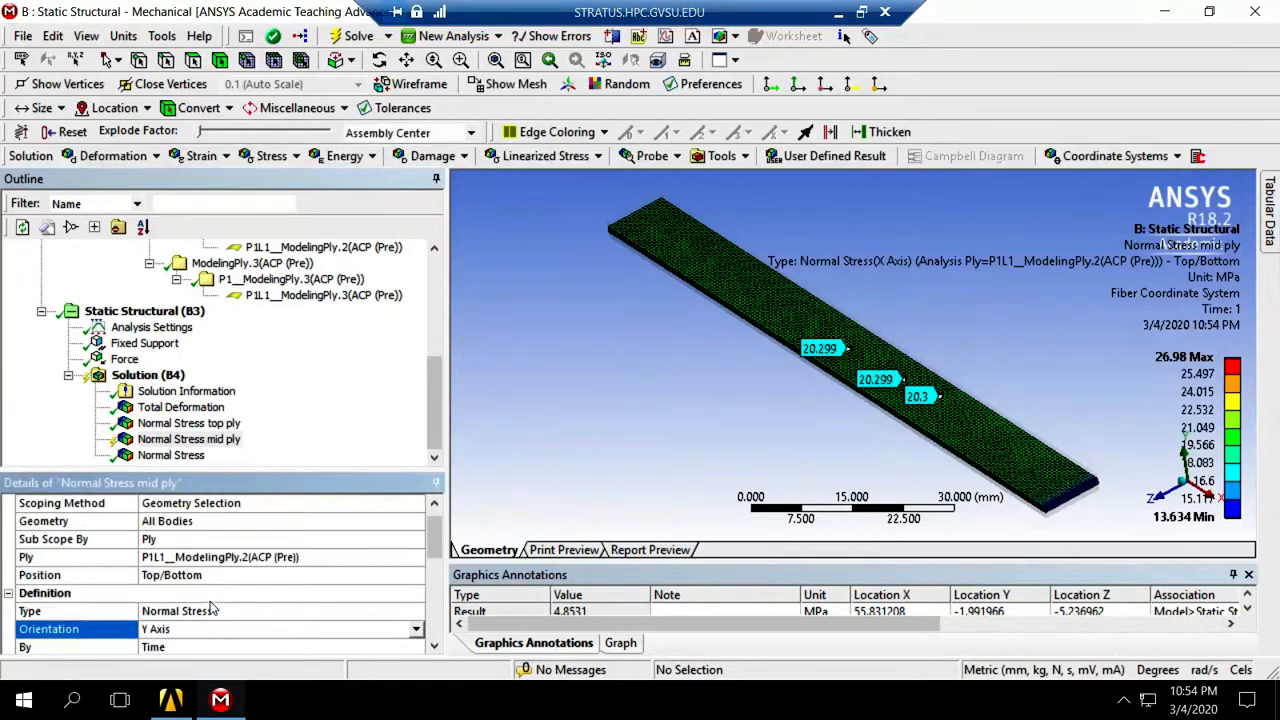
pyautogui.rightClick(175, 443)
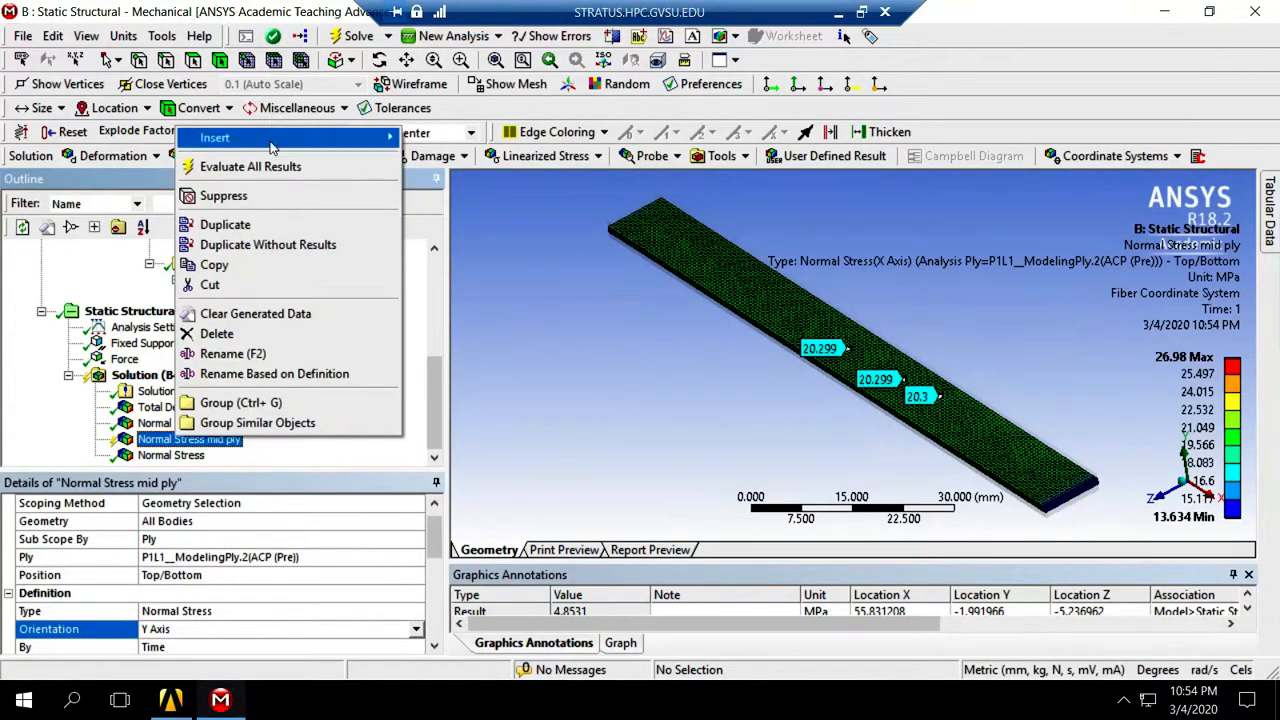
pyautogui.click(252, 167)
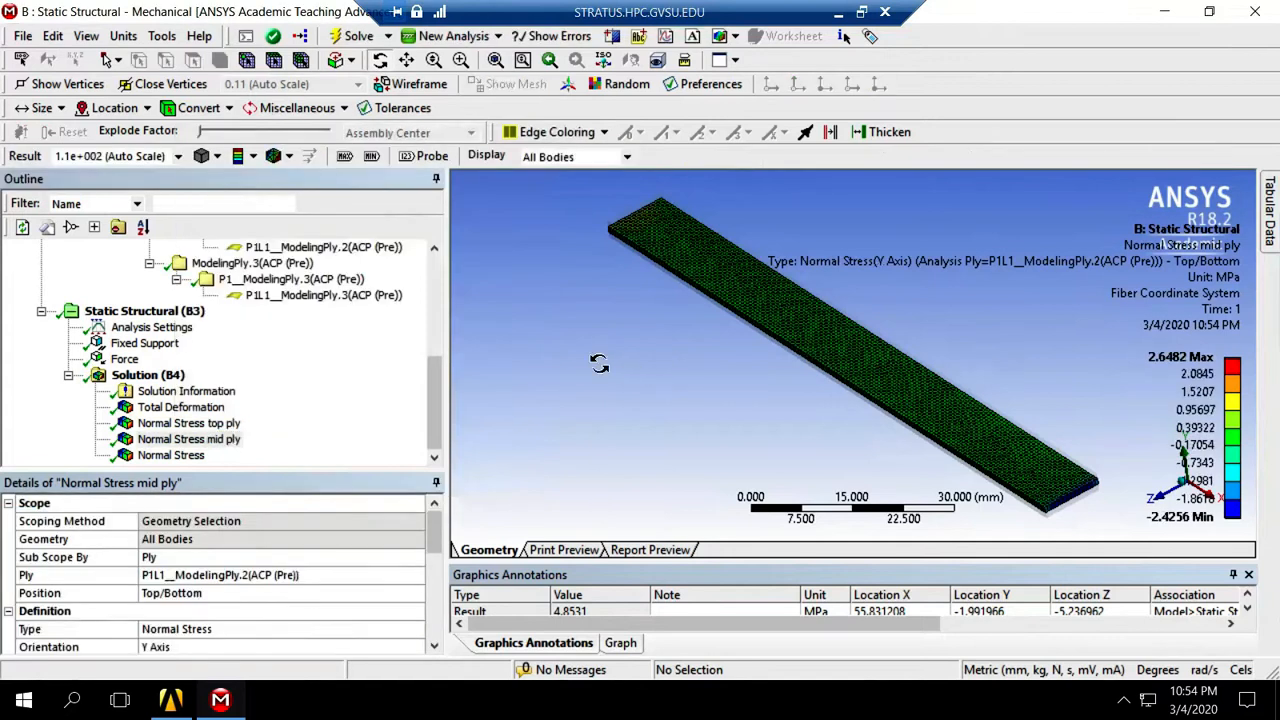
# - Probe the mid ply's Y-axis normal stress in fiber coordinates at two interior points of the beam
pyautogui.click(428, 156)
pyautogui.click(846, 348)
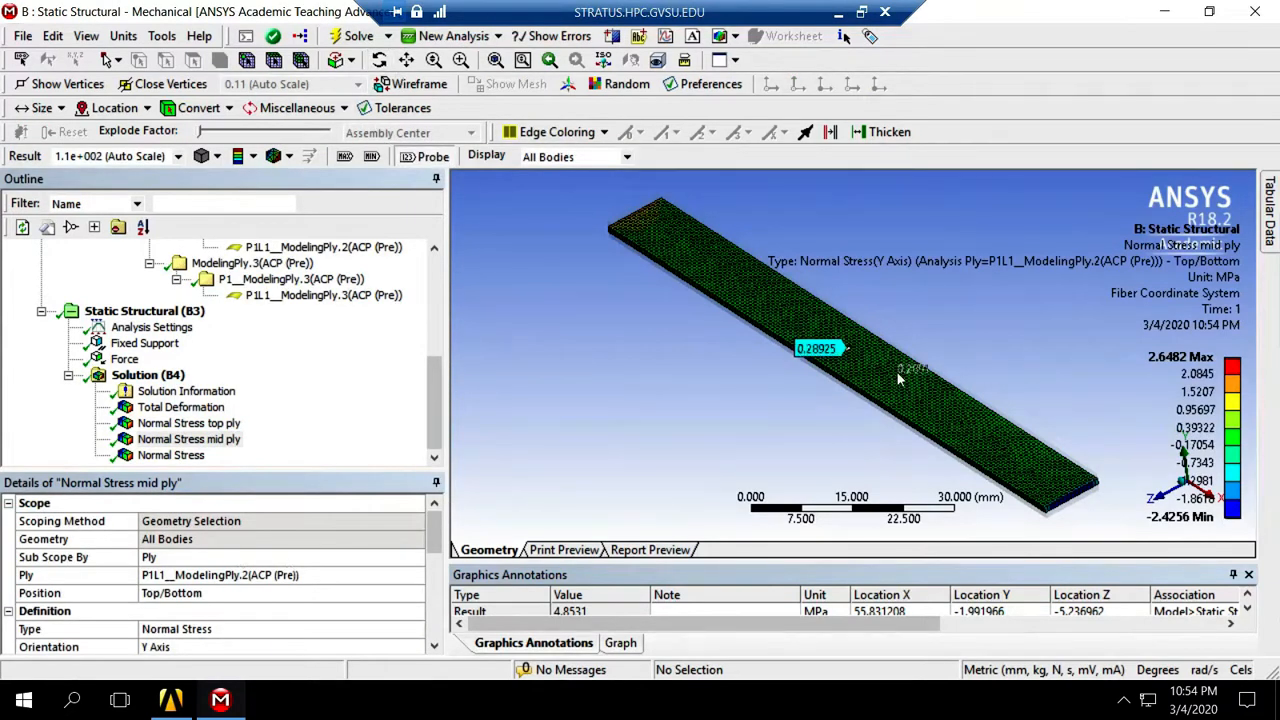
pyautogui.click(896, 372)
pyautogui.click(208, 442)
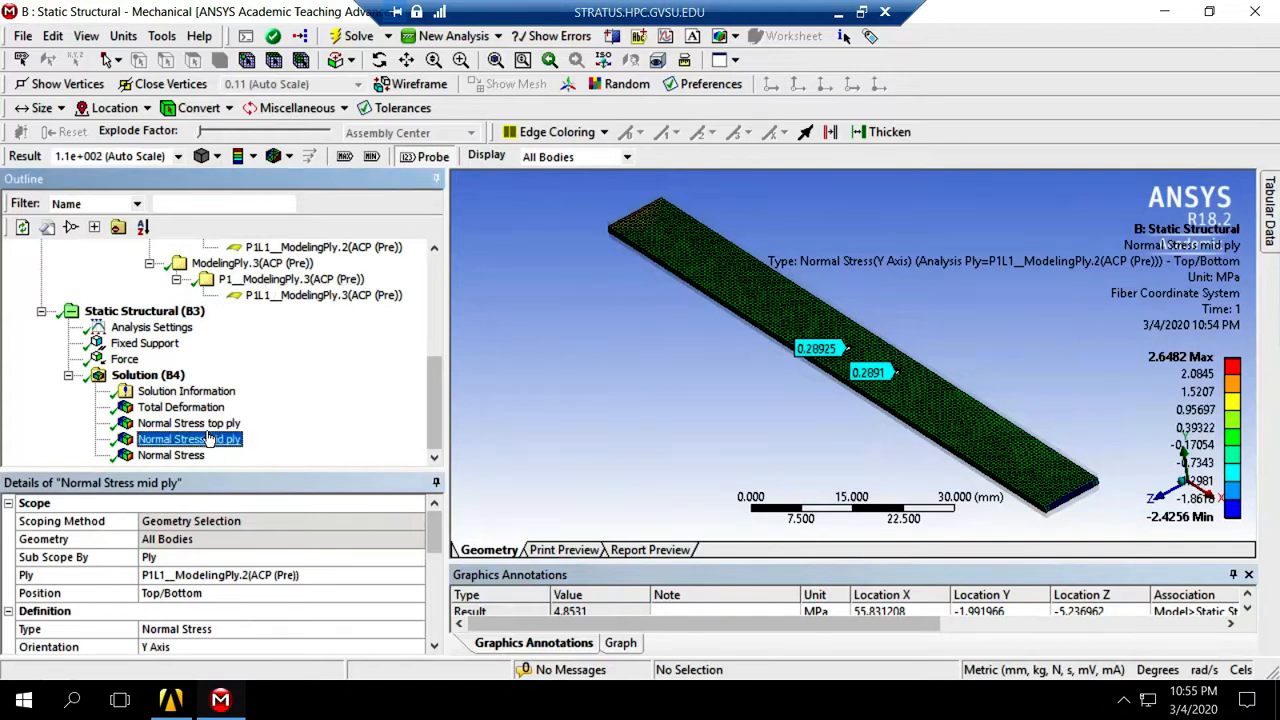
# - Set the coordinate system of the Normal Stress result for ModelingPly.3 to Fiber Coordinate System and evaluate all results
pyautogui.click(174, 460)
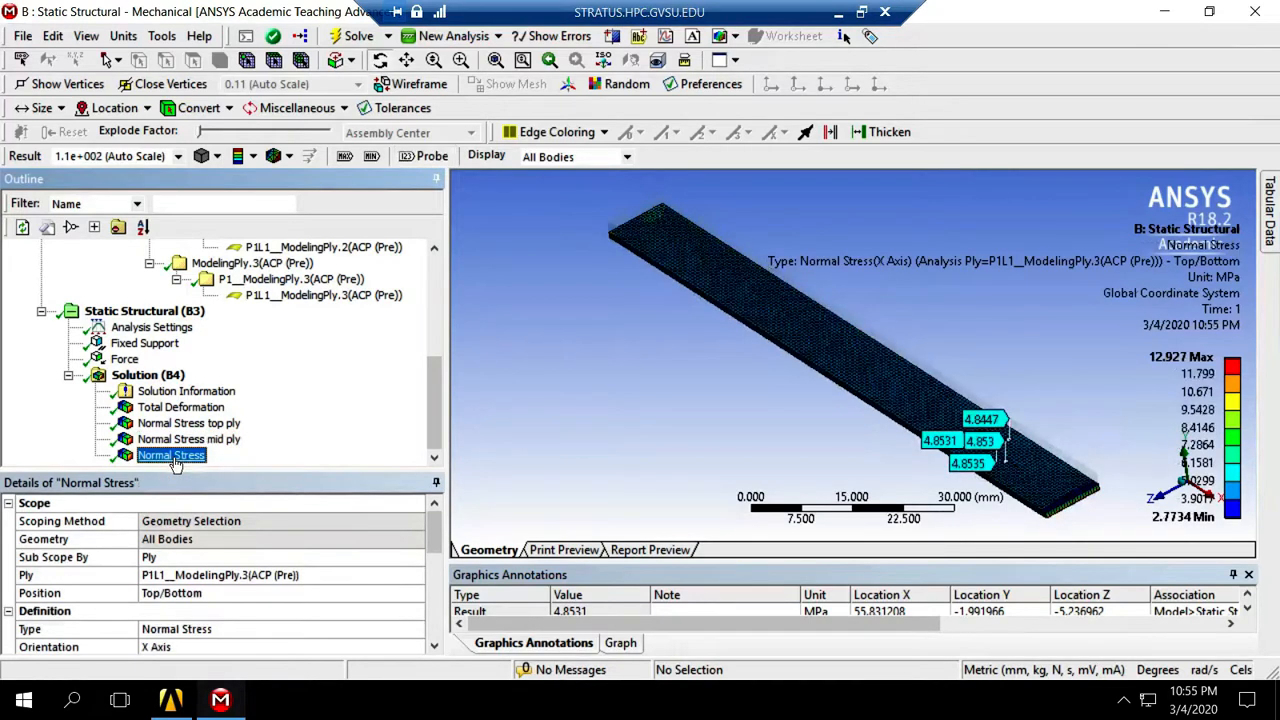
pyautogui.rightClick(174, 460)
pyautogui.press('Escape')
pyautogui.moveTo(434, 530); pyautogui.dragTo(394, 563)
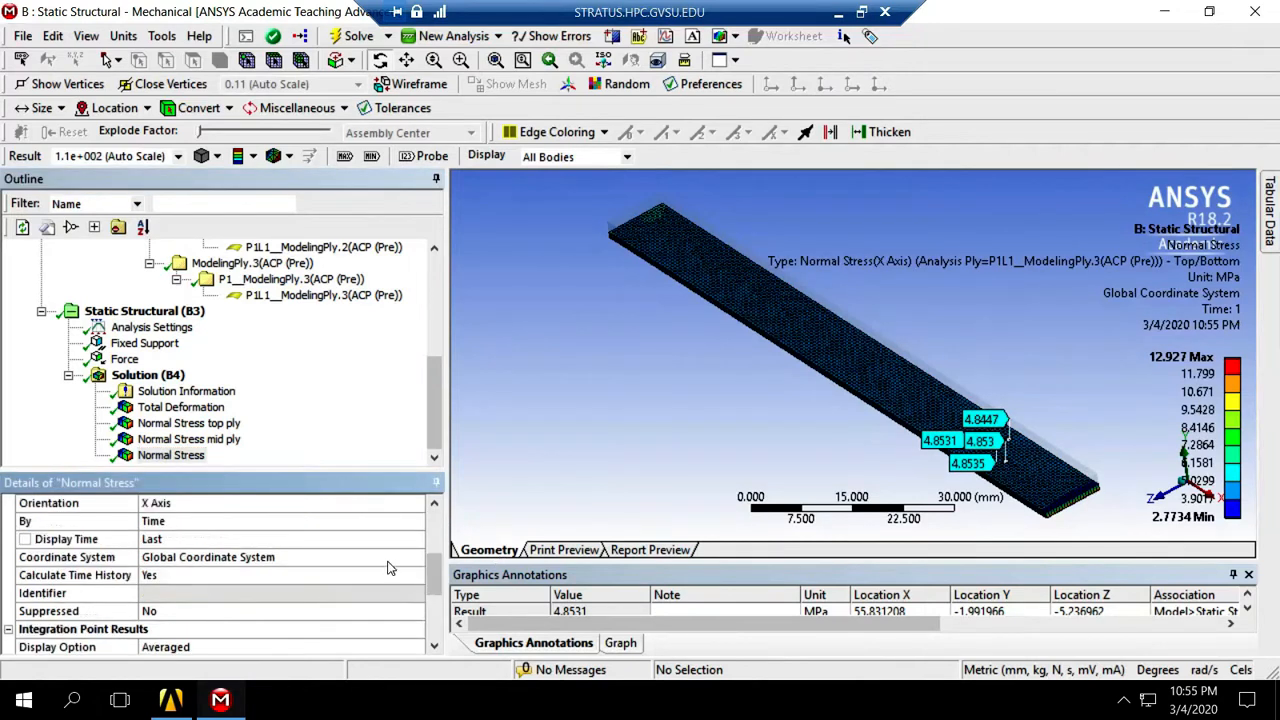
pyautogui.click(390, 558)
pyautogui.click(415, 558)
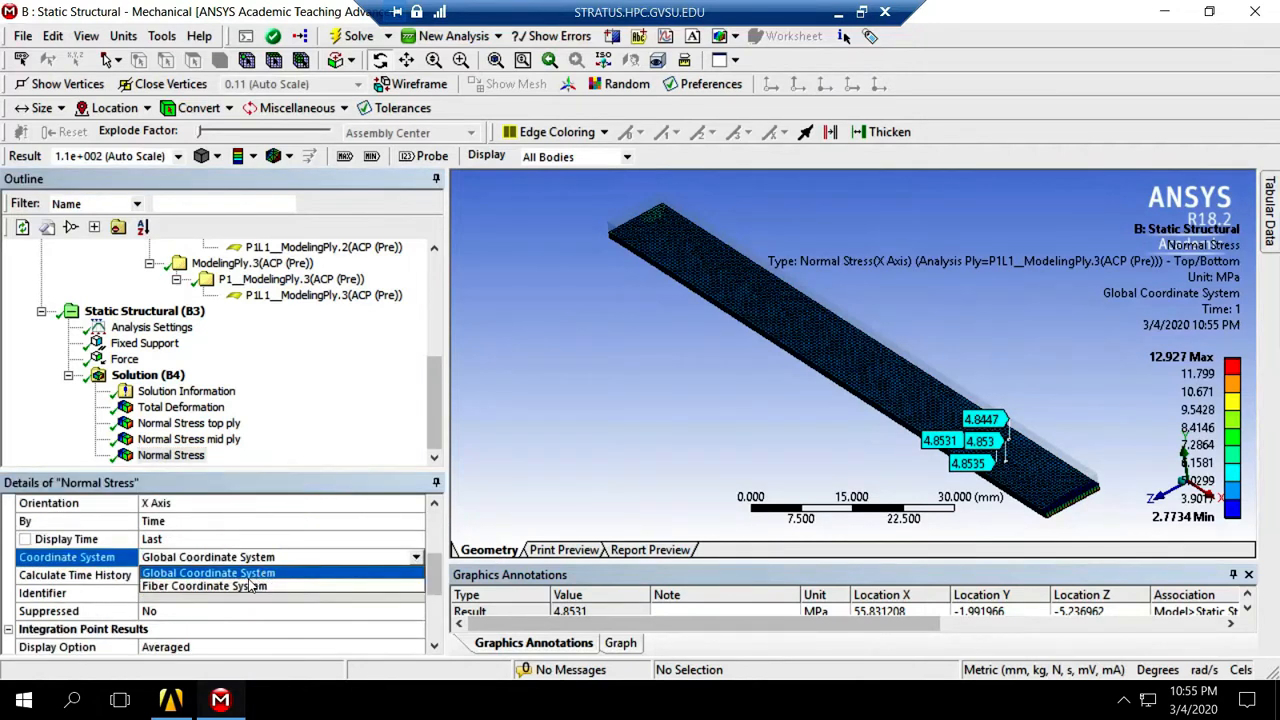
pyautogui.click(247, 587)
pyautogui.click(172, 455)
pyautogui.rightClick(182, 455)
pyautogui.click(245, 181)
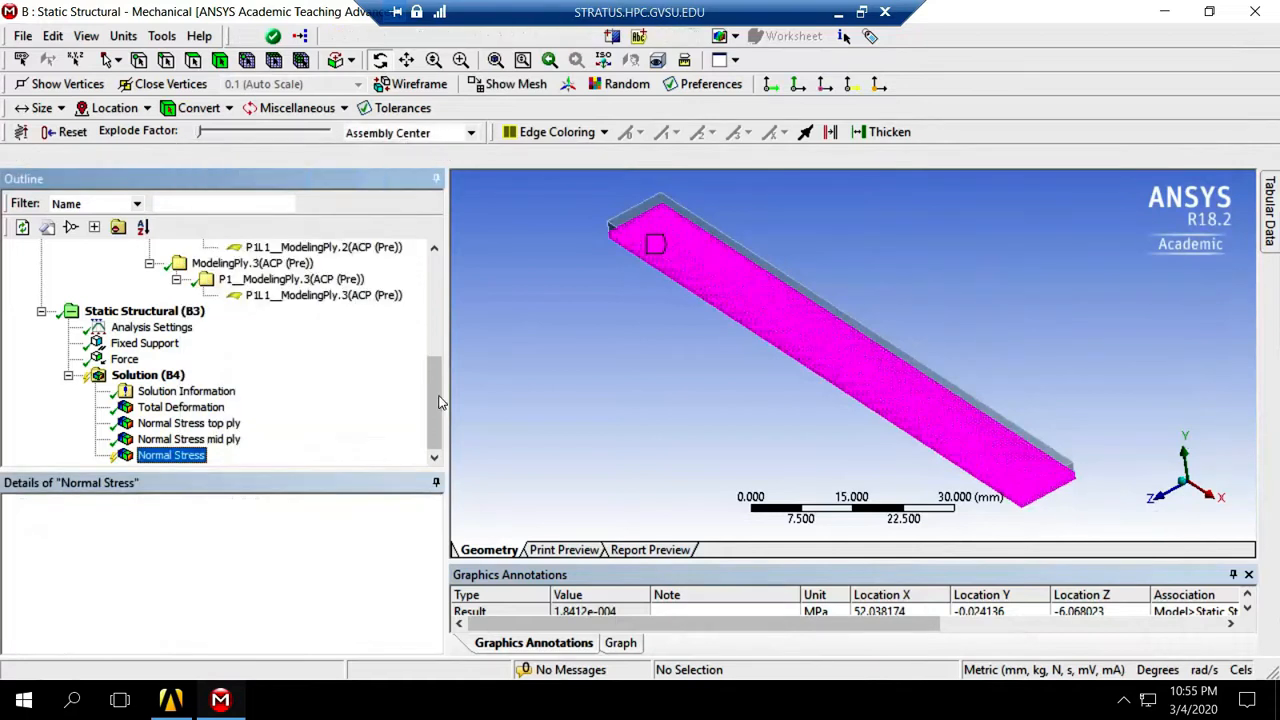
# - Probe the X-axis normal stress of ModelingPly.3 in fiber coordinates at three interior points of the beam
pyautogui.click(188, 457)
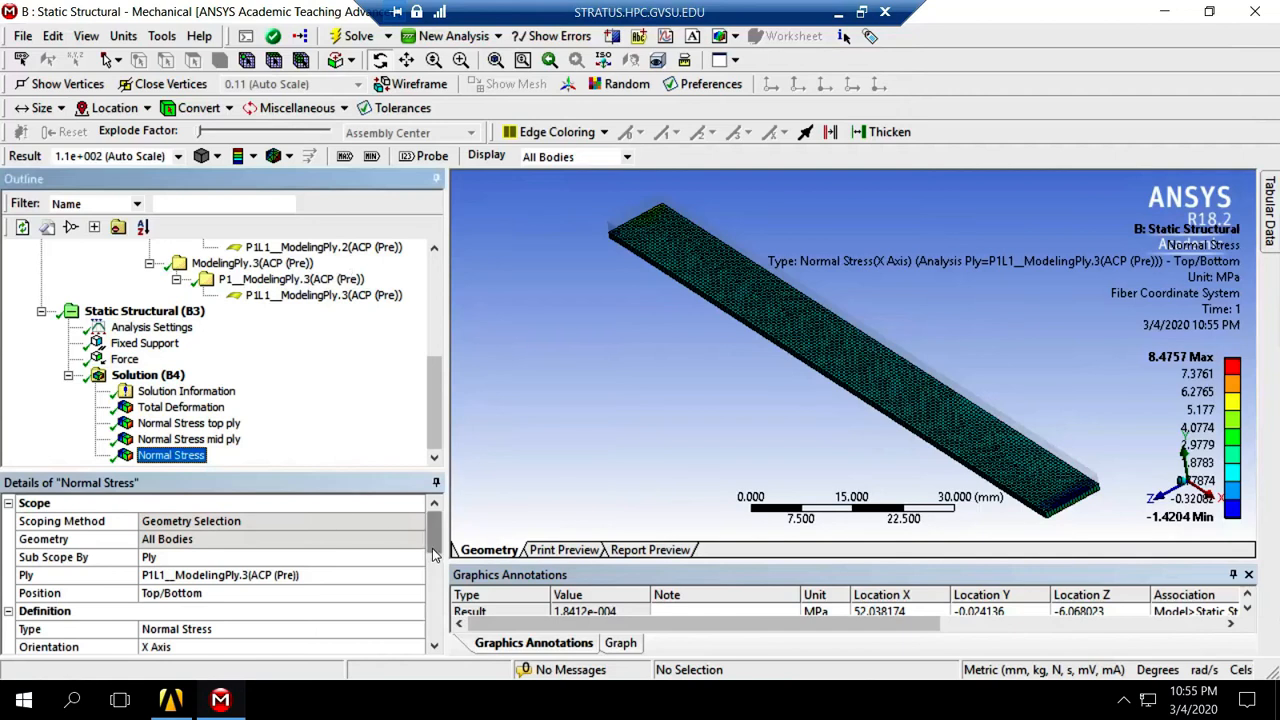
pyautogui.click(392, 162)
pyautogui.click(408, 160)
pyautogui.click(829, 346)
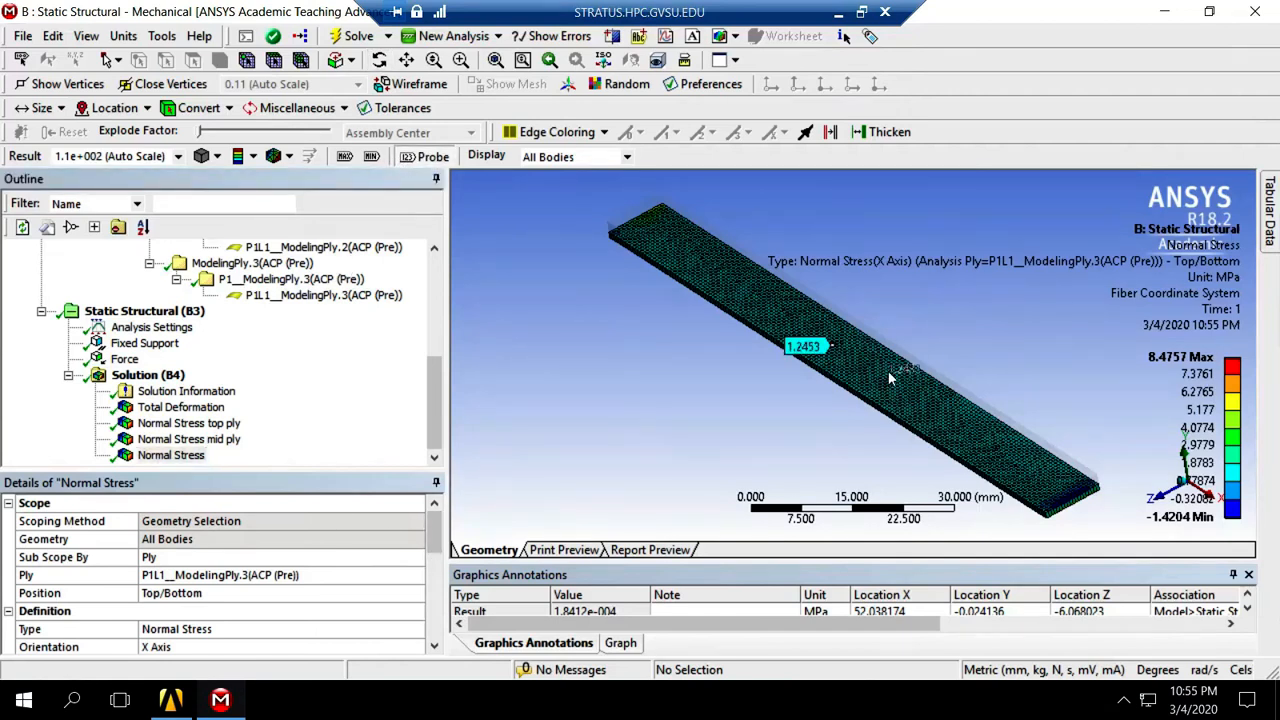
pyautogui.click(885, 373)
pyautogui.click(935, 405)
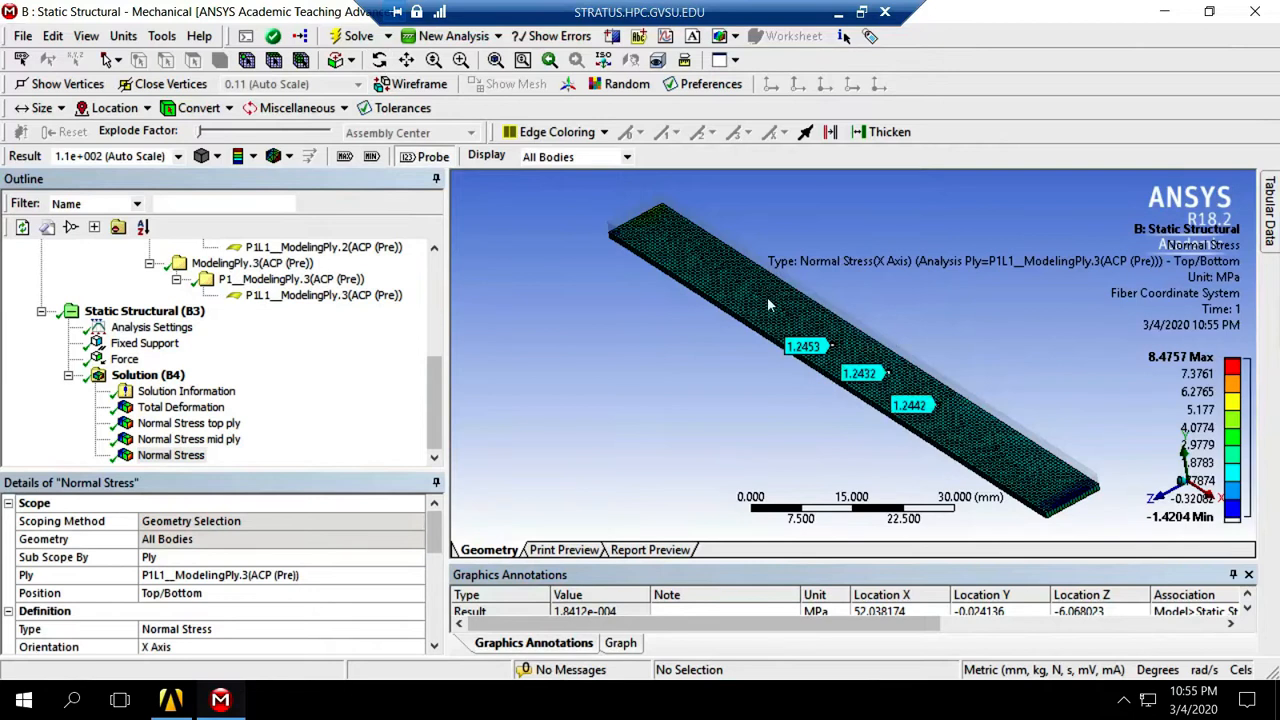
# - Set the orientation of the Normal Stress result for ModelingPly.3 to Y Axis and evaluate all results
pyautogui.click(209, 646)
pyautogui.click(415, 647)
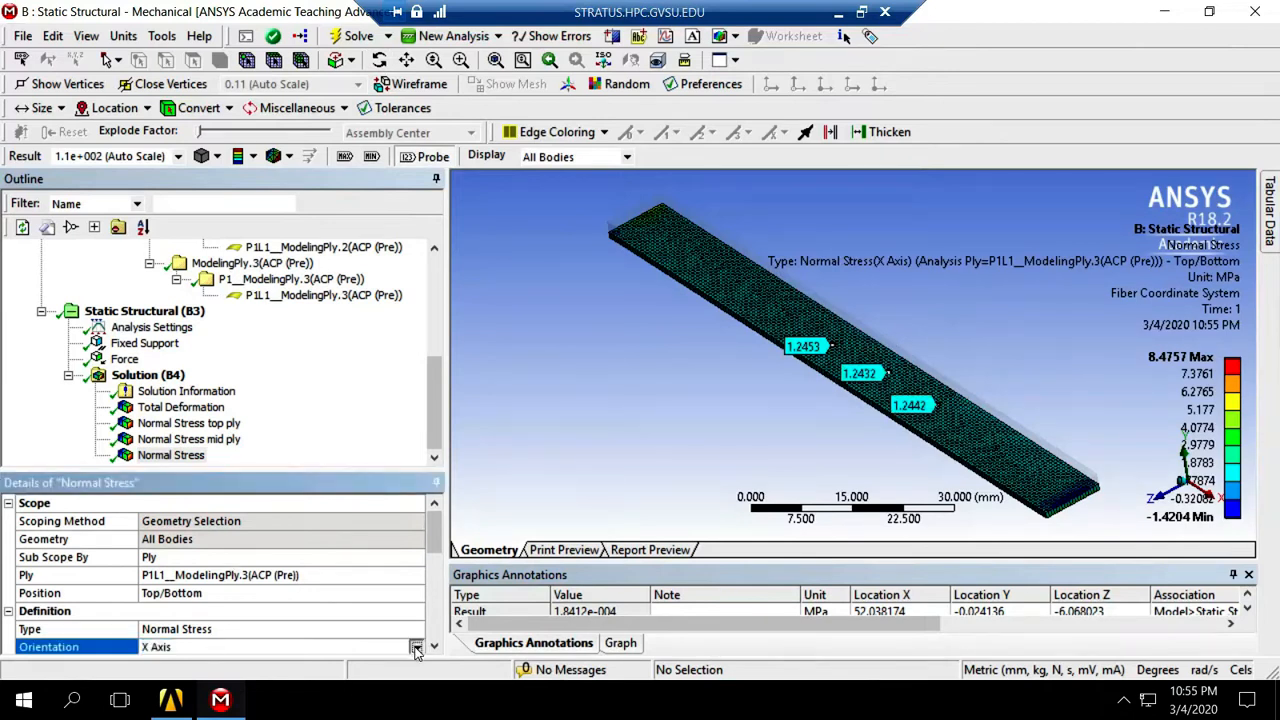
pyautogui.click(194, 679)
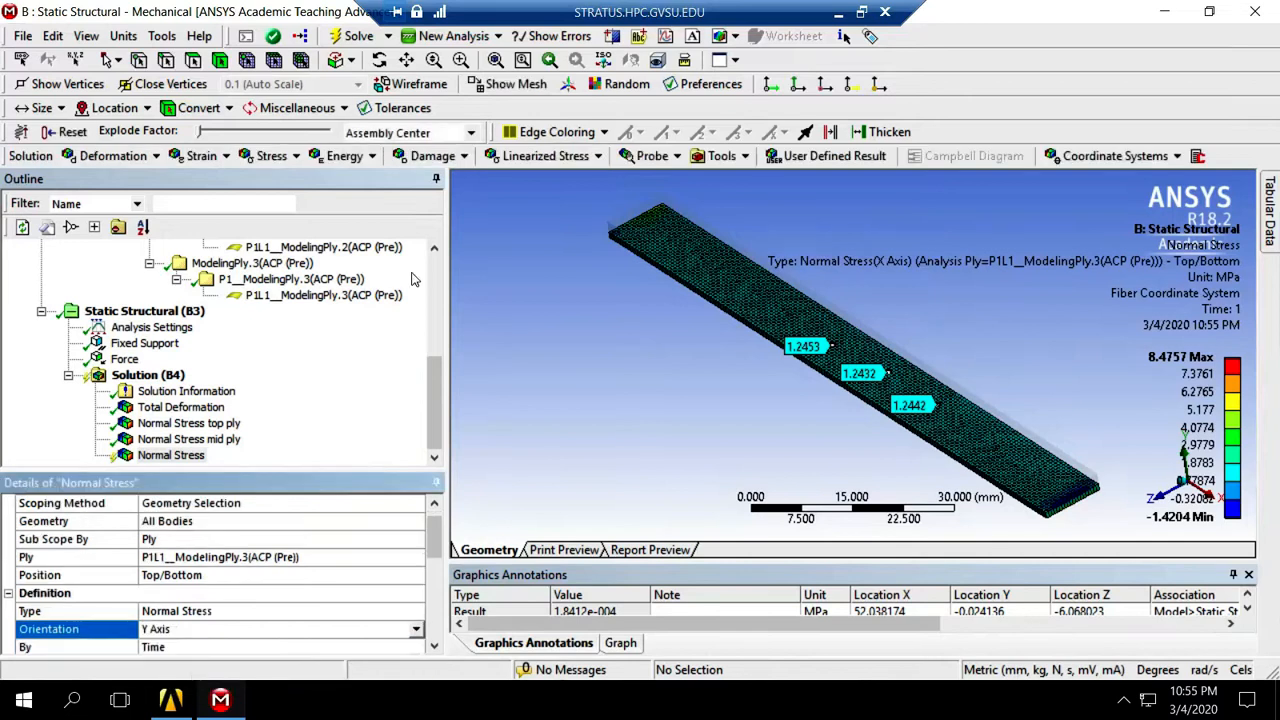
pyautogui.rightClick(185, 460)
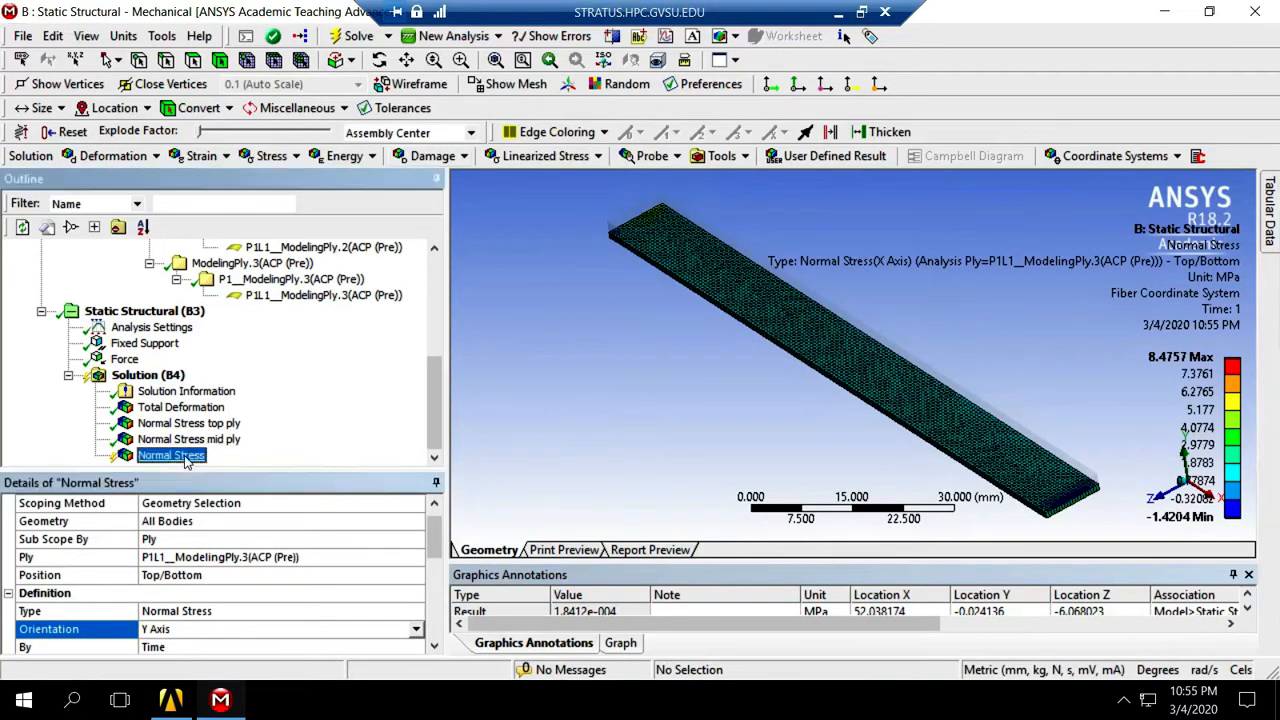
pyautogui.click(248, 187)
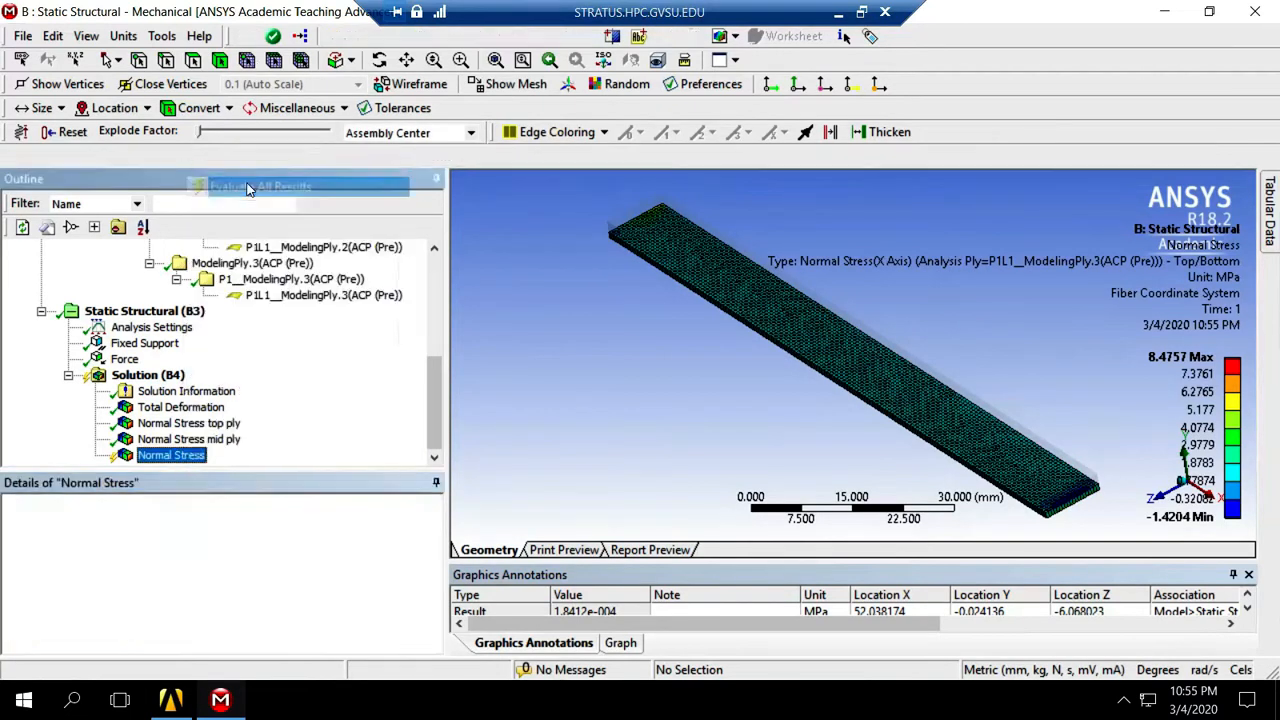
# - Probe the Y-axis normal stress of ModelingPly.3 in fiber coordinates at three interior points of the beam
pyautogui.click(412, 157)
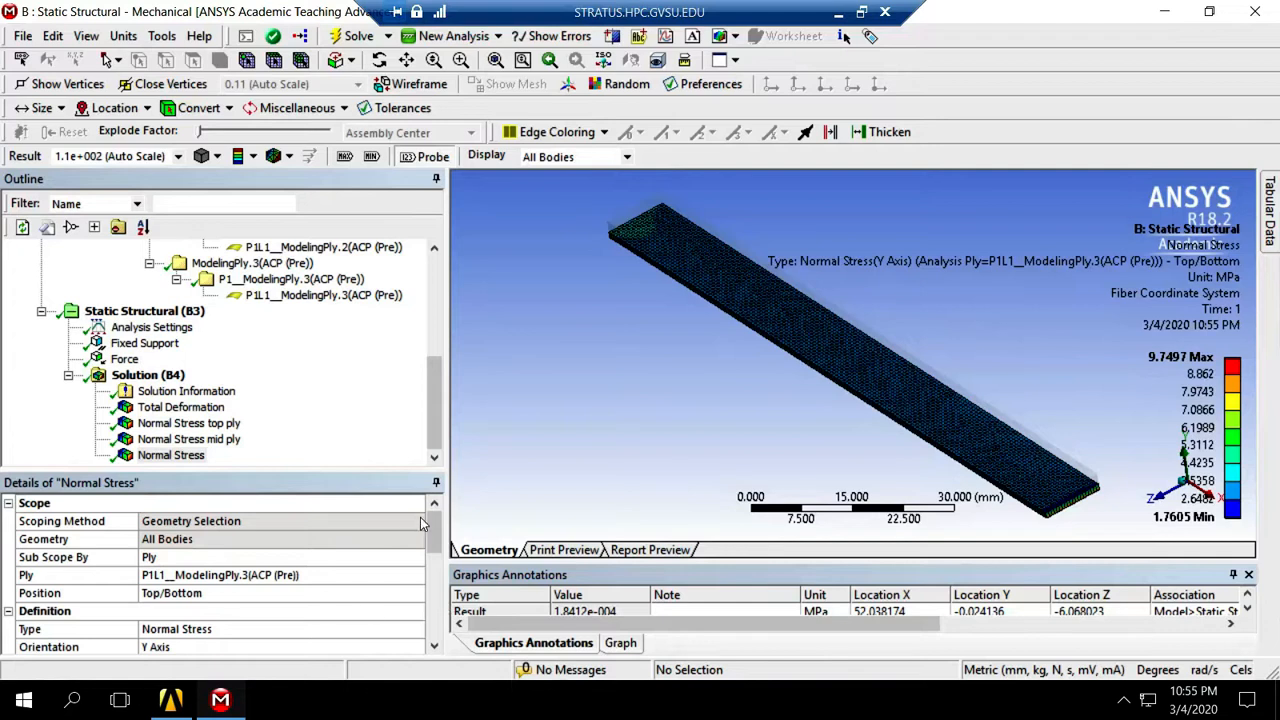
pyautogui.moveTo(432, 528); pyautogui.dragTo(433, 545)
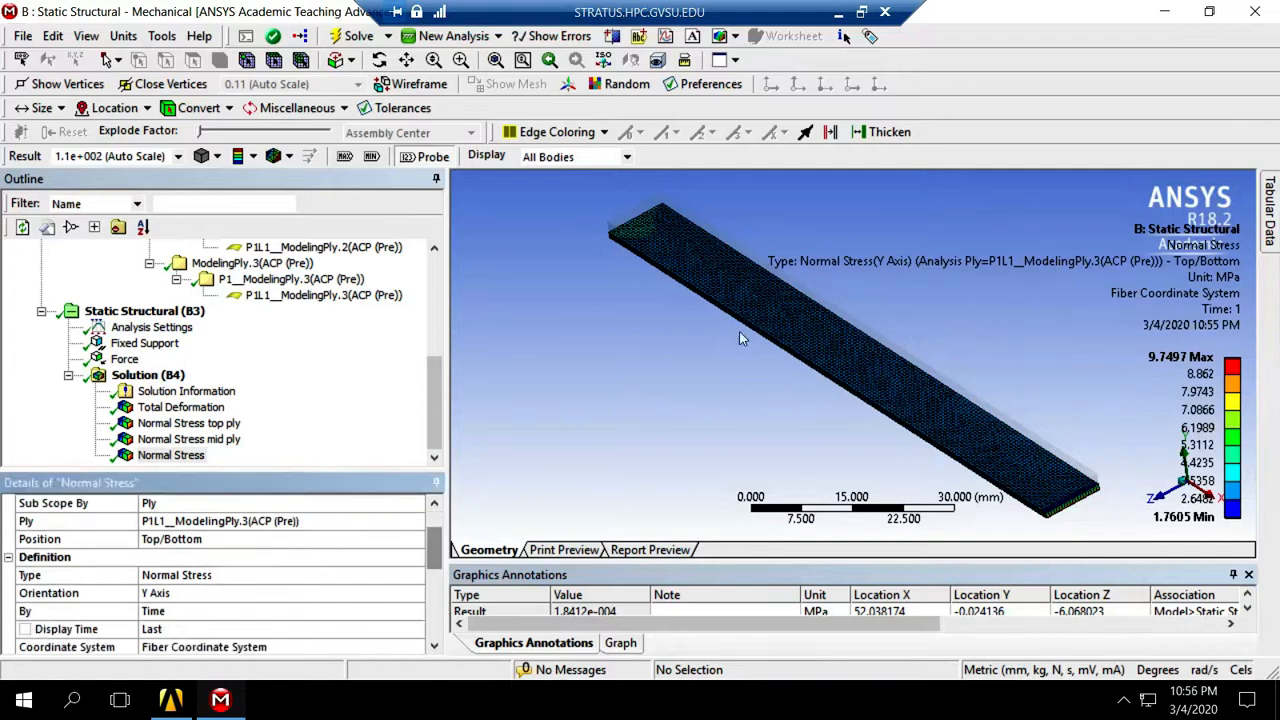
pyautogui.click(859, 363)
pyautogui.click(897, 386)
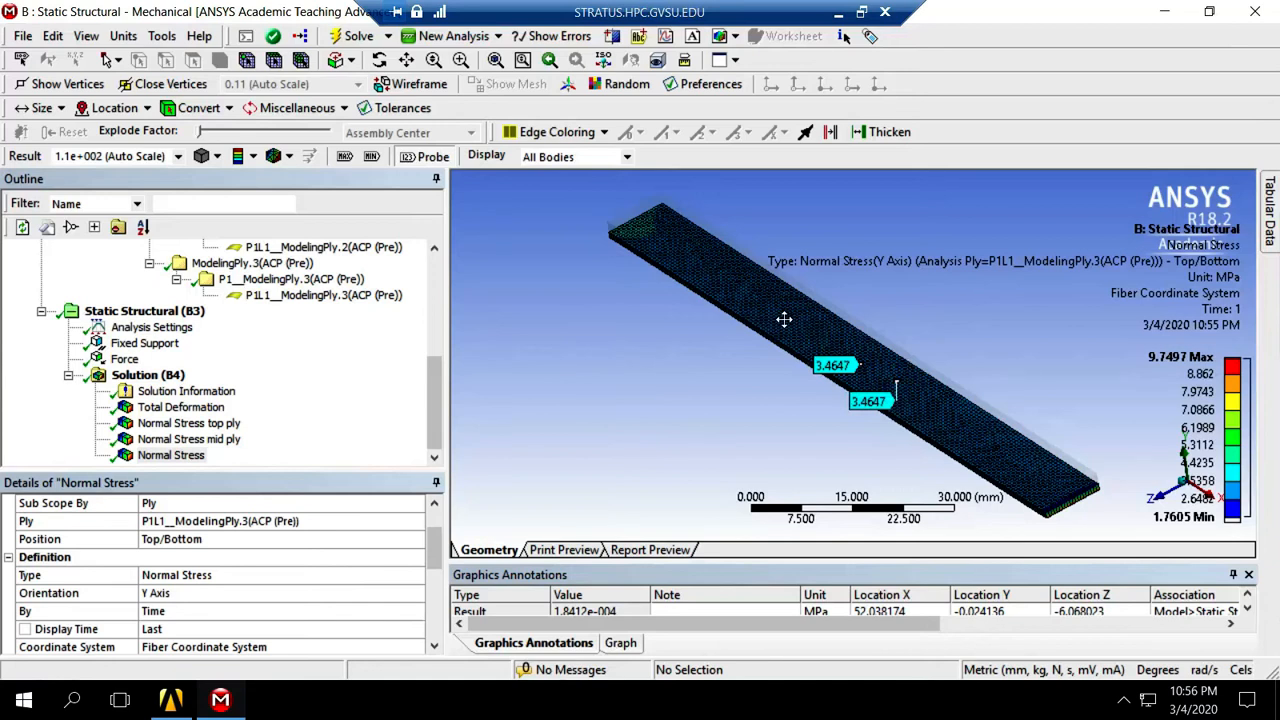
pyautogui.click(936, 418)
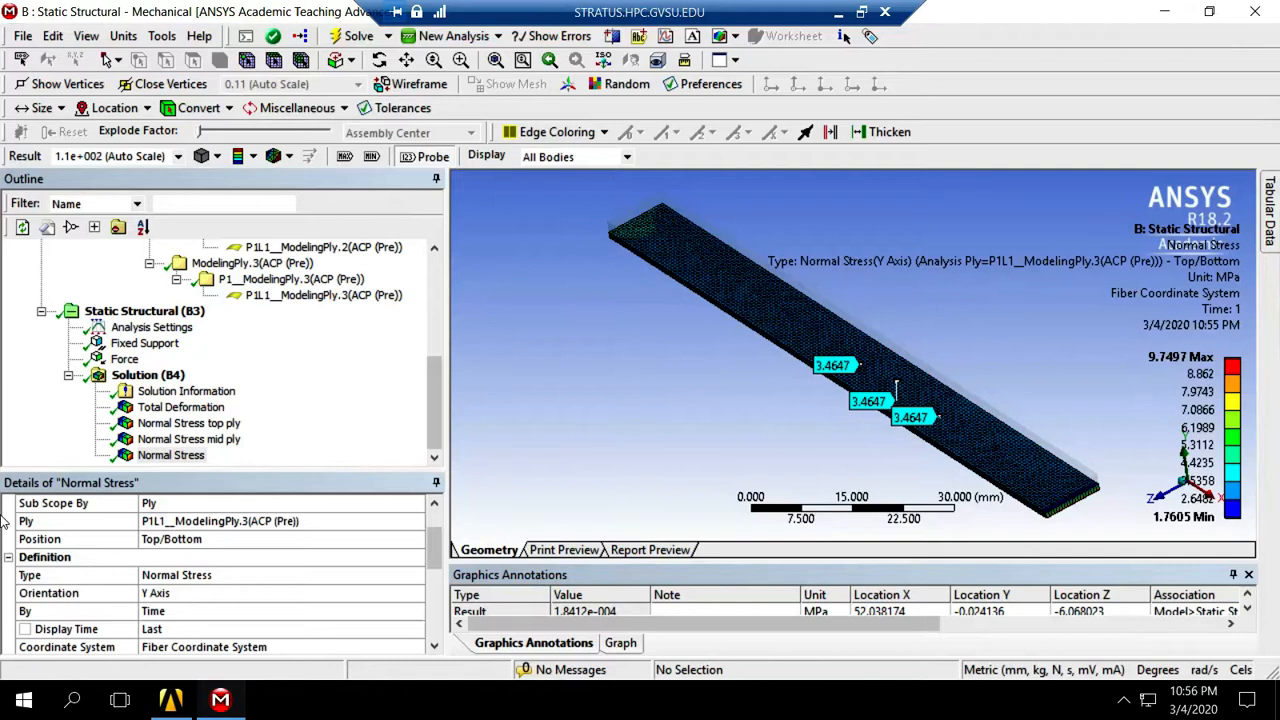
# - Re-evaluate Normal Stress top ply with its orientation set to Y Axis and probe the stress at one interior point of the beam
pyautogui.click(230, 425)
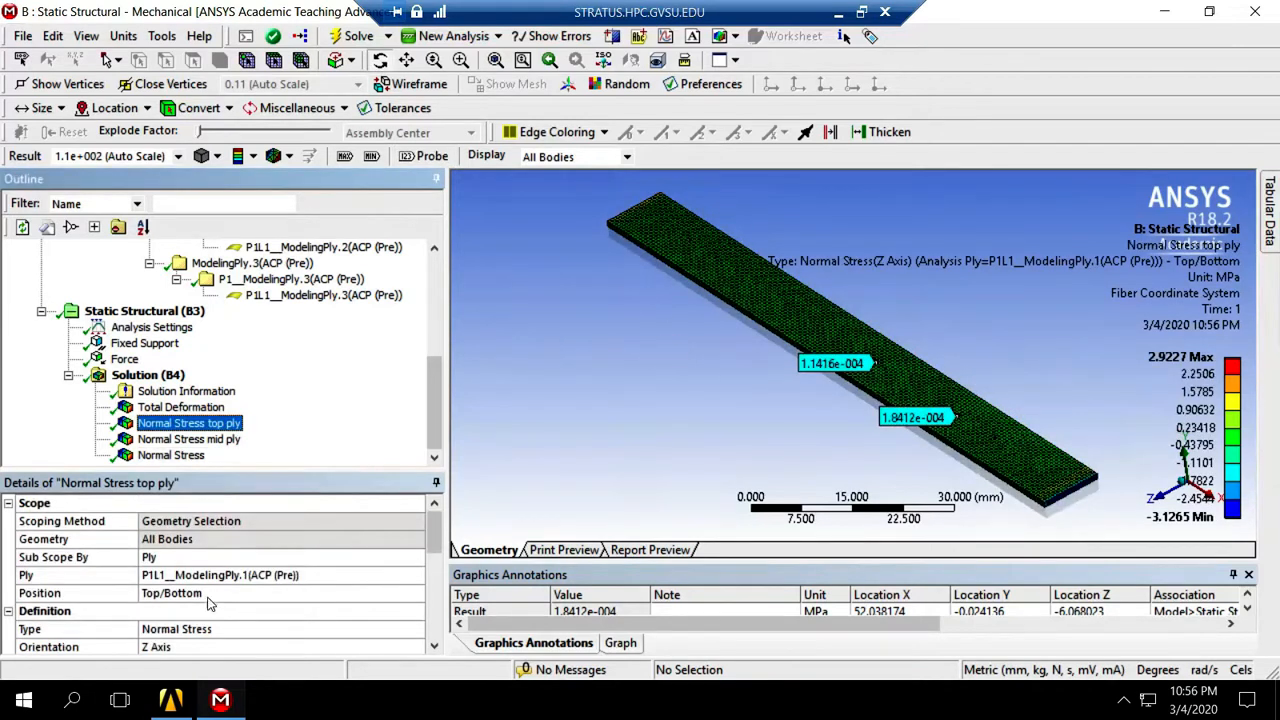
pyautogui.click(208, 648)
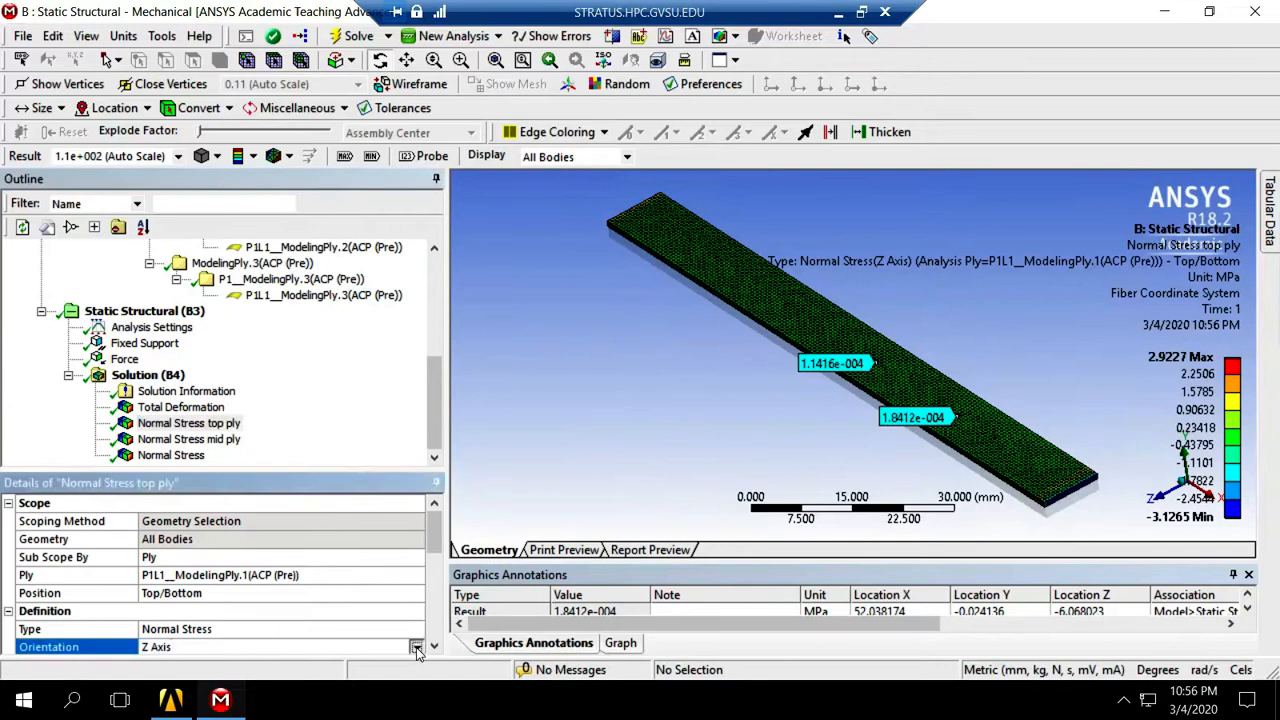
pyautogui.click(418, 648)
pyautogui.click(155, 675)
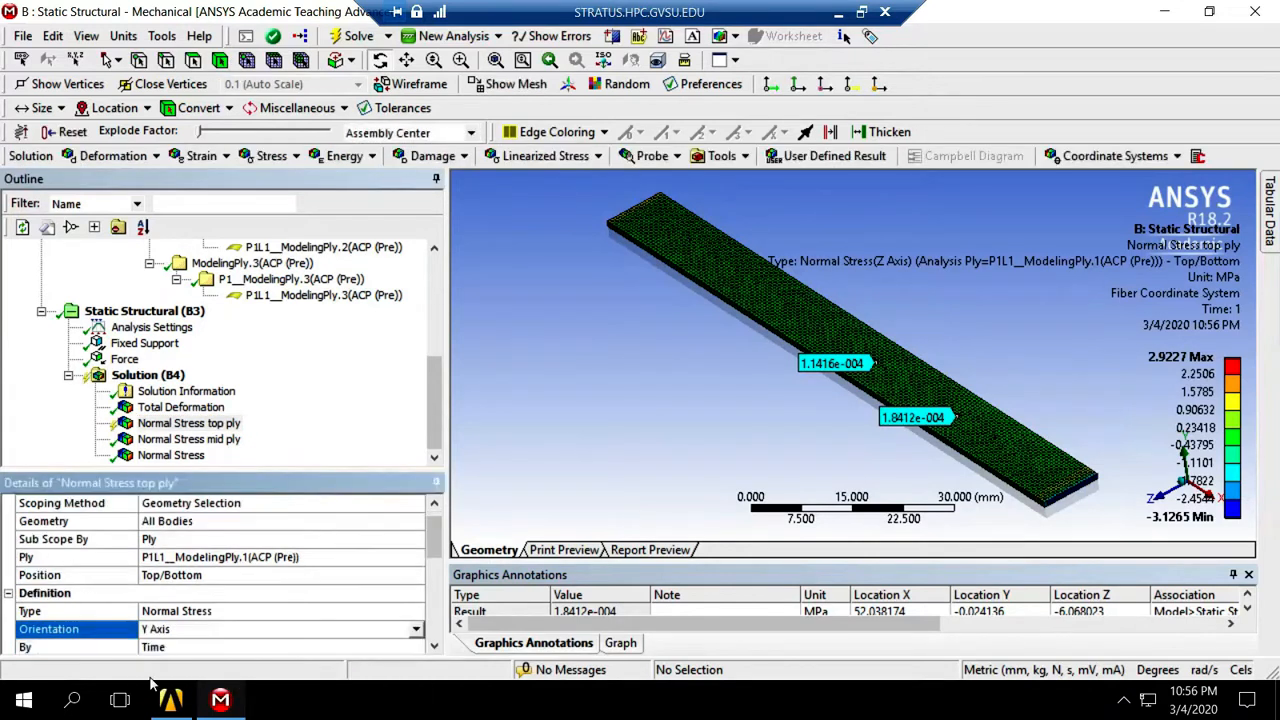
pyautogui.click(208, 423)
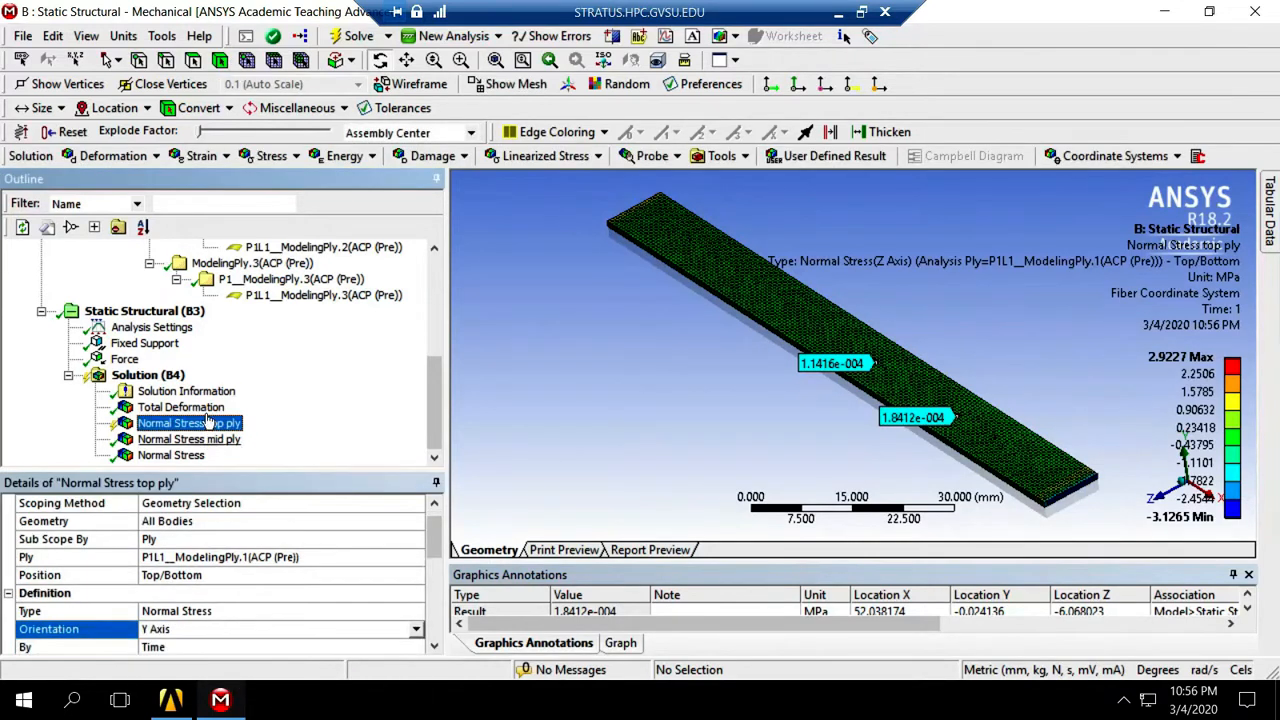
pyautogui.rightClick(208, 423)
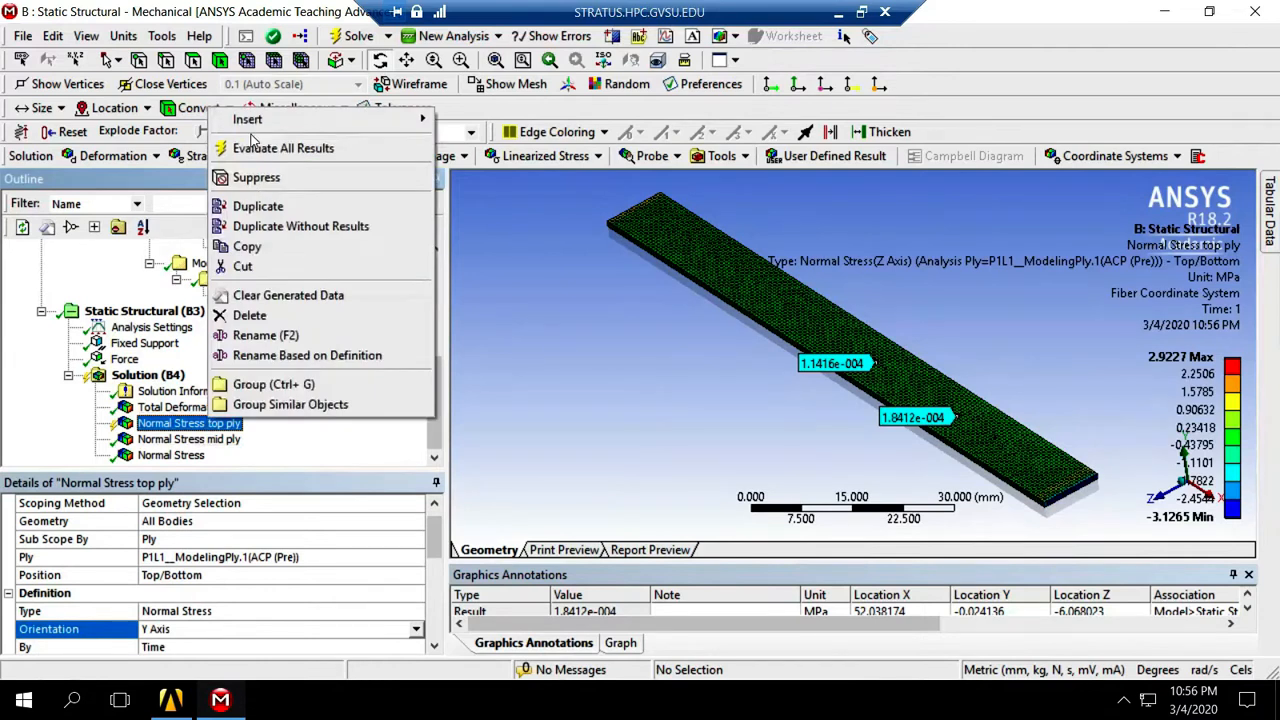
pyautogui.click(252, 142)
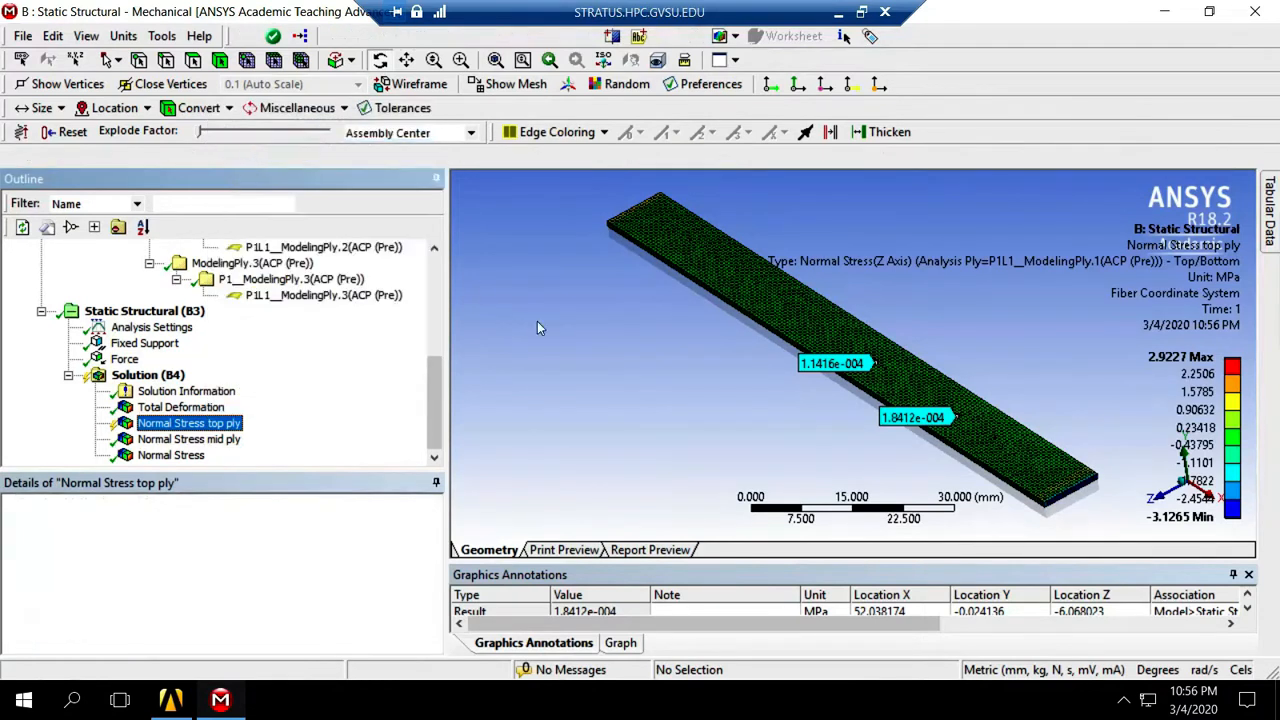
pyautogui.click(427, 157)
pyautogui.click(863, 358)
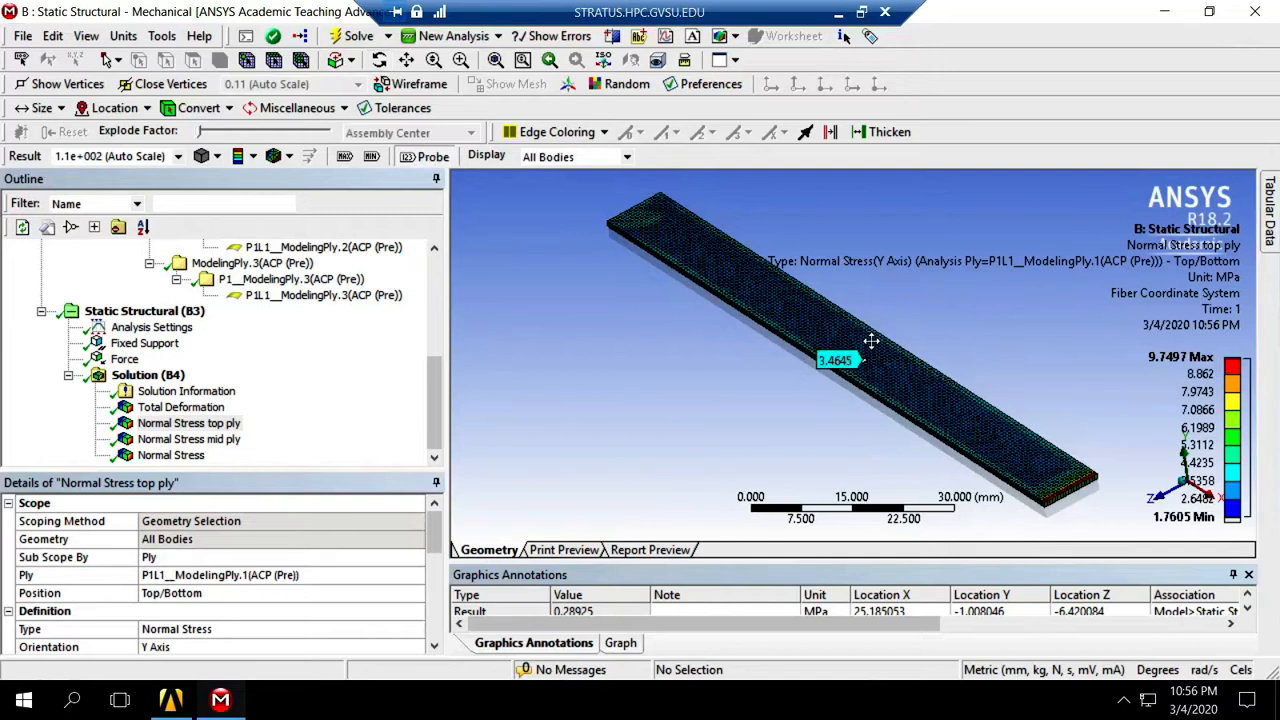
# - Rename the Normal Stress result for ModelingPly.3 as Normal Stress bottom ply
pyautogui.click(170, 455)
pyautogui.rightClick(184, 459)
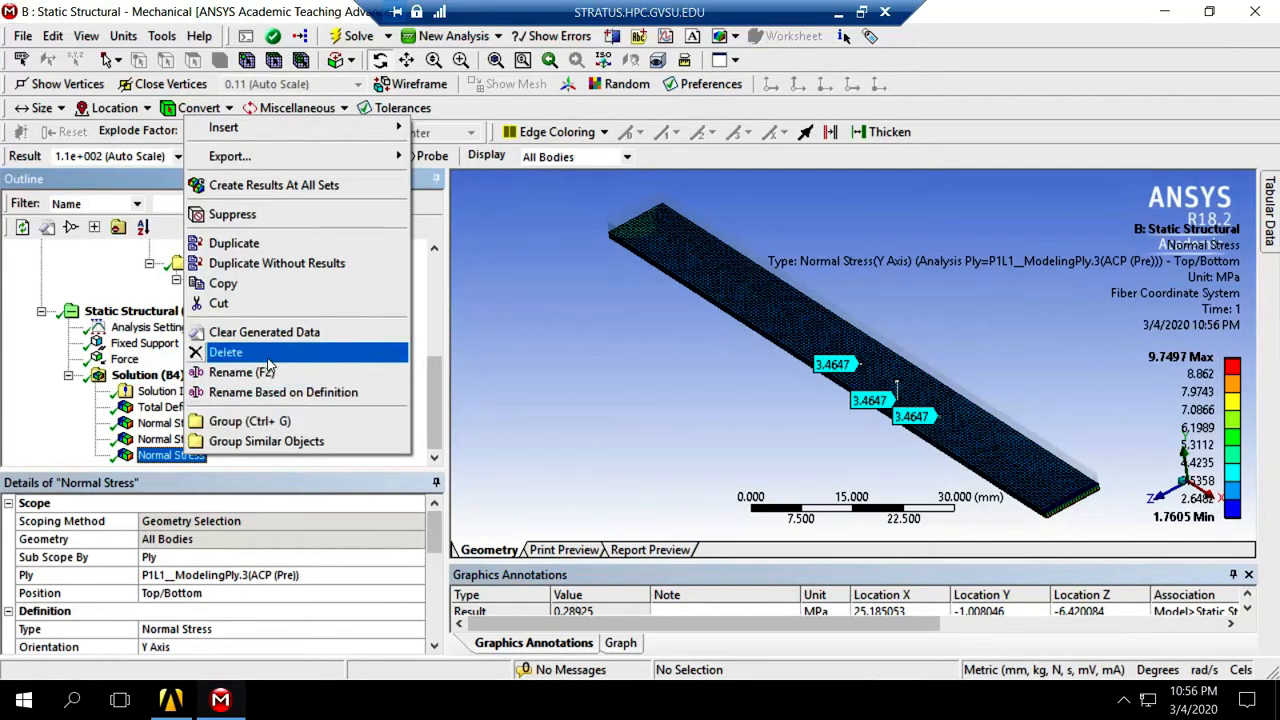
pyautogui.click(268, 372)
pyautogui.click(213, 456)
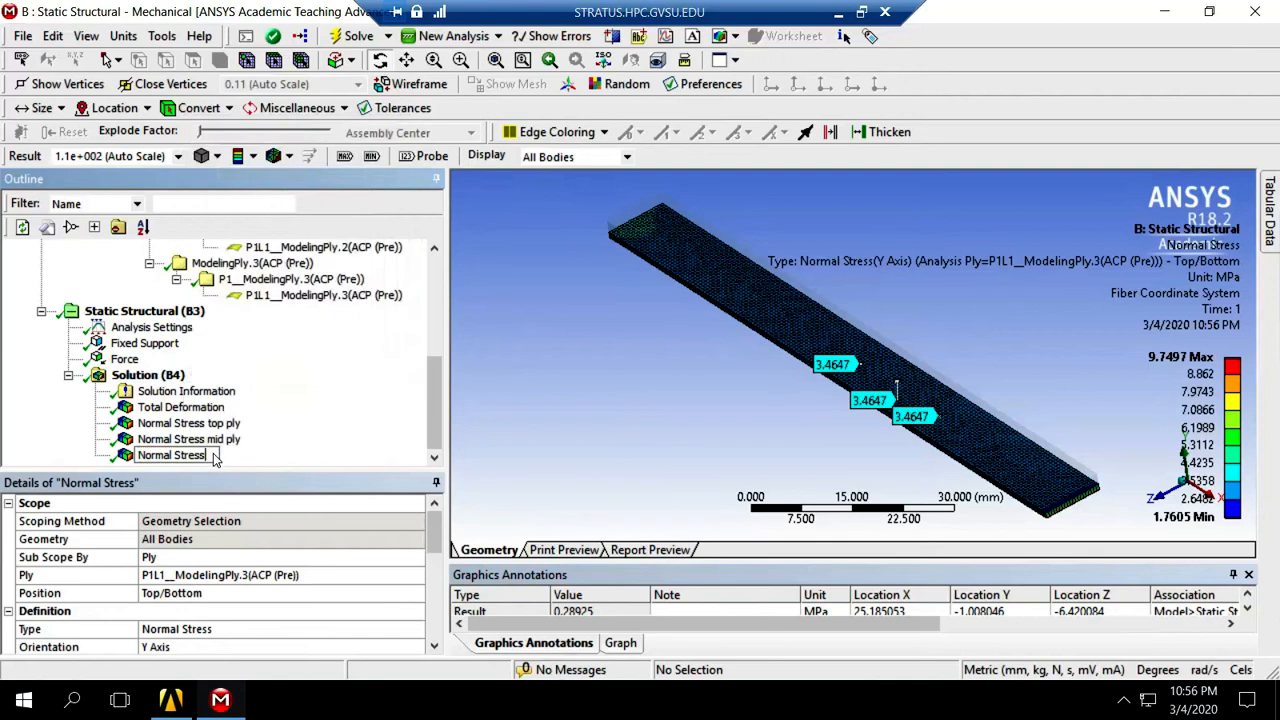
pyautogui.write('bottom ply')
pyautogui.click(277, 384)
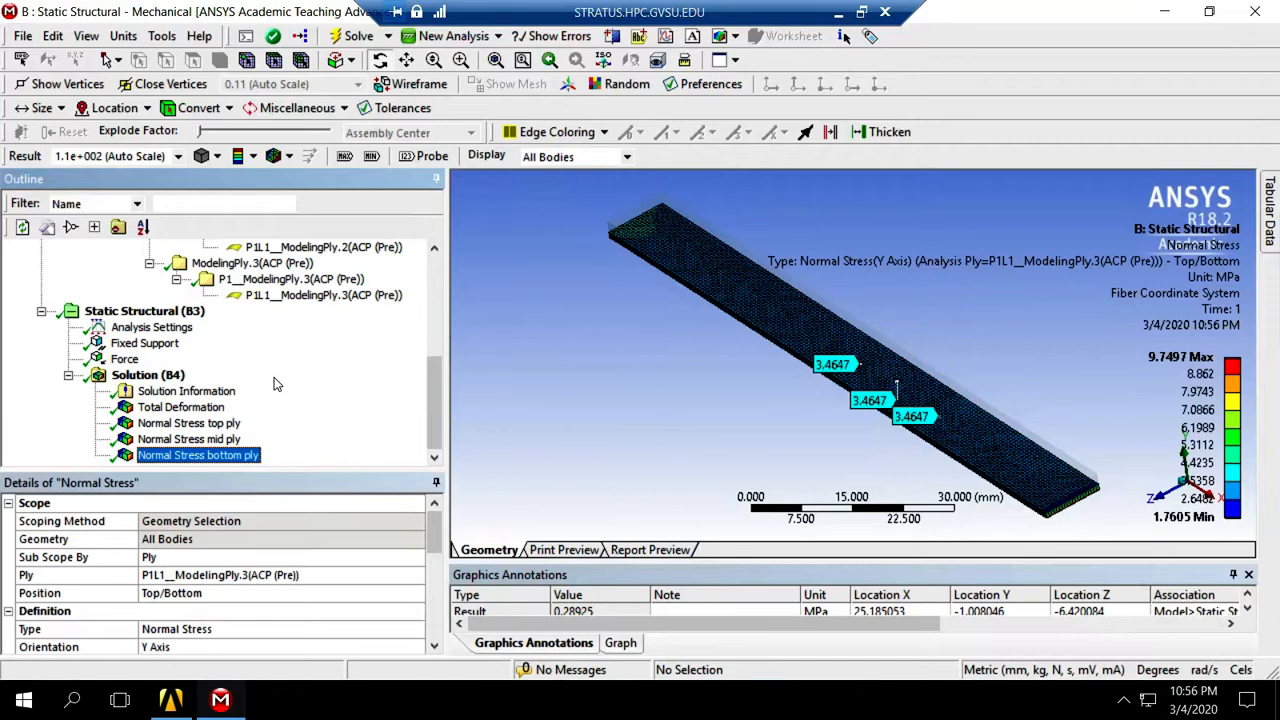
# - Review the probed Y-axis normal stresses of the top, mid and bottom ply results one after another
pyautogui.click(231, 425)
pyautogui.click(210, 440)
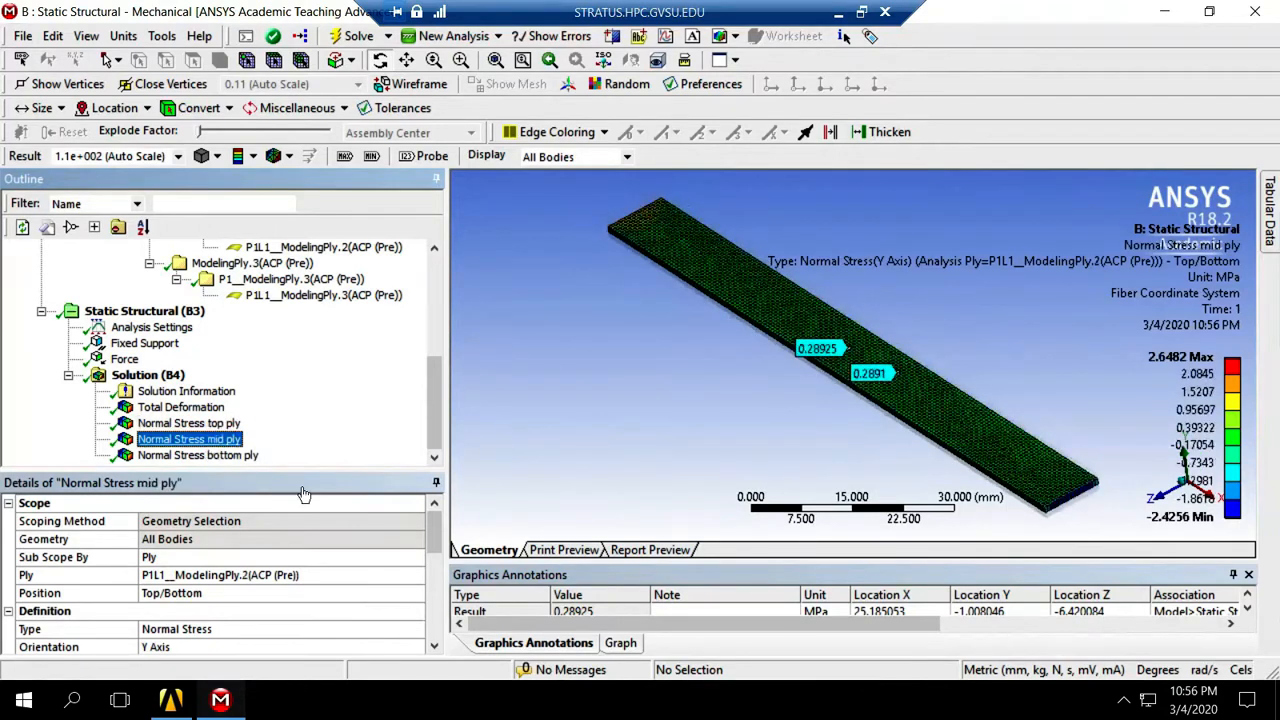
pyautogui.click(205, 456)
pyautogui.moveTo(436, 528); pyautogui.dragTo(418, 502)
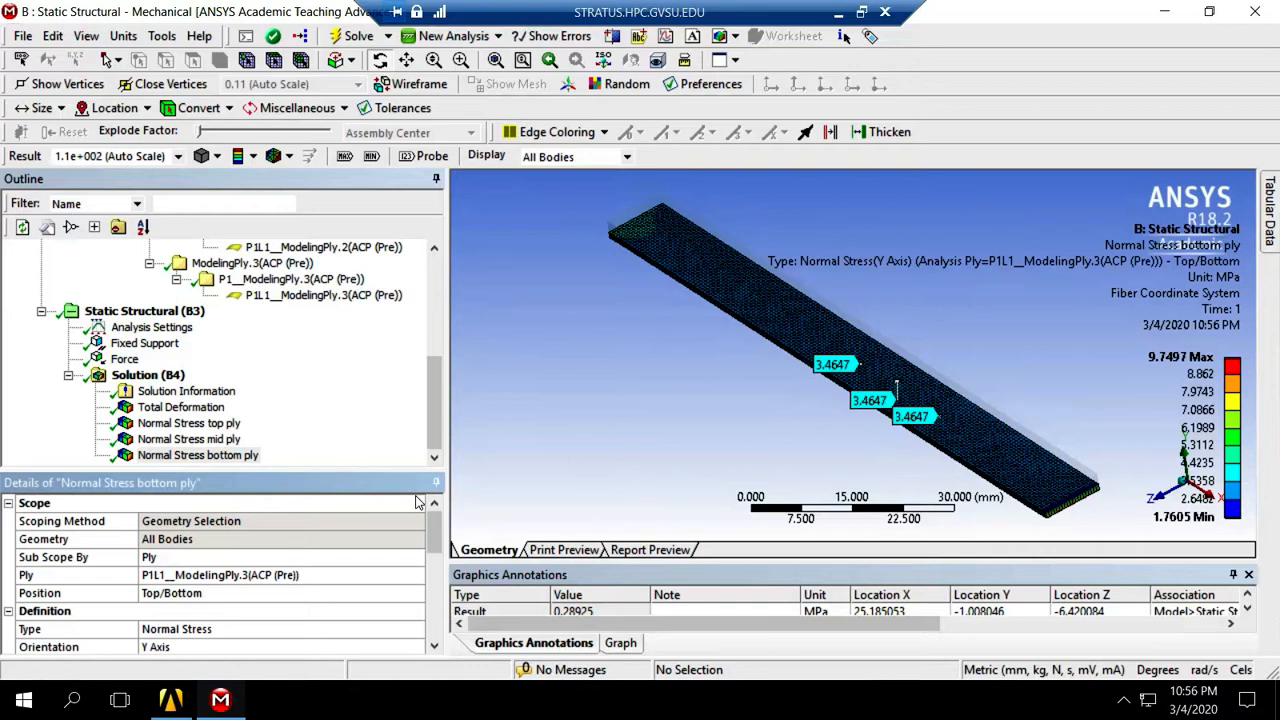
# - Insert a Shear Stress result under Solution (B4)
pyautogui.click(147, 375)
pyautogui.rightClick(147, 375)
pyautogui.click(147, 376)
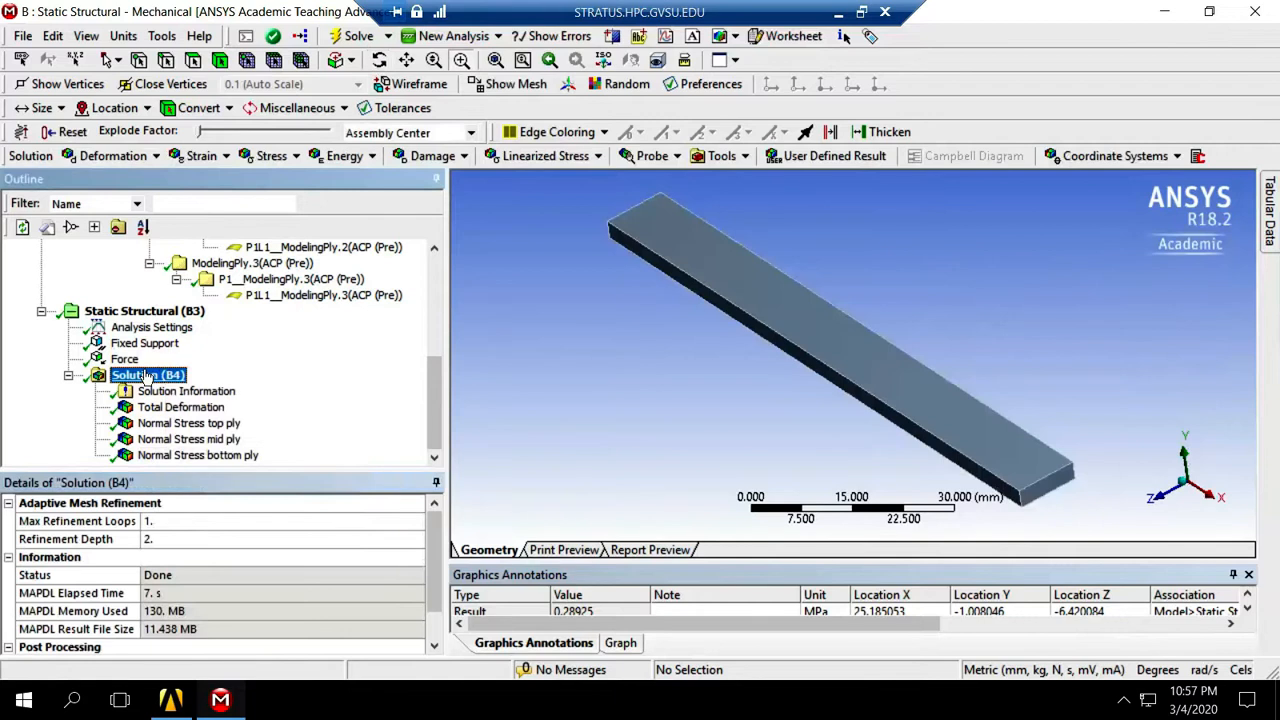
pyautogui.rightClick(147, 375)
pyautogui.moveTo(200, 381)
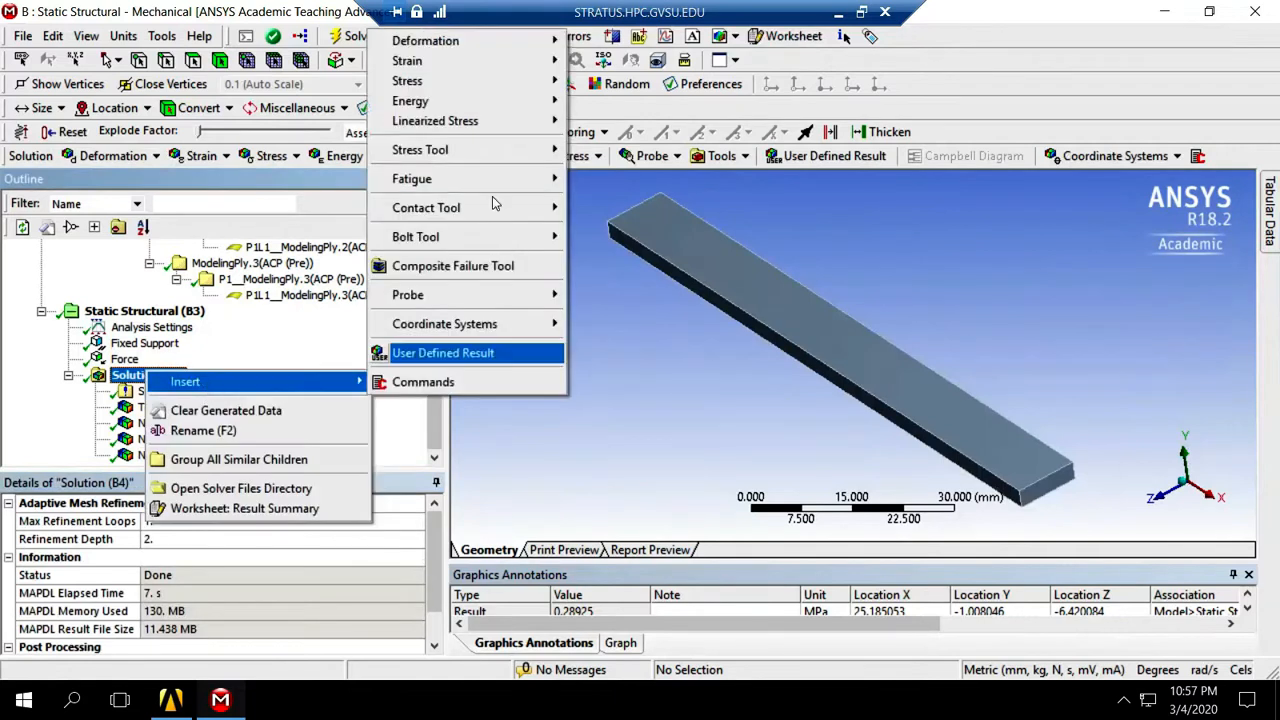
pyautogui.moveTo(433, 84)
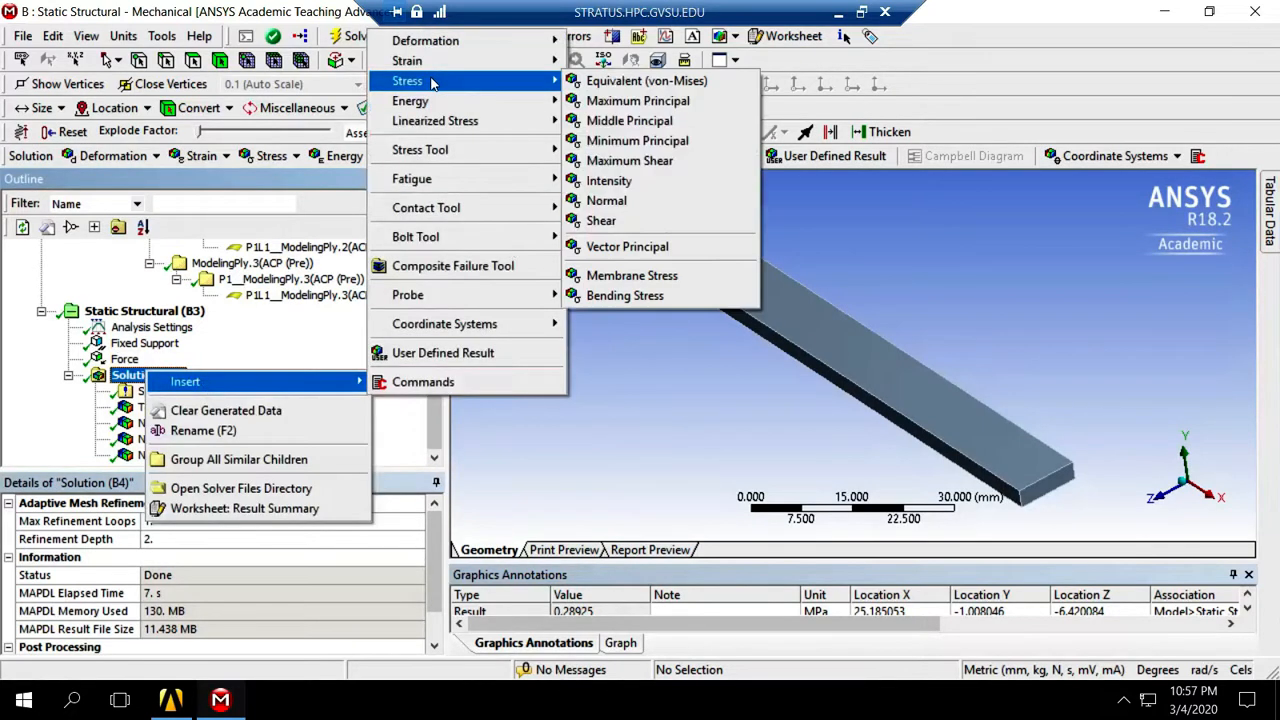
pyautogui.click(620, 220)
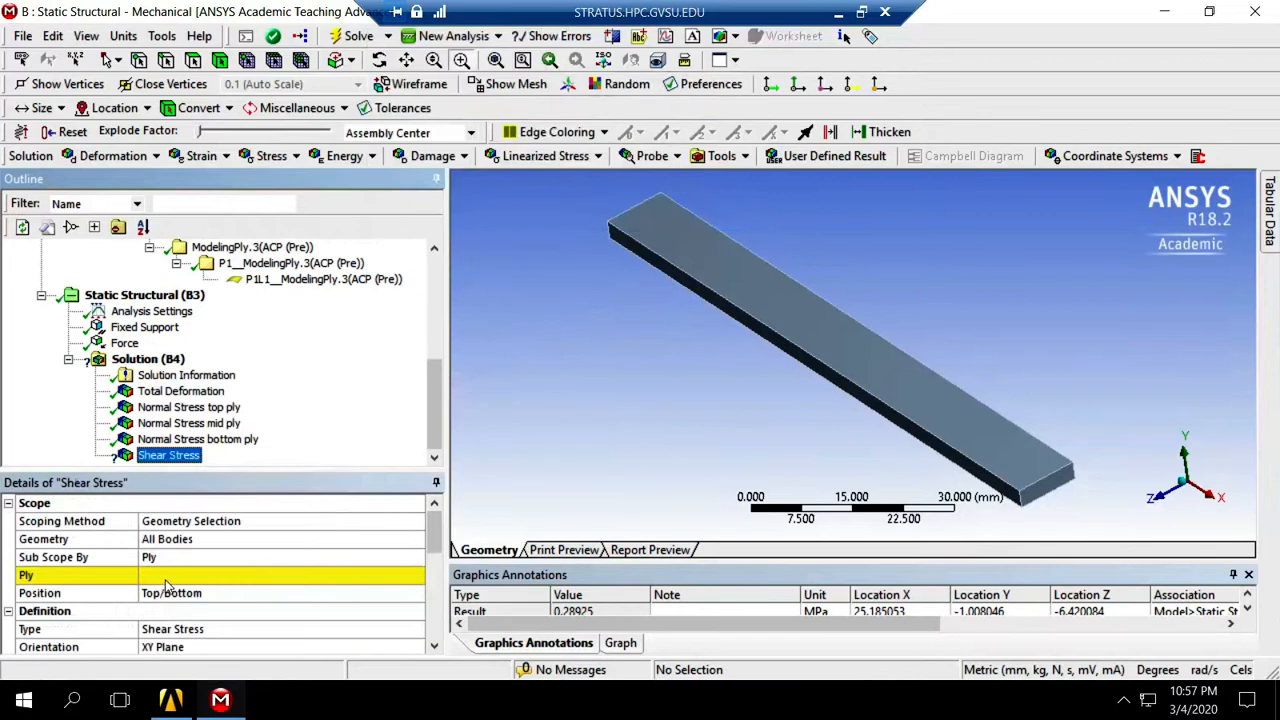
# - Scope the Shear Stress result to P1L1__ModelingPly.2 and evaluate all results
pyautogui.scroll(1, 425, 365)
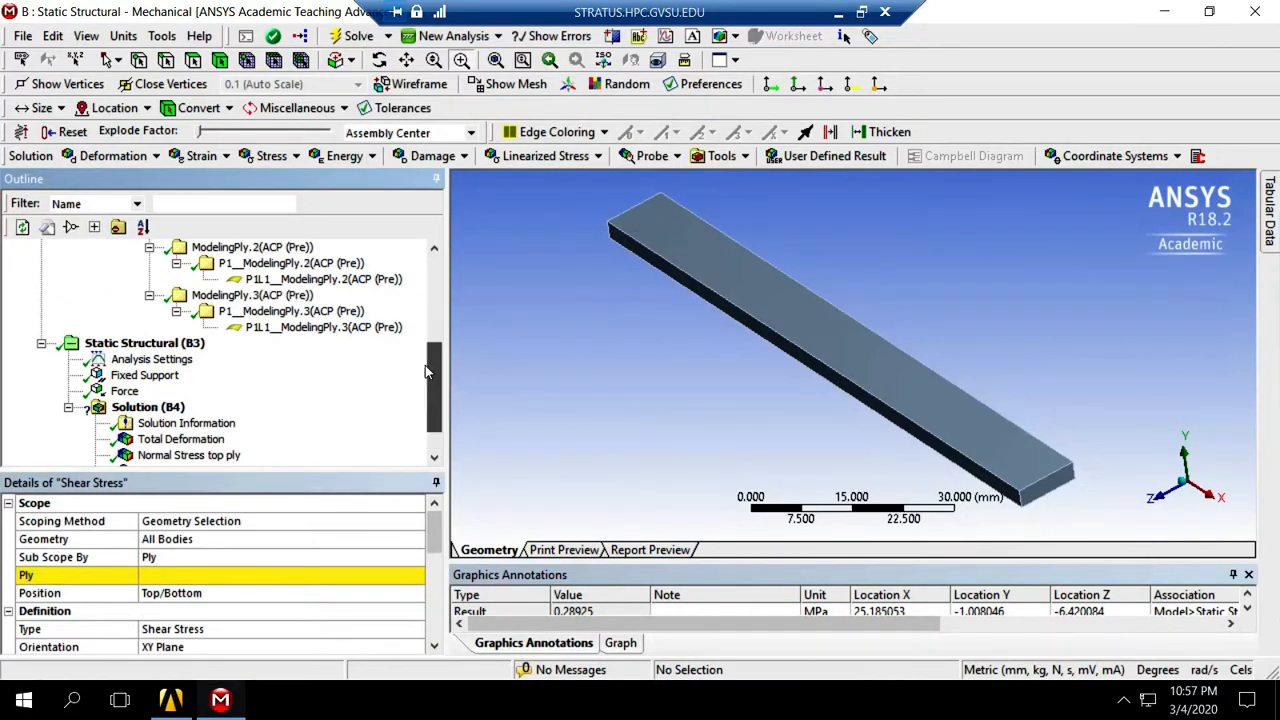
pyautogui.click(198, 577)
pyautogui.click(300, 280)
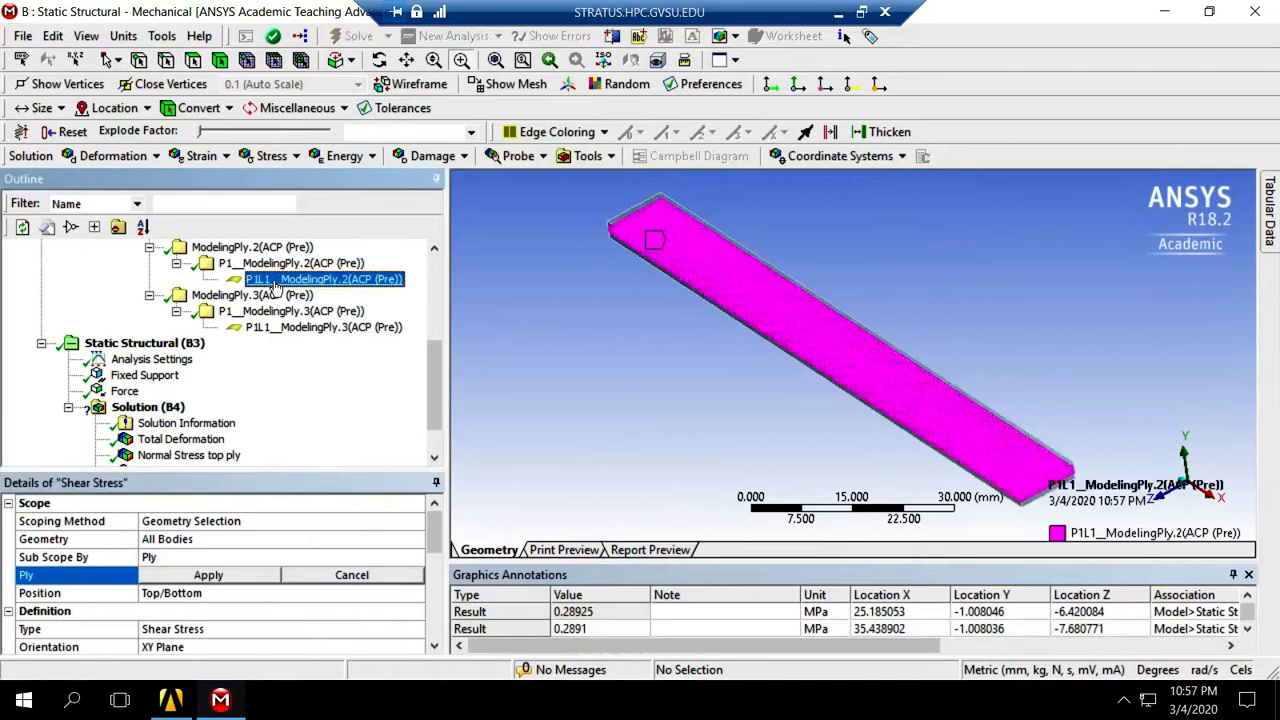
pyautogui.click(200, 574)
pyautogui.moveTo(432, 538)
pyautogui.mouseDown()
pyautogui.moveTo(432, 567)
pyautogui.moveTo(431, 512)
pyautogui.mouseUp()
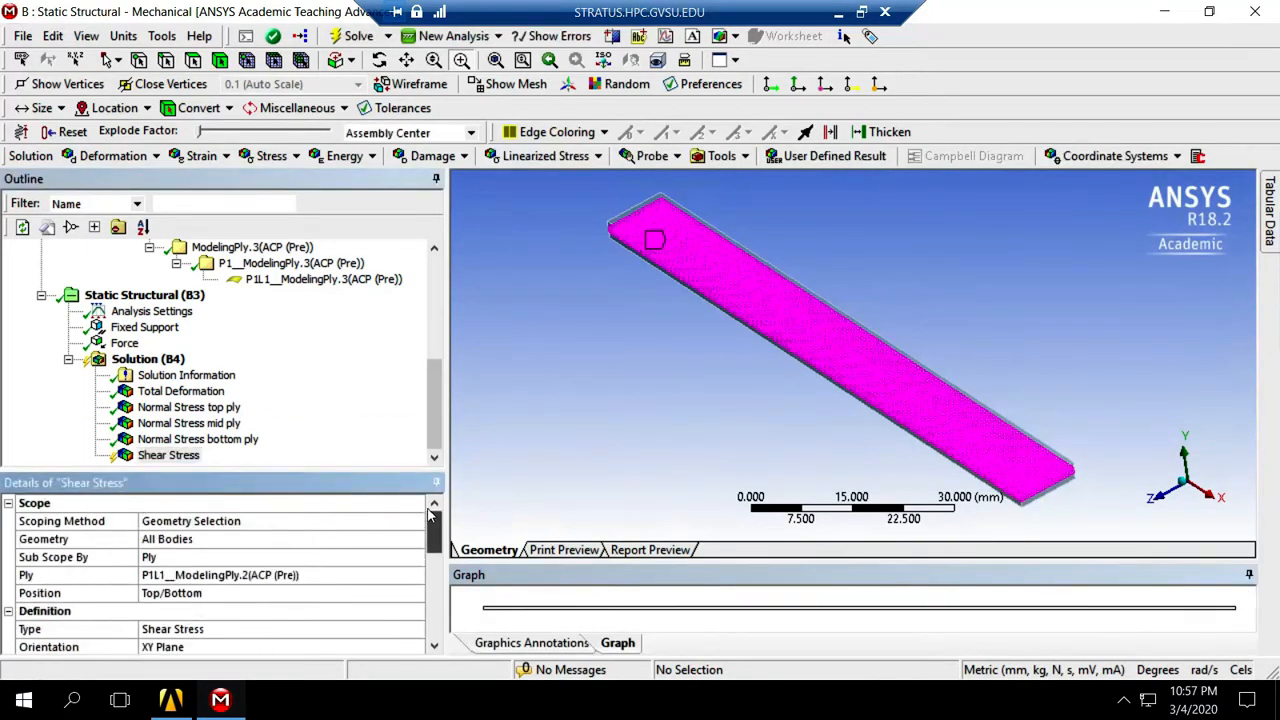
pyautogui.rightClick(166, 456)
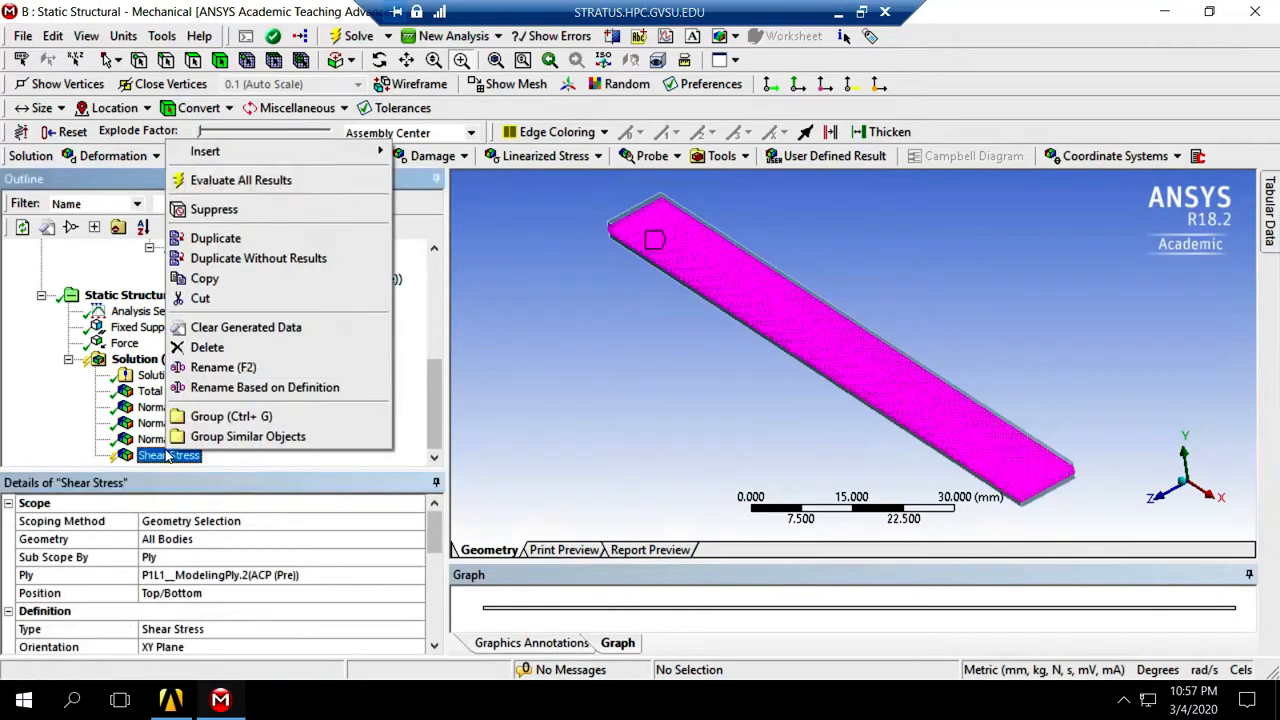
pyautogui.click(195, 181)
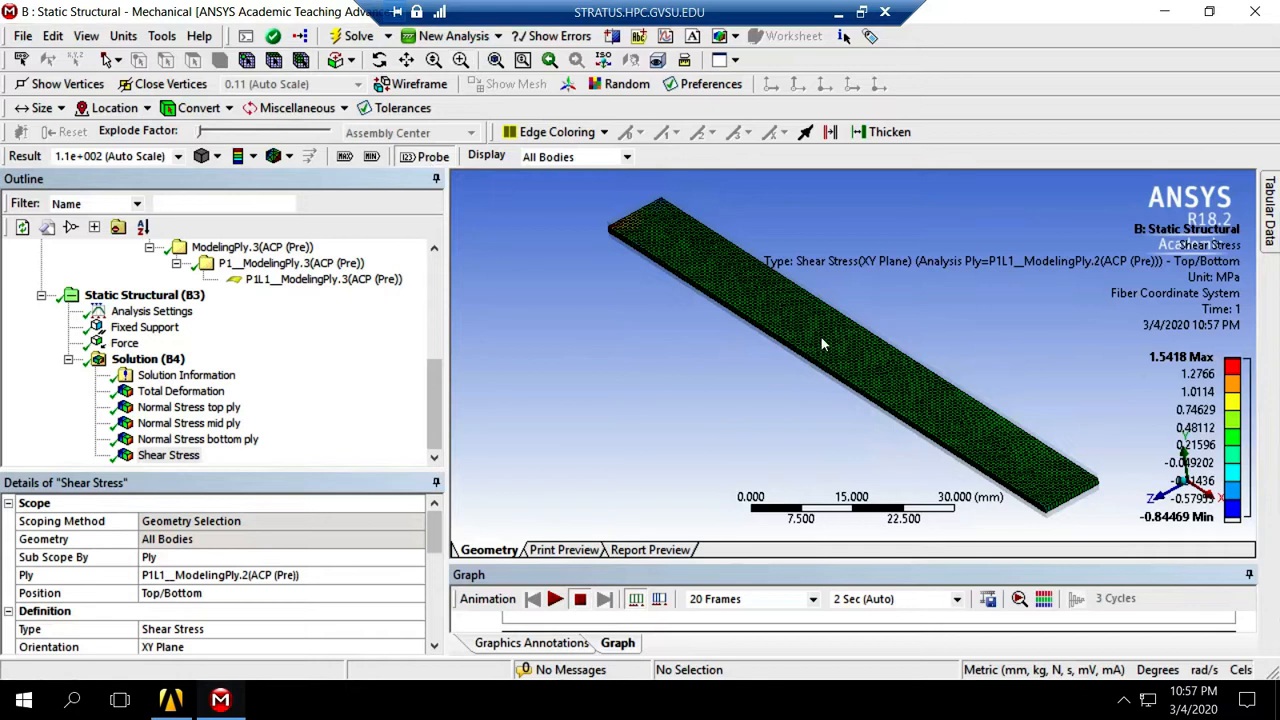
# - Probe the XY-plane shear stress of ModelingPly.2 in fiber coordinates at five interior points along the beam
pyautogui.click(848, 344)
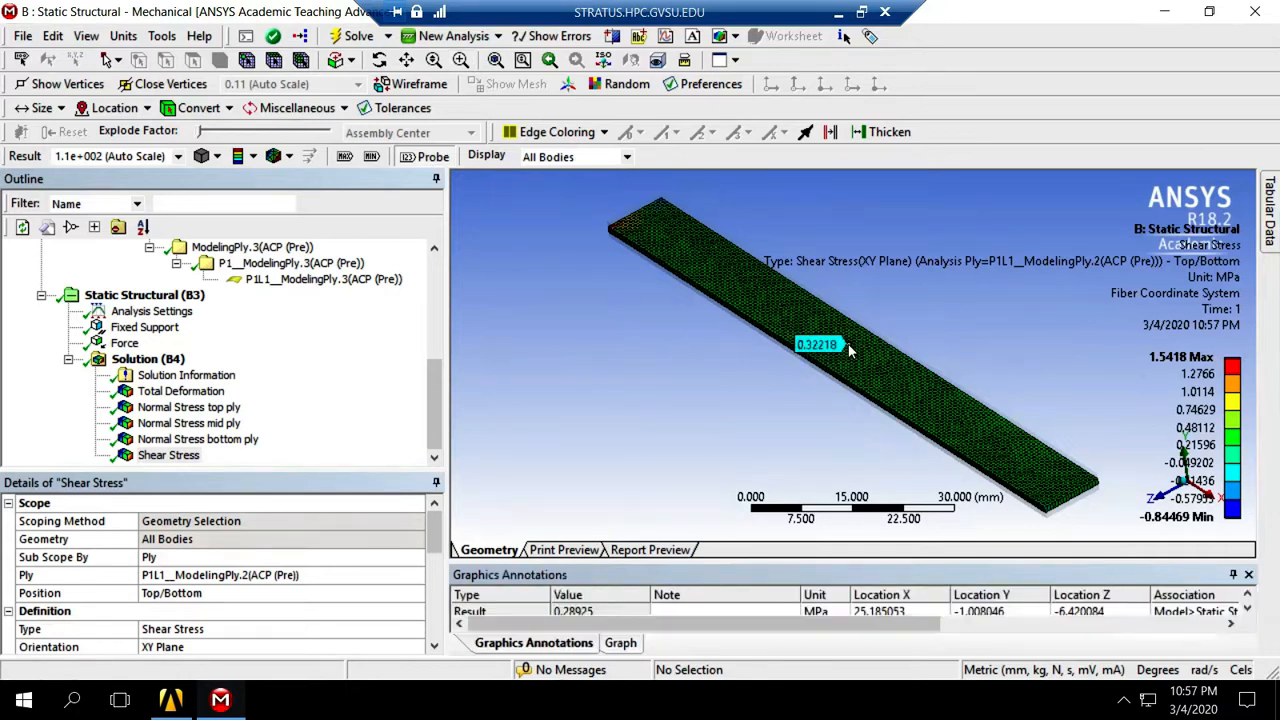
pyautogui.click(894, 371)
pyautogui.click(923, 394)
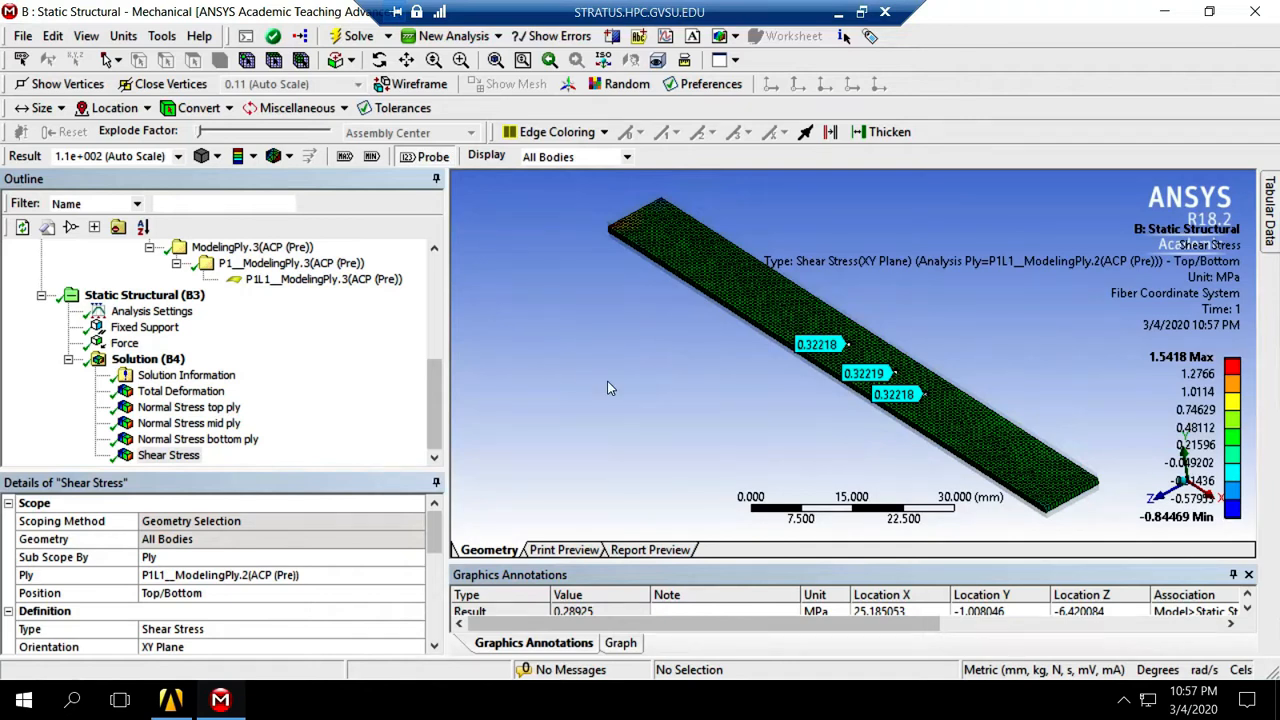
pyautogui.click(410, 158)
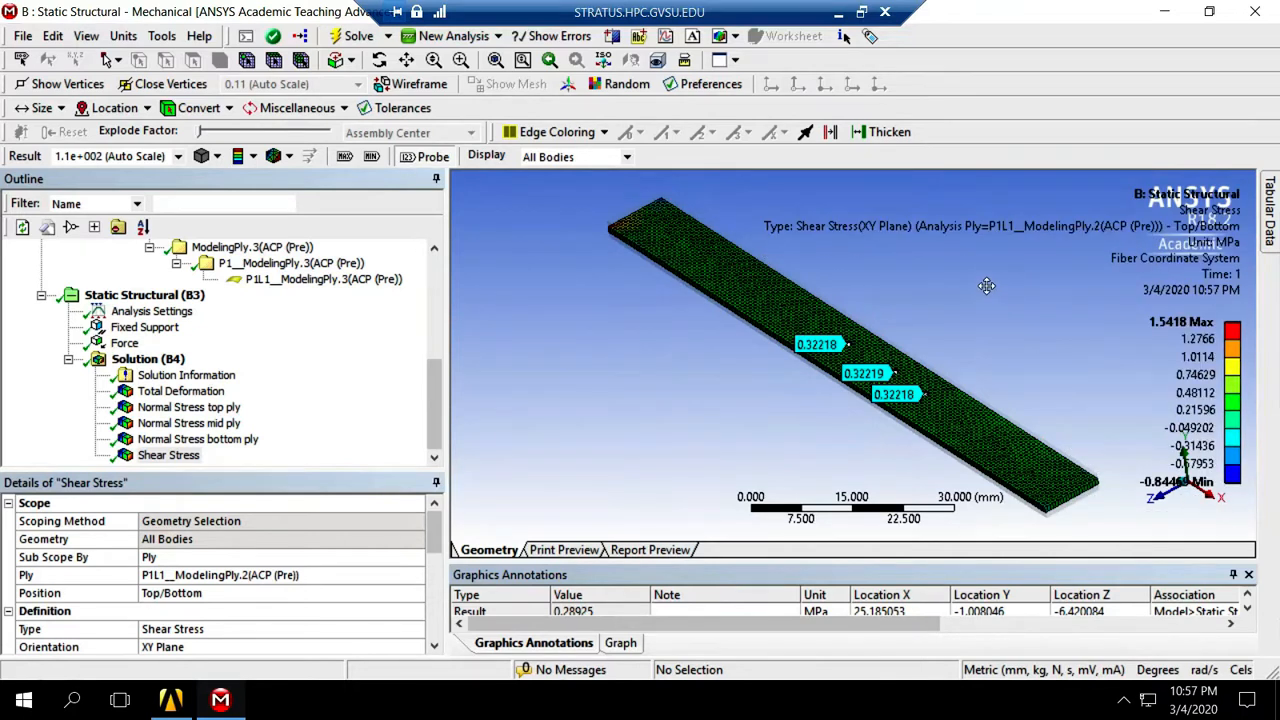
pyautogui.click(795, 310)
pyautogui.click(937, 408)
pyautogui.click(163, 457)
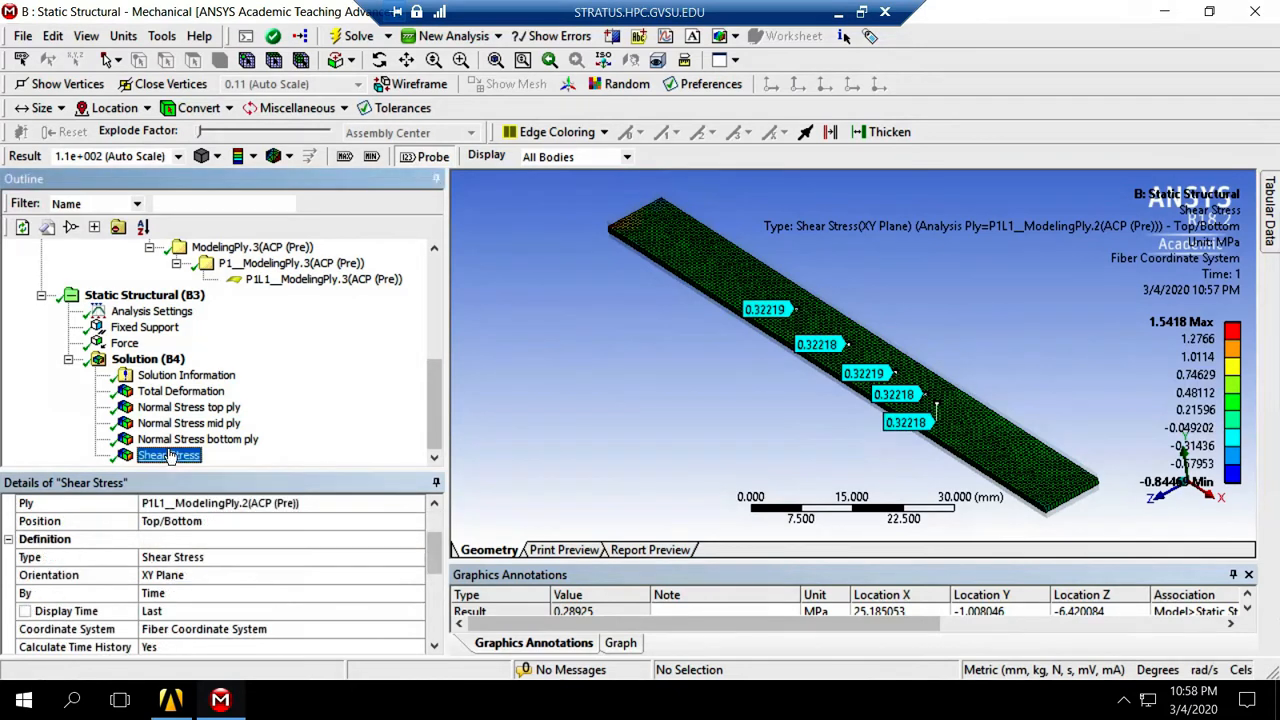
pyautogui.click(172, 362)
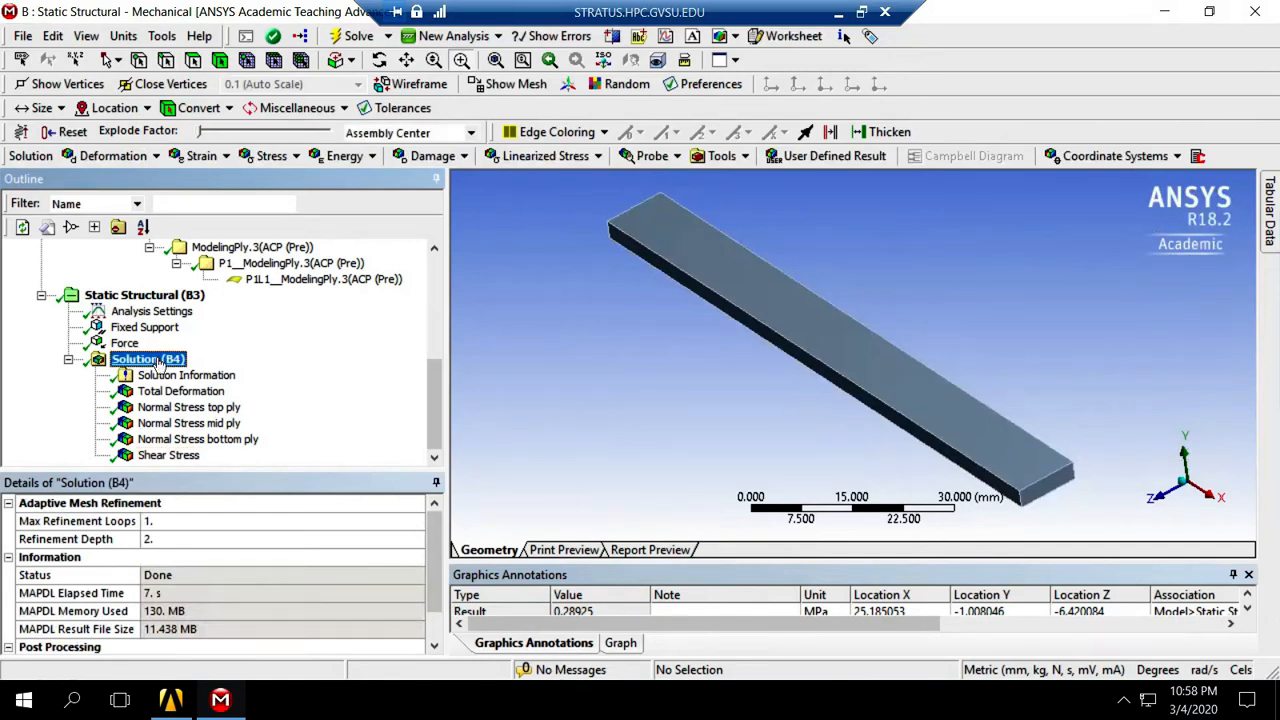
pyautogui.rightClick(160, 365)
pyautogui.moveTo(200, 369)
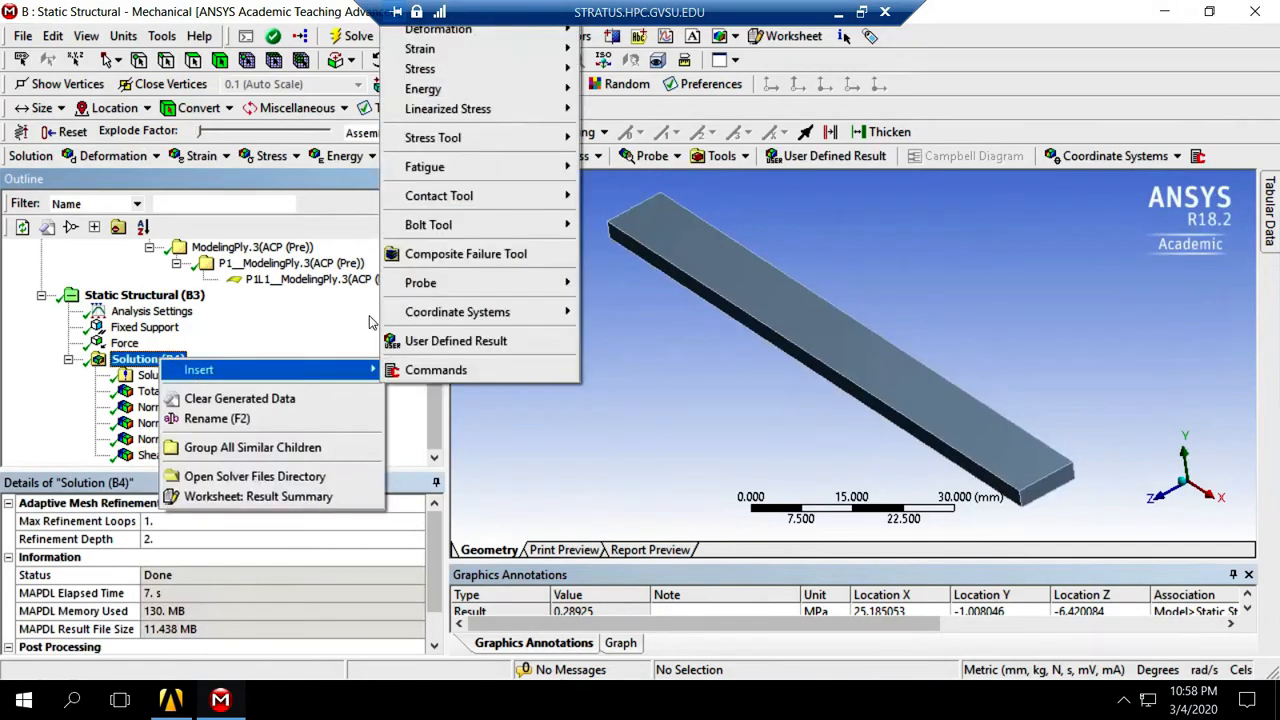
pyautogui.moveTo(480, 70)
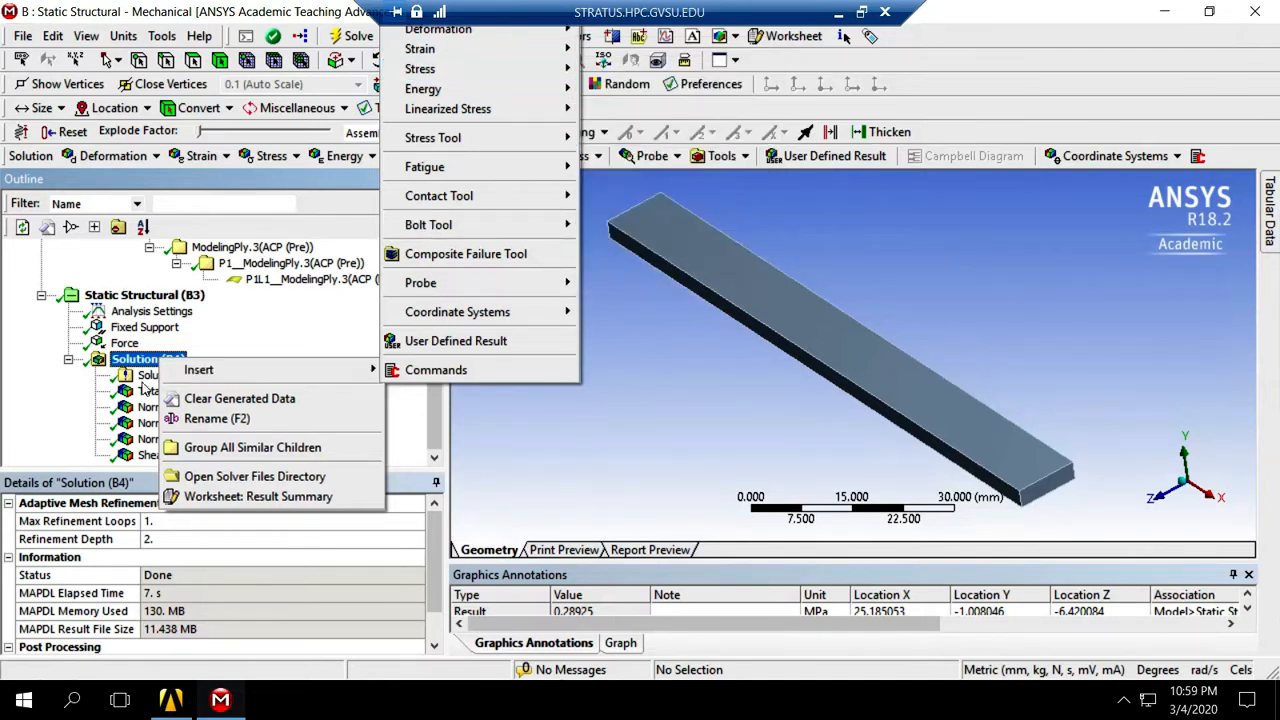
pyautogui.click(133, 362)
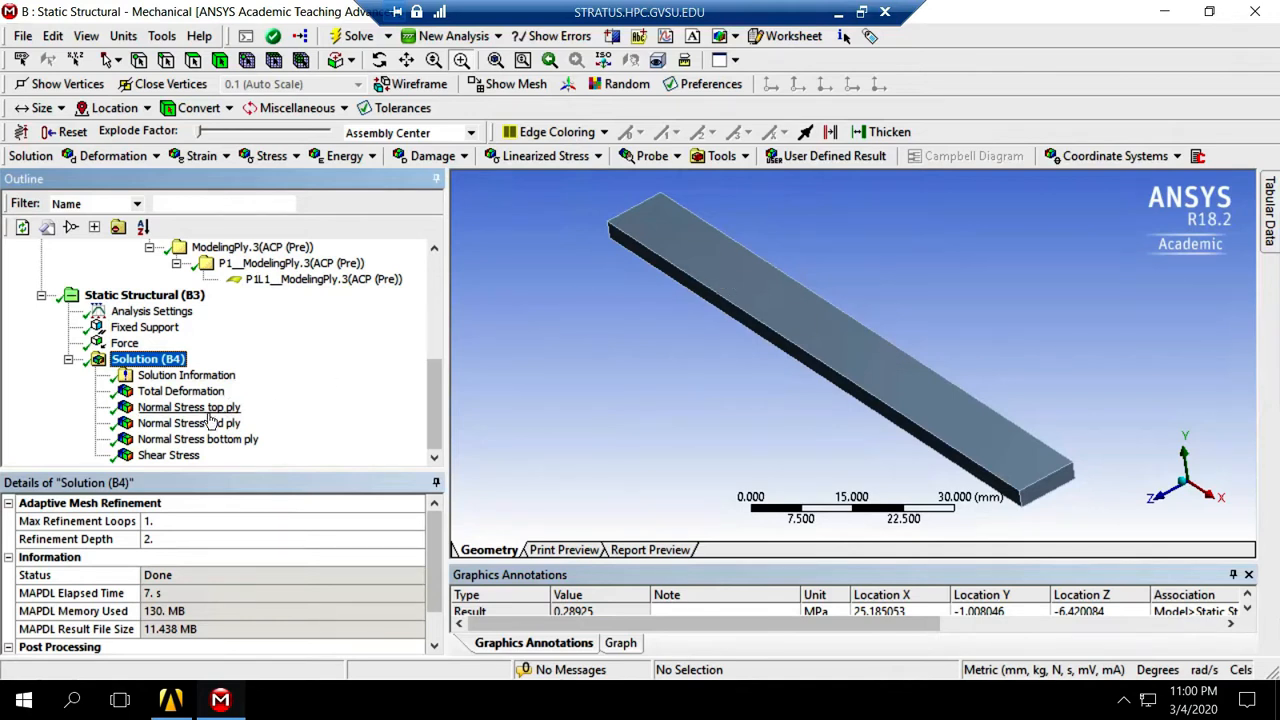
# - Set the orientation of Normal Stress mid ply to X Axis and evaluate all results
pyautogui.click(205, 444)
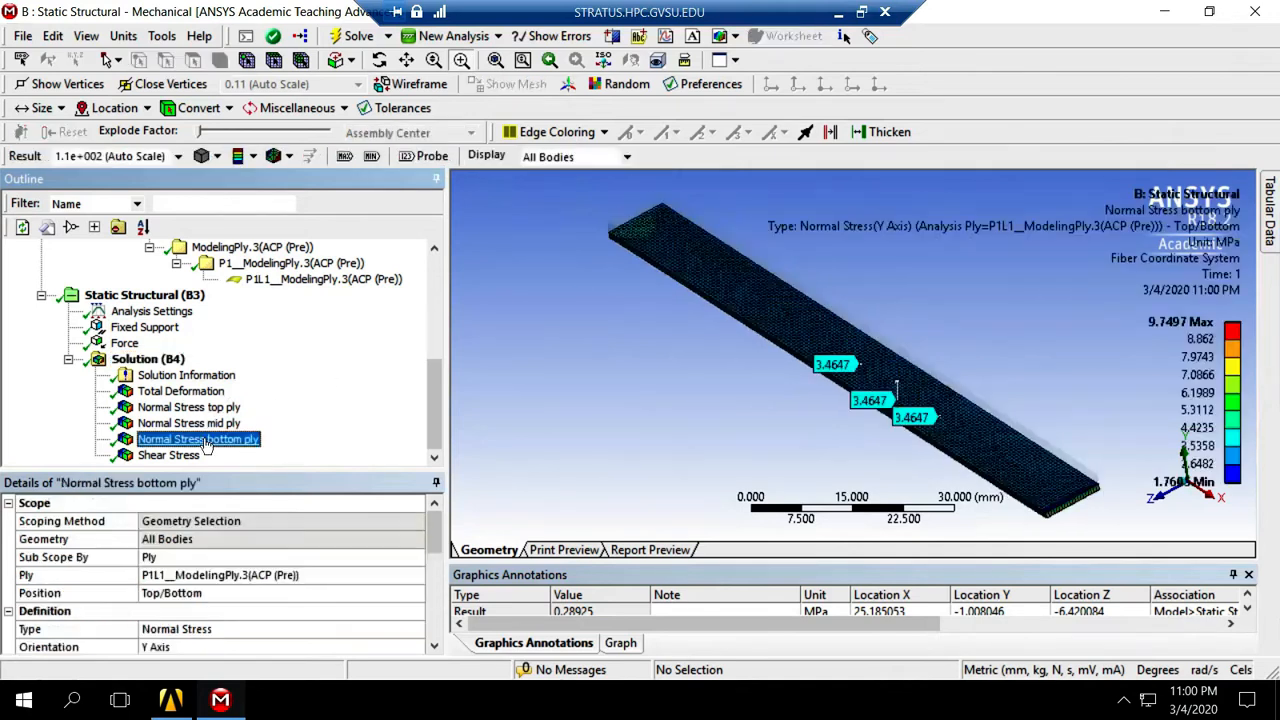
pyautogui.click(200, 423)
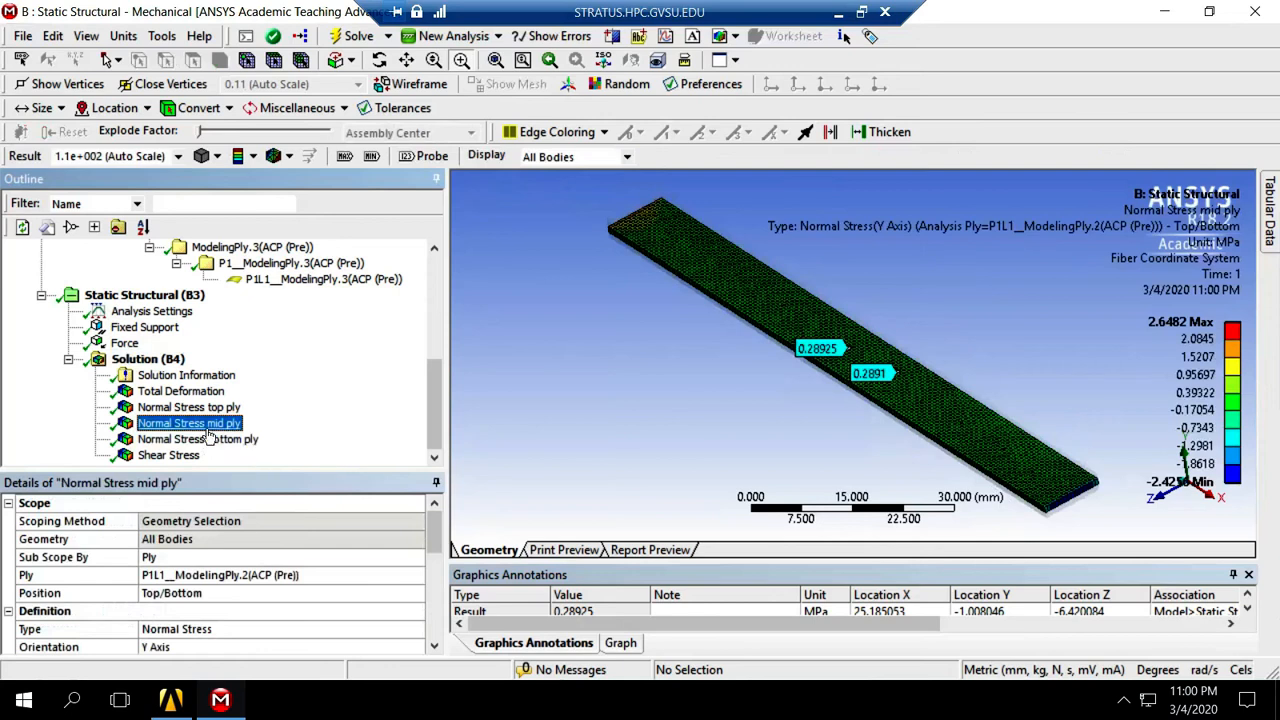
pyautogui.moveTo(434, 546); pyautogui.dragTo(433, 570)
pyautogui.click(300, 575)
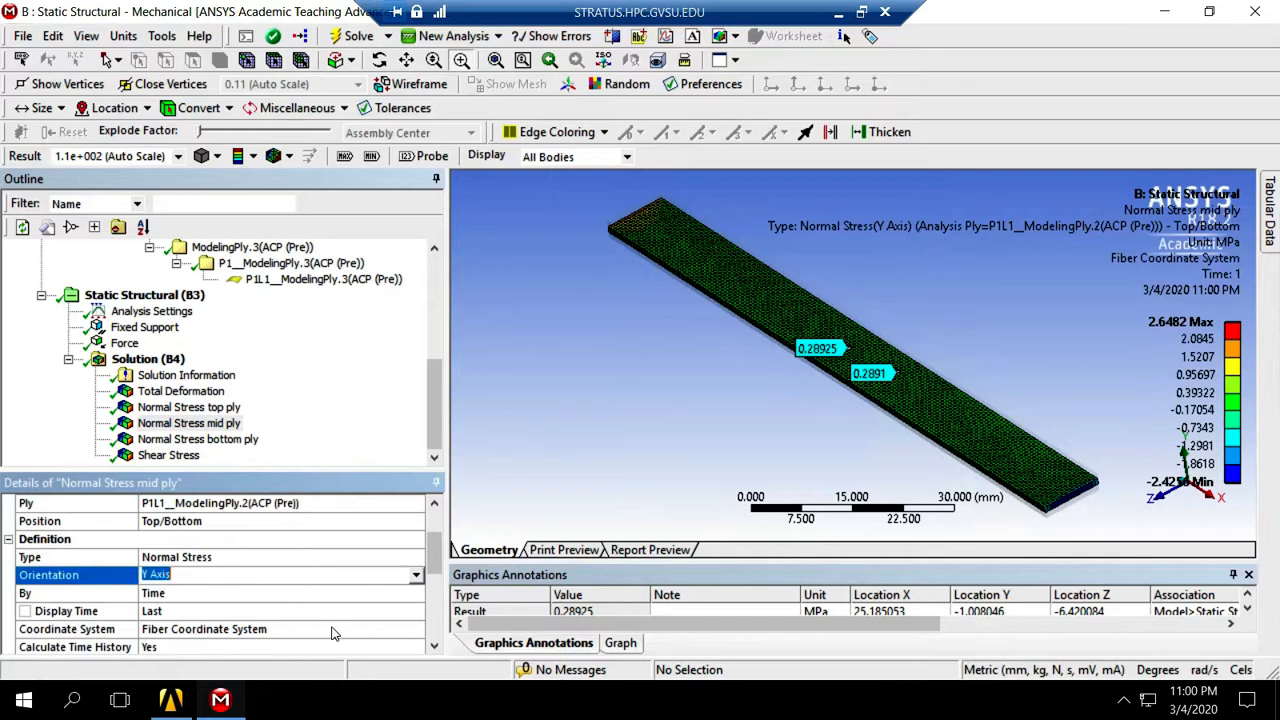
pyautogui.click(416, 578)
pyautogui.click(282, 593)
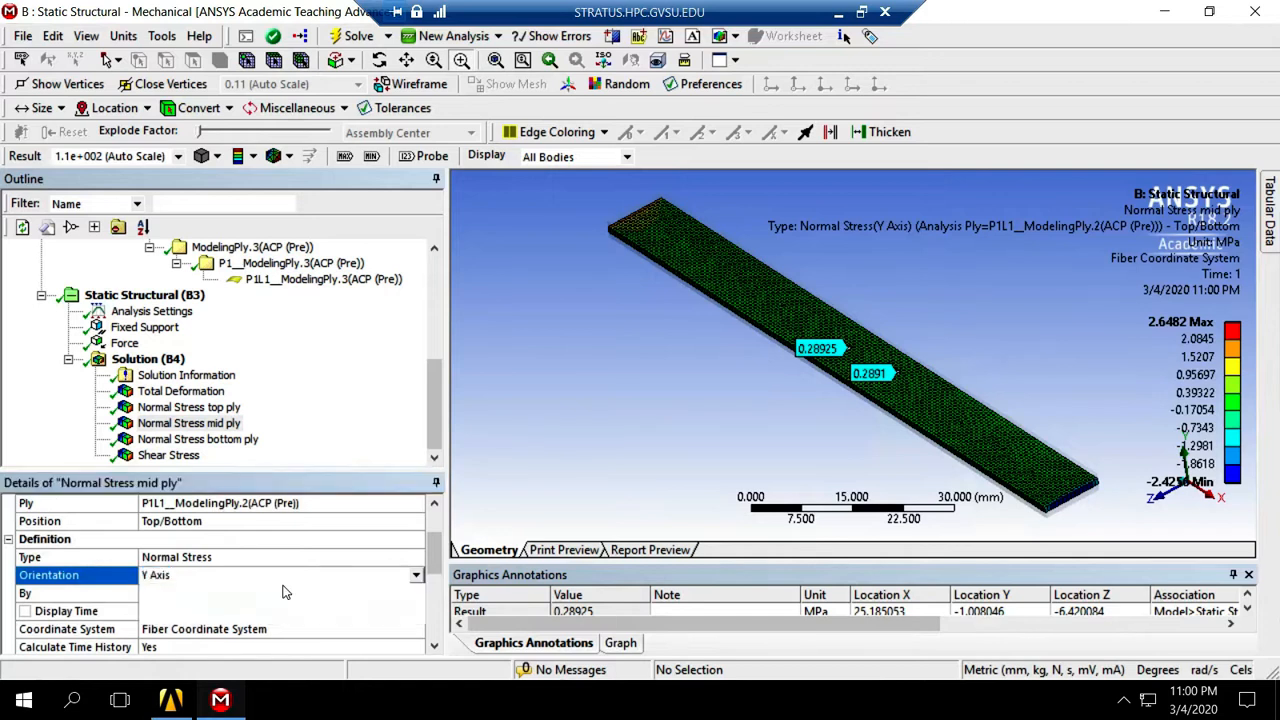
pyautogui.rightClick(217, 426)
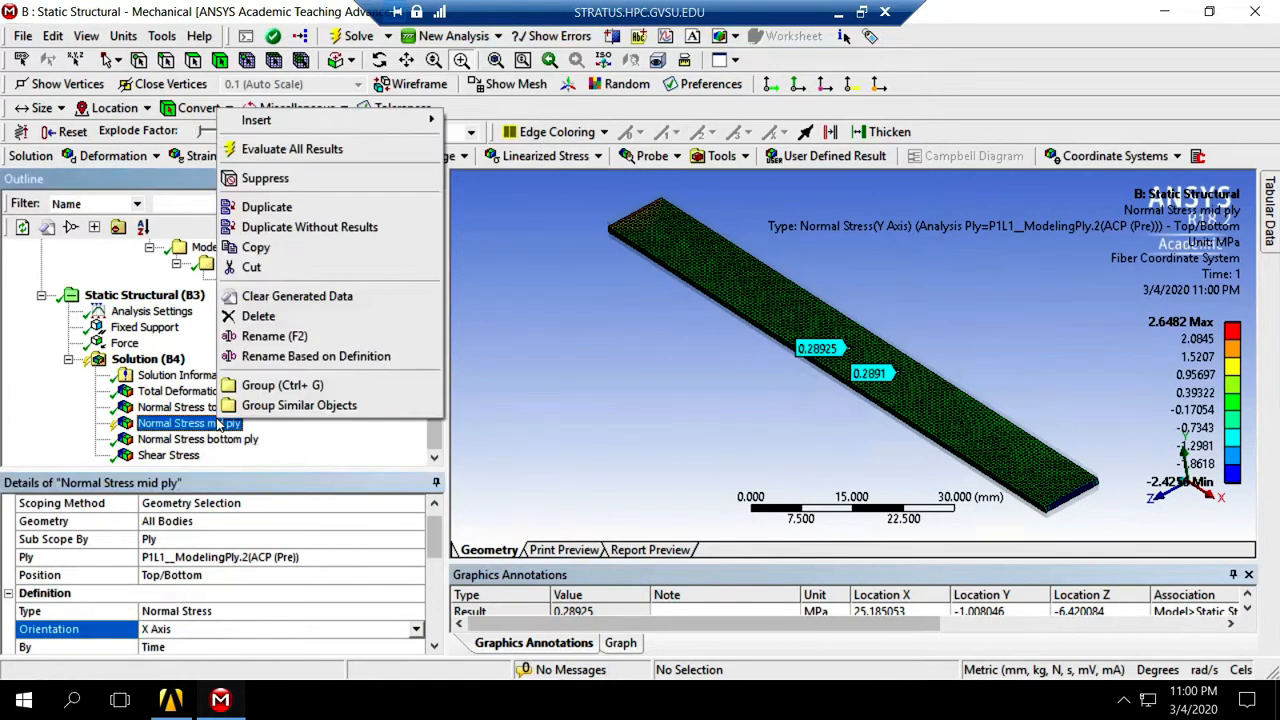
pyautogui.click(293, 149)
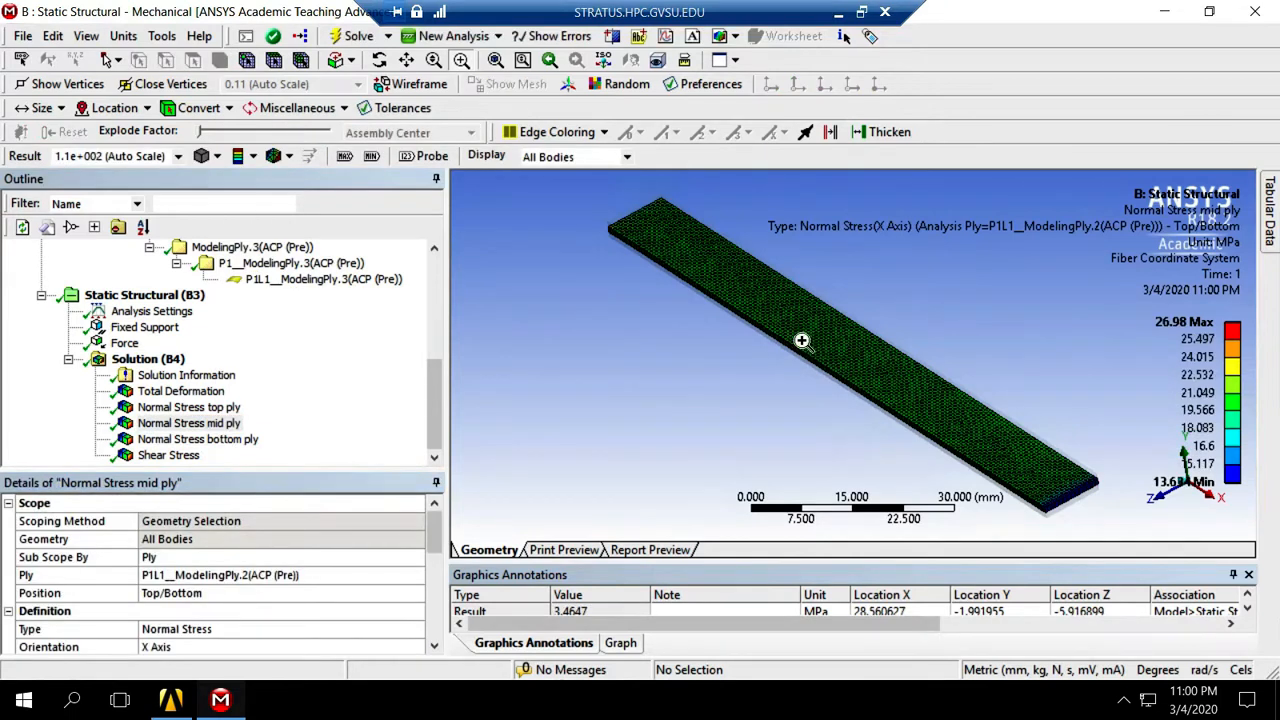
# - Probe the X-axis normal stress of the mid ply in fiber coordinates at one interior point of the beam
pyautogui.click(426, 156)
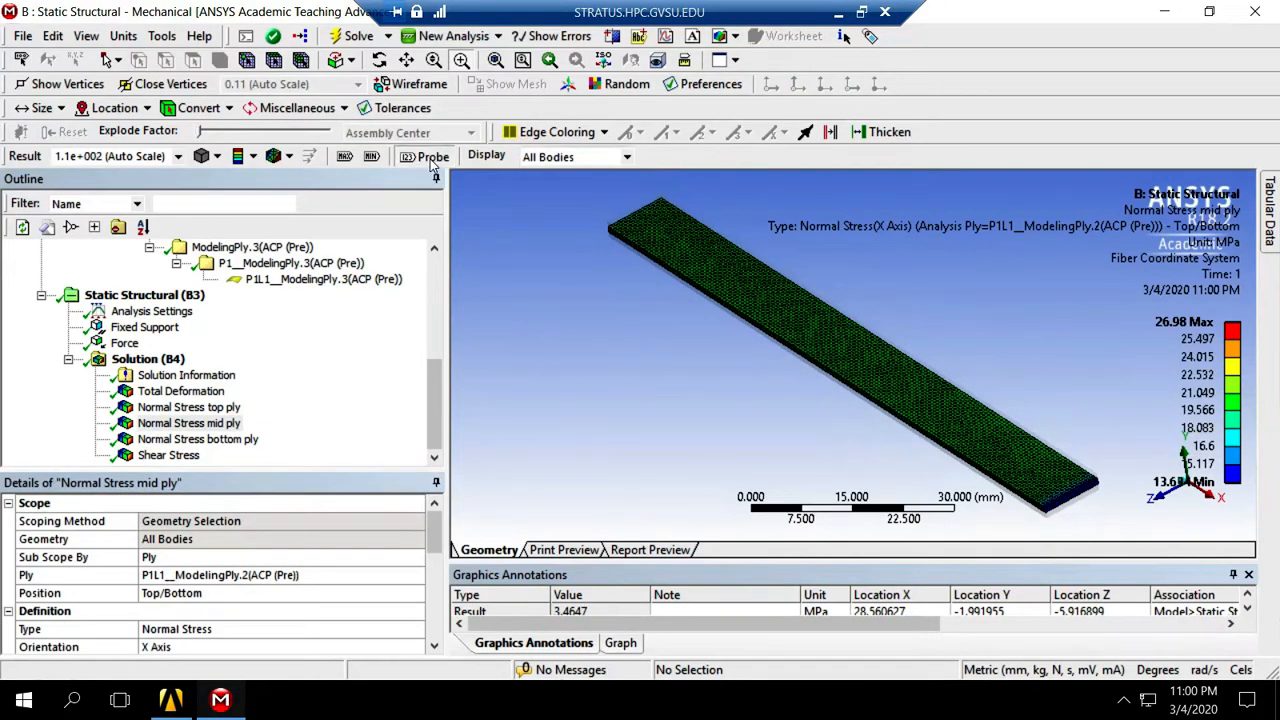
pyautogui.click(853, 355)
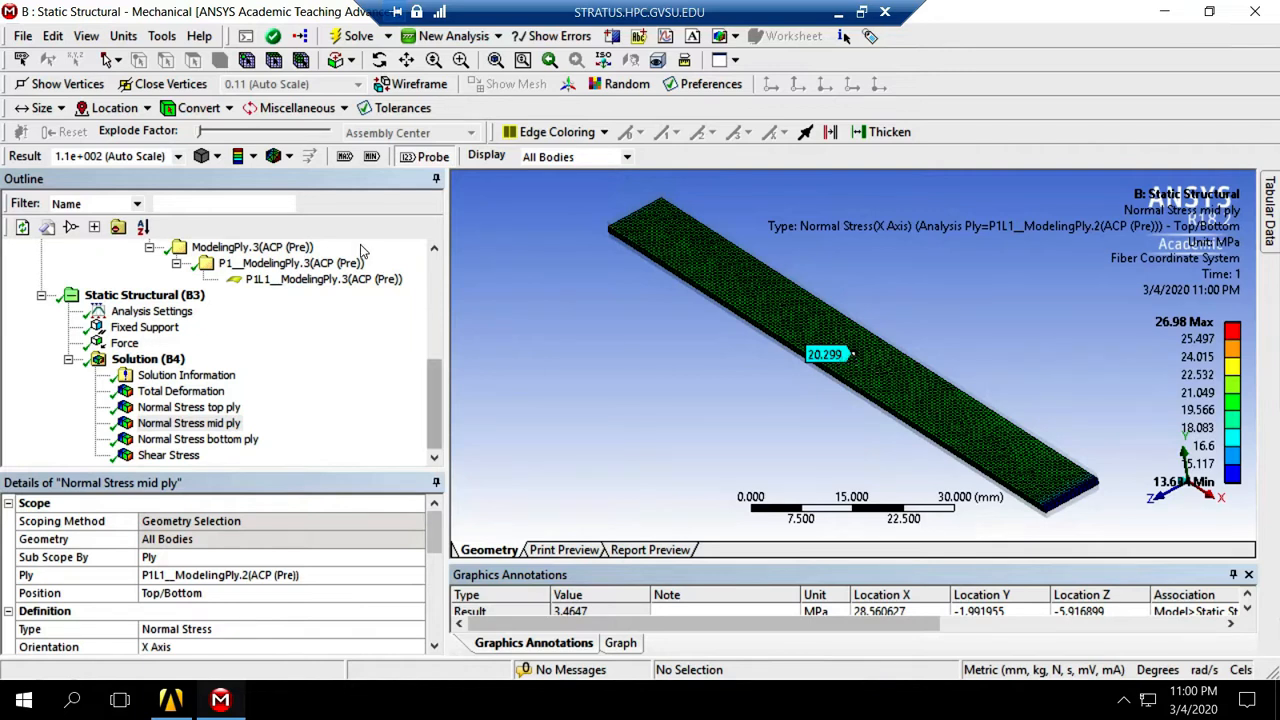
pyautogui.click(213, 425)
pyautogui.rightClick(213, 425)
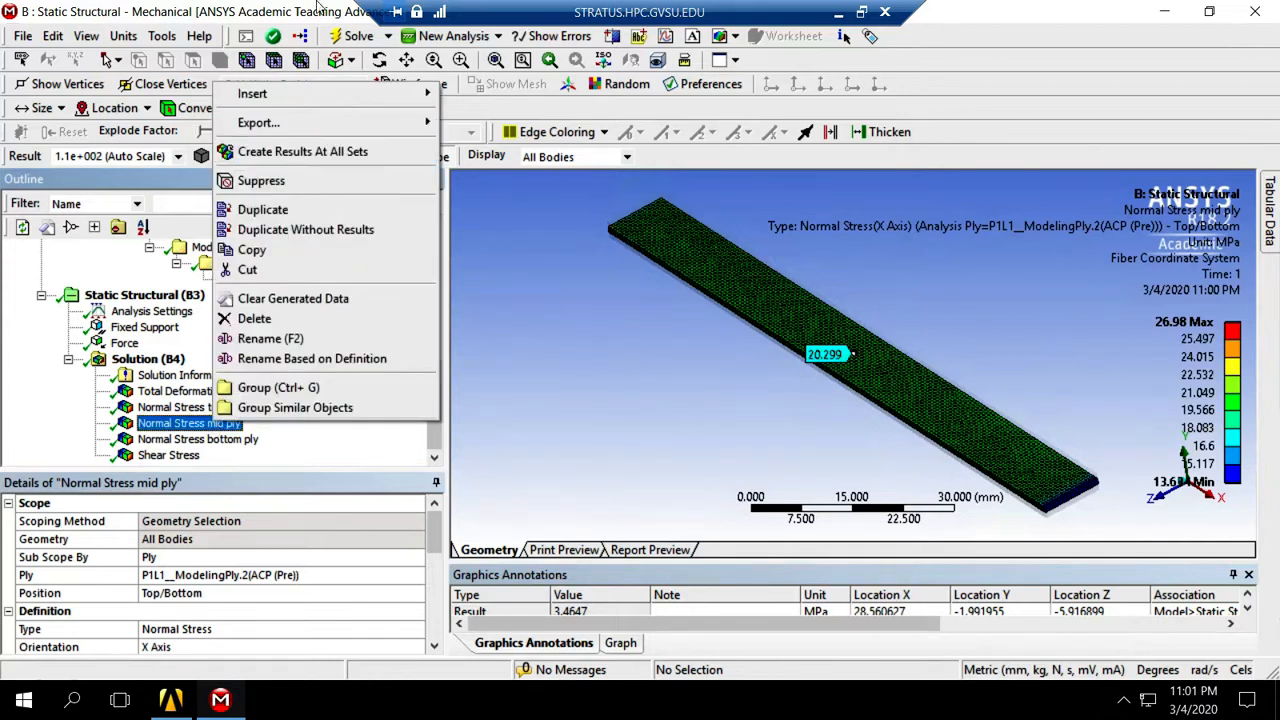
pyautogui.click(190, 427)
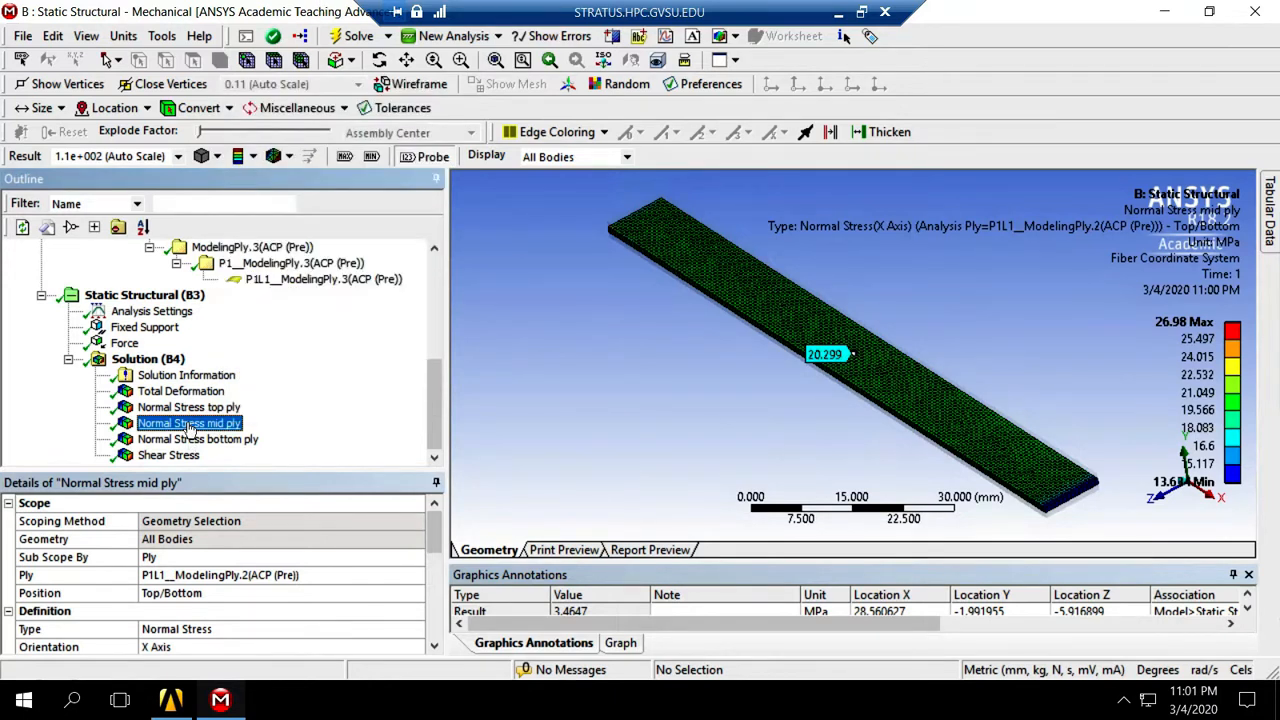
# - Set the orientation of Normal Stress mid ply to Y Axis and evaluate all results
pyautogui.moveTo(434, 526); pyautogui.dragTo(433, 543)
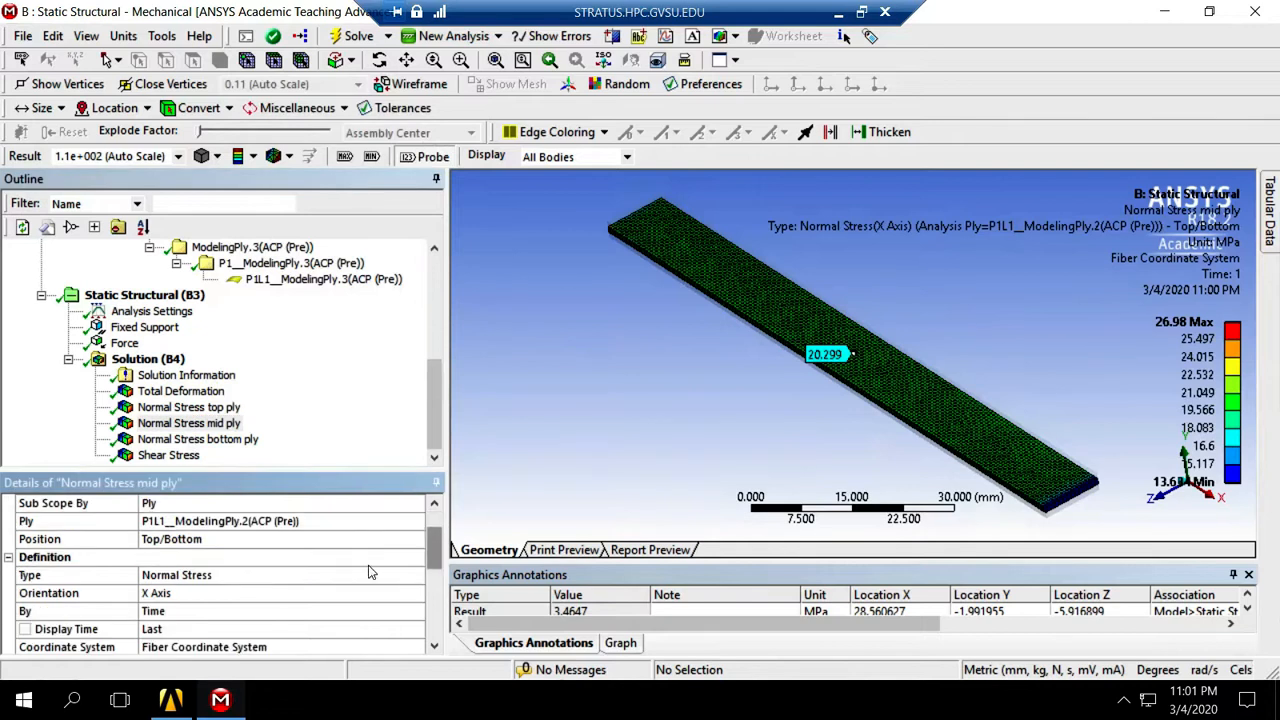
pyautogui.click(222, 610)
pyautogui.click(336, 594)
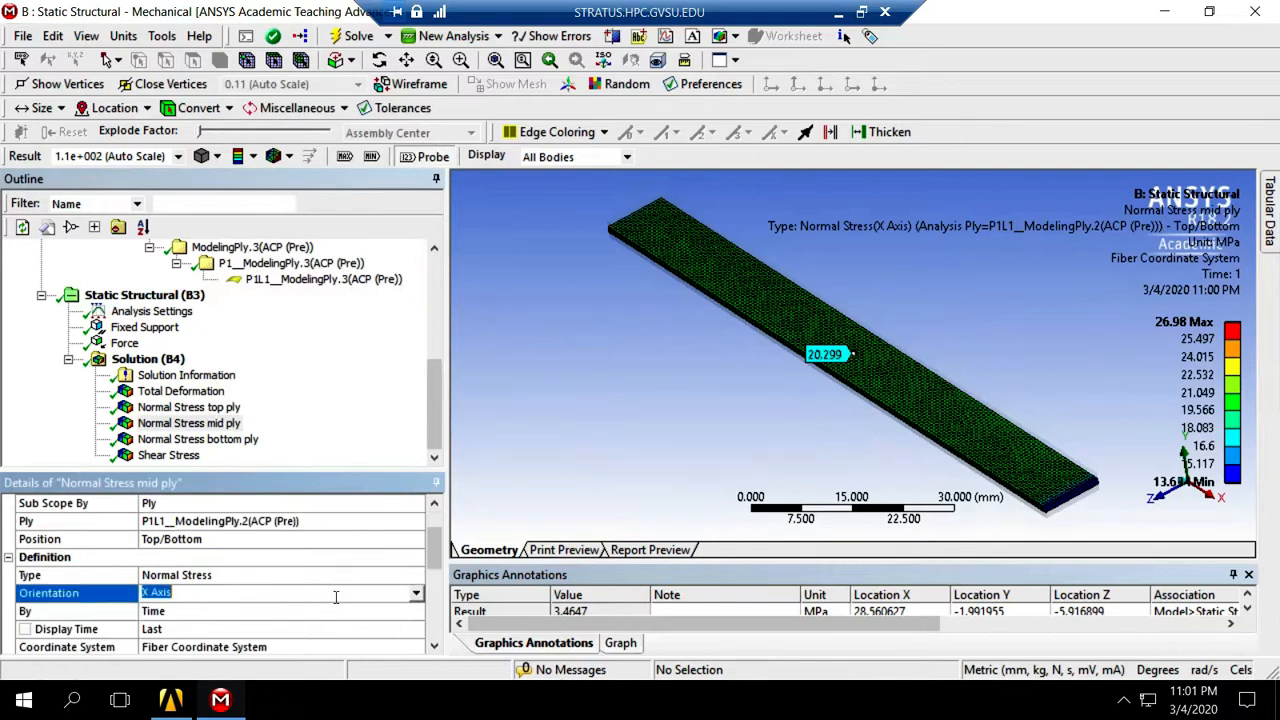
pyautogui.click(416, 594)
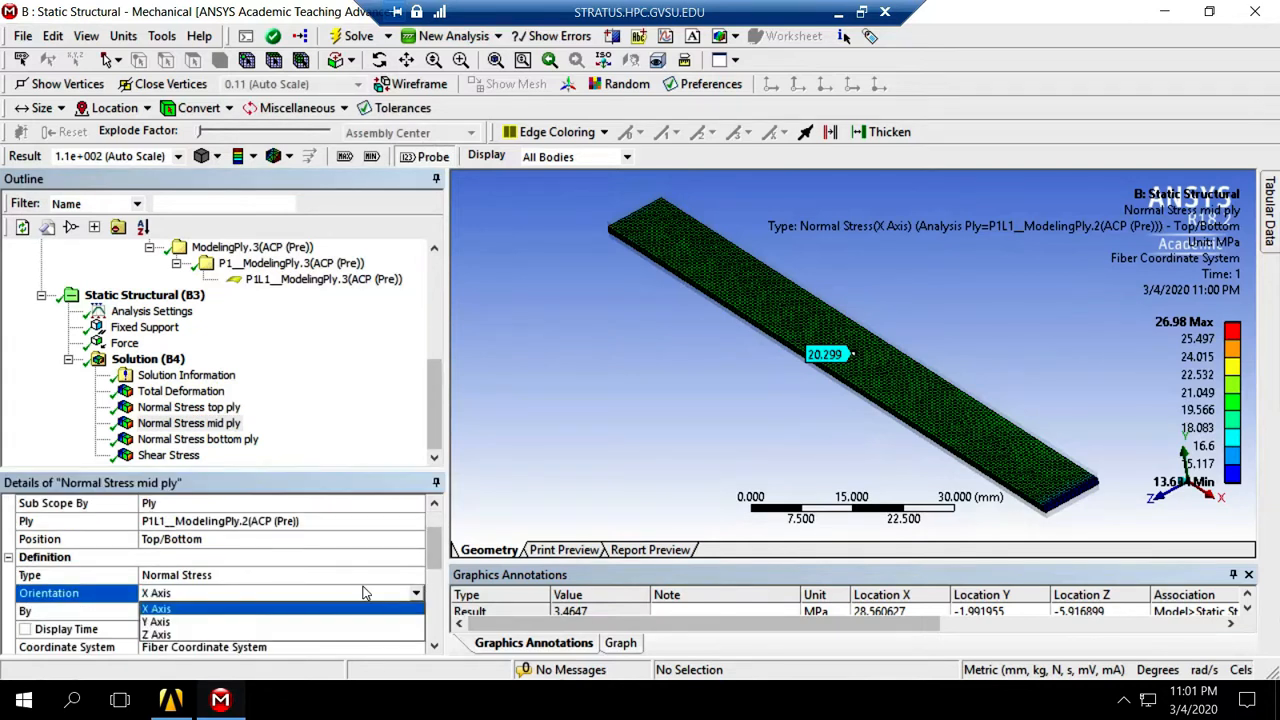
pyautogui.click(288, 622)
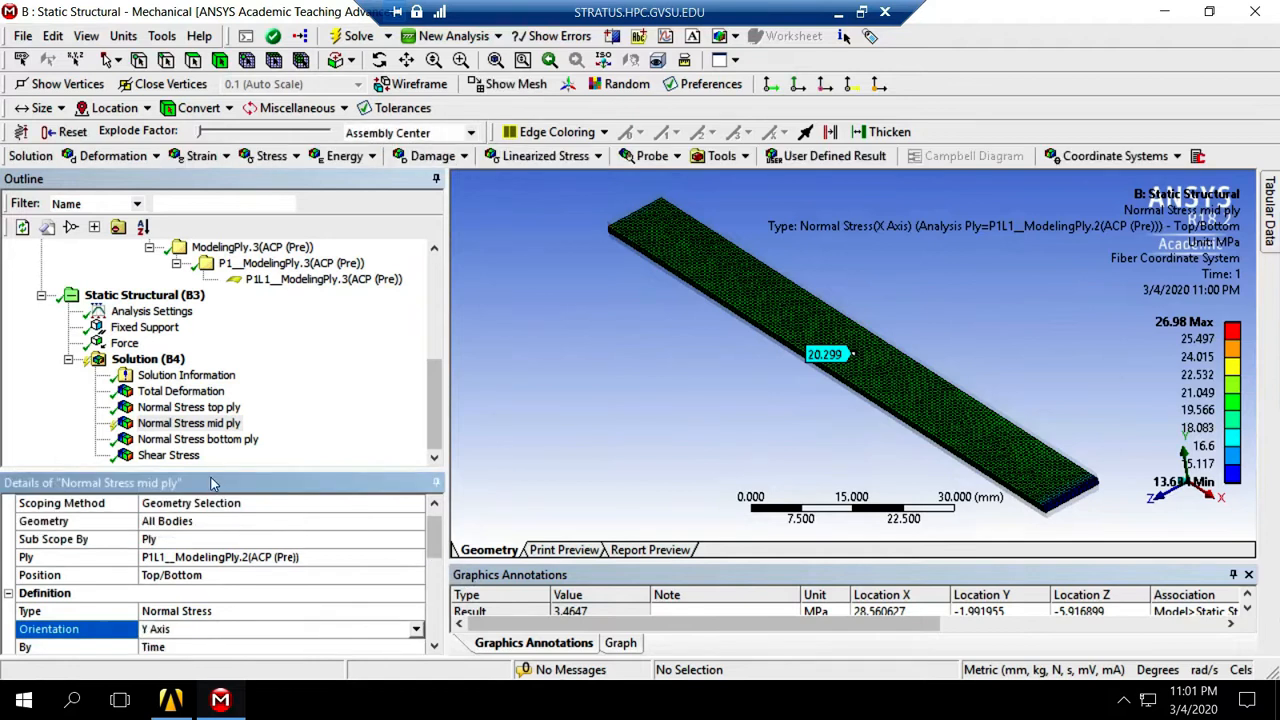
pyautogui.rightClick(195, 423)
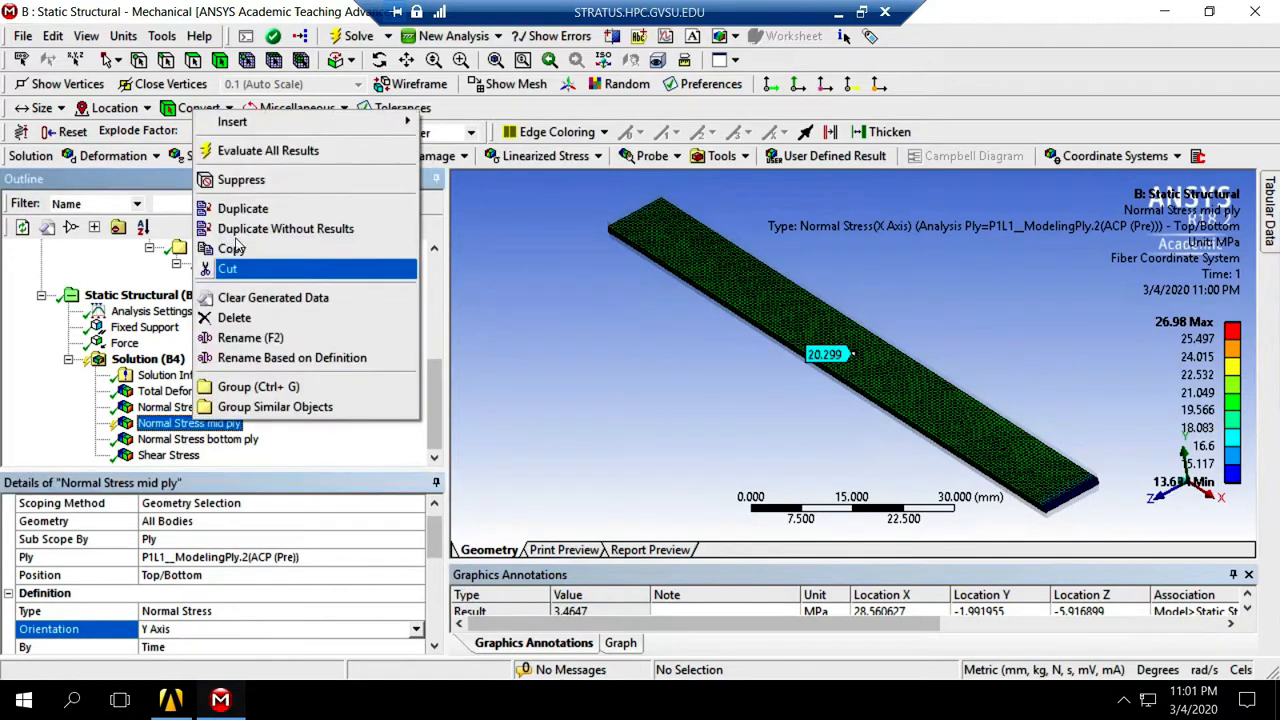
pyautogui.click(247, 151)
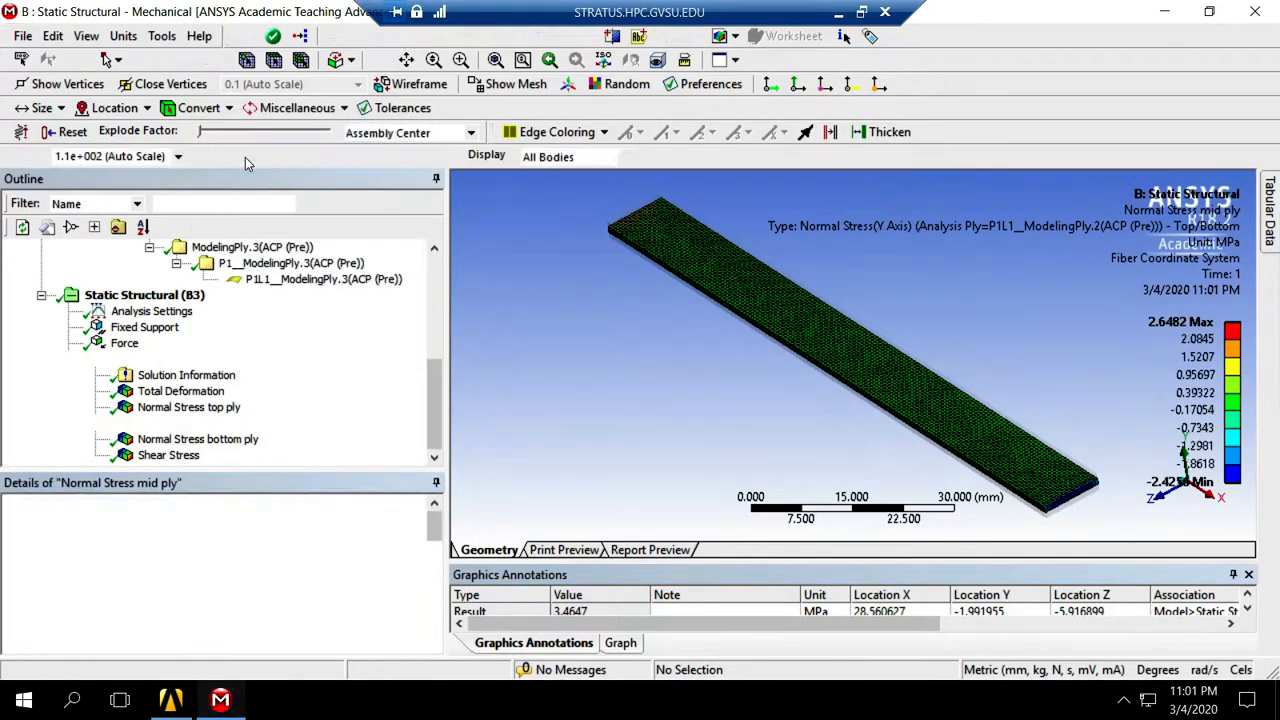
# - Probe the Y-axis normal stress of the mid ply in fiber coordinates at three interior points along the beam
pyautogui.click(428, 157)
pyautogui.click(856, 352)
pyautogui.click(792, 319)
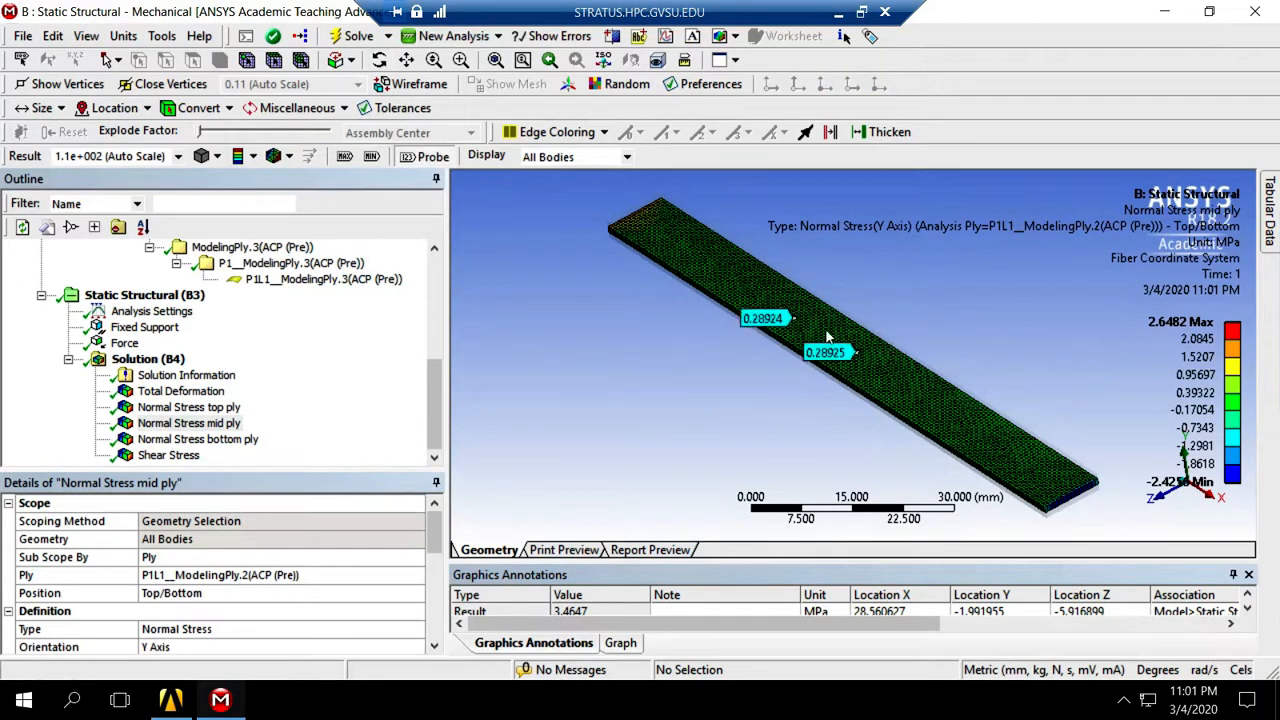
pyautogui.click(889, 371)
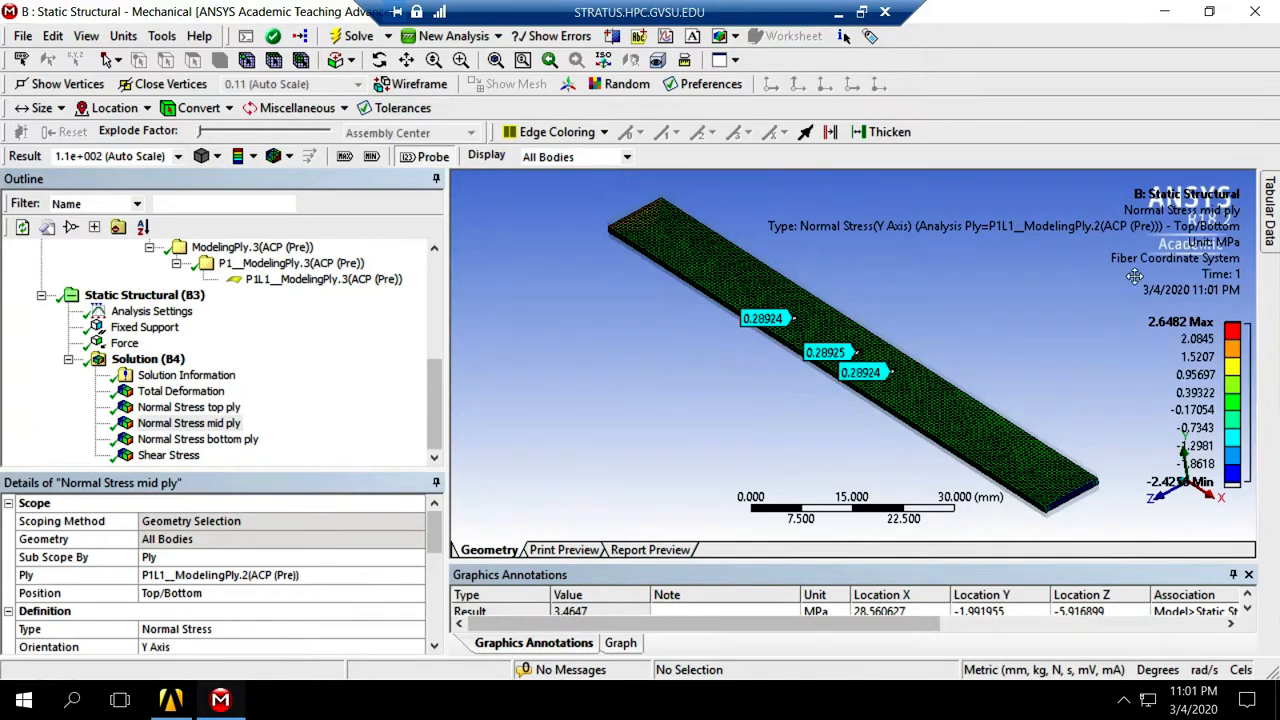
# - Review the probed XY-plane Shear Stress result of ModelingPly.2 and its detail settings
pyautogui.click(170, 455)
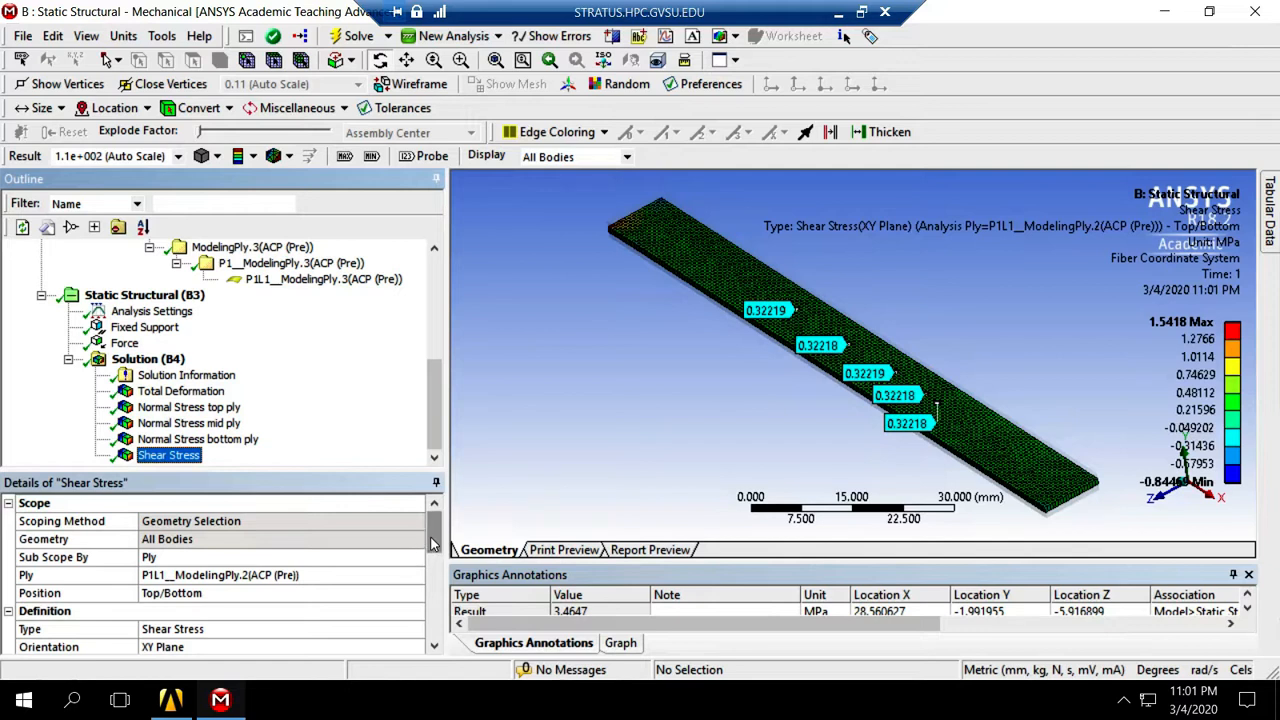
pyautogui.click(433, 568)
pyautogui.moveTo(433, 568); pyautogui.dragTo(430, 483)
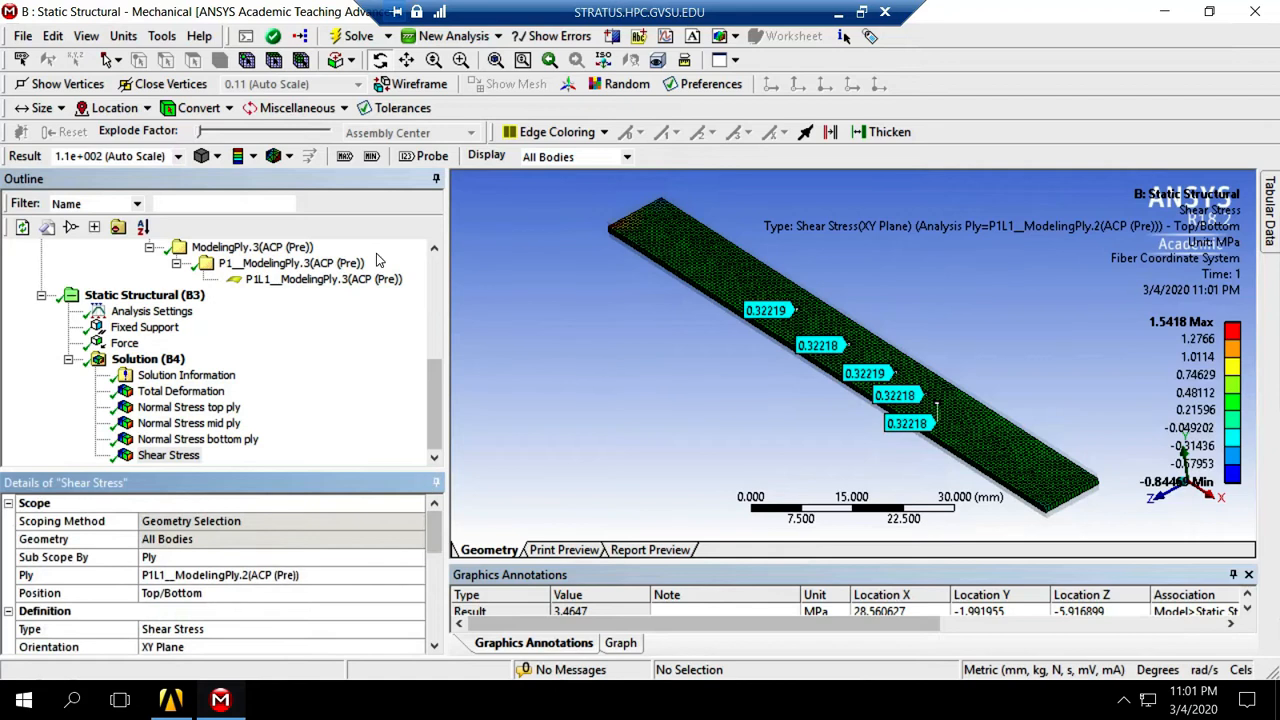
pyautogui.click(837, 13)
pyautogui.click(664, 700)
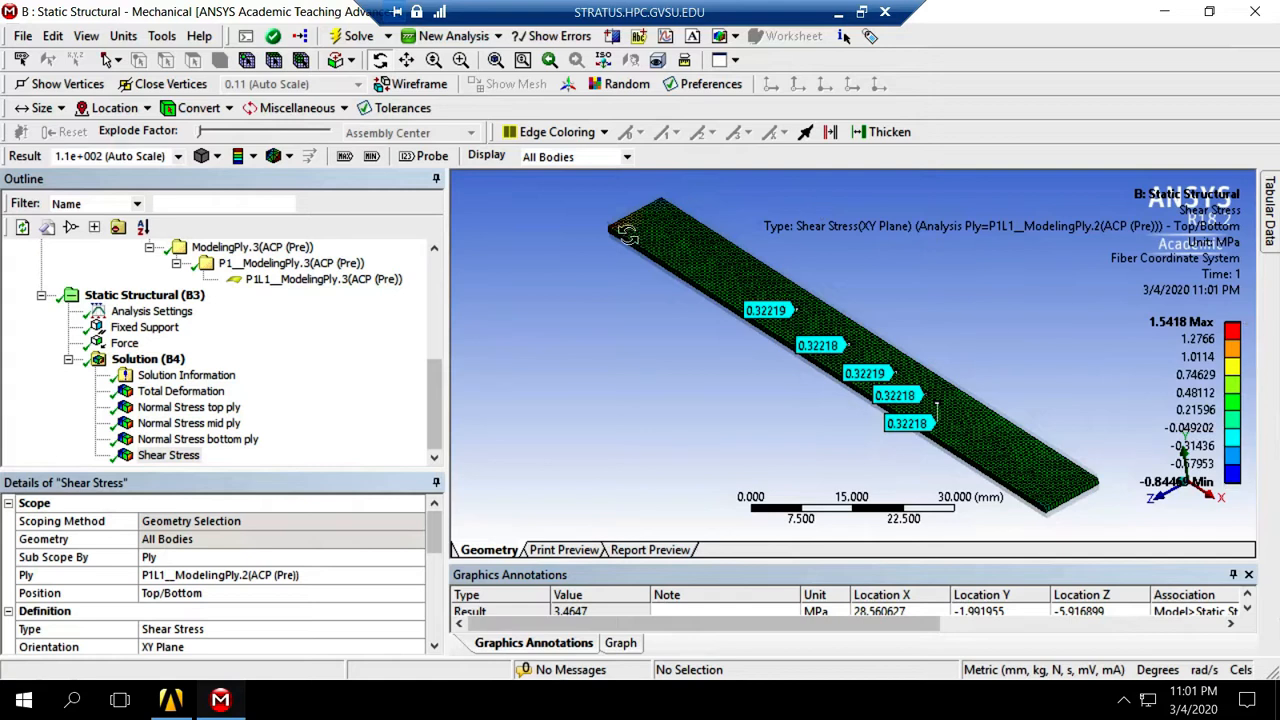
# - Collapse the Imported Plies branch of the model tree, leaving the Static Structural branch with its solution results expanded
pyautogui.click(413, 372)
pyautogui.scroll(6, 413, 372)
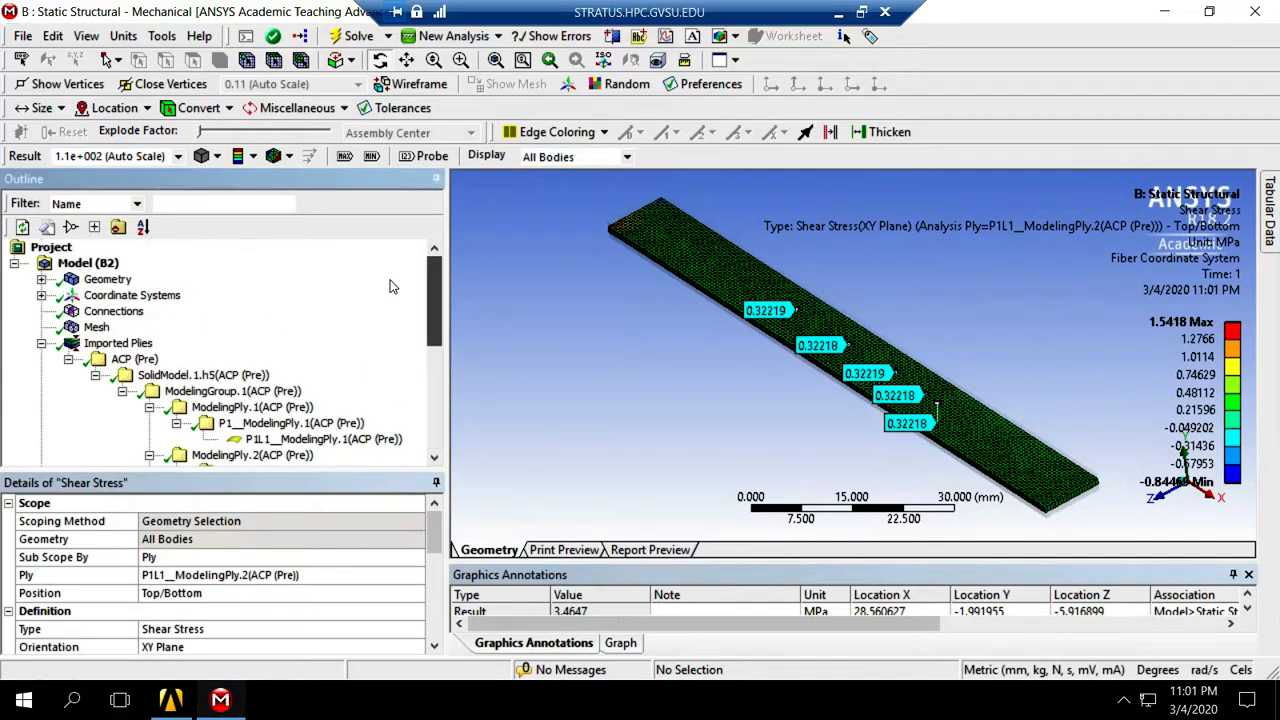
pyautogui.scroll(-1, 382, 312)
pyautogui.click(41, 312)
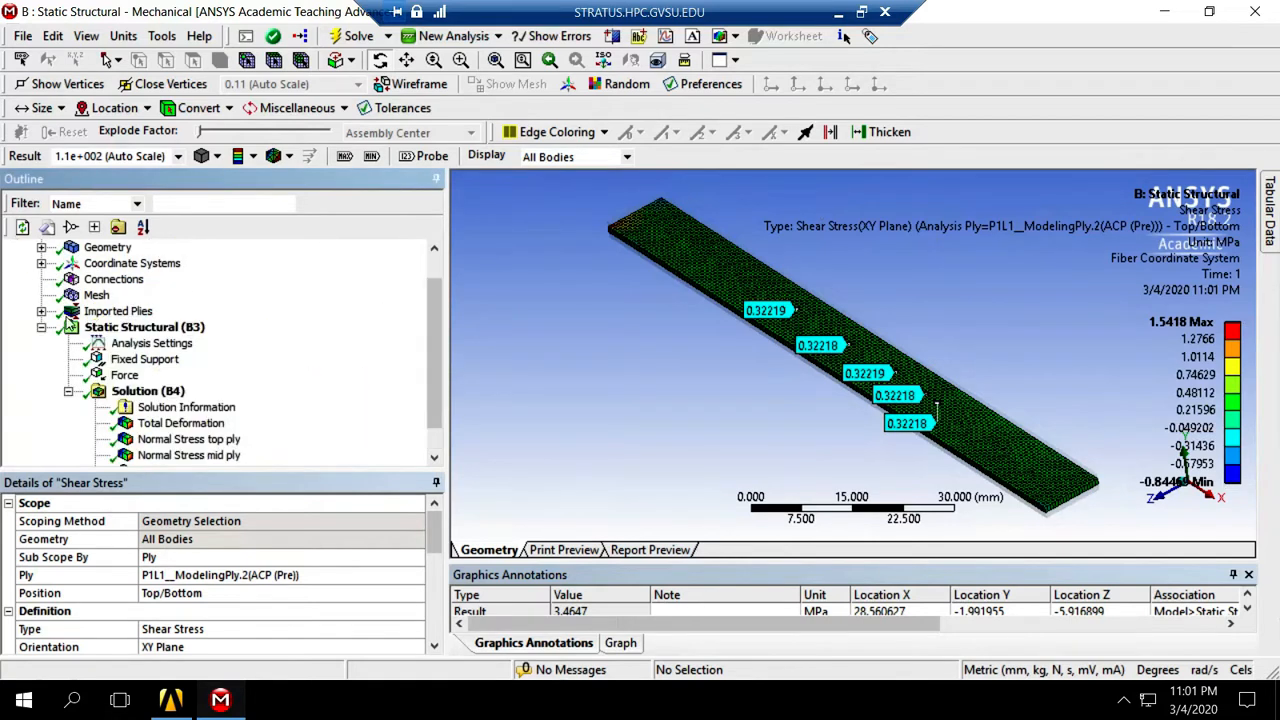
pyautogui.click(41, 328)
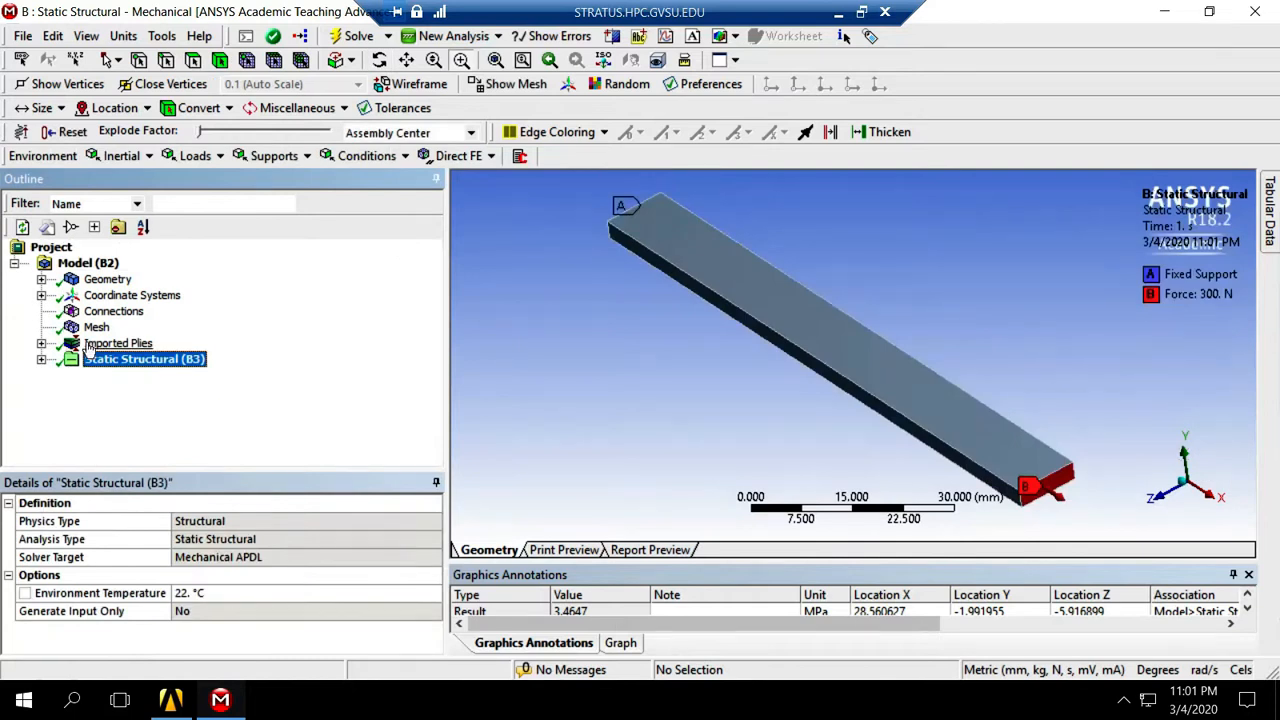
pyautogui.click(41, 359)
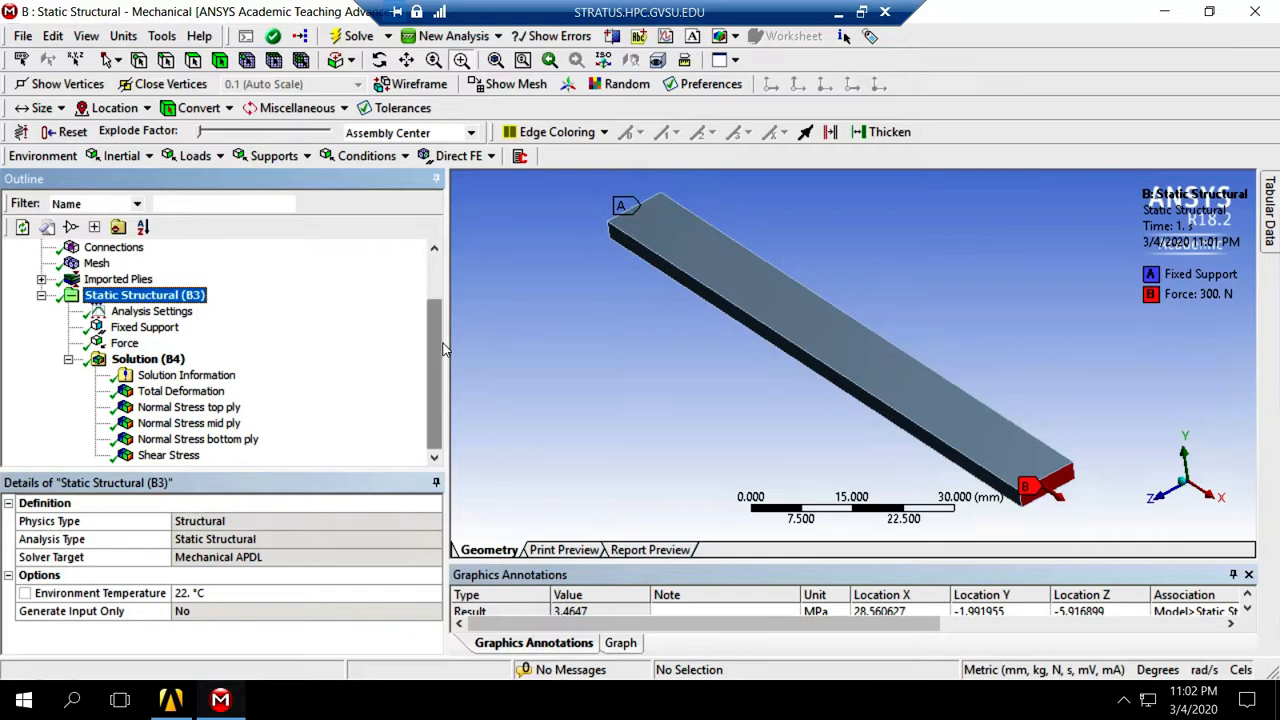
pyautogui.click(432, 262)
pyautogui.moveTo(432, 262); pyautogui.dragTo(446, 388)
# - Review the shear stress, bottom, mid and top ply normal stress, and total deformation results, and minimize the remote session
pyautogui.click(170, 456)
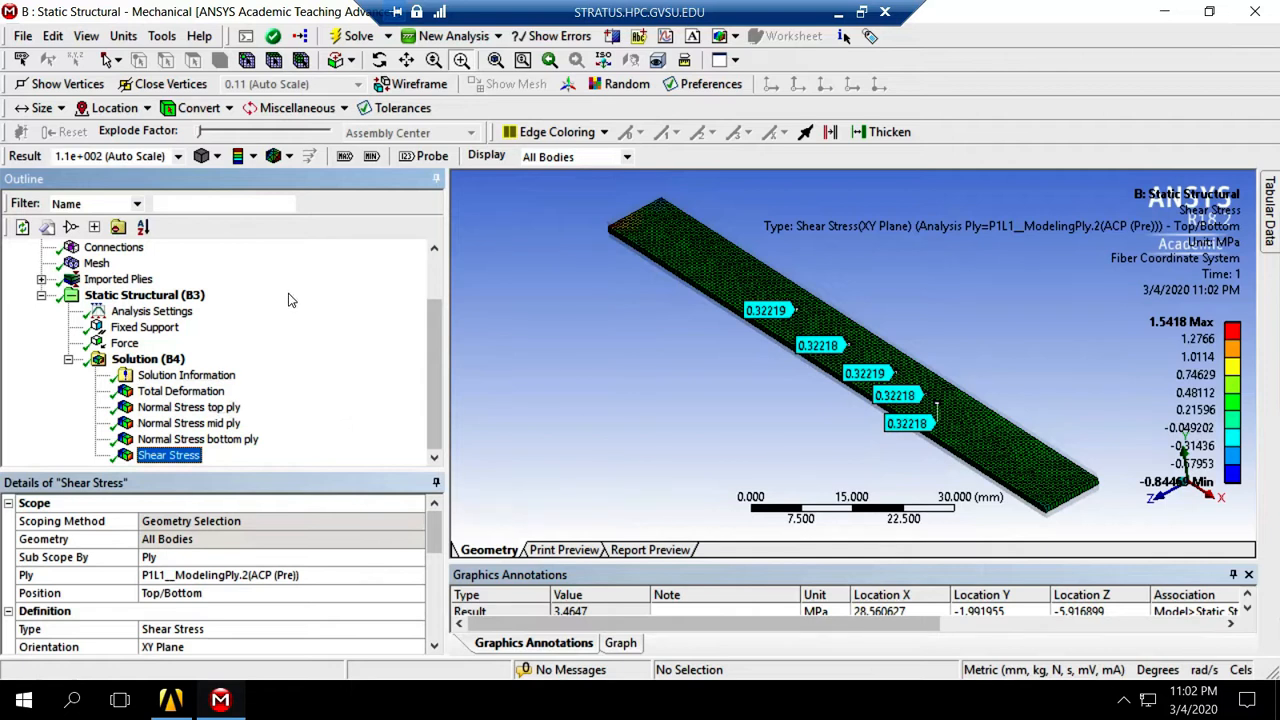
pyautogui.click(168, 439)
pyautogui.click(167, 423)
pyautogui.click(167, 391)
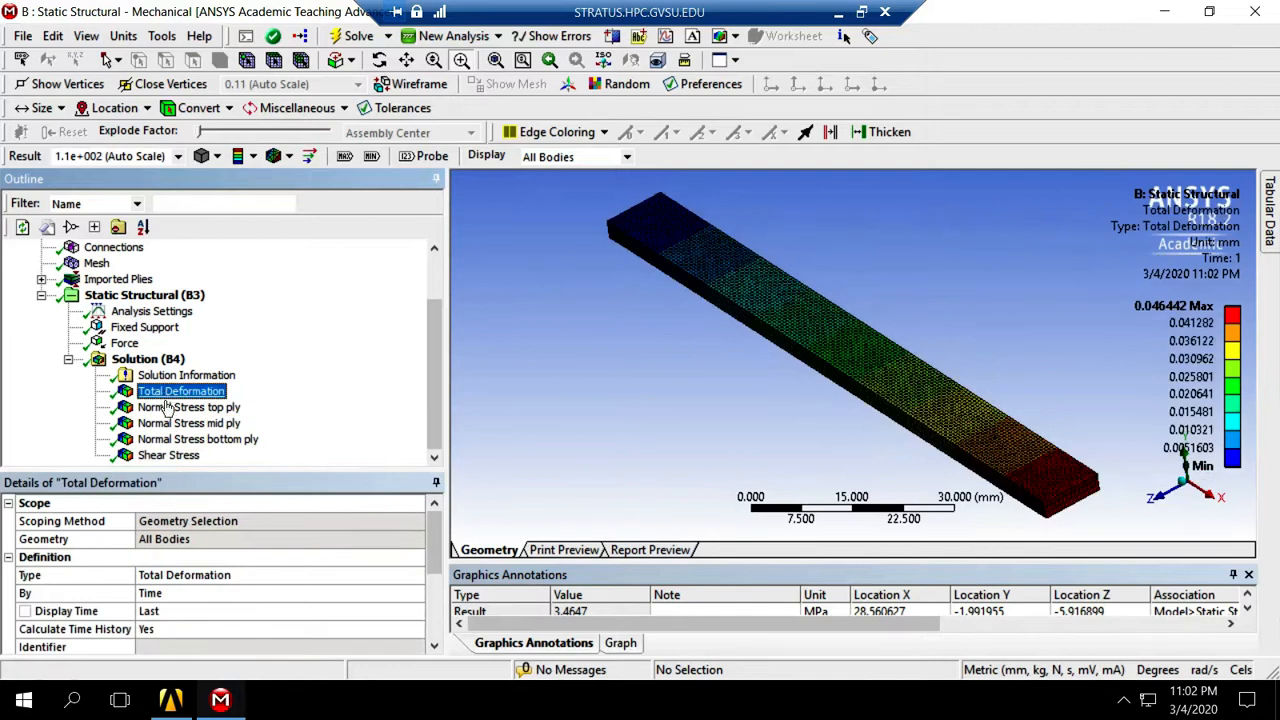
pyautogui.click(167, 408)
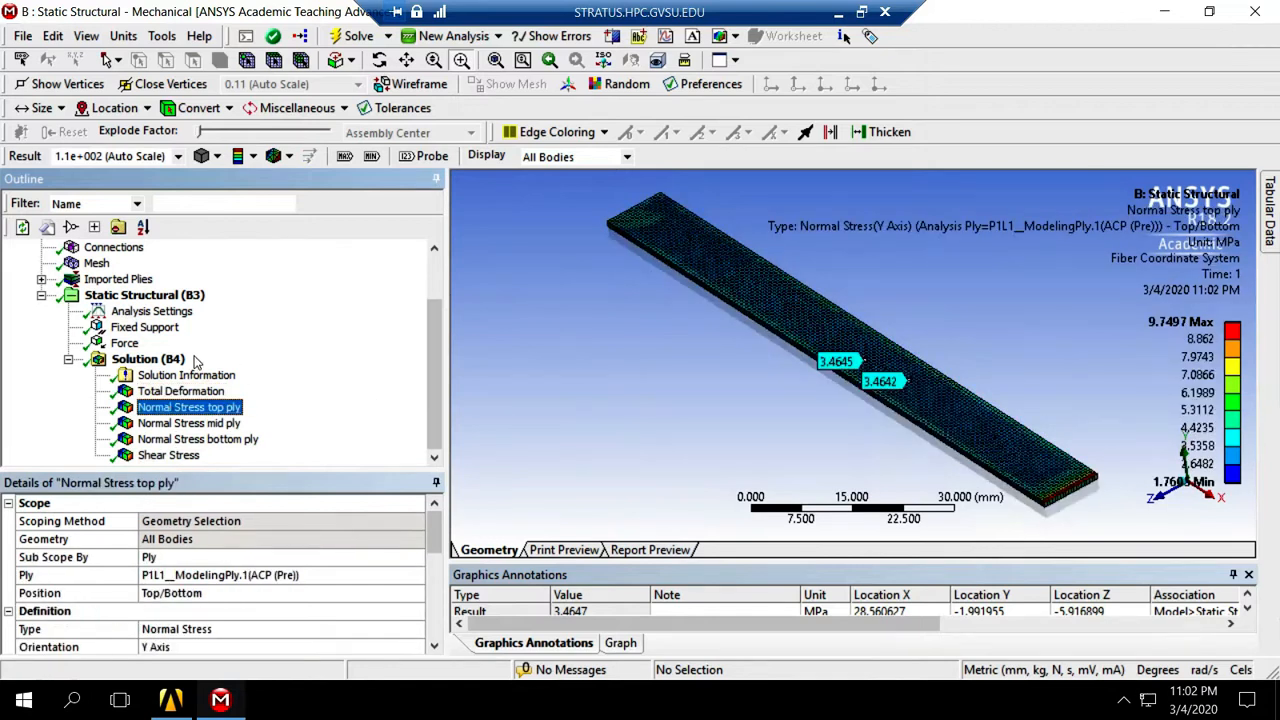
pyautogui.click(838, 18)
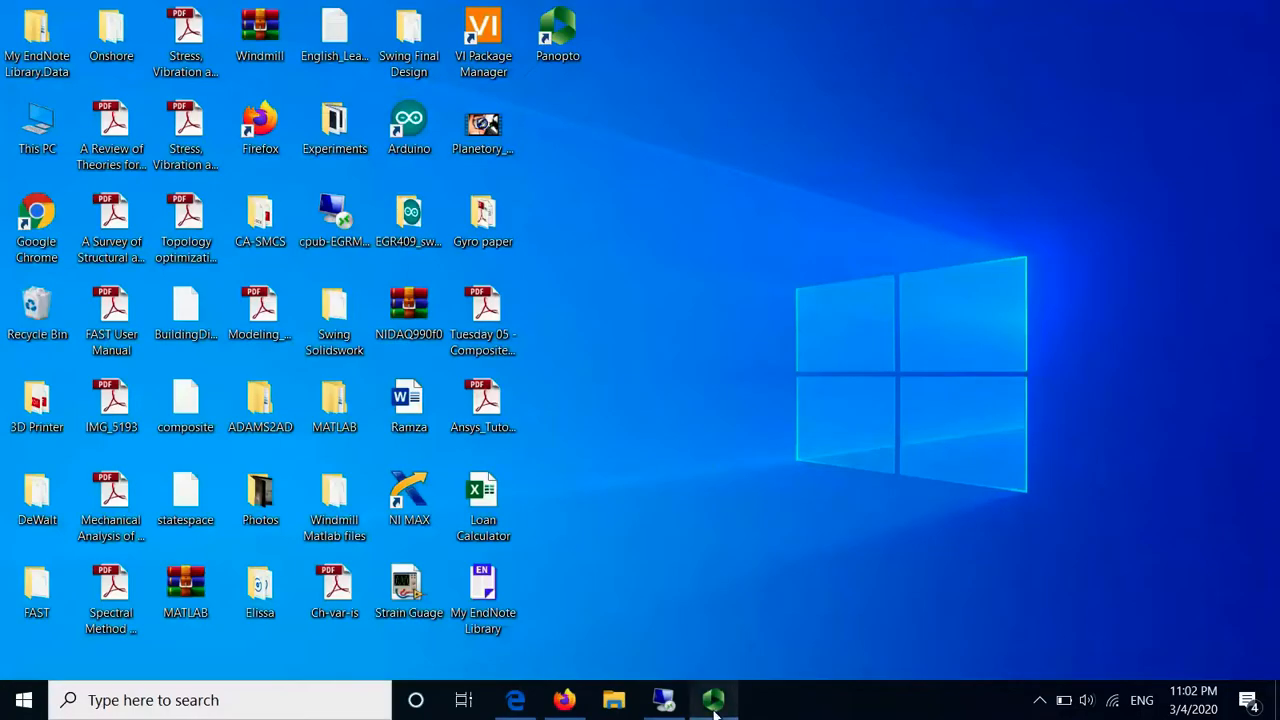